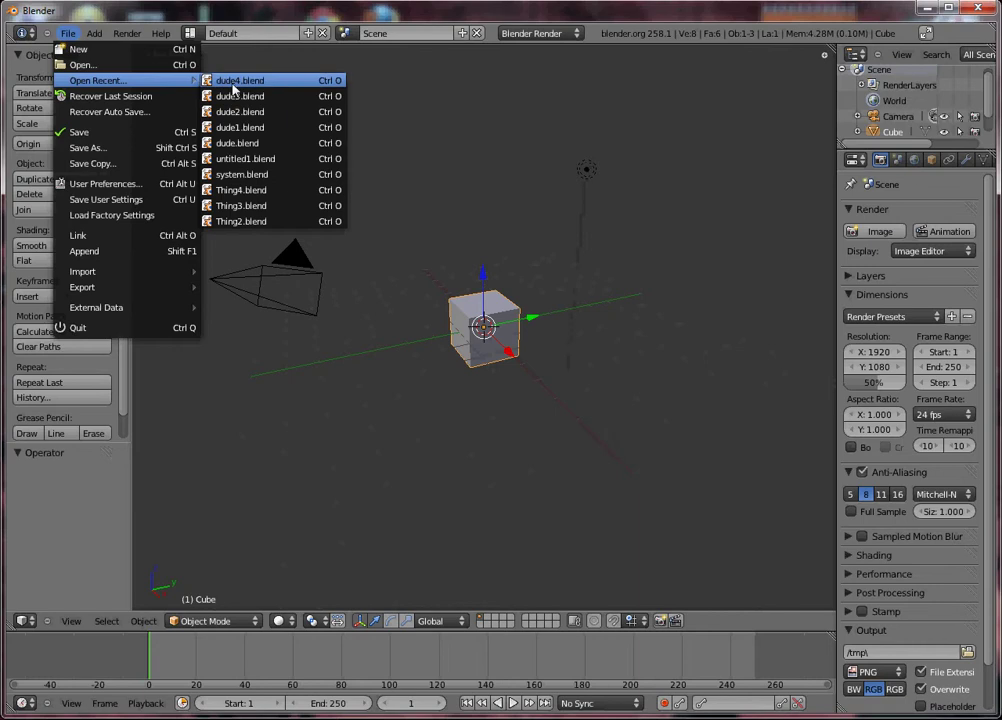
# Step: Open the recent file dude4.blend and display the character in solid shading from the front
pyautogui.click(235, 81)
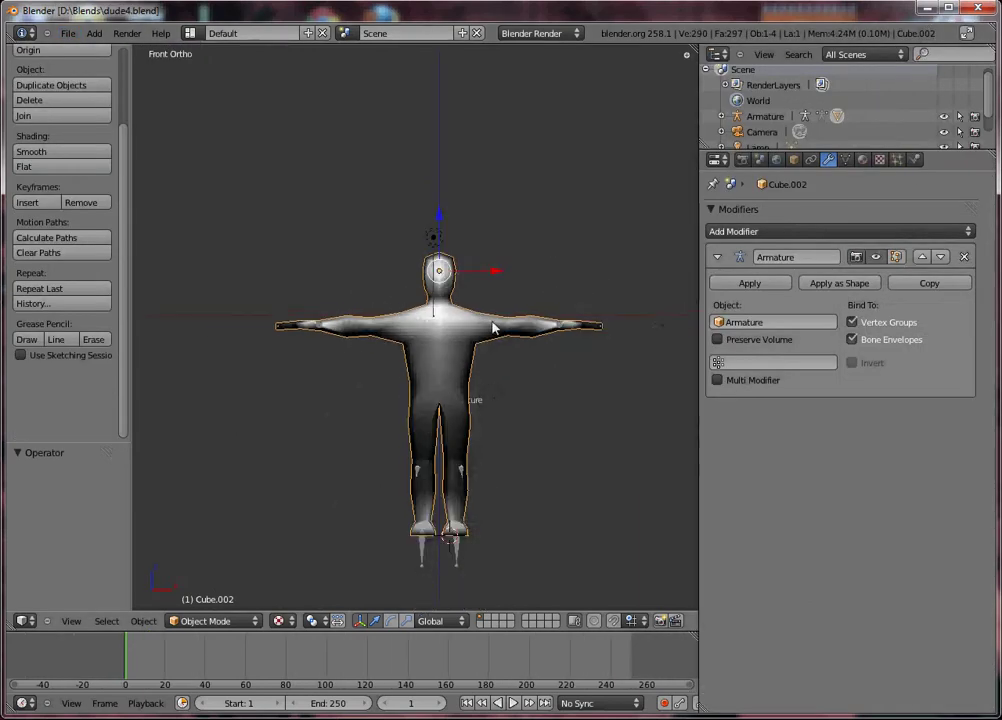
pyautogui.moveTo(492, 327); pyautogui.dragTo(485, 282, button='middle')
pyautogui.hotkey('alt', 'z')
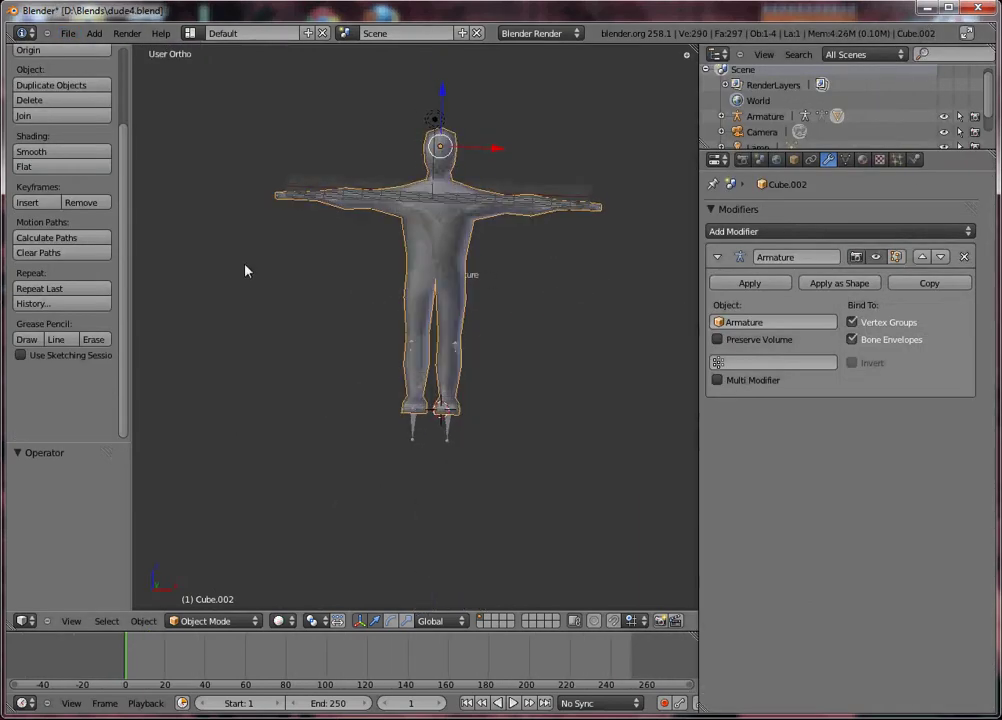
pyautogui.keyDown('shift'); pyautogui.moveTo(390, 232); pyautogui.dragTo(369, 344, button='middle'); pyautogui.keyUp('shift')
pyautogui.press('KP_1')
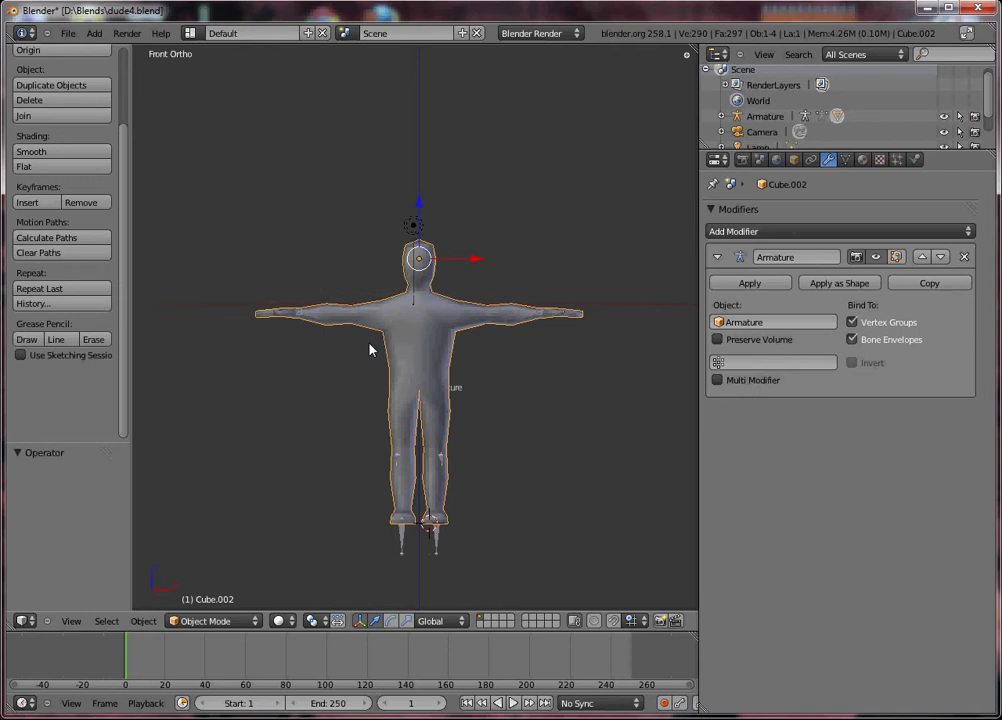
# Step: Turn on X-Ray display for the character's armature
pyautogui.rightClick(433, 545)
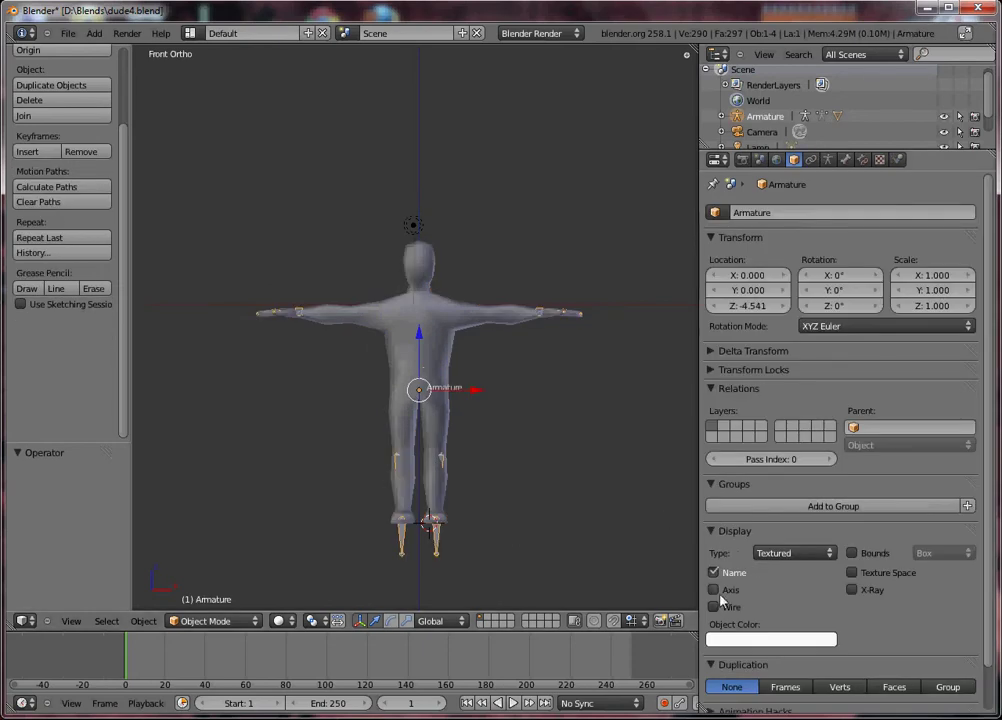
pyautogui.click(851, 590)
pyautogui.scroll(7, 470, 385)
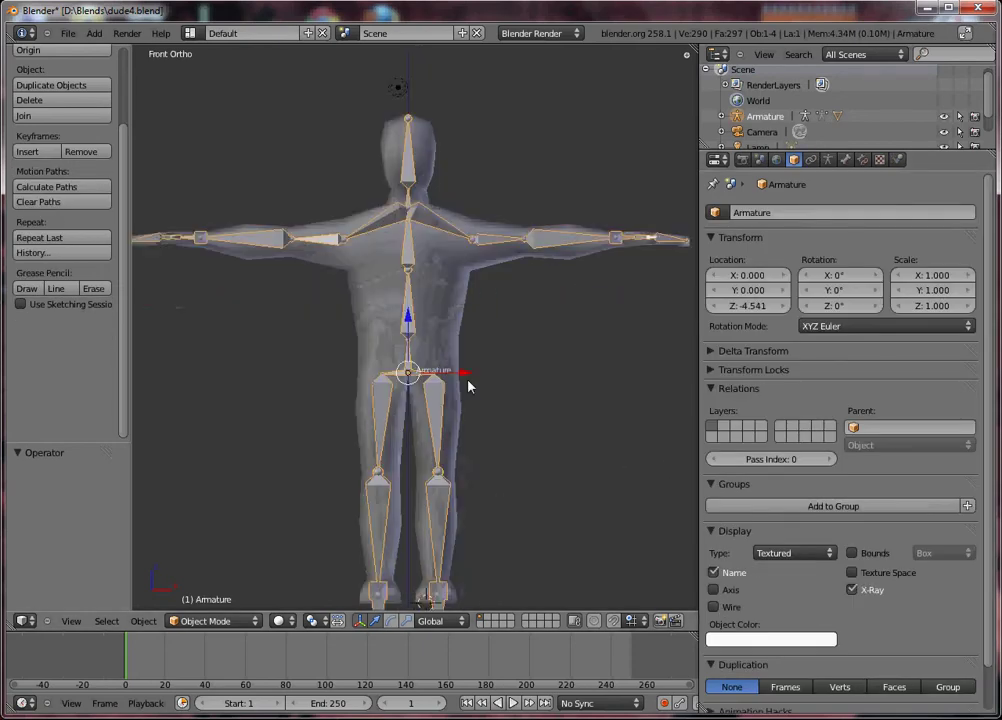
# Step: Examine how the armature sits inside the body in front and side views
pyautogui.scroll(-6, 455, 372)
pyautogui.scroll(3, 456, 432)
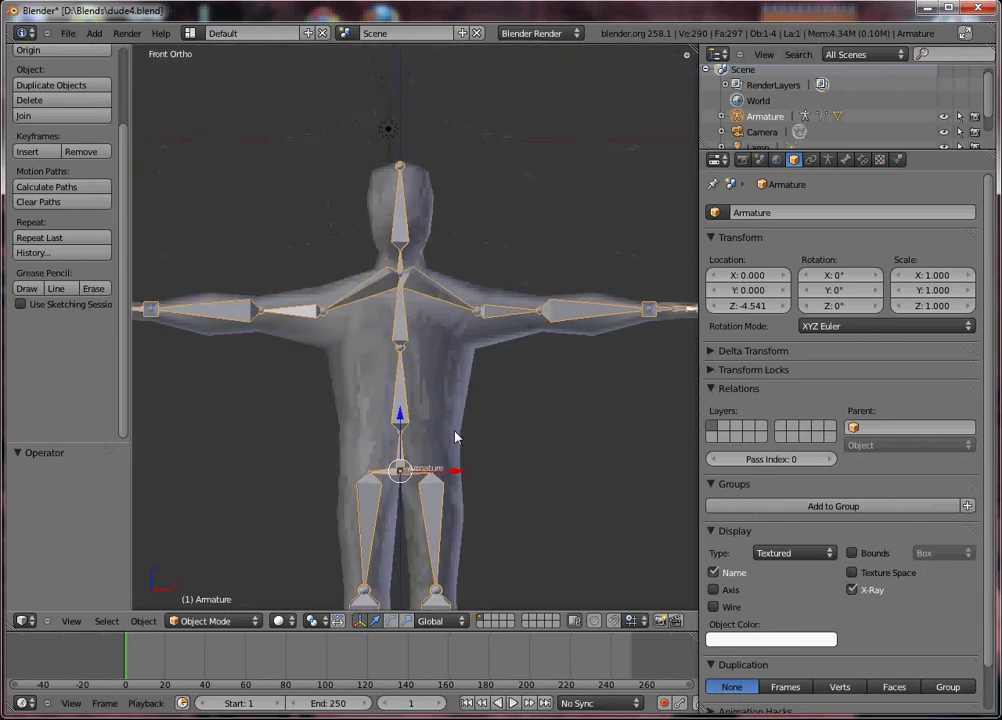
pyautogui.keyDown('shift'); pyautogui.moveTo(443, 411); pyautogui.dragTo(445, 343, button='middle'); pyautogui.keyUp('shift')
pyautogui.press('KP_3')
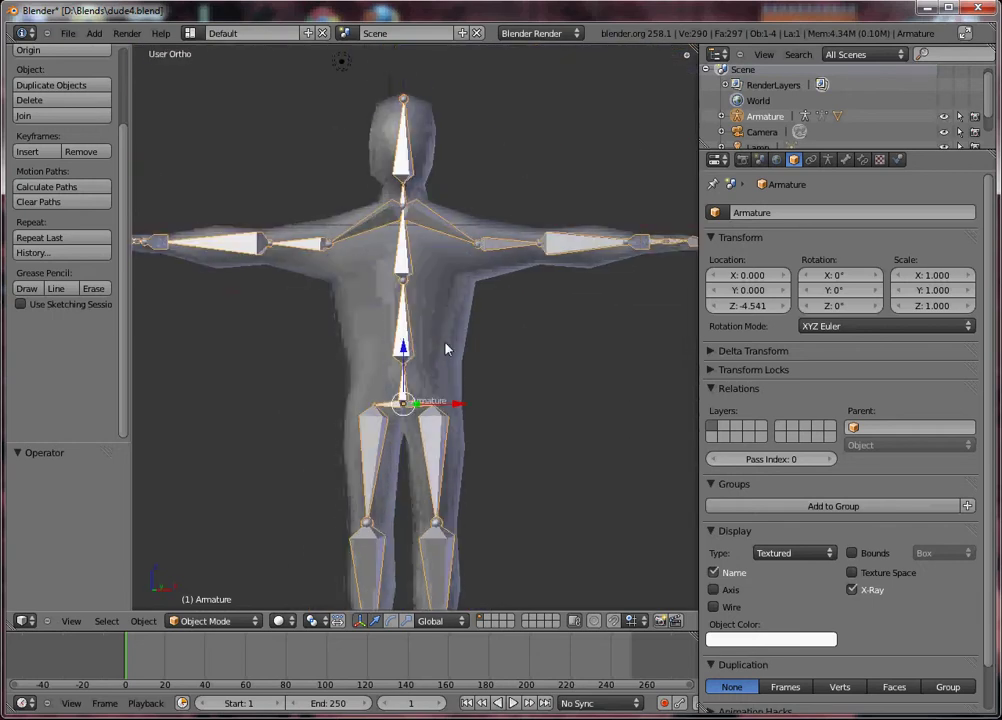
pyautogui.press('KP_1')
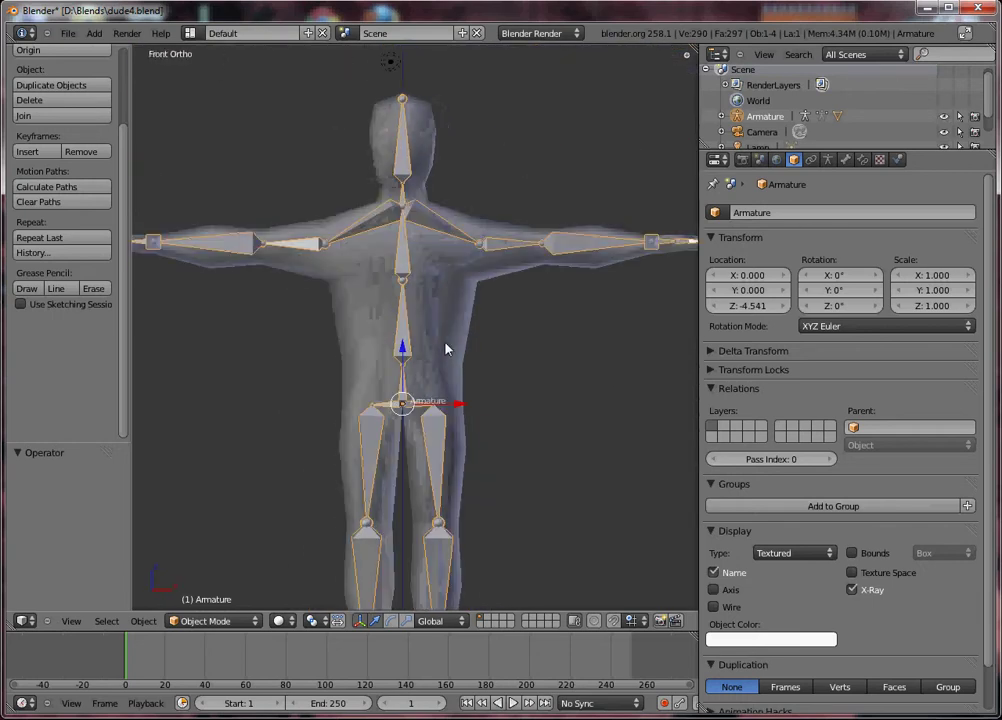
pyautogui.scroll(-4, 454, 362)
pyautogui.keyDown('shift'); pyautogui.moveTo(454, 360); pyautogui.dragTo(330, 470, button='middle'); pyautogui.keyUp('shift')
pyautogui.press('KP_3')
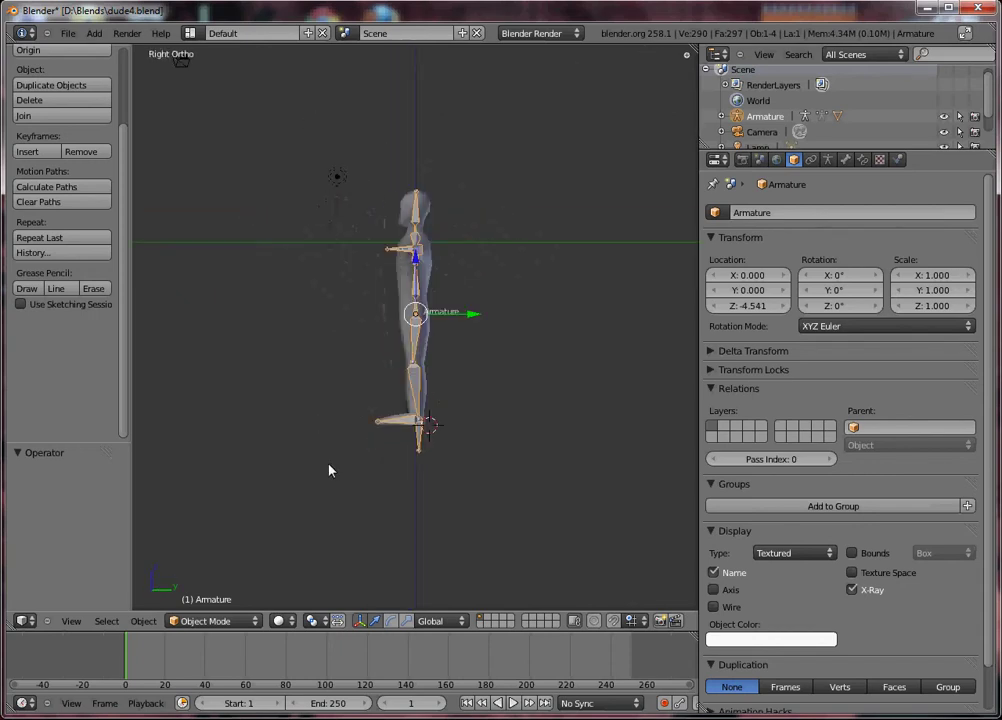
pyautogui.scroll(5, 391, 488)
pyautogui.press('KP_1')
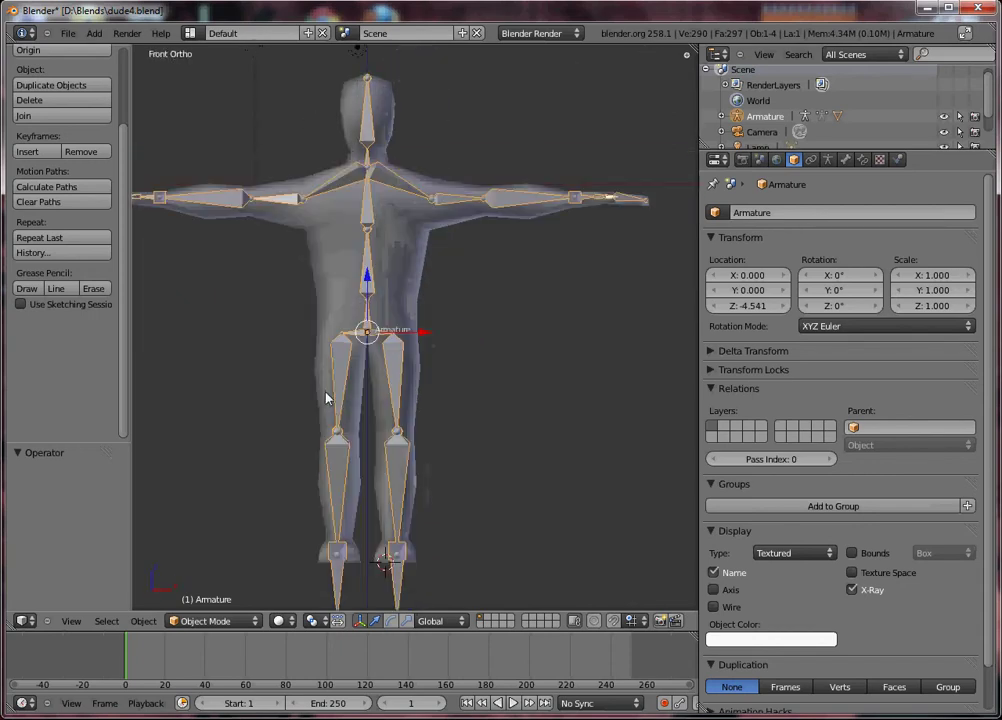
# Step: Put the armature into Edit Mode and show its bone properties
pyautogui.rightClick(347, 375)
pyautogui.rightClick(349, 365)
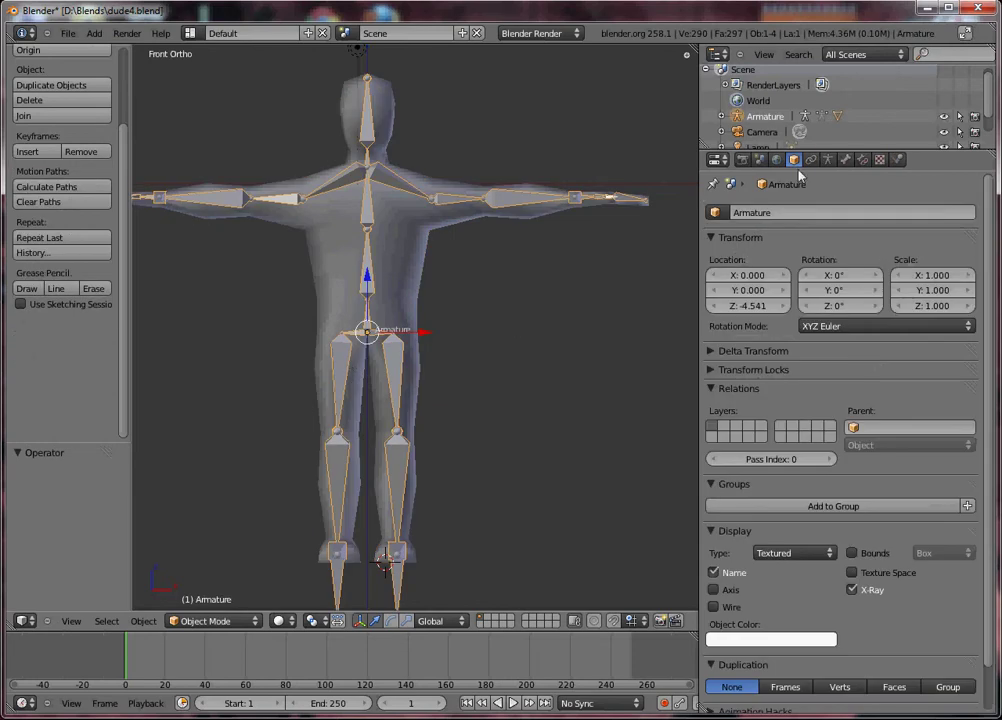
pyautogui.click(853, 160)
pyautogui.press('Tab')
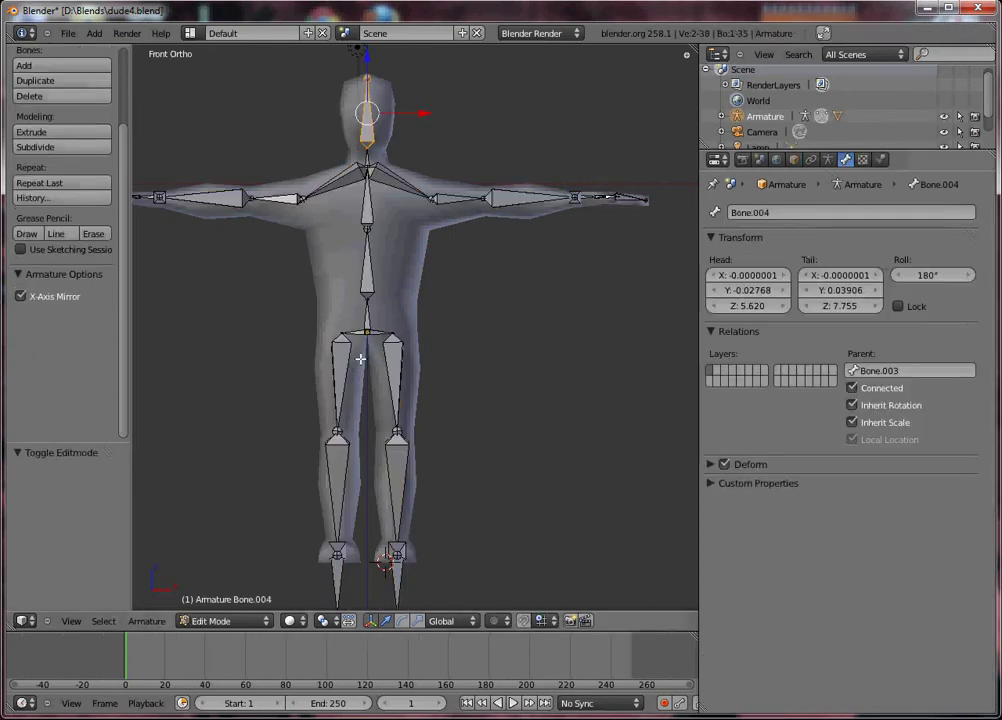
# Step: Extrude a new bone from the root joint at the pelvis, about 6.45 units straight backwards along the Y axis
pyautogui.rightClick(367, 249)
pyautogui.rightClick(367, 218)
pyautogui.moveTo(367, 218); pyautogui.dragTo(387, 331, button='middle')
pyautogui.moveTo(336, 254); pyautogui.dragTo(270, 276, button='middle')
pyautogui.rightClick(466, 336)
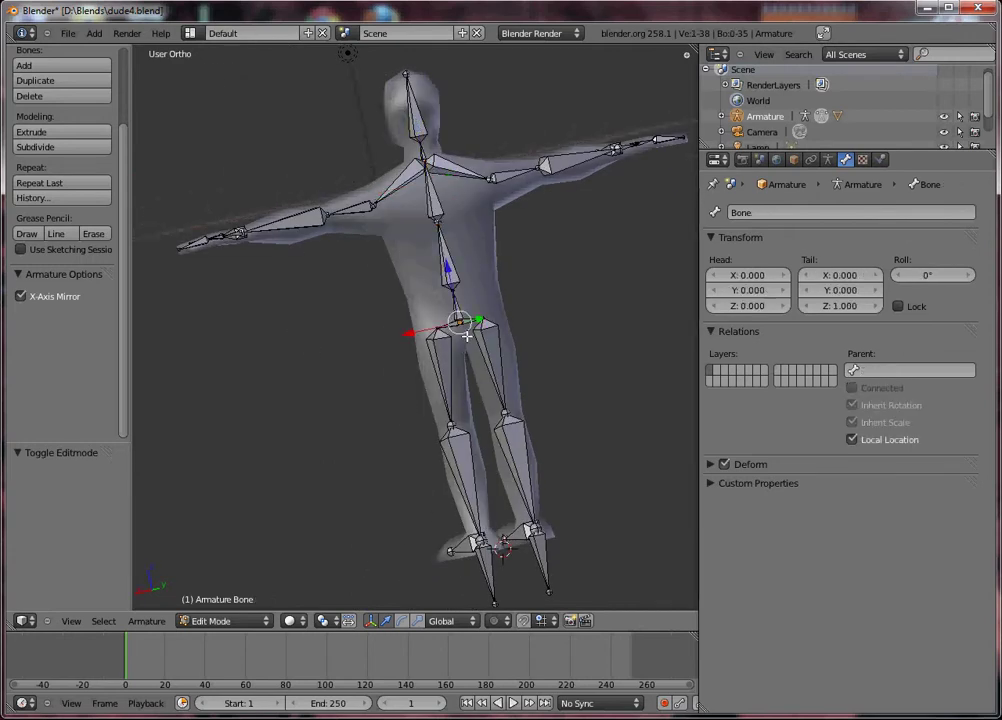
pyautogui.press('KP_3')
pyautogui.press('e')
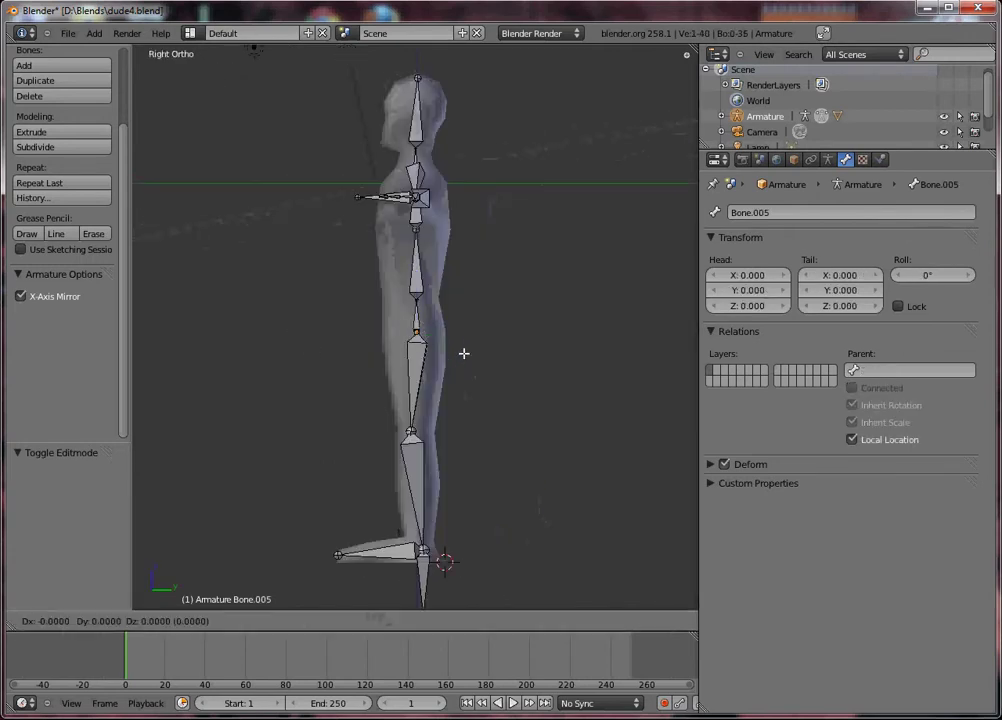
pyautogui.click(465, 352)
pyautogui.press('g')
pyautogui.press('y')
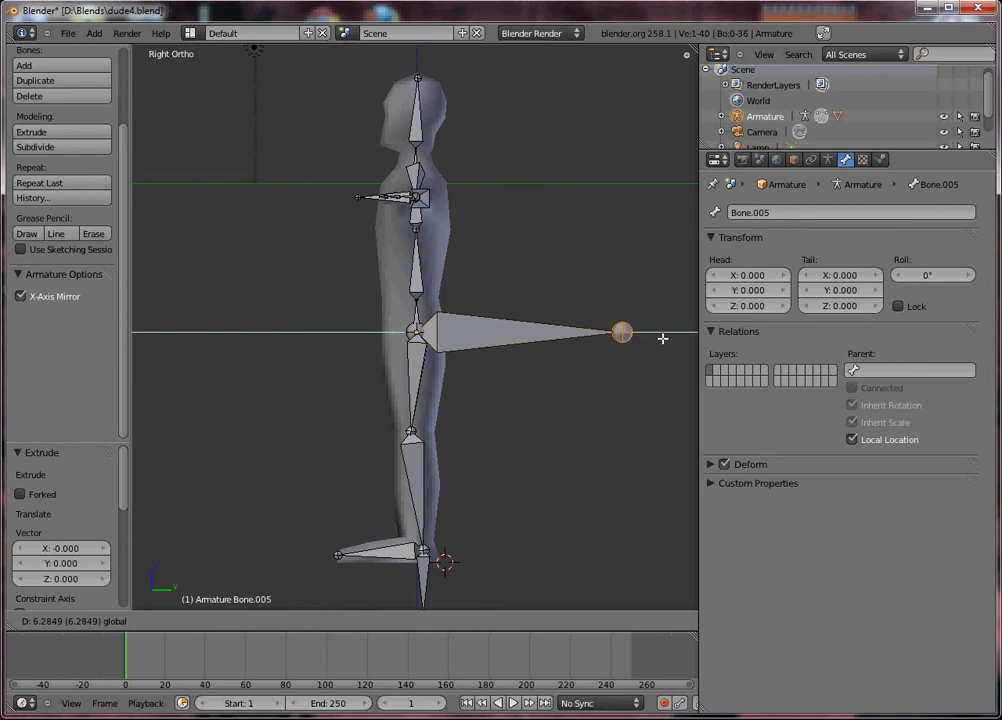
pyautogui.click(667, 340)
# Step: Rename the new backward-pointing pelvis bone to Master
pyautogui.rightClick(548, 330)
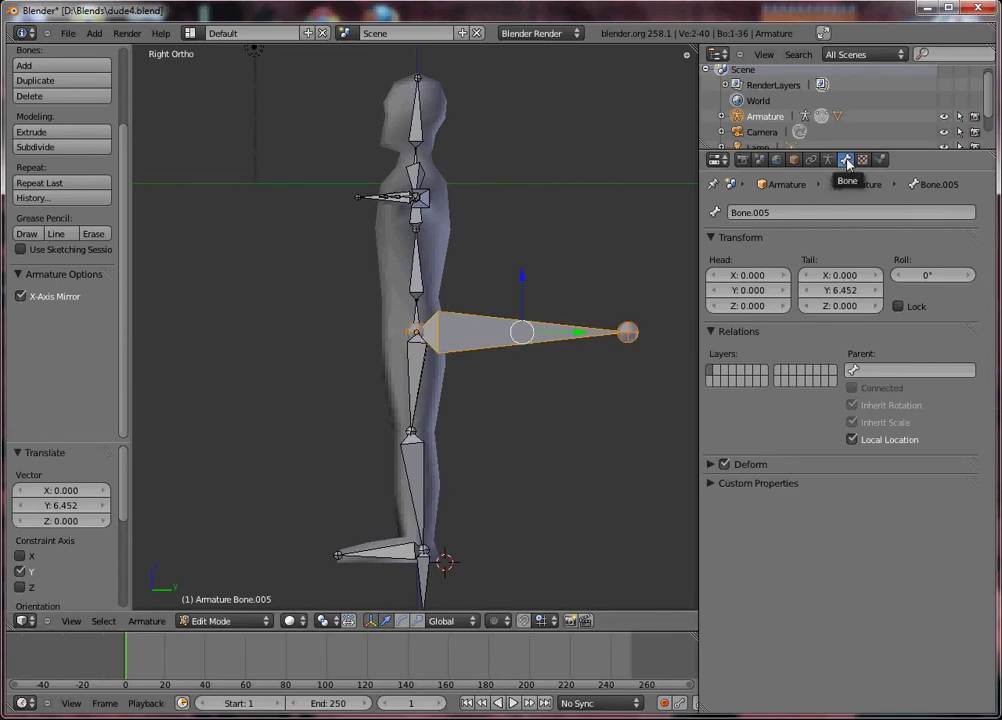
pyautogui.click(812, 211)
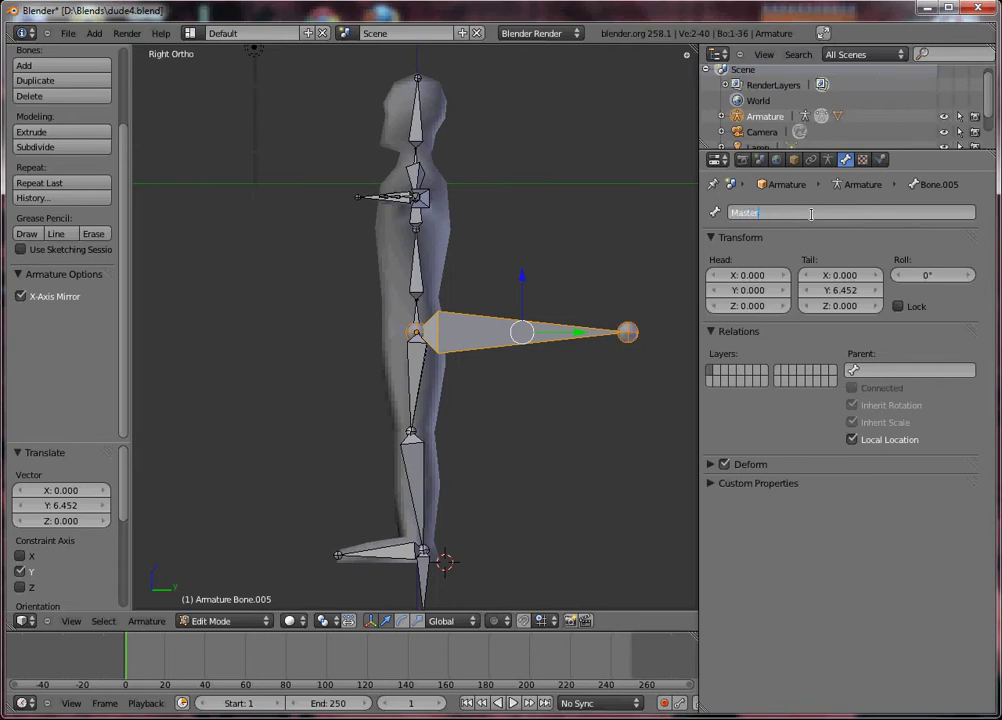
pyautogui.press('Return')
# Step: Examine the Master bone's placement relative to the spine and legs from the front and from angled views
pyautogui.moveTo(640, 300); pyautogui.dragTo(602, 388, button='middle')
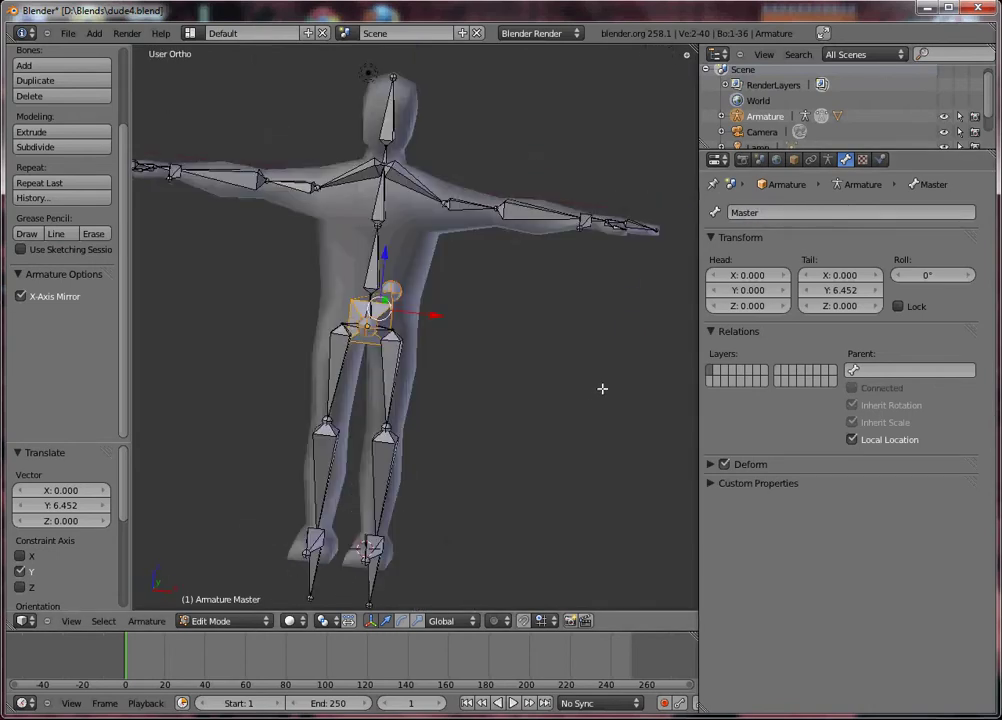
pyautogui.press('KP_1')
pyautogui.moveTo(525, 383); pyautogui.dragTo(423, 331, button='middle')
pyautogui.press('KP_1')
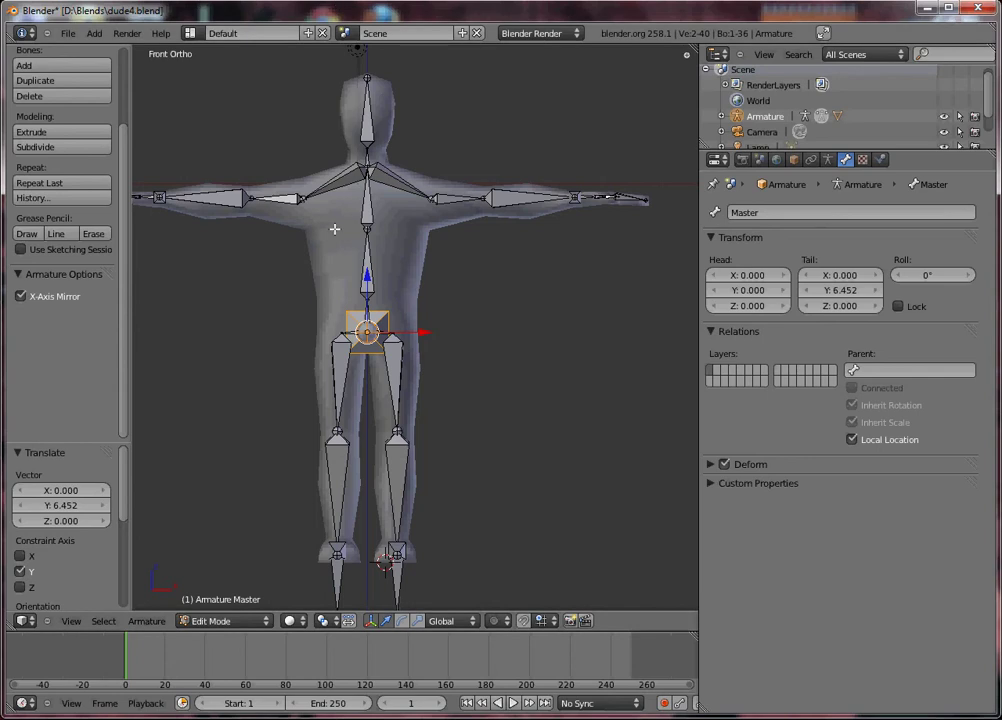
pyautogui.moveTo(334, 229); pyautogui.dragTo(455, 266, button='middle')
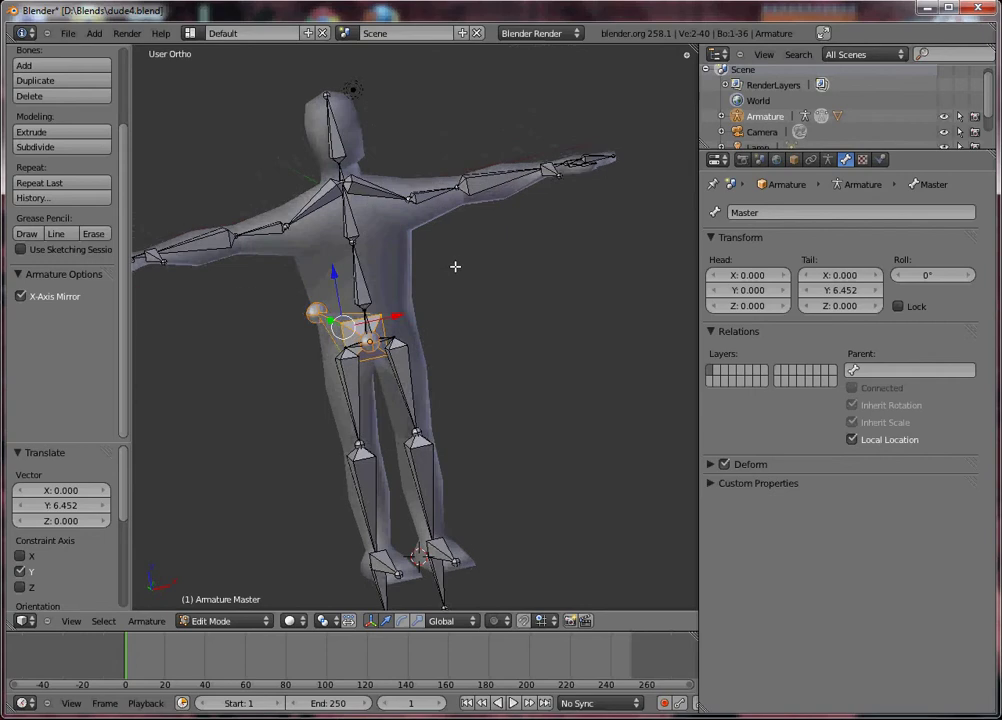
pyautogui.press('KP_1')
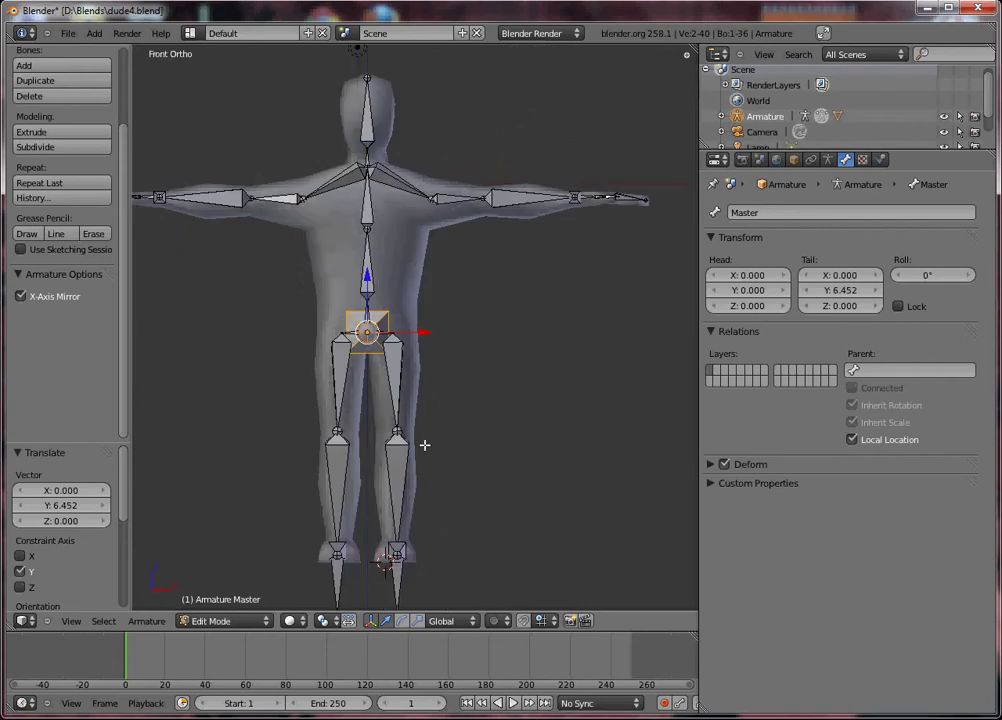
pyautogui.moveTo(424, 445); pyautogui.dragTo(378, 377, button='middle')
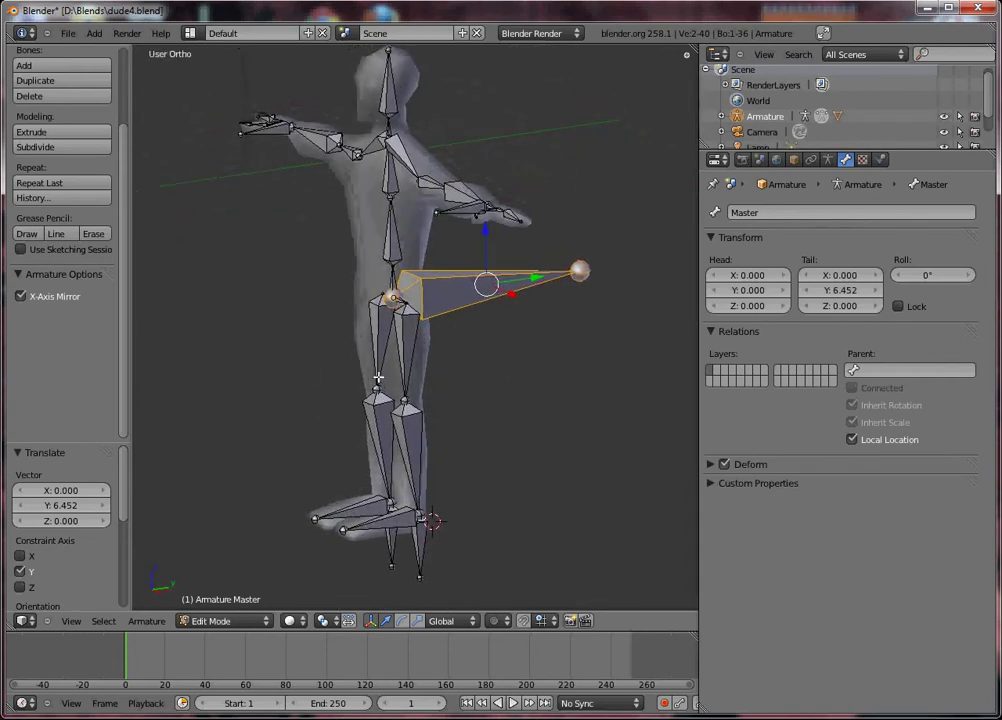
# Step: Delete the short hip bone Bone_R and its mirrored counterpart between the root joint and the thighs
pyautogui.scroll(4, 396, 351)
pyautogui.scroll(-1, 387, 331)
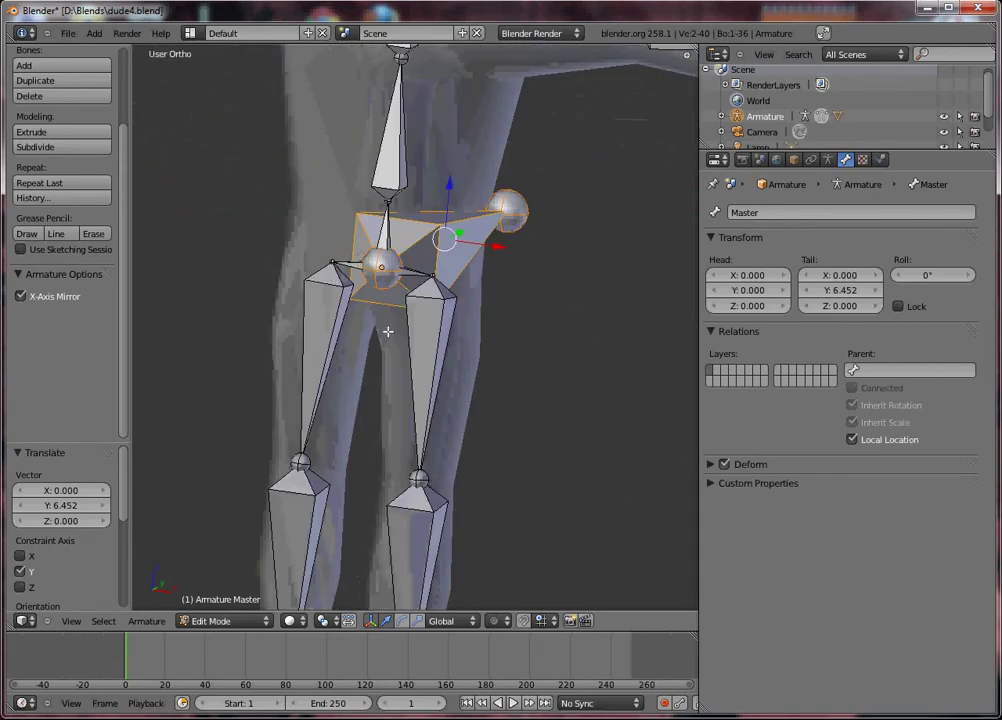
pyautogui.rightClick(327, 285)
pyautogui.rightClick(355, 266)
pyautogui.scroll(4, 319, 378)
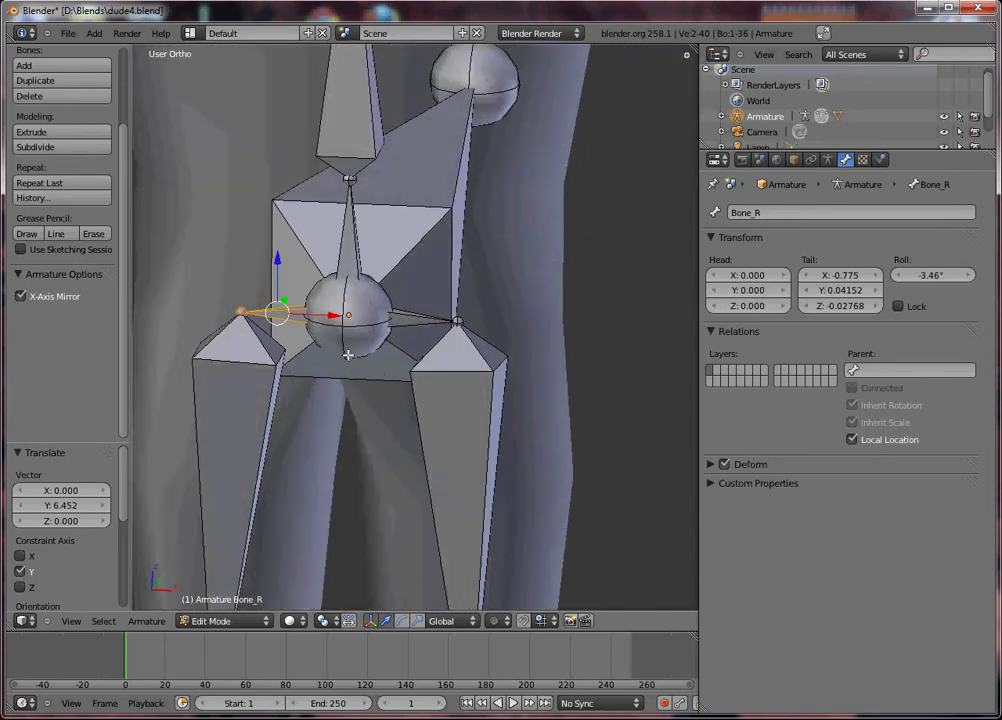
pyautogui.moveTo(348, 355); pyautogui.dragTo(332, 316, button='middle')
pyautogui.press('x')
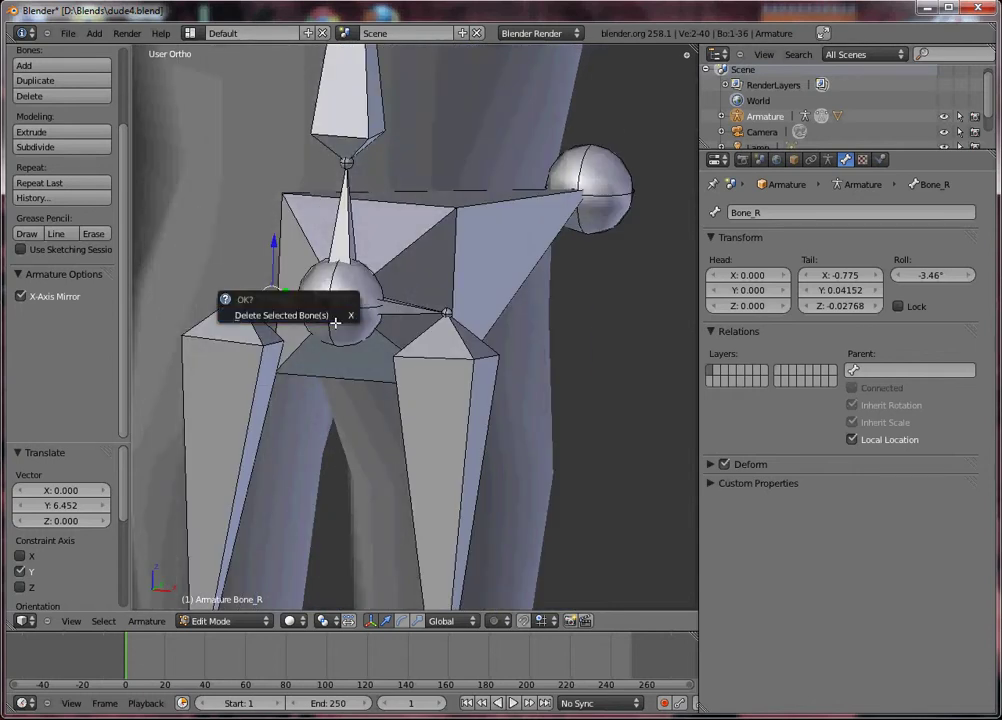
pyautogui.click(343, 316)
# Step: Set Master as the parent of the right thigh bone Bone_R.001
pyautogui.moveTo(508, 346); pyautogui.dragTo(449, 345, button='middle')
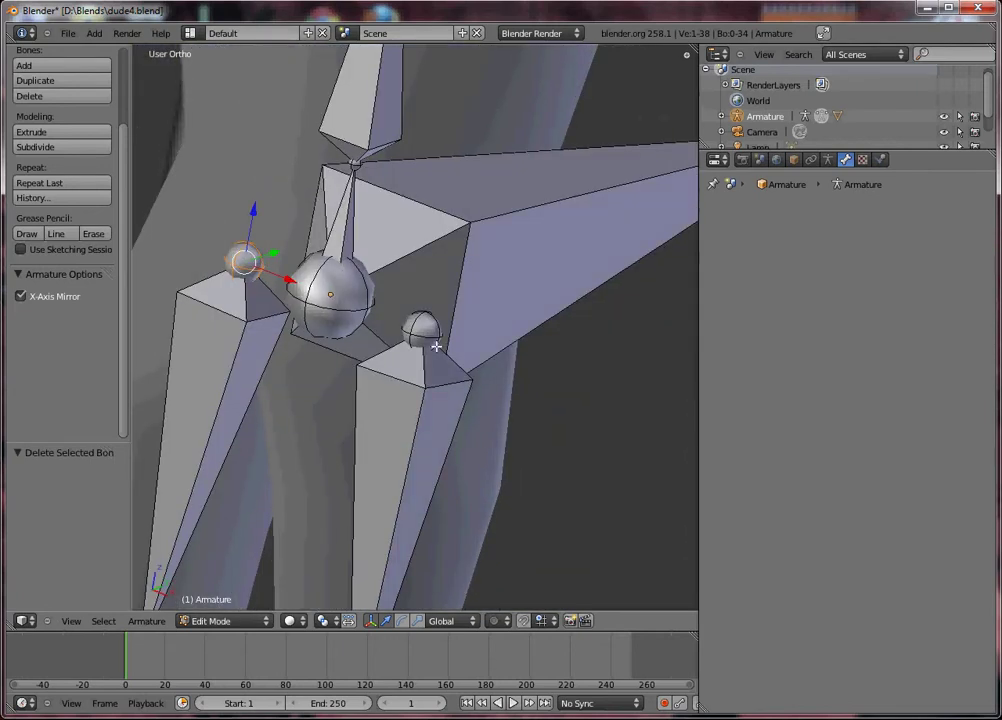
pyautogui.rightClick(256, 258)
pyautogui.moveTo(256, 258); pyautogui.dragTo(340, 255, button='middle')
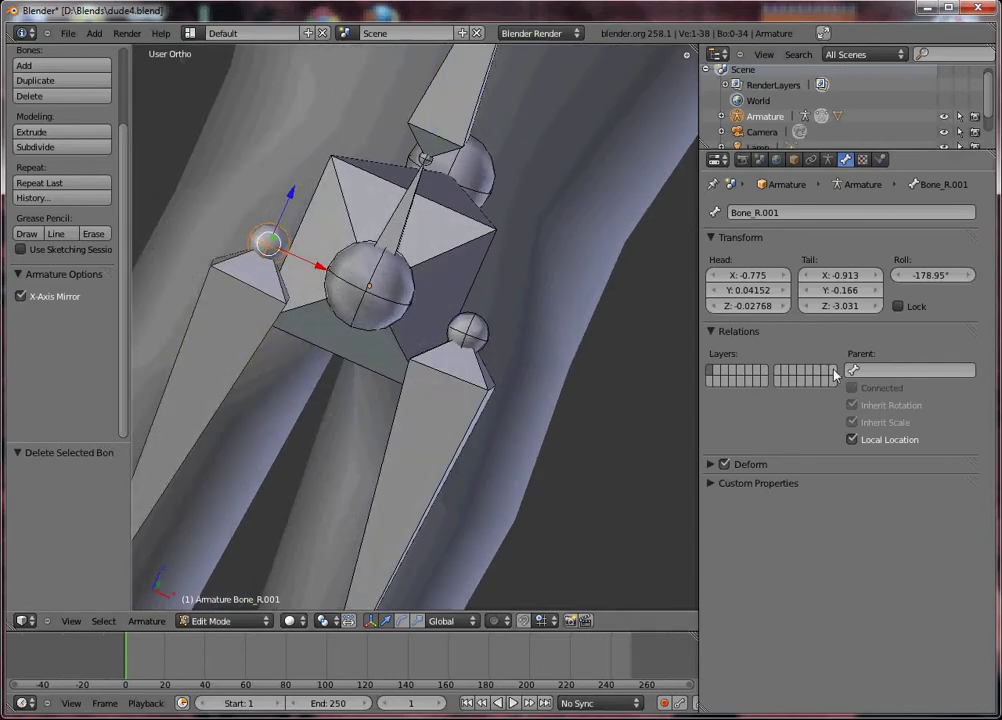
pyautogui.click(857, 370)
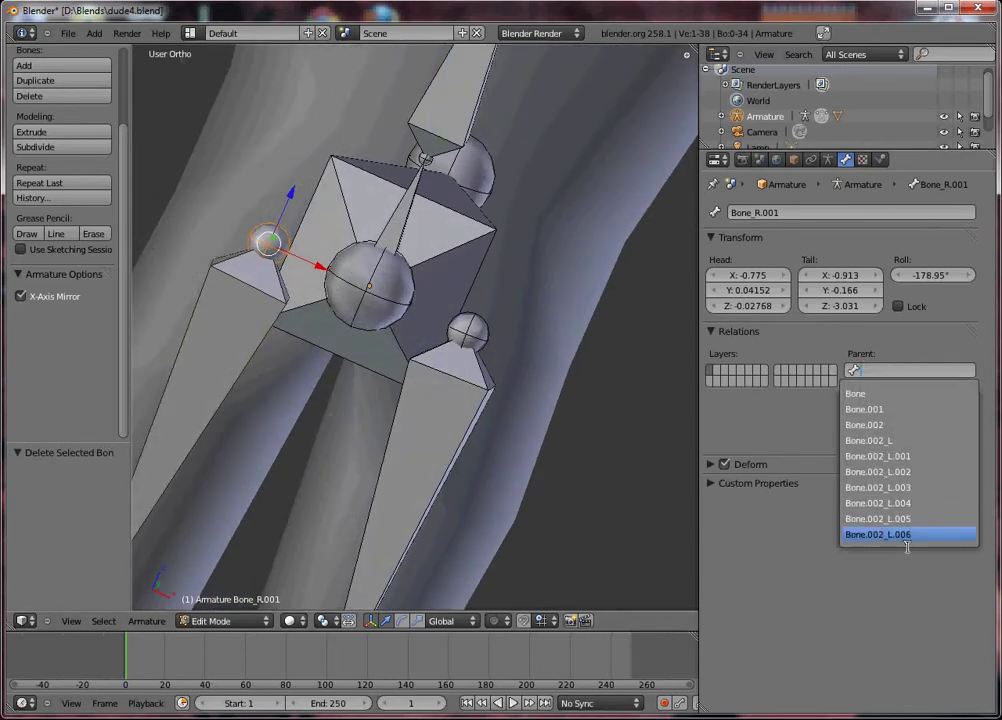
pyautogui.scroll(-20, 905, 537)
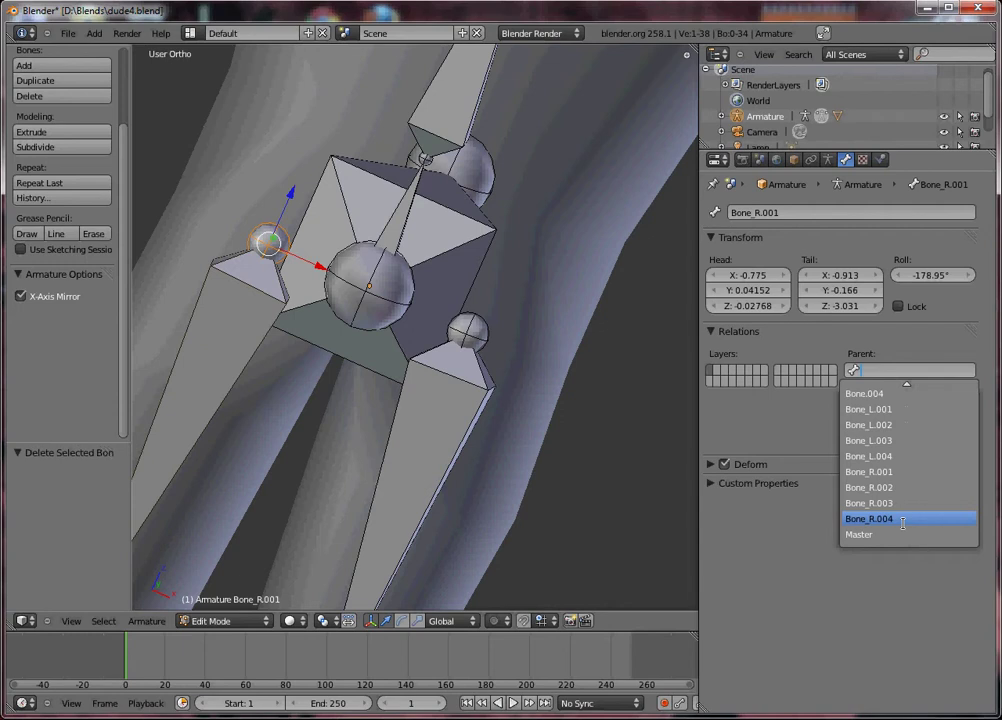
pyautogui.click(895, 534)
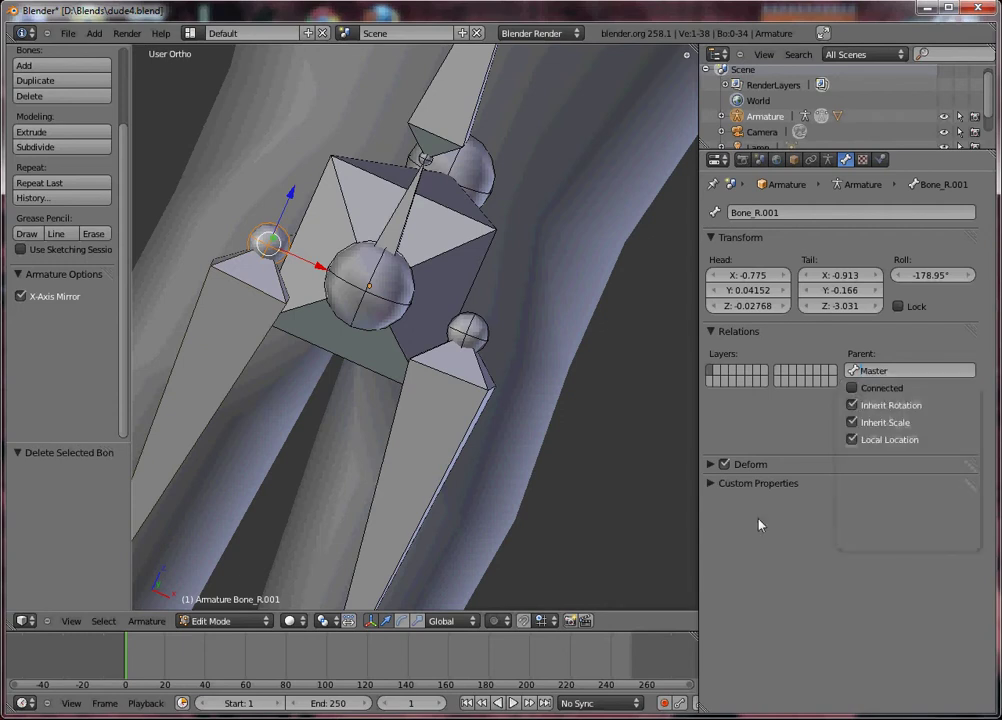
# Step: Set Master as the parent of the left thigh bone Bone_L.001
pyautogui.rightClick(485, 335)
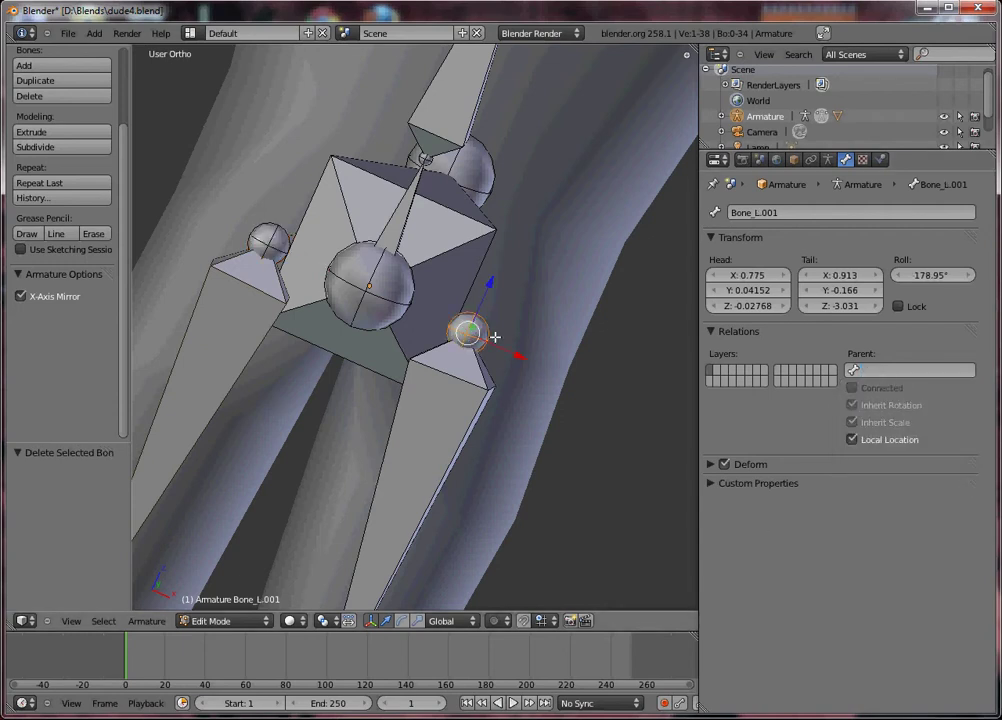
pyautogui.click(882, 372)
pyautogui.scroll(-5, 904, 515)
pyautogui.scroll(-15, 904, 513)
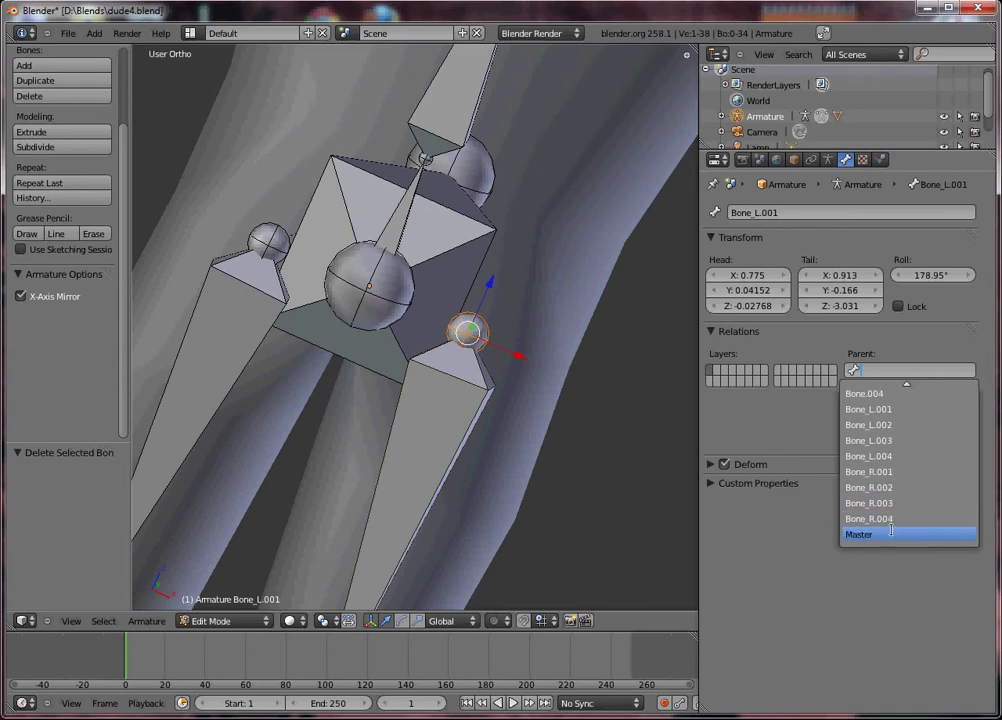
pyautogui.click(889, 533)
# Step: Disconnect the left ankle's downward-pointing bone Bone_L.004 from its parent and set Master as its new parent
pyautogui.moveTo(432, 335); pyautogui.dragTo(349, 240, button='middle')
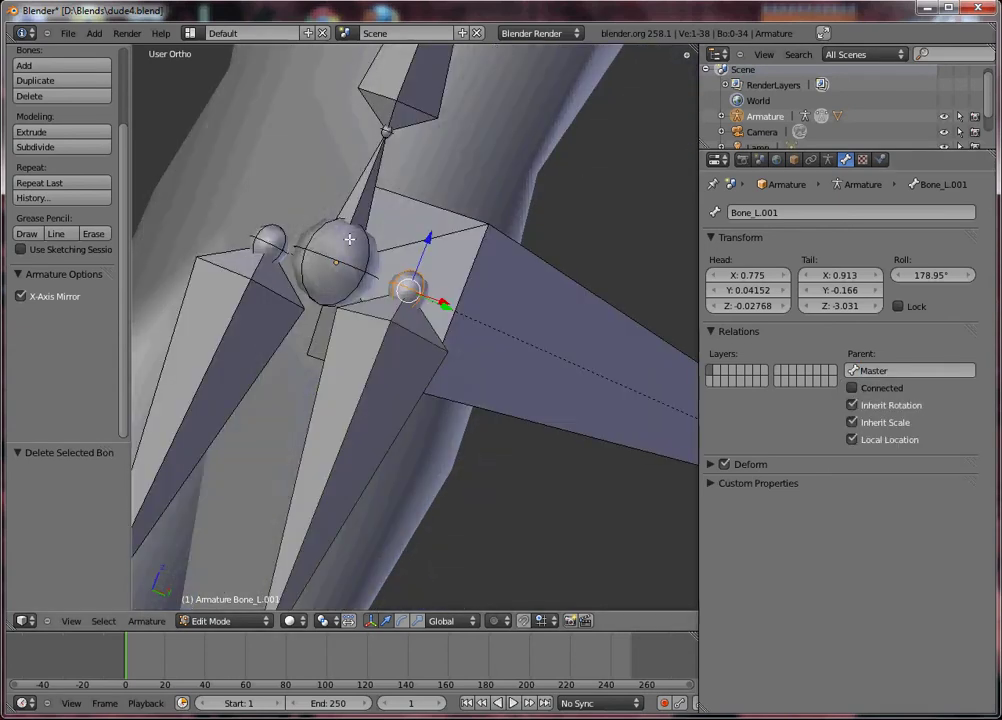
pyautogui.press('KP_3')
pyautogui.scroll(-3, 348, 240)
pyautogui.keyDown('shift'); pyautogui.scroll(-10, 347, 277); pyautogui.keyUp('shift')
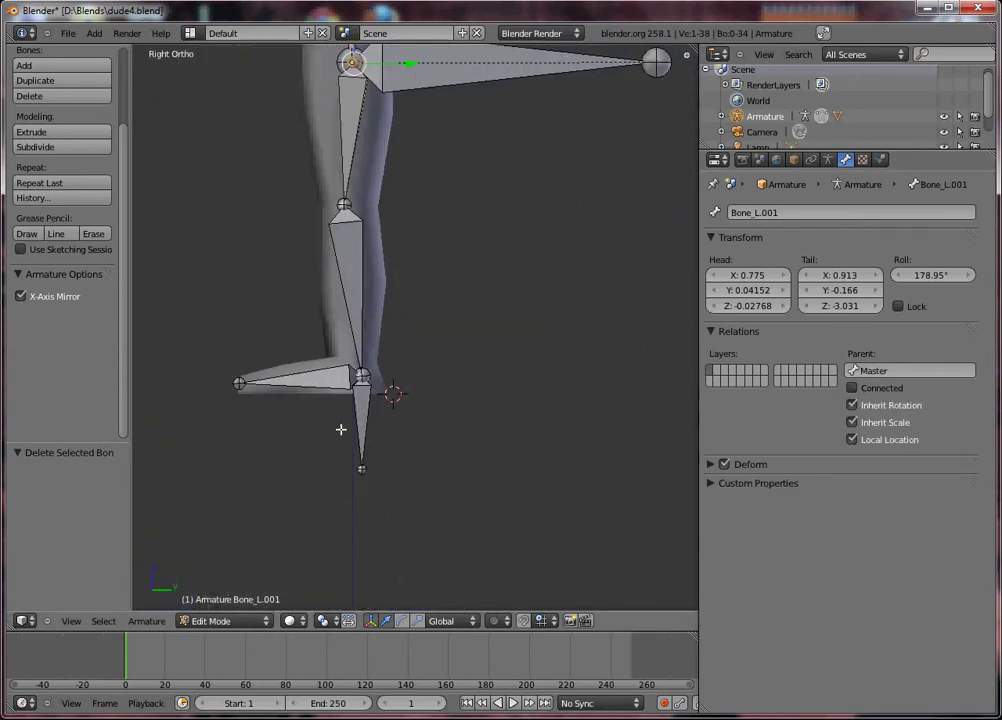
pyautogui.rightClick(362, 401)
pyautogui.moveTo(362, 401); pyautogui.dragTo(476, 416, button='middle')
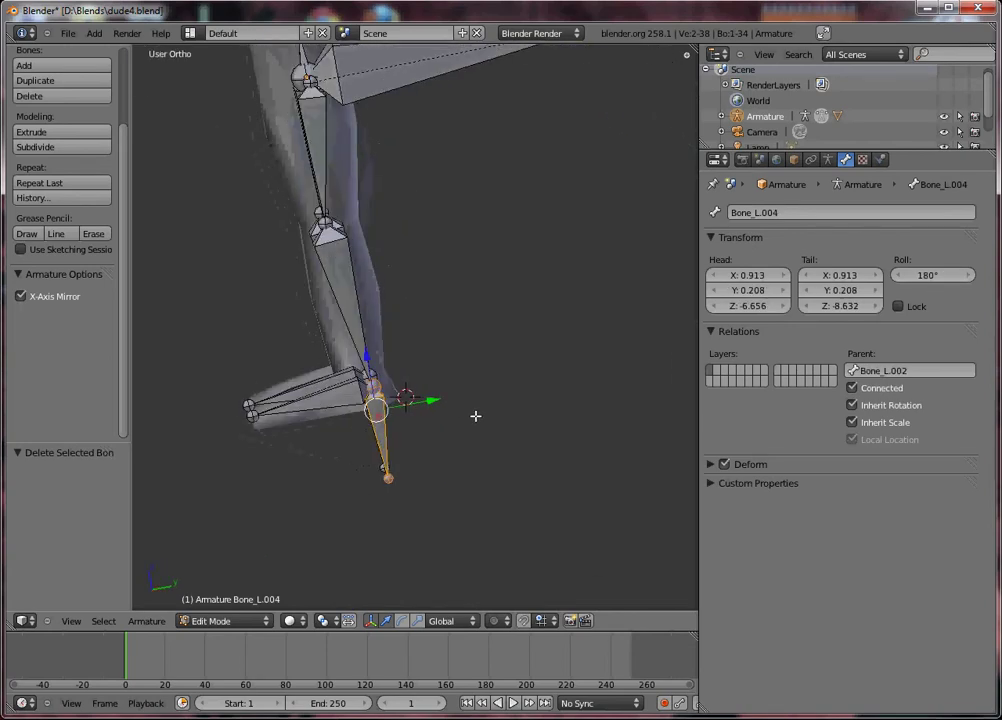
pyautogui.click(852, 388)
pyautogui.click(882, 370)
pyautogui.write('Master')
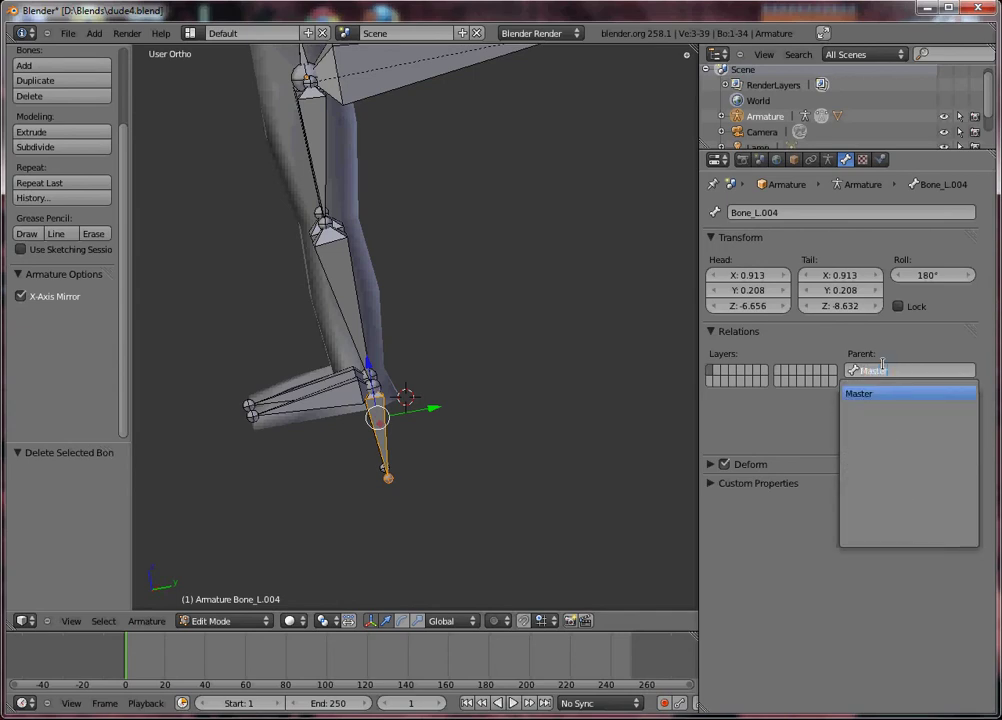
pyautogui.press('Return')
# Step: Disconnect the right ankle's downward-pointing bone Bone_R.004 and set Master as its parent
pyautogui.moveTo(693, 414); pyautogui.dragTo(440, 428, button='middle')
pyautogui.rightClick(440, 428)
pyautogui.click(881, 387)
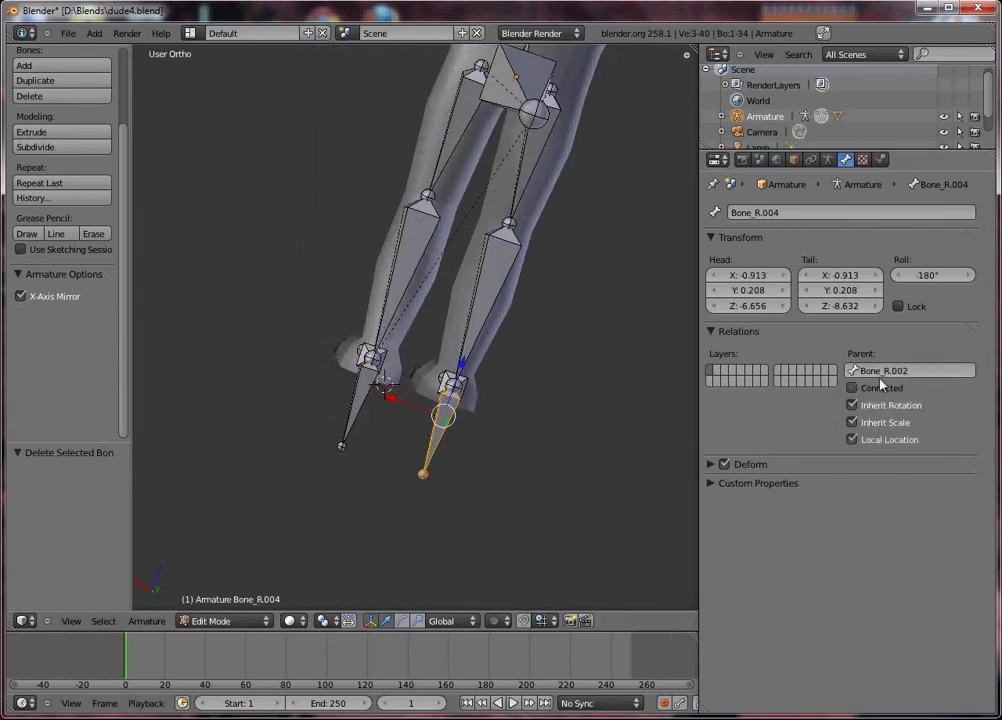
pyautogui.click(886, 371)
pyautogui.write('Master')
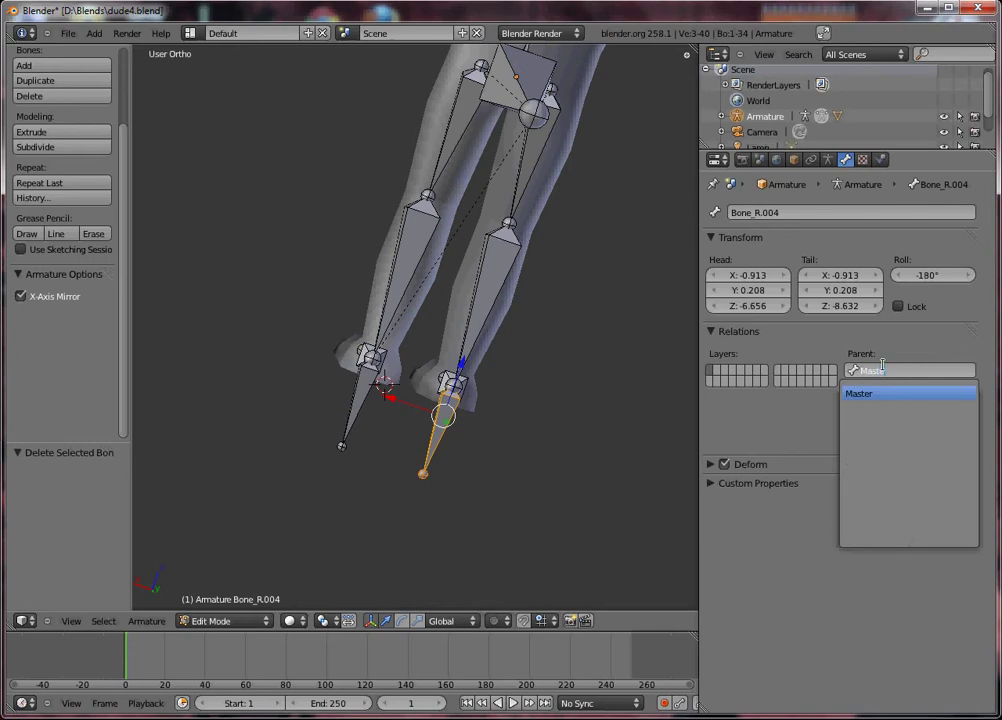
pyautogui.press('Return')
# Step: Try to set Master as the parent of the left wrist bone Bone.002_L.009 without disconnecting it, and undo the change
pyautogui.moveTo(414, 295); pyautogui.dragTo(423, 472, button='middle')
pyautogui.rightClick(342, 222)
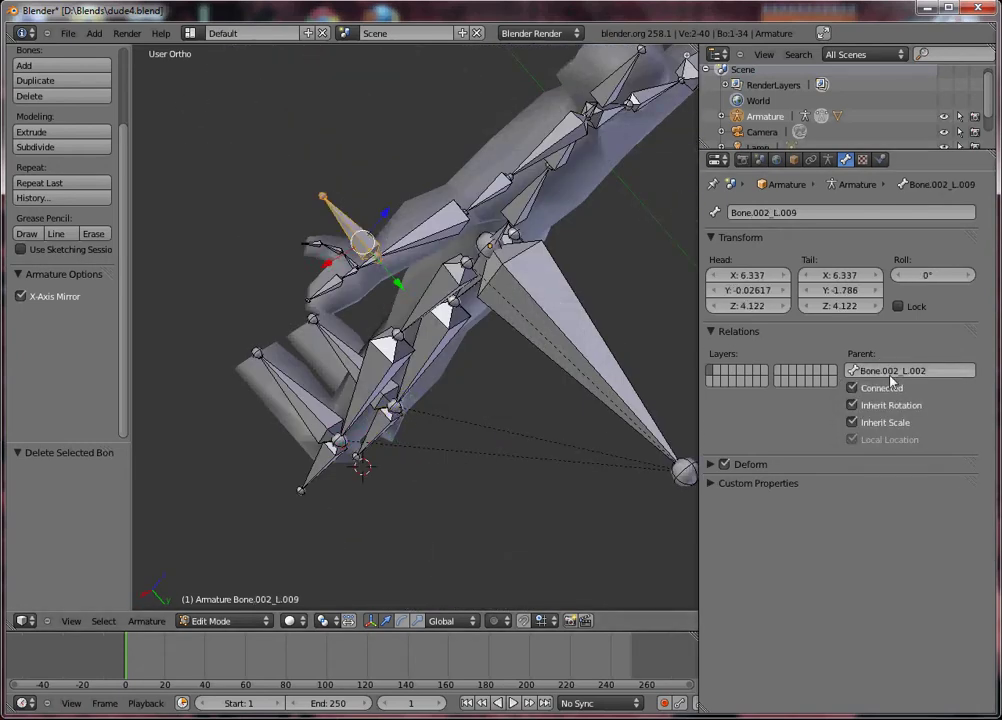
pyautogui.click(886, 371)
pyautogui.write('Master')
pyautogui.press('Return')
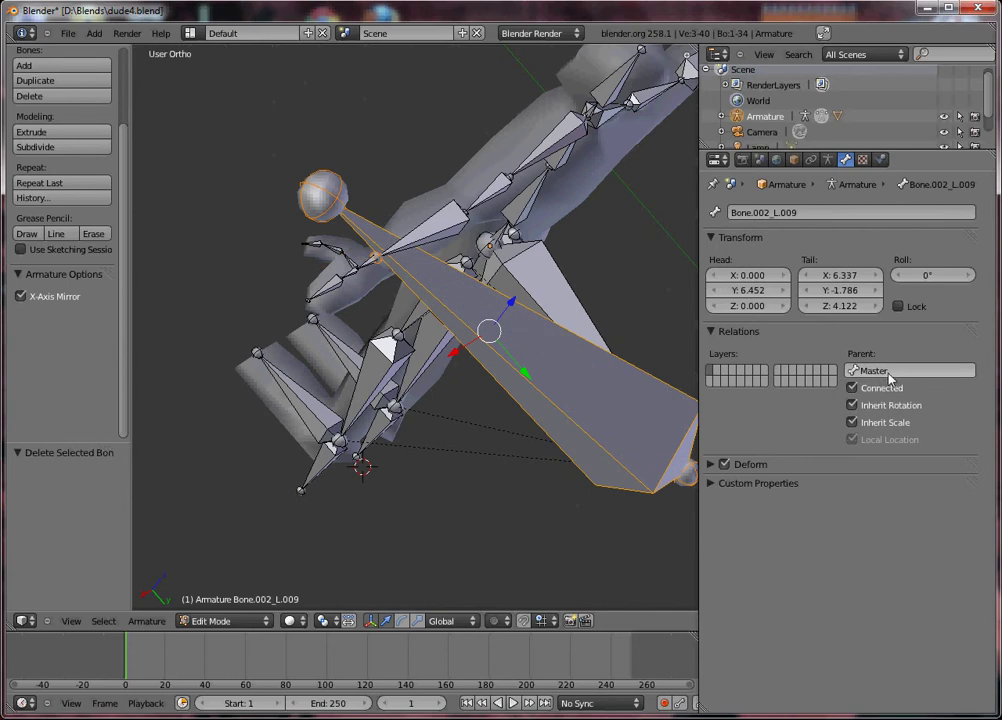
pyautogui.hotkey('ctrl', 'z')
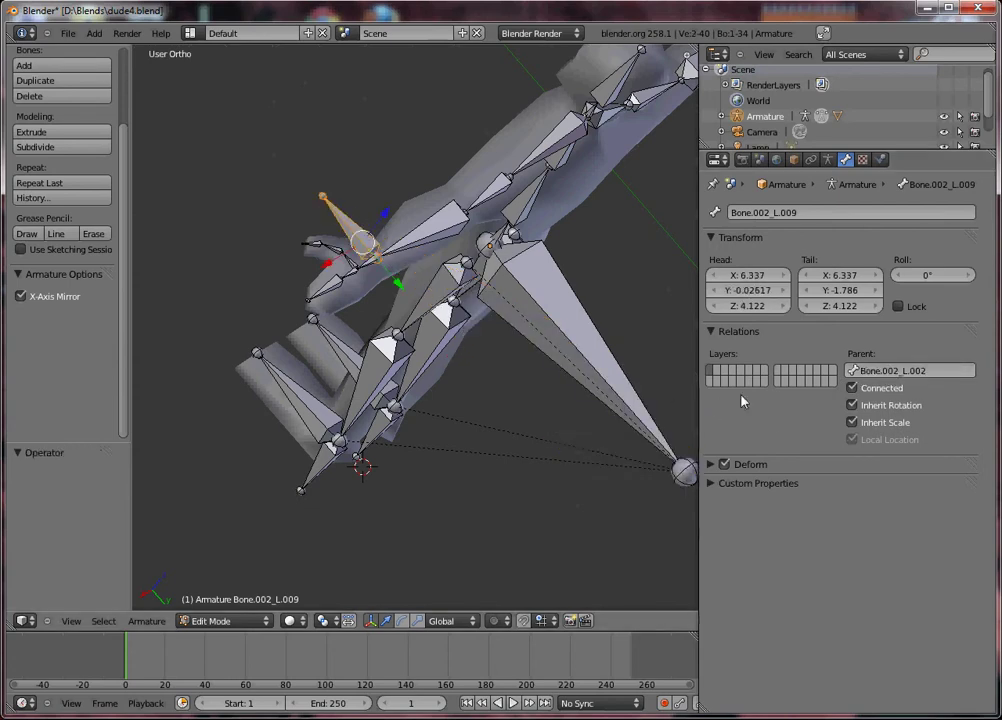
# Step: Disconnect the left wrist bone Bone.002_L.009 and set Master as its parent
pyautogui.click(861, 371)
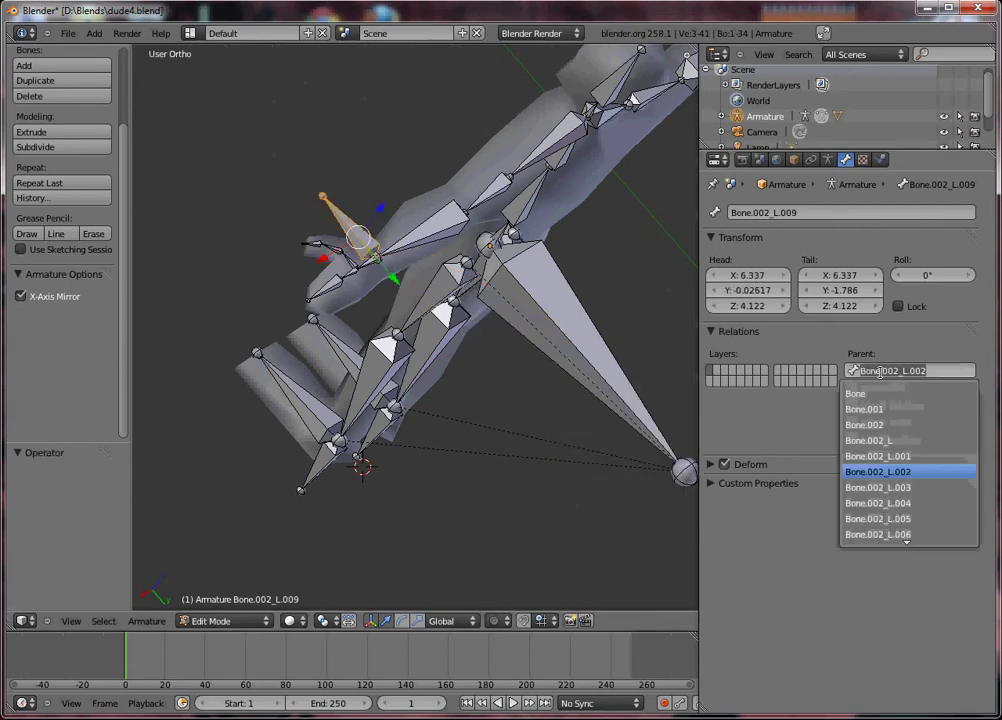
pyautogui.write('Mas')
pyautogui.press('Return')
# Step: Disconnect the right wrist bone Bone.002_R.009 and set Master as its parent
pyautogui.moveTo(480, 470); pyautogui.dragTo(528, 279, button='middle')
pyautogui.rightClick(530, 280)
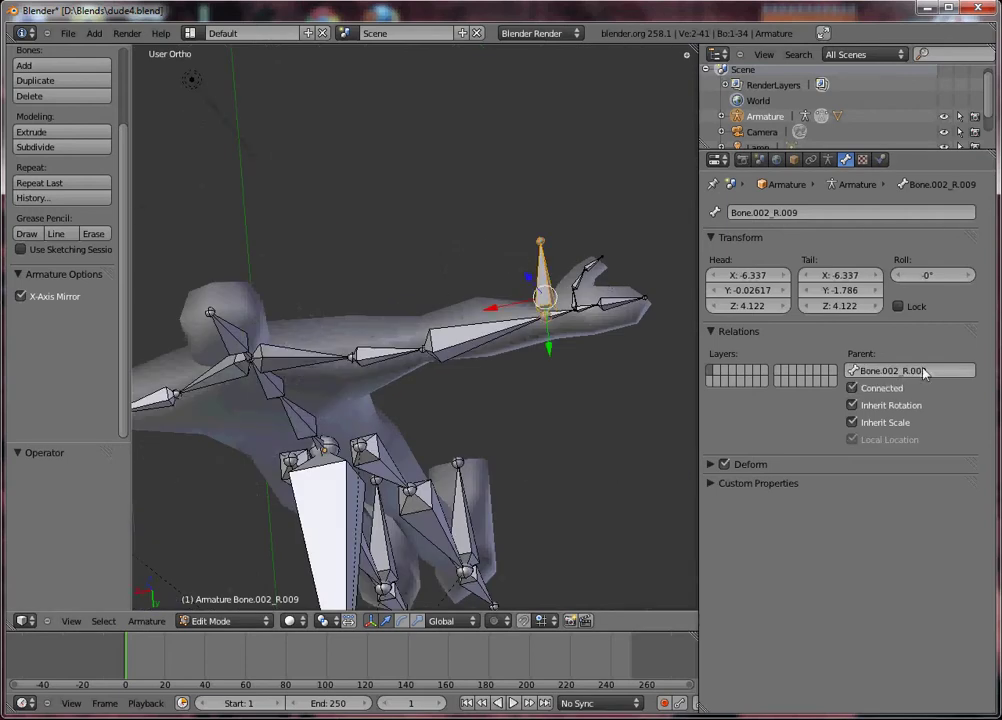
pyautogui.click(852, 388)
pyautogui.click(871, 372)
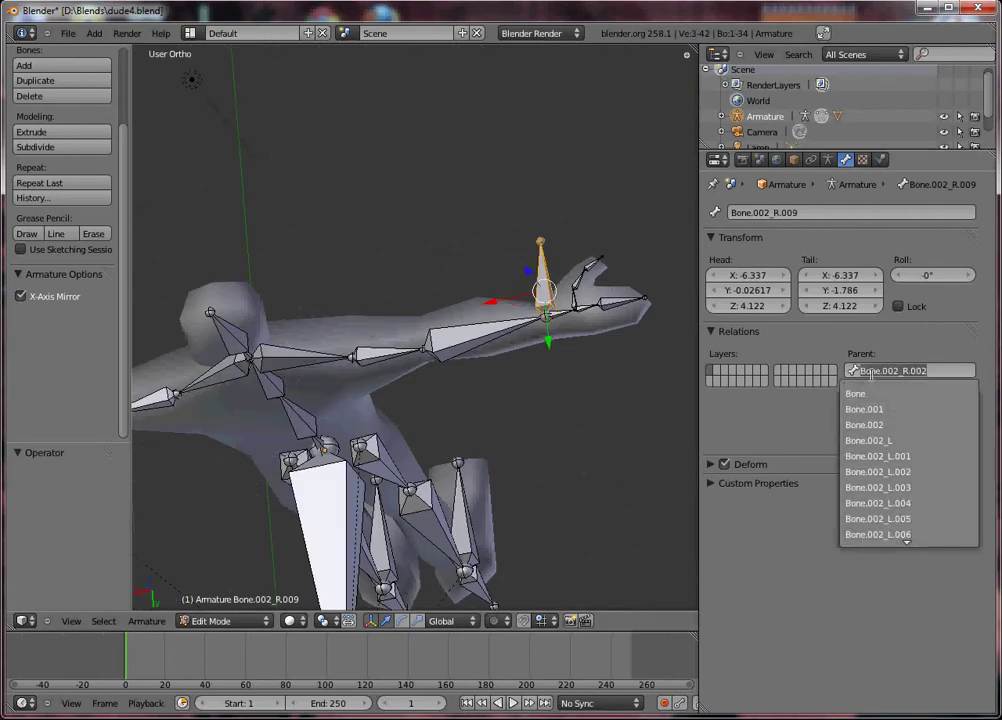
pyautogui.write('Master')
pyautogui.press('Return')
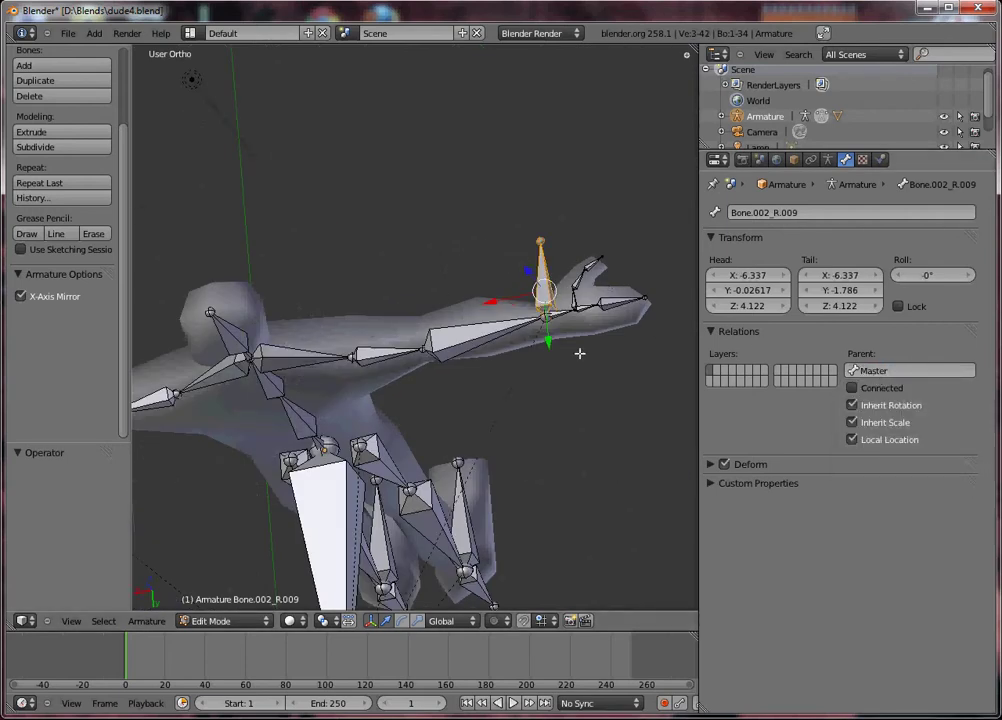
# Step: Test the parenting in Pose Mode by moving the Master bone in the right side view, and cancel the move
pyautogui.moveTo(579, 351); pyautogui.dragTo(311, 381, button='middle')
pyautogui.scroll(-3, 443, 463)
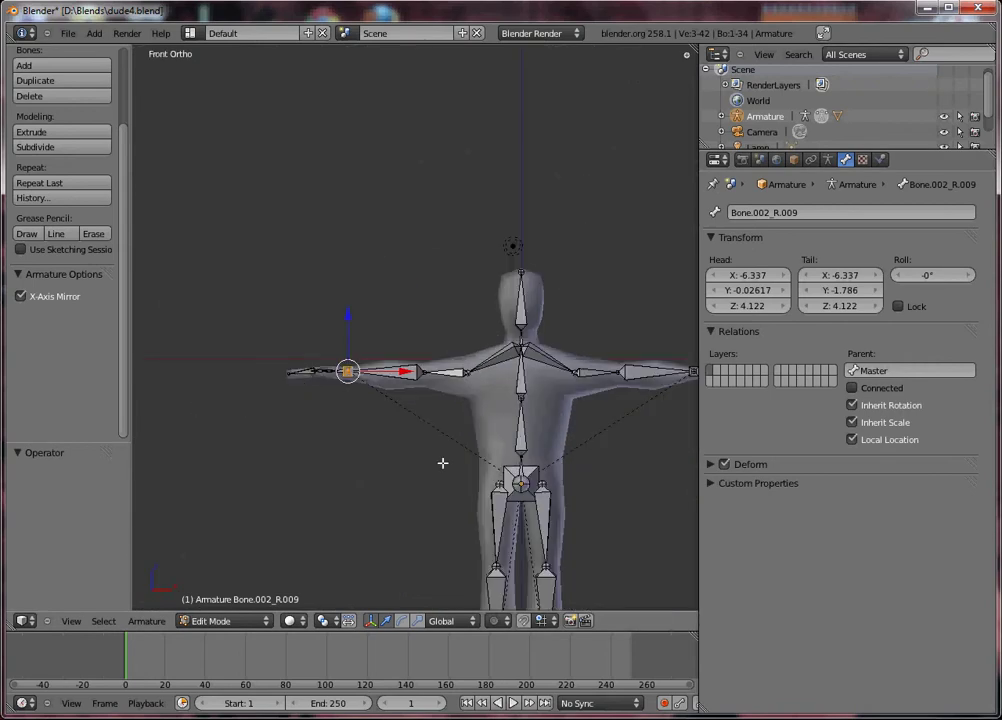
pyautogui.keyDown('shift'); pyautogui.moveTo(443, 463); pyautogui.dragTo(421, 301, button='middle'); pyautogui.keyUp('shift')
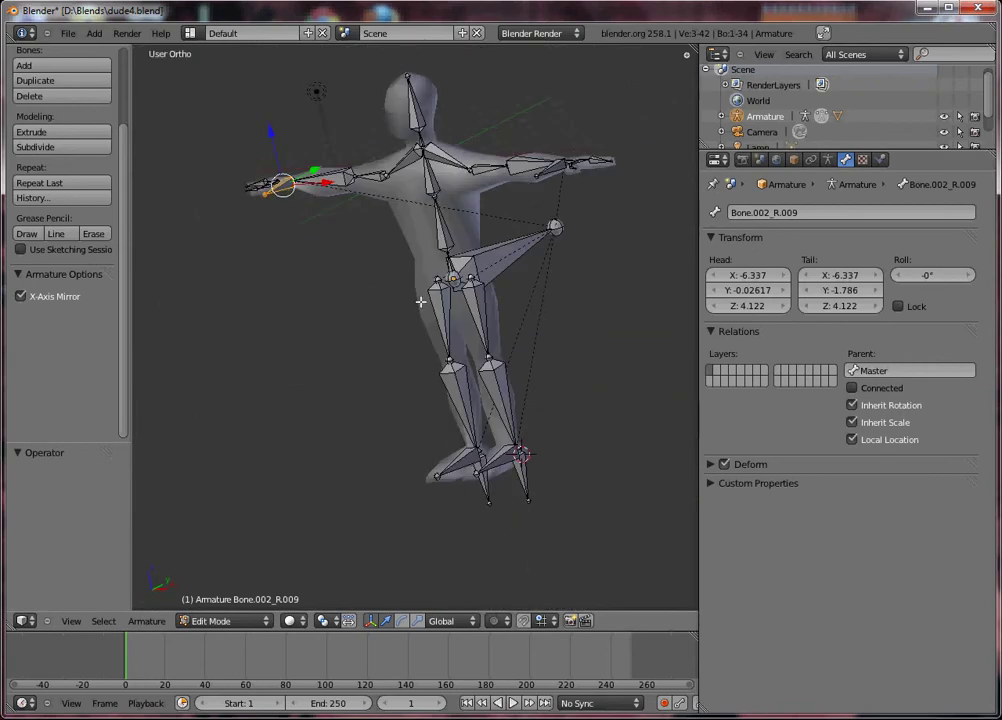
pyautogui.hotkey('ctrl', 'Tab')
pyautogui.rightClick(485, 270)
pyautogui.press('KP_3')
pyautogui.press('g')
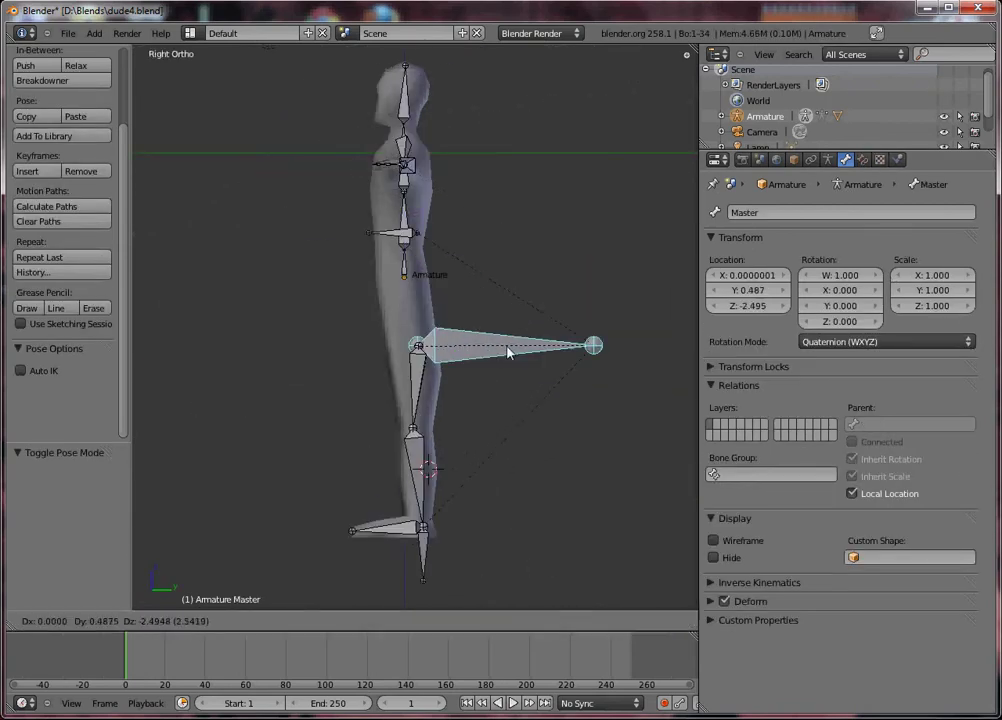
pyautogui.rightClick(390, 226)
# Step: Set Master as the parent of the lowest spine bone, Bone, in Edit Mode
pyautogui.scroll(1, 339, 282)
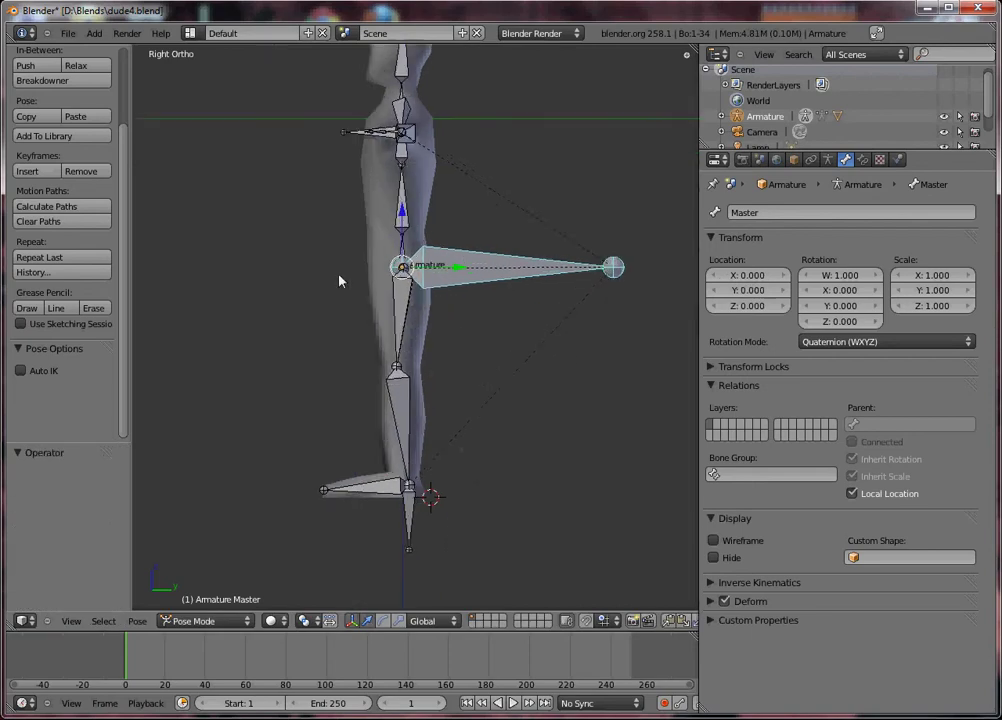
pyautogui.scroll(2, 339, 282)
pyautogui.moveTo(339, 282); pyautogui.dragTo(340, 418, button='middle')
pyautogui.rightClick(497, 320)
pyautogui.moveTo(608, 376); pyautogui.dragTo(575, 320, button='middle')
pyautogui.press('Tab')
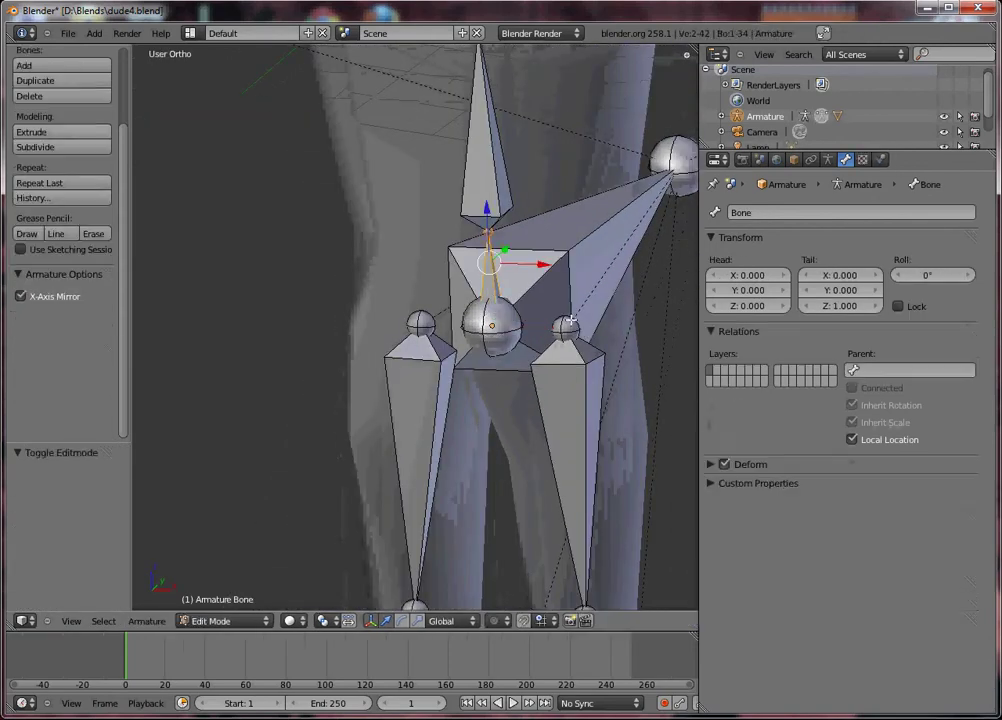
pyautogui.click(880, 372)
pyautogui.write('Master')
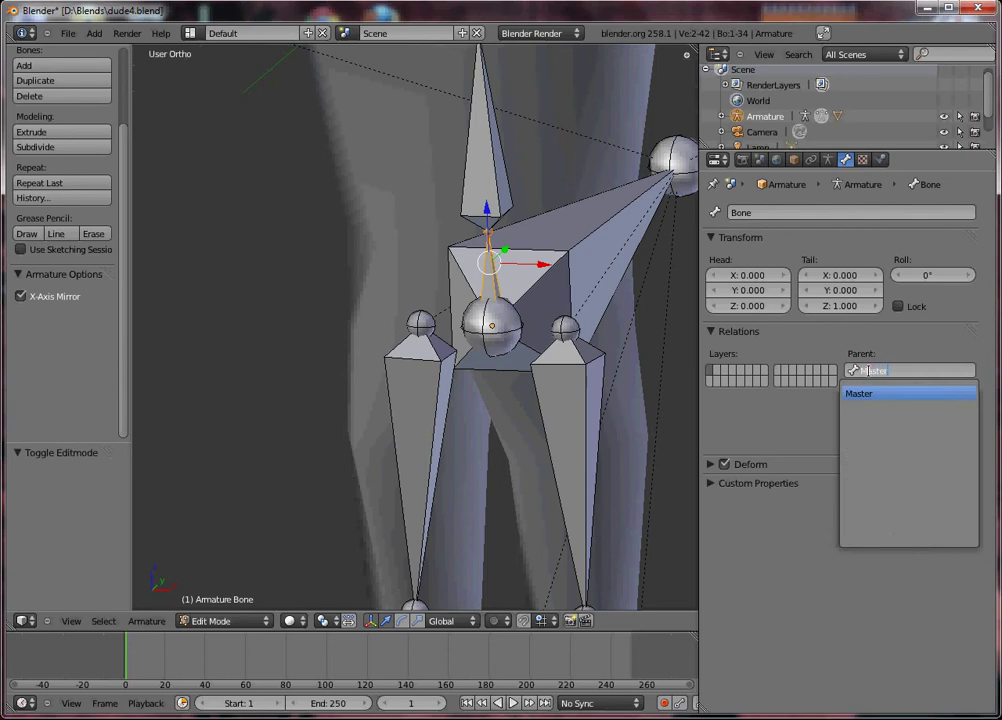
pyautogui.press('Return')
# Step: Test-move the Master bone in Pose Mode from the side, clearing its location after each move
pyautogui.rightClick(530, 265)
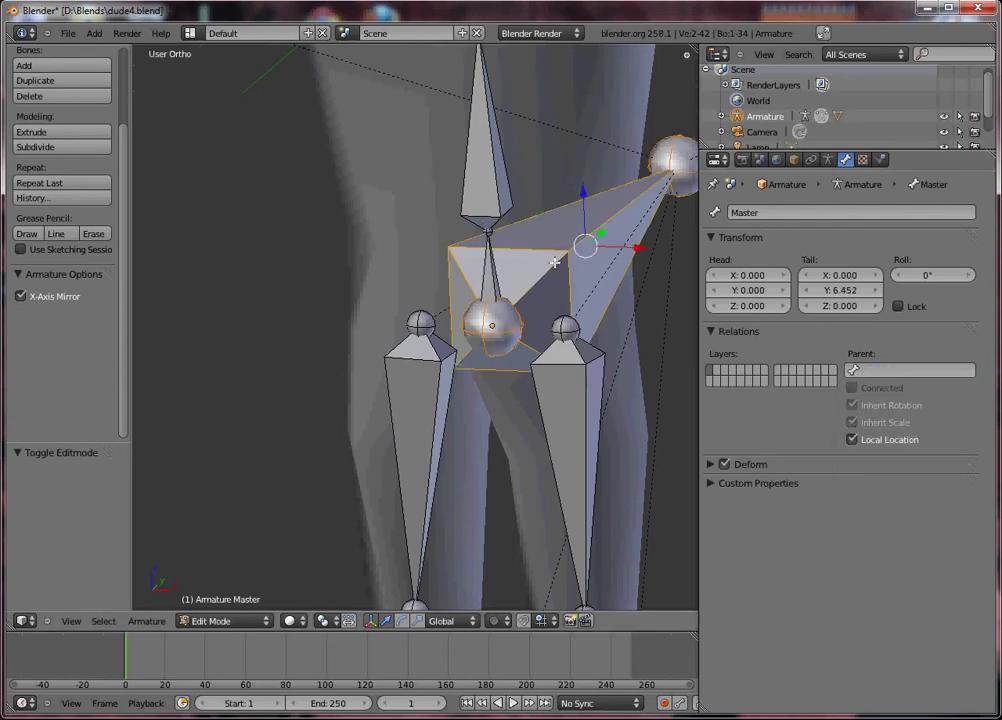
pyautogui.moveTo(530, 265); pyautogui.dragTo(554, 263, button='middle')
pyautogui.press('KP_3')
pyautogui.scroll(-5, 554, 263)
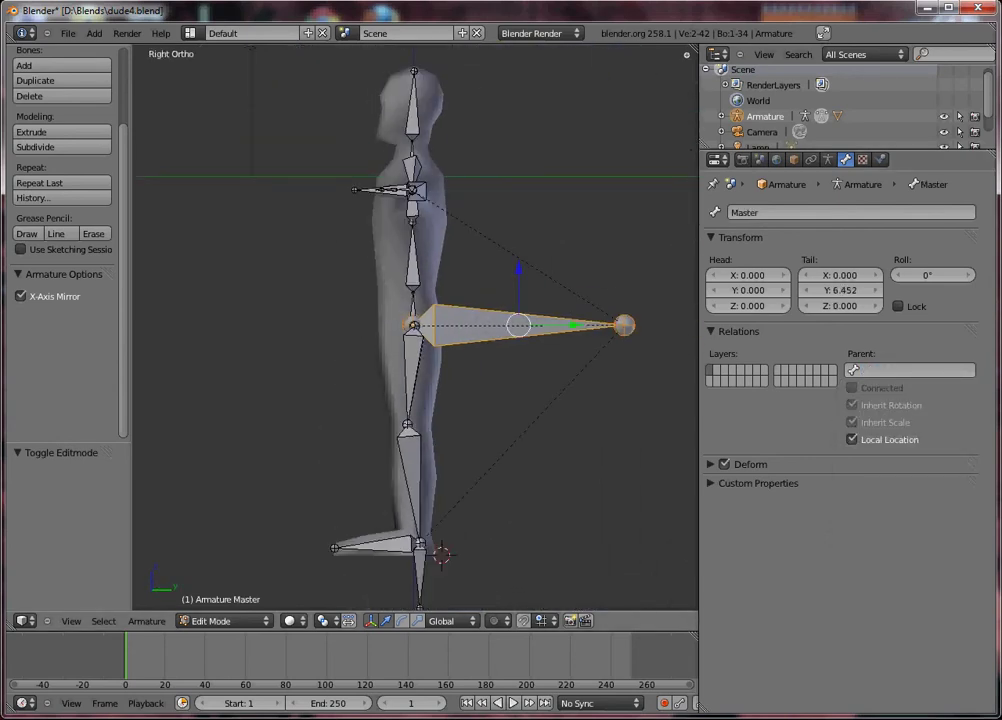
pyautogui.hotkey('ctrl', 'Tab')
pyautogui.press('g')
pyautogui.click(564, 264)
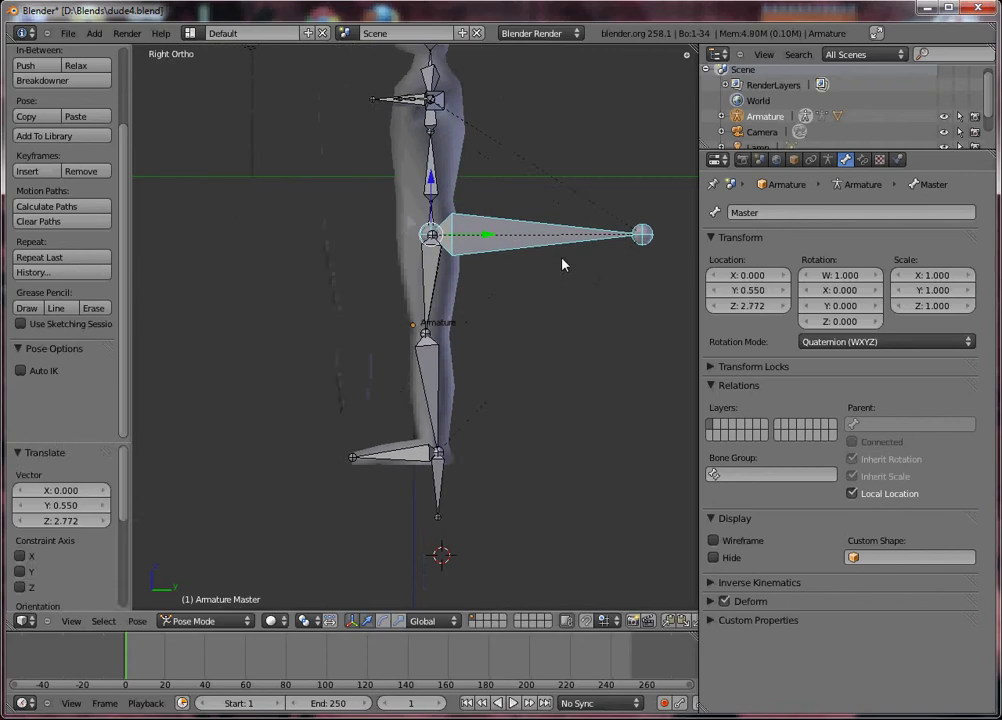
pyautogui.hotkey('alt', 'g')
pyautogui.press('g')
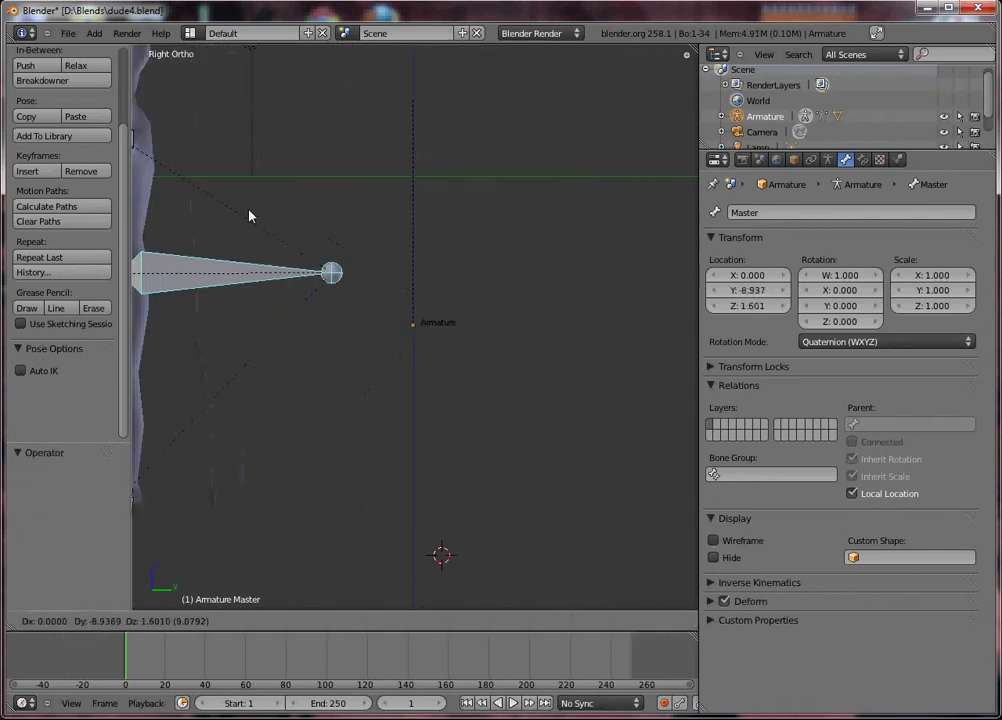
pyautogui.click(484, 189)
pyautogui.hotkey('alt', 'g')
pyautogui.press('KP_1')
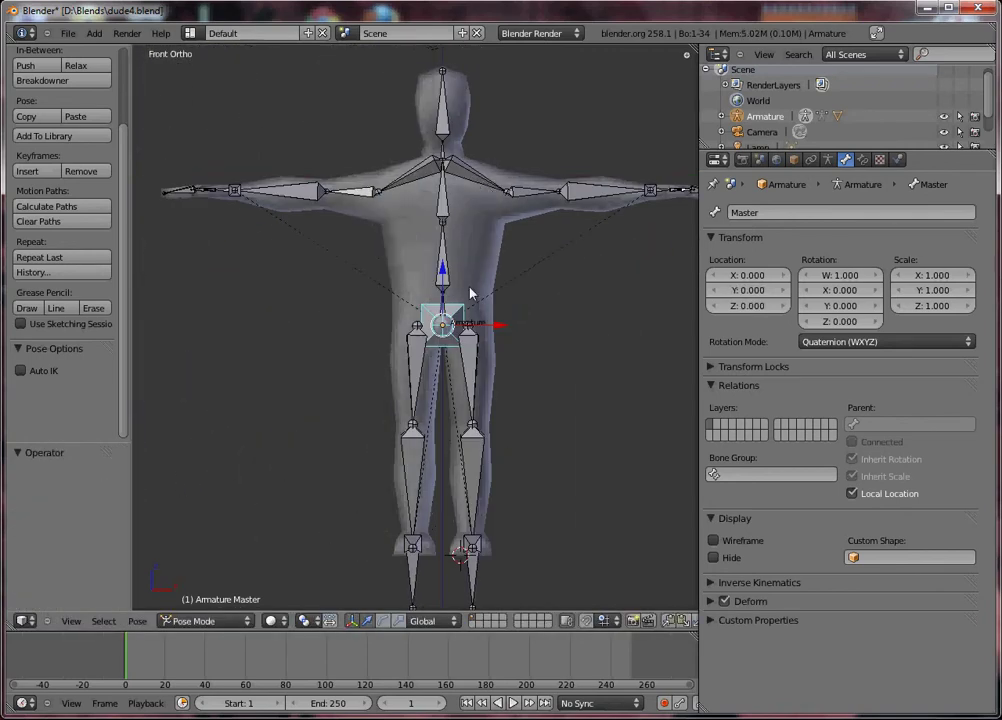
# Step: Select the left shin bone Bone_L.002 and add the ankle bone Bone_L.004 to the selection as the active bone
pyautogui.moveTo(474, 291); pyautogui.dragTo(395, 399, button='middle')
pyautogui.moveTo(456, 324); pyautogui.dragTo(438, 537, button='middle')
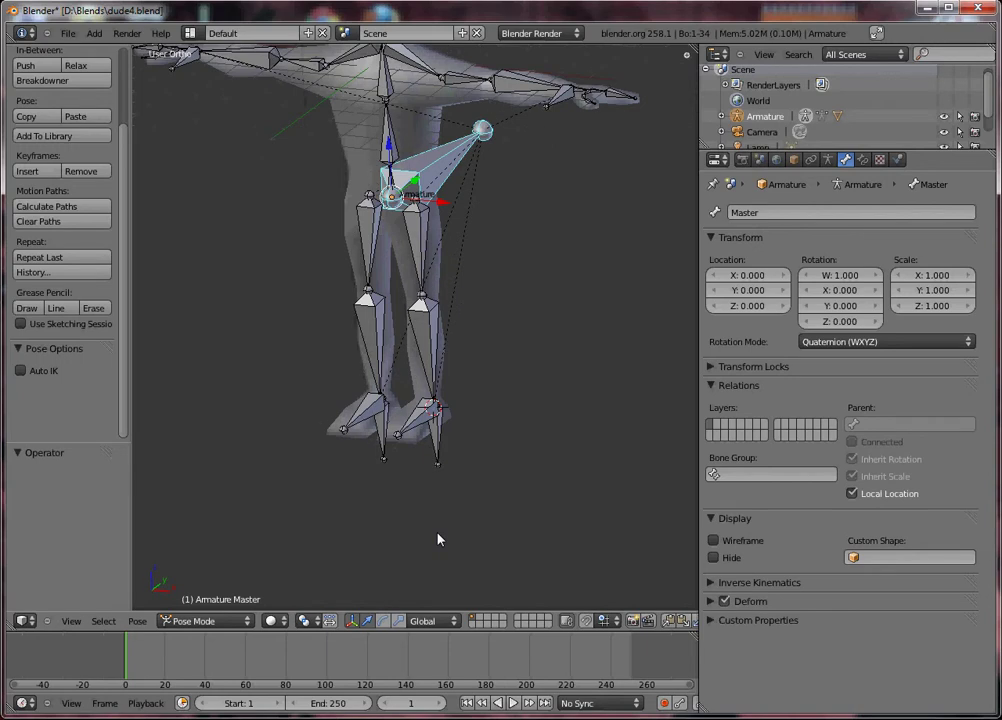
pyautogui.moveTo(441, 539); pyautogui.dragTo(405, 445, button='middle')
pyautogui.rightClick(405, 445)
pyautogui.rightClick(438, 403)
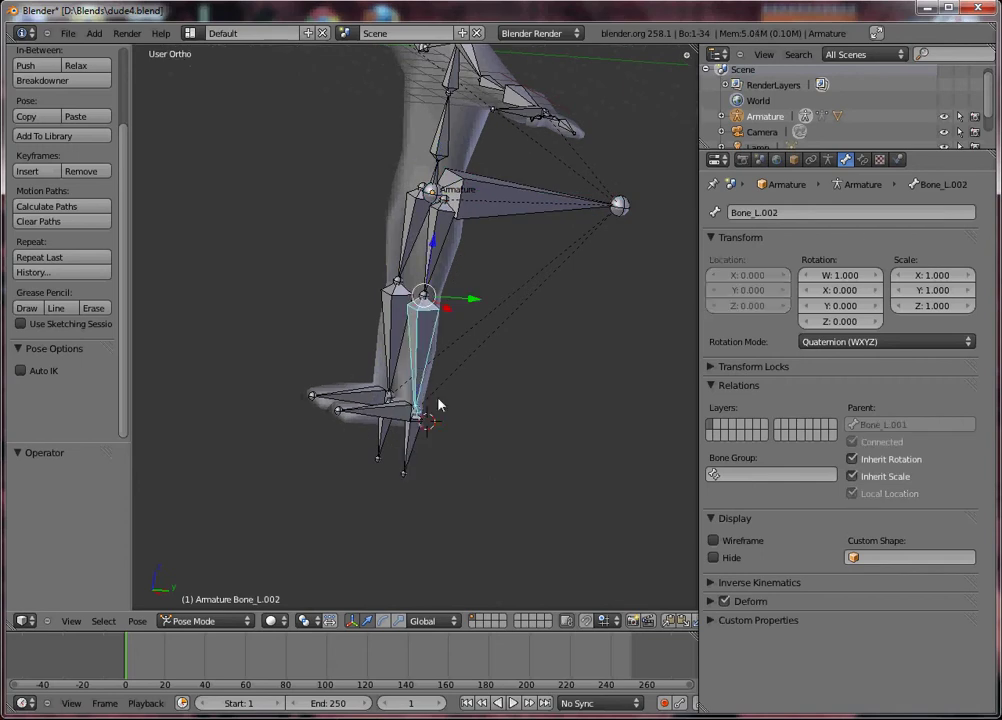
pyautogui.scroll(5, 445, 402)
pyautogui.keyDown('shift'); pyautogui.moveTo(465, 396); pyautogui.dragTo(470, 361, button='middle'); pyautogui.keyUp('shift')
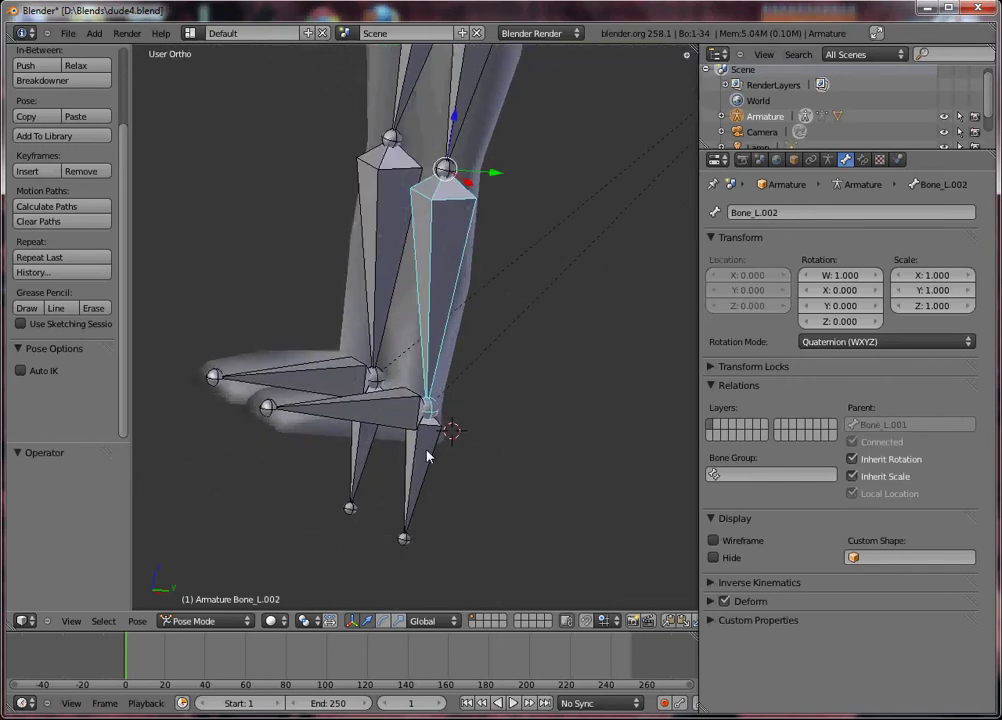
pyautogui.rightClick(427, 458)
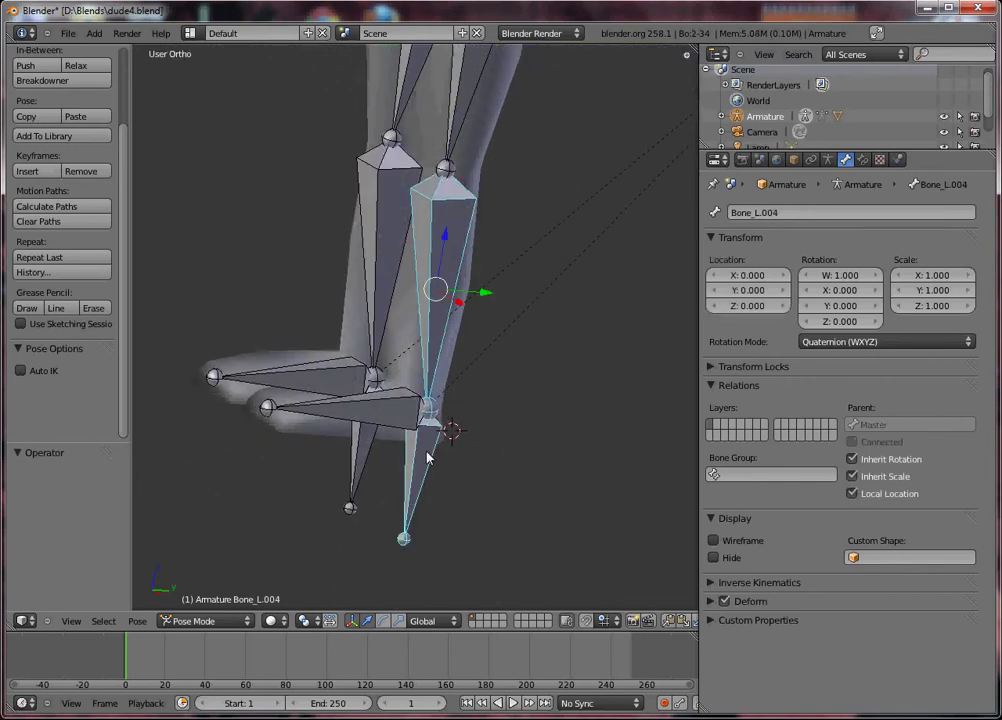
pyautogui.hotkey('ctrl', 'i')
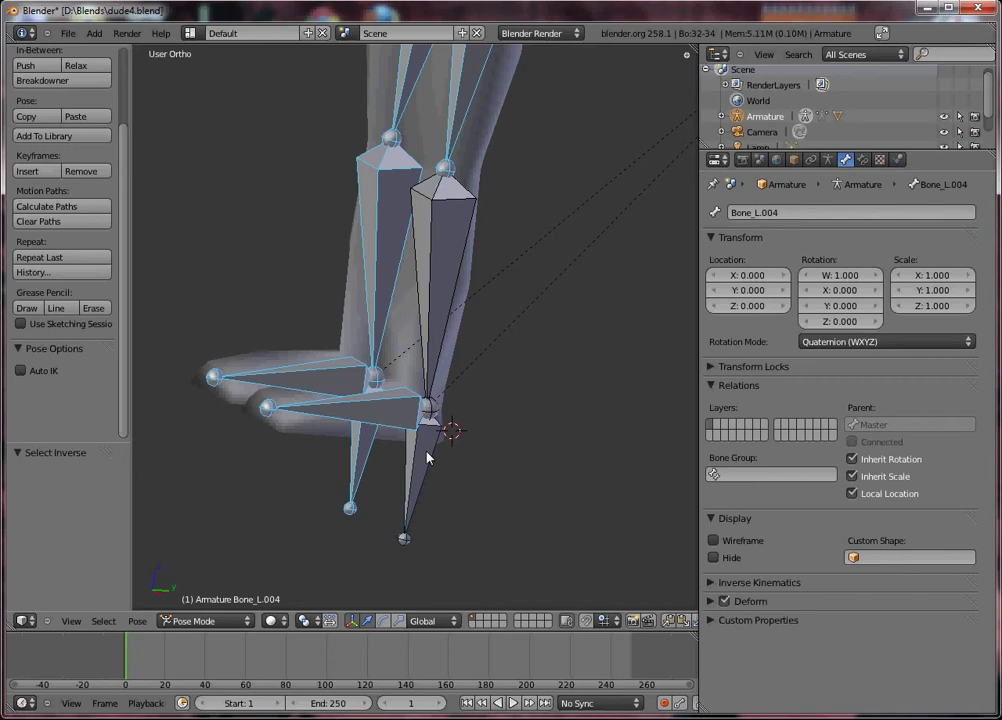
pyautogui.moveTo(268, 441); pyautogui.dragTo(315, 442, button='middle')
pyautogui.hotkey('ctrl', 'z')
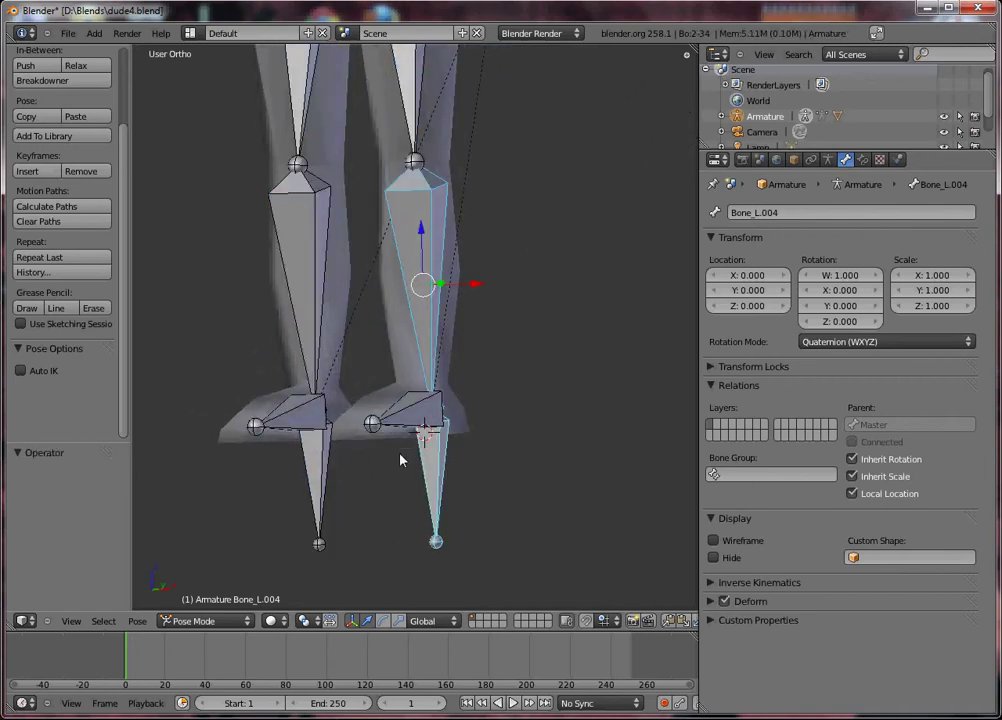
# Step: Try adding an IK constraint to the active bone Bone_L.004 with the shin bone Bone_L.002 as target, and undo it
pyautogui.hotkey('shift', 'i')
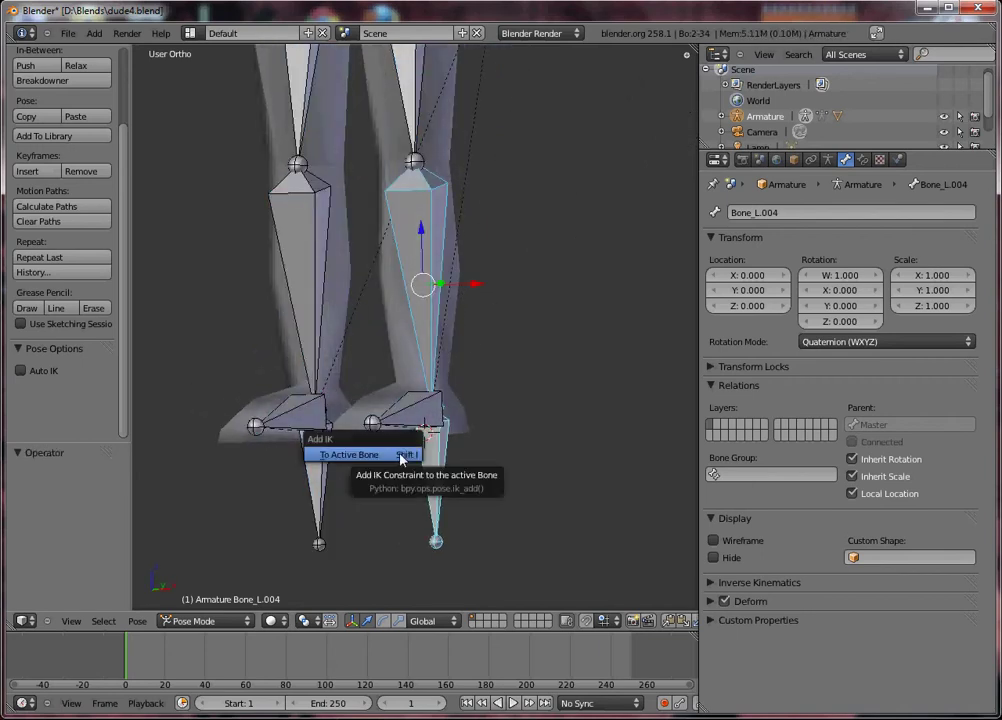
pyautogui.click(409, 466)
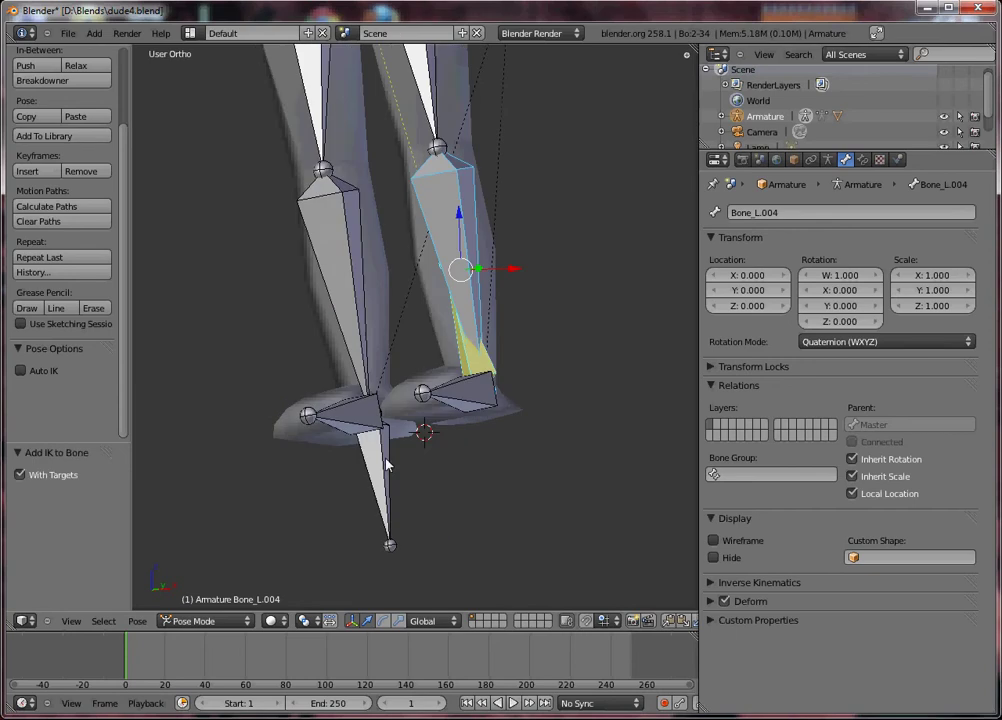
pyautogui.moveTo(483, 463); pyautogui.dragTo(380, 441, button='middle')
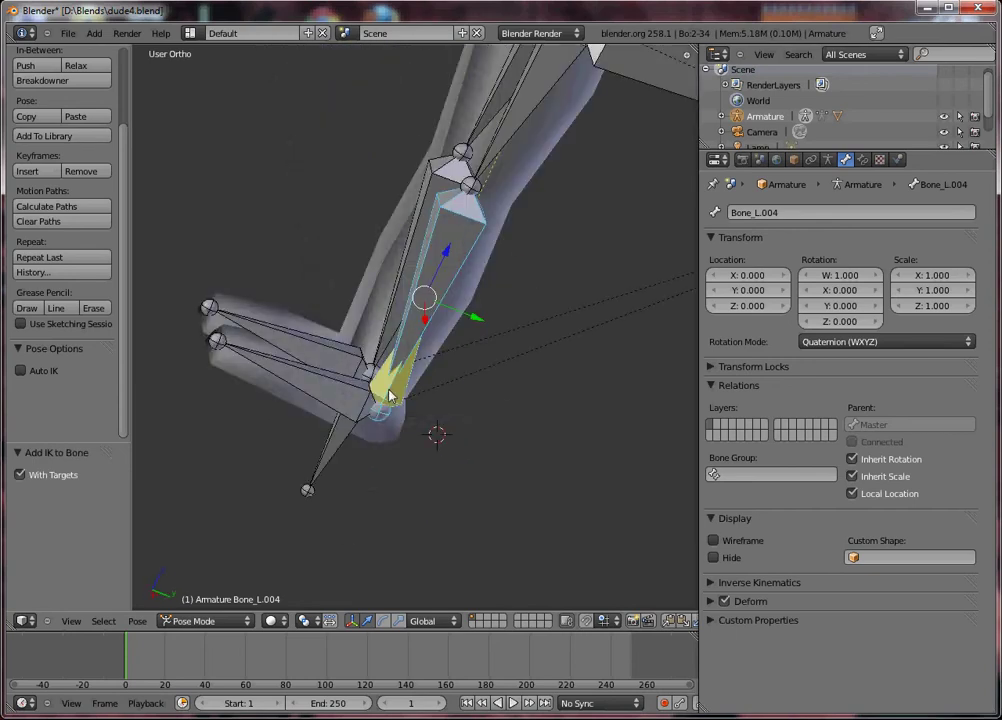
pyautogui.hotkey('ctrl', 'z')
# Step: Select the left shin bone Bone_L.002 and inspect where it meets the ankle bone Bone_L.004
pyautogui.rightClick(395, 446)
pyautogui.rightClick(418, 346)
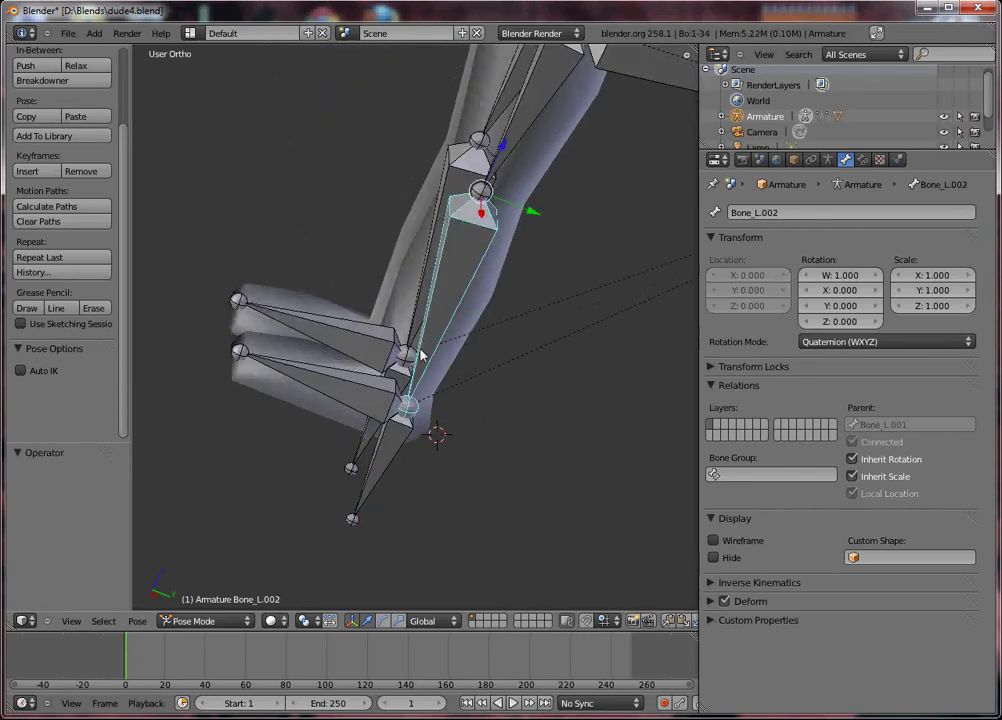
pyautogui.rightClick(398, 438)
pyautogui.rightClick(425, 347)
pyautogui.moveTo(378, 420); pyautogui.dragTo(455, 308, button='middle')
pyautogui.moveTo(445, 306); pyautogui.dragTo(452, 290, button='middle')
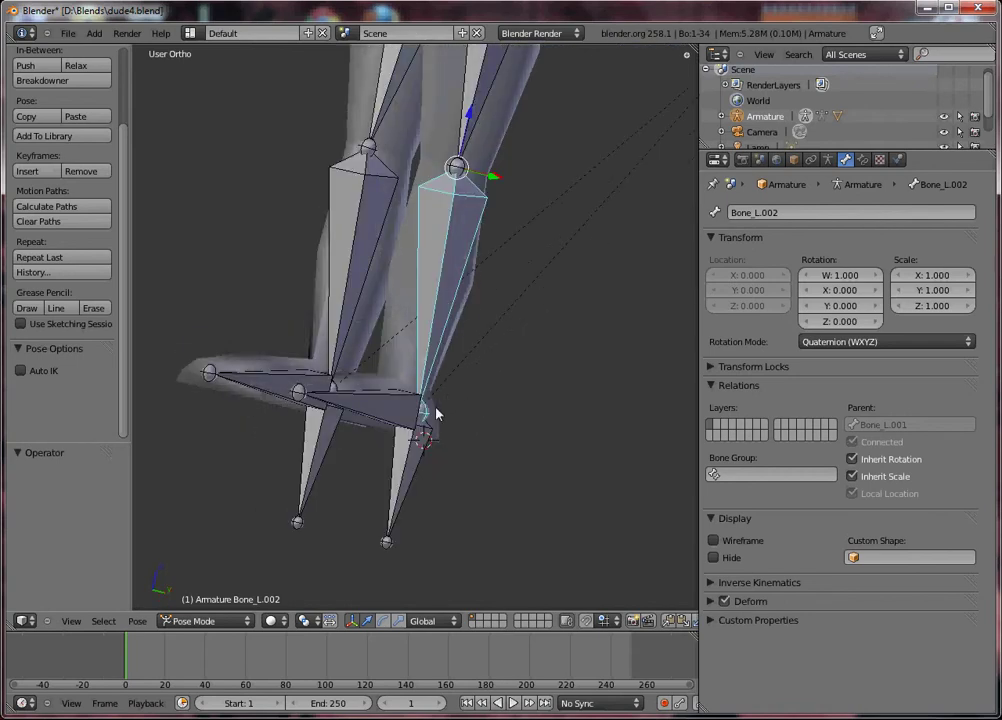
pyautogui.scroll(-5, 436, 412)
pyautogui.moveTo(376, 376); pyautogui.dragTo(428, 304, button='middle')
pyautogui.scroll(7, 429, 318)
pyautogui.scroll(-3, 429, 318)
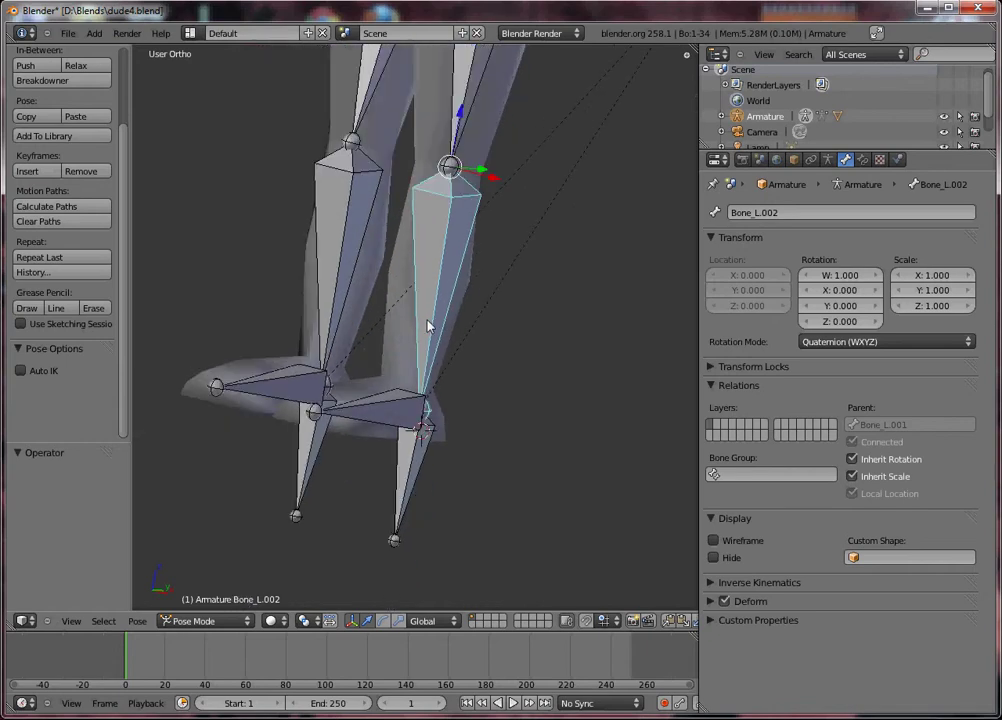
# Step: Add the ankle bone Bone_L.004 to the selection, make Bone_L.002 active, and add an IK constraint to it
pyautogui.rightClick(414, 475)
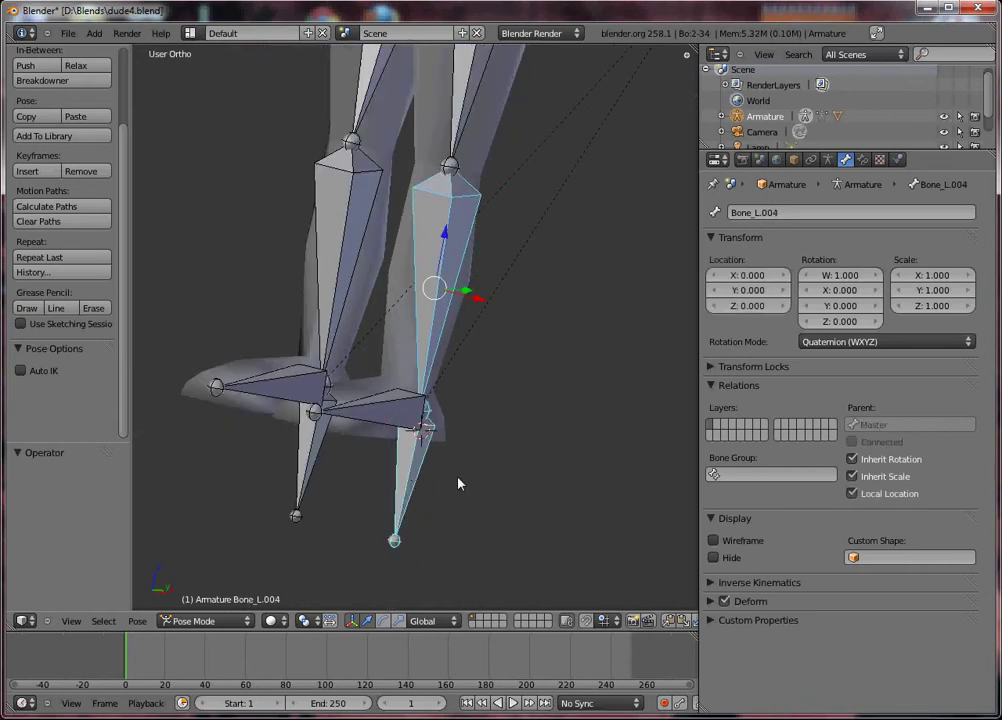
pyautogui.moveTo(458, 484); pyautogui.dragTo(407, 426, button='middle')
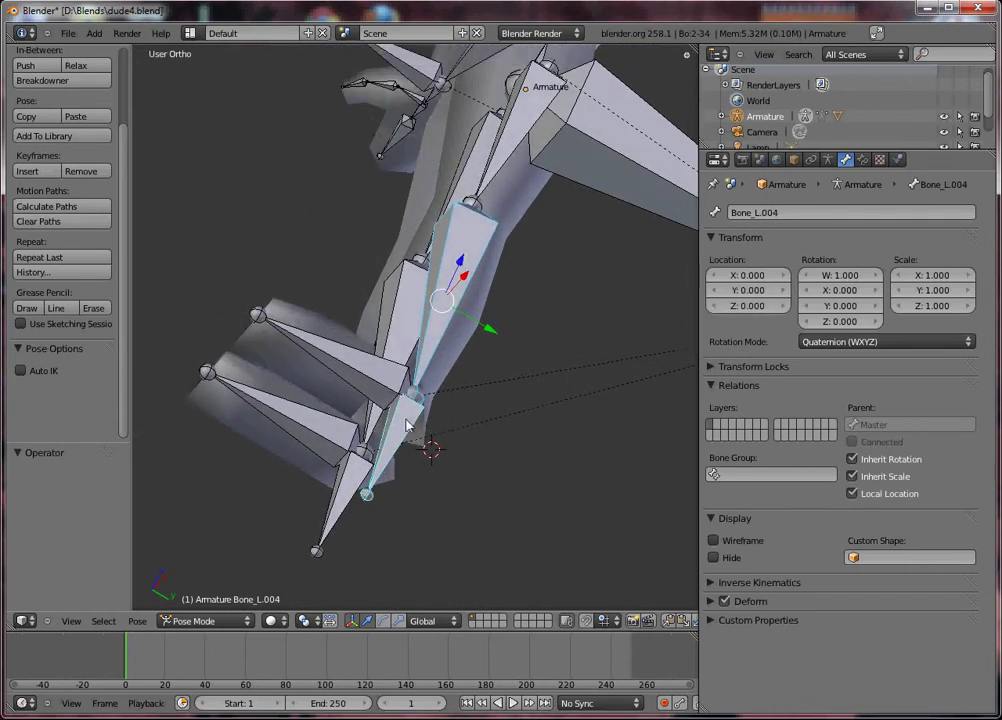
pyautogui.rightClick(438, 319)
pyautogui.moveTo(438, 319); pyautogui.dragTo(306, 494, button='middle')
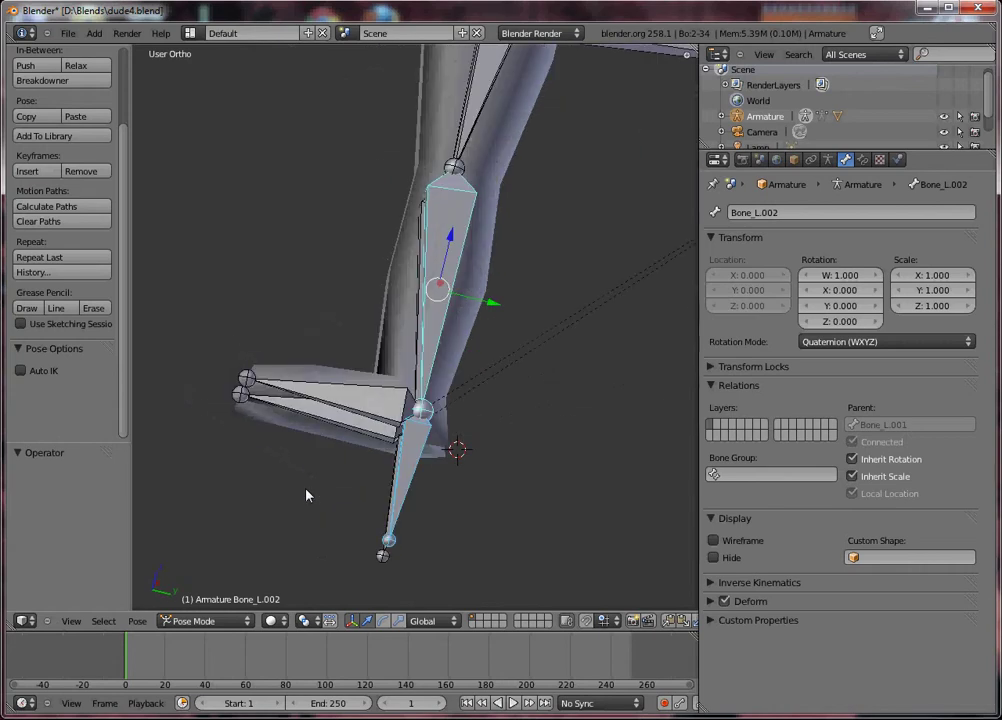
pyautogui.hotkey('shift', 'i')
pyautogui.click(306, 492)
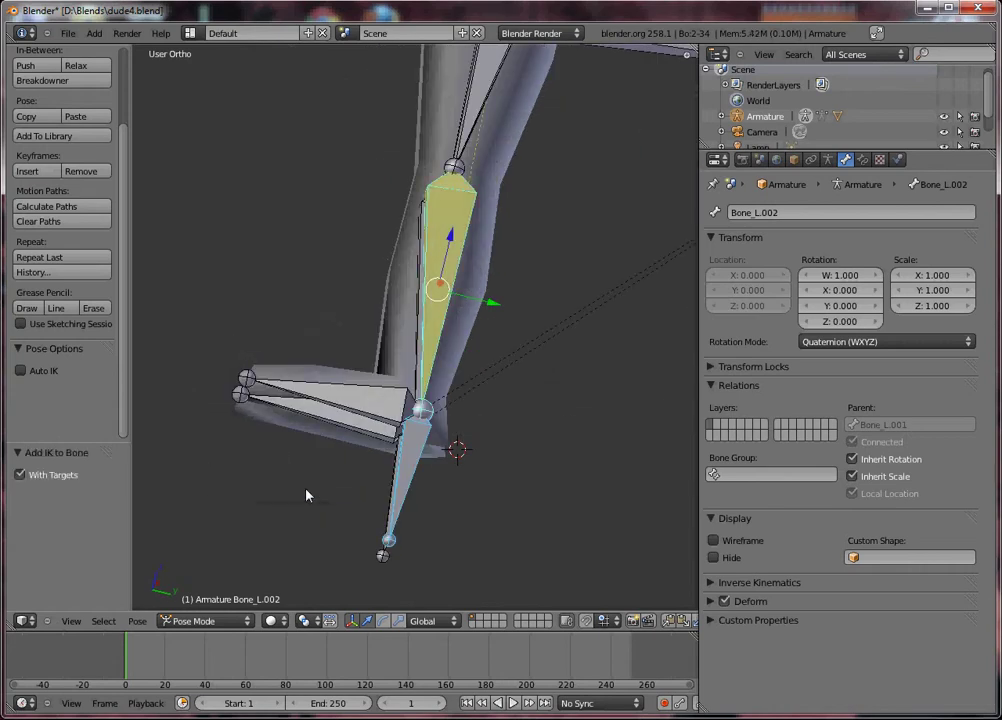
# Step: Select the right ankle bone Bone_R.004, then the shin Bone_R.002 as active, and add an IK constraint to the active bone
pyautogui.moveTo(341, 250); pyautogui.dragTo(397, 485, button='middle')
pyautogui.rightClick(310, 440)
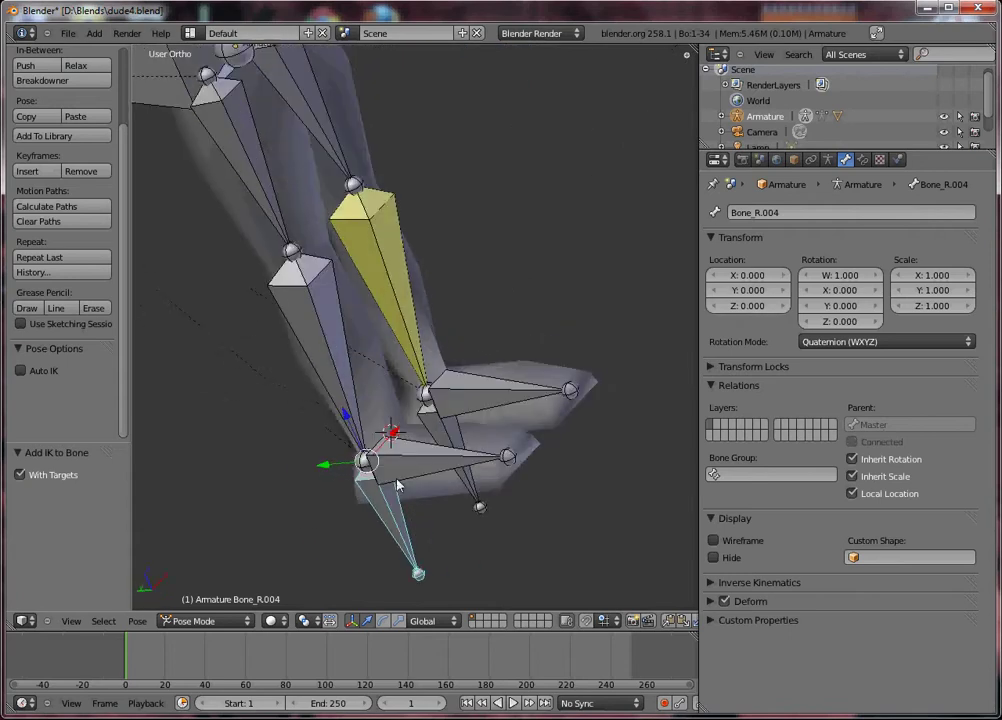
pyautogui.rightClick(322, 351)
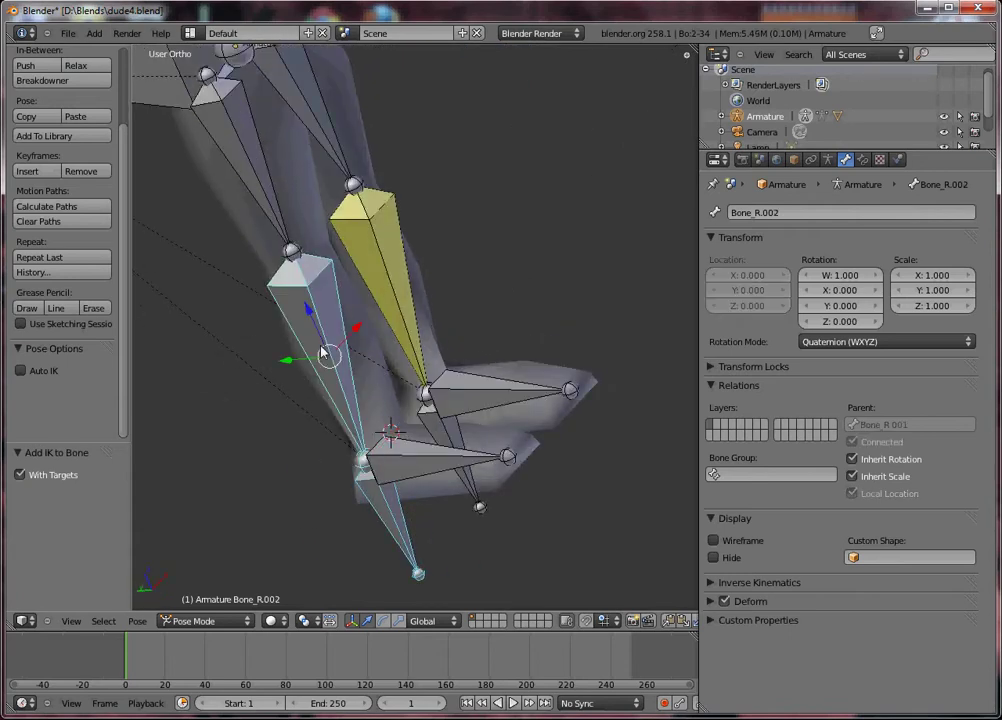
pyautogui.hotkey('shift', 'i')
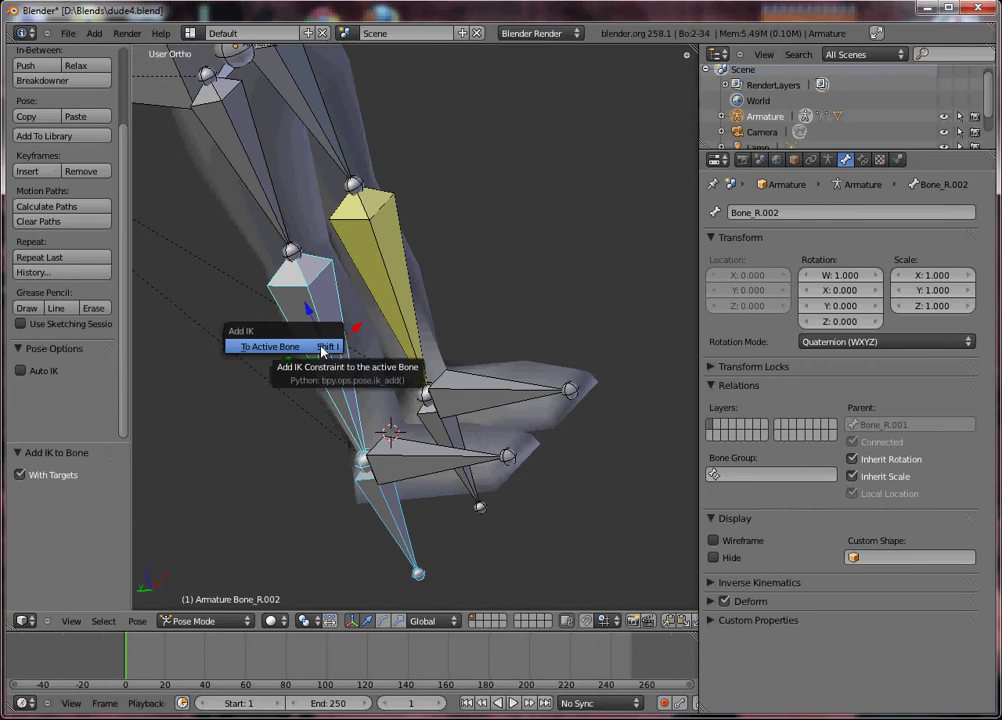
pyautogui.click(322, 351)
# Step: Set the chain length of the IK constraint on the right shin bone Bone_R.002 to 2
pyautogui.press('KP_1')
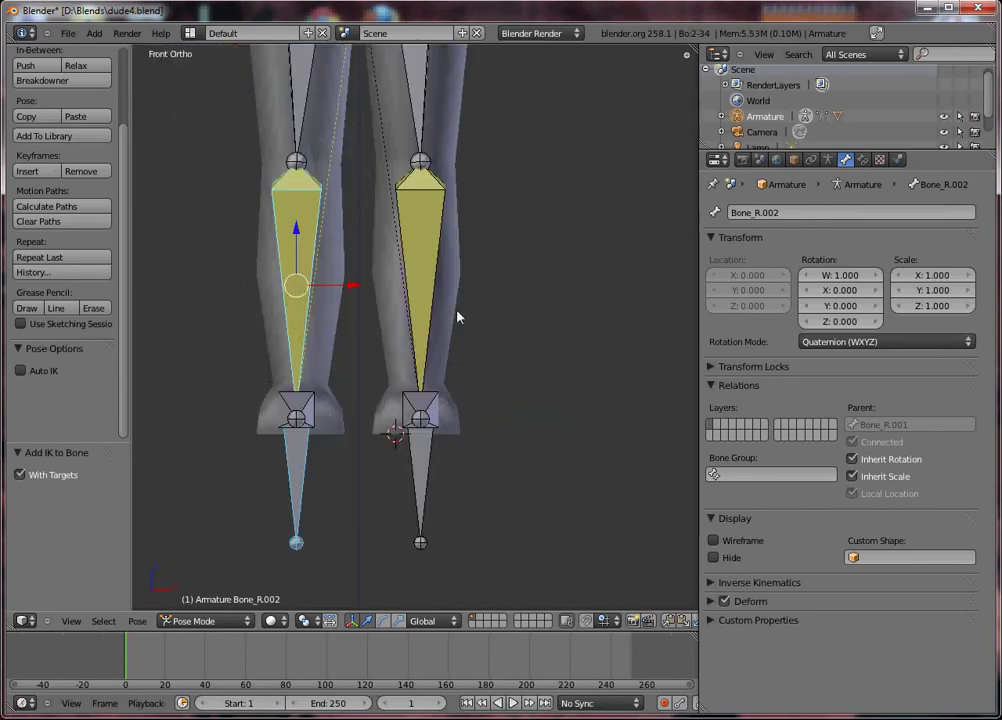
pyautogui.keyDown('shift'); pyautogui.moveTo(459, 318); pyautogui.dragTo(443, 488, button='middle'); pyautogui.keyUp('shift')
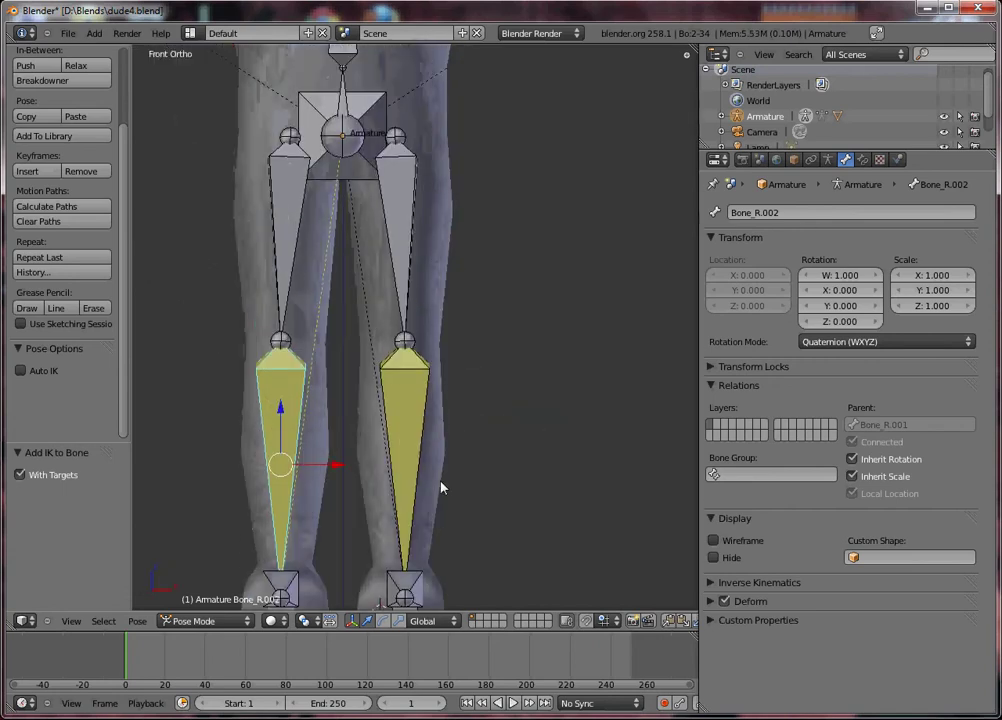
pyautogui.click(811, 161)
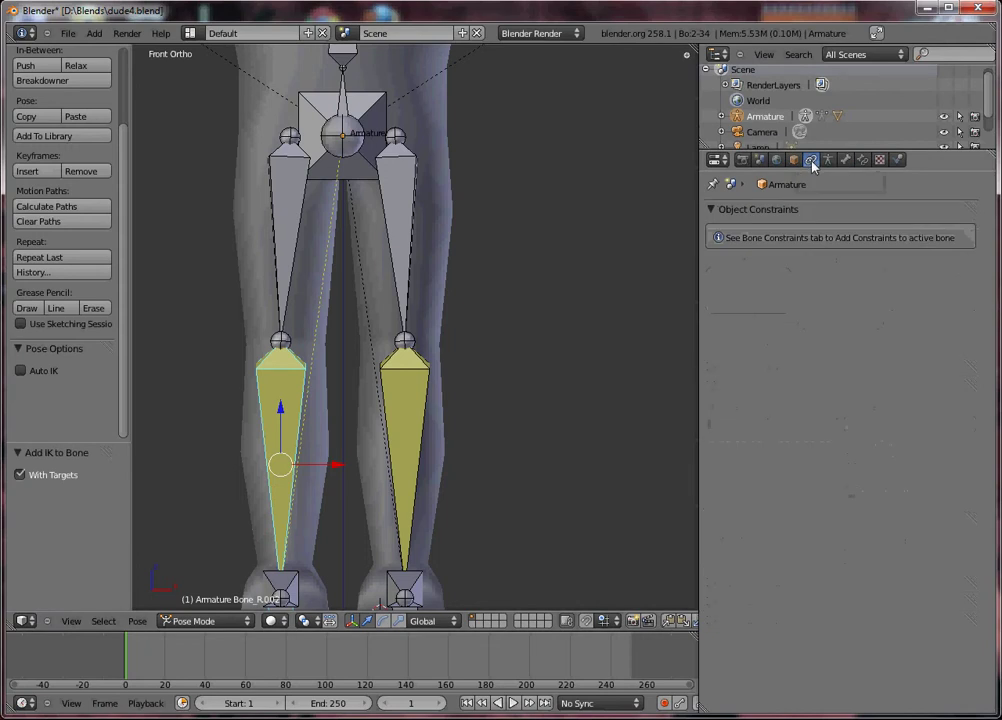
pyautogui.rightClick(284, 420)
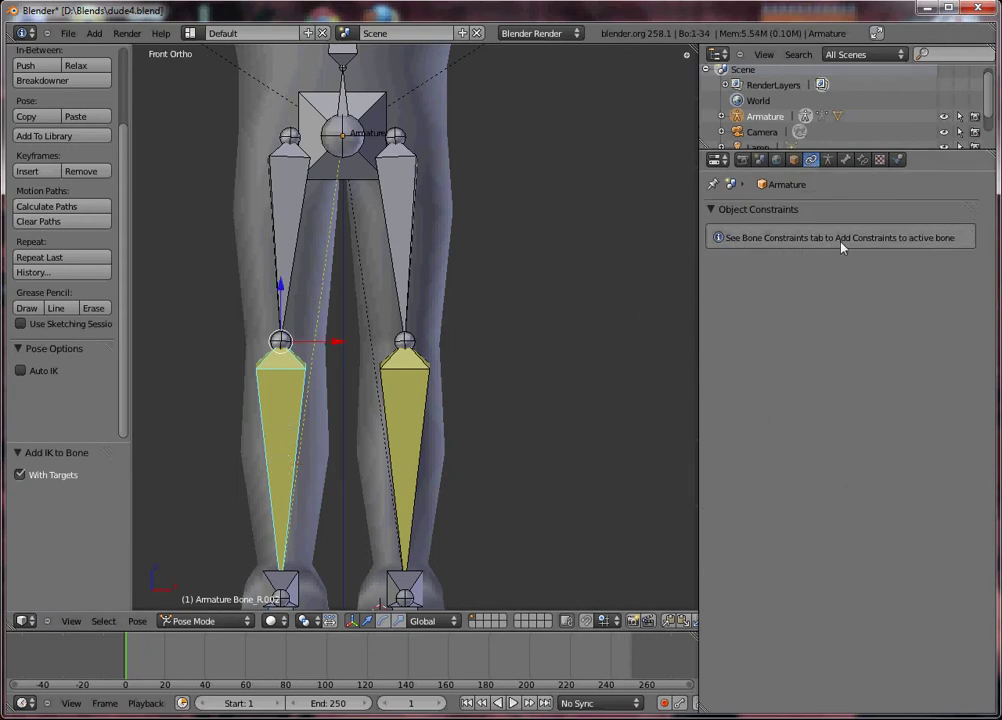
pyautogui.click(845, 160)
pyautogui.click(862, 160)
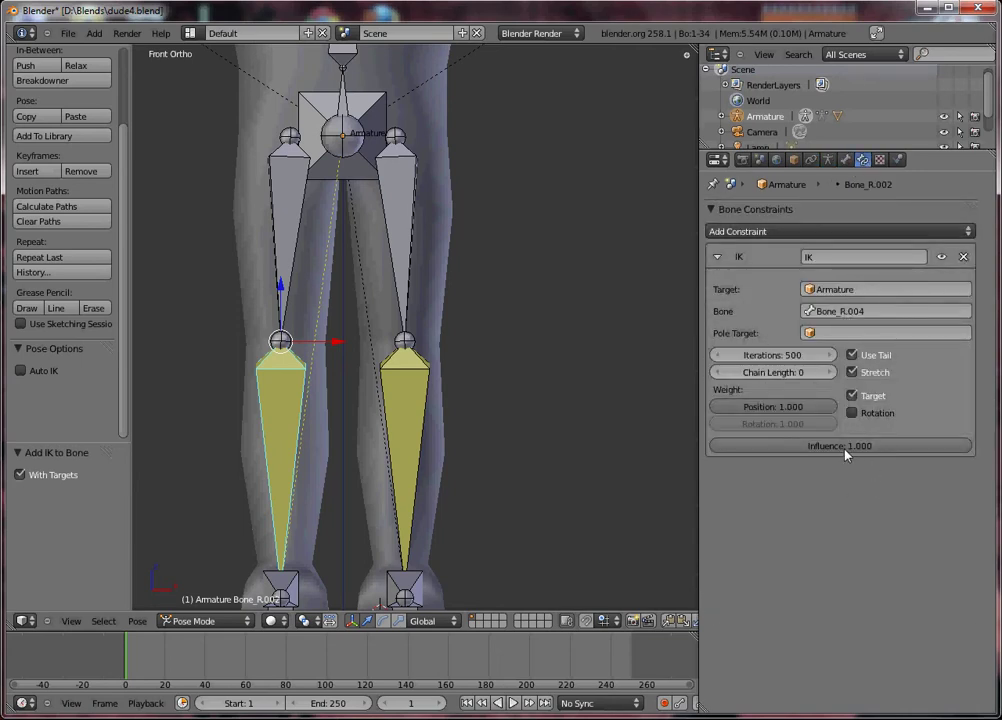
pyautogui.click(826, 374)
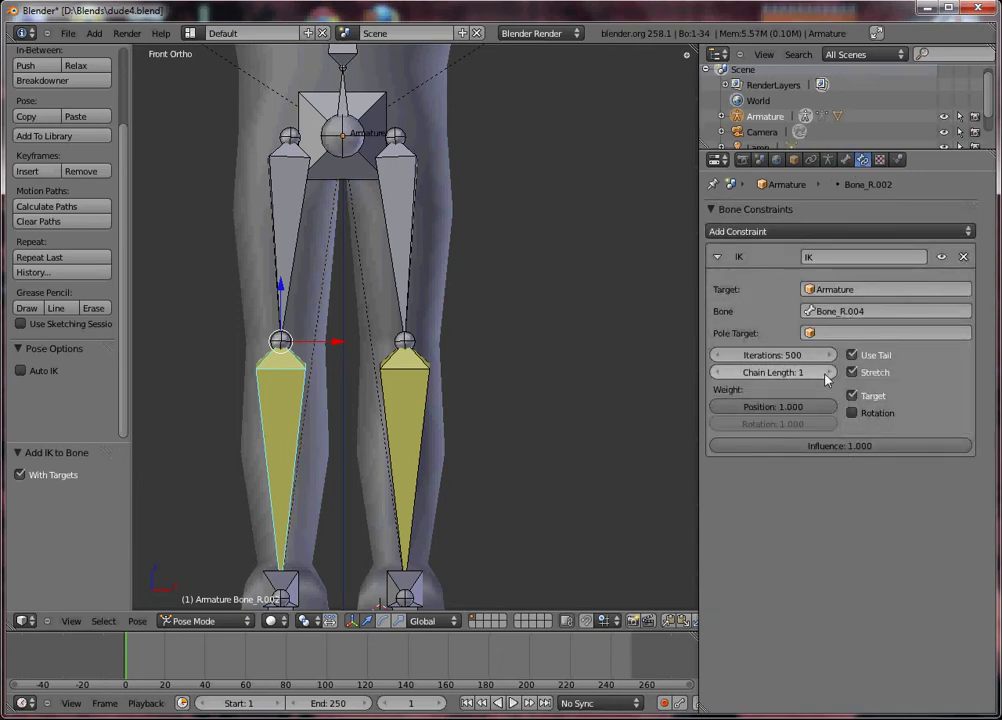
pyautogui.click(828, 374)
# Step: Test-move the right ankle bone Bone_R.004 in the left side view to bend the right leg
pyautogui.moveTo(447, 459); pyautogui.dragTo(500, 376, button='middle')
pyautogui.press('KP_3')
pyautogui.rightClick(305, 493)
pyautogui.press('ctrl+KP_3')
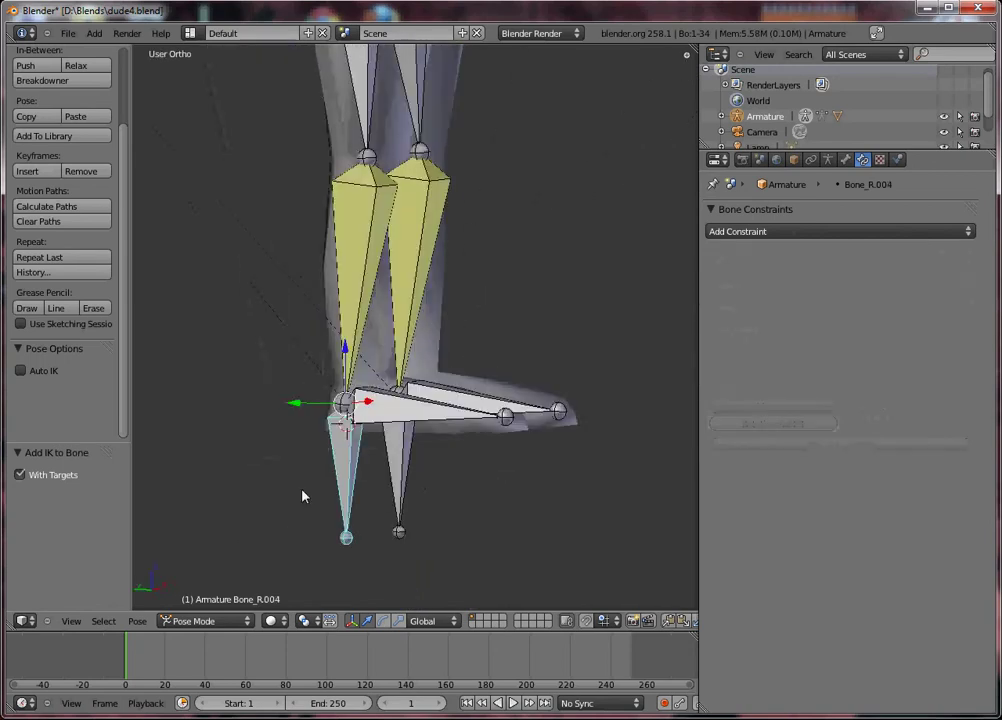
pyautogui.scroll(-3, 341, 503)
pyautogui.scroll(-1, 341, 503)
pyautogui.keyDown('shift'); pyautogui.moveTo(474, 340); pyautogui.dragTo(447, 497, button='middle'); pyautogui.keyUp('shift')
pyautogui.press('g')
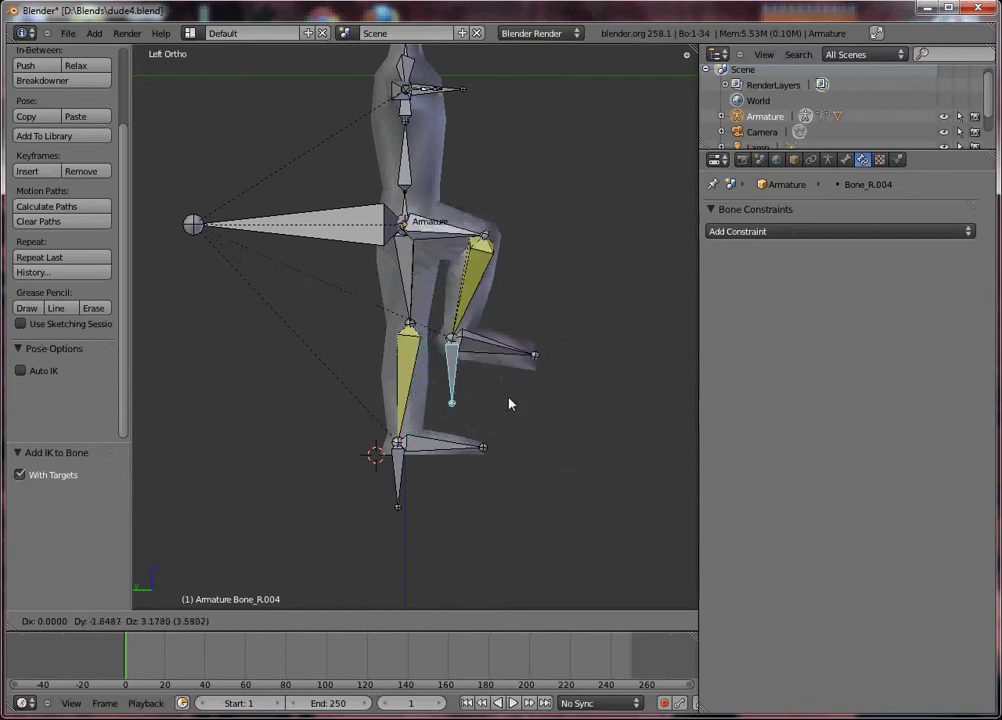
pyautogui.click(463, 414)
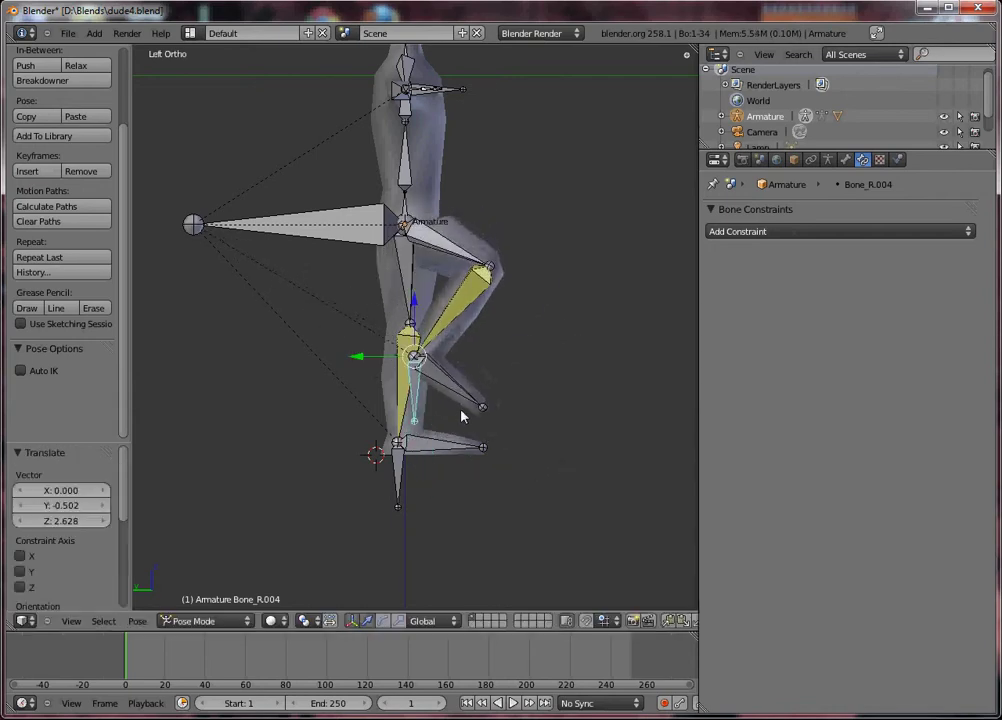
pyautogui.press('g')
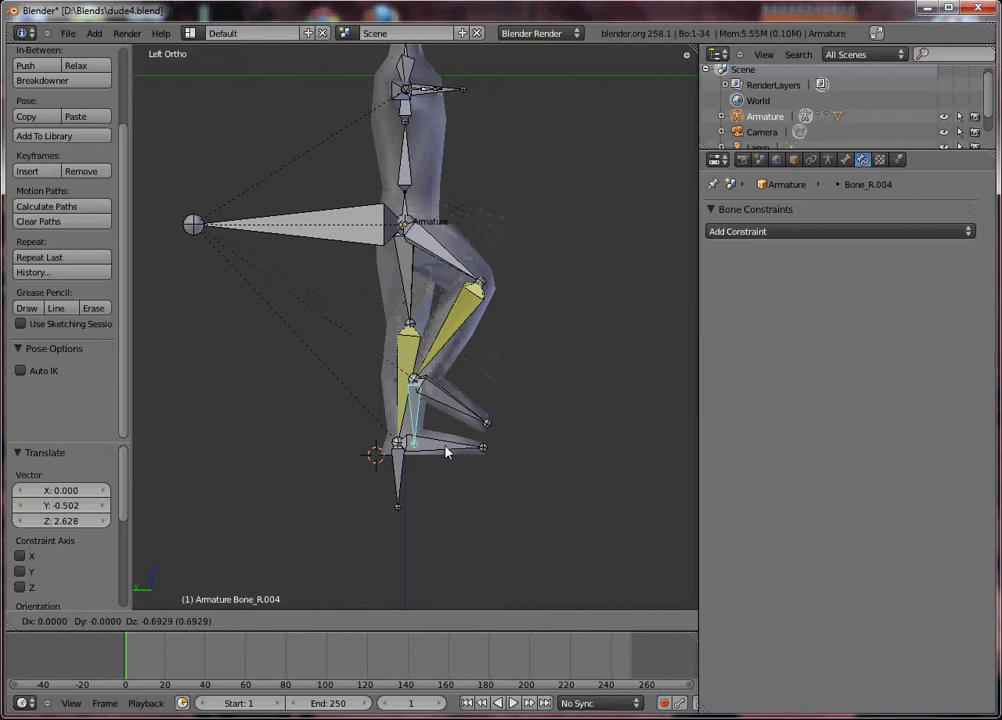
pyautogui.click(400, 456)
pyautogui.click(430, 325)
pyautogui.moveTo(459, 351); pyautogui.dragTo(404, 371, button='middle')
pyautogui.press('KP_1')
pyautogui.press('KP_3')
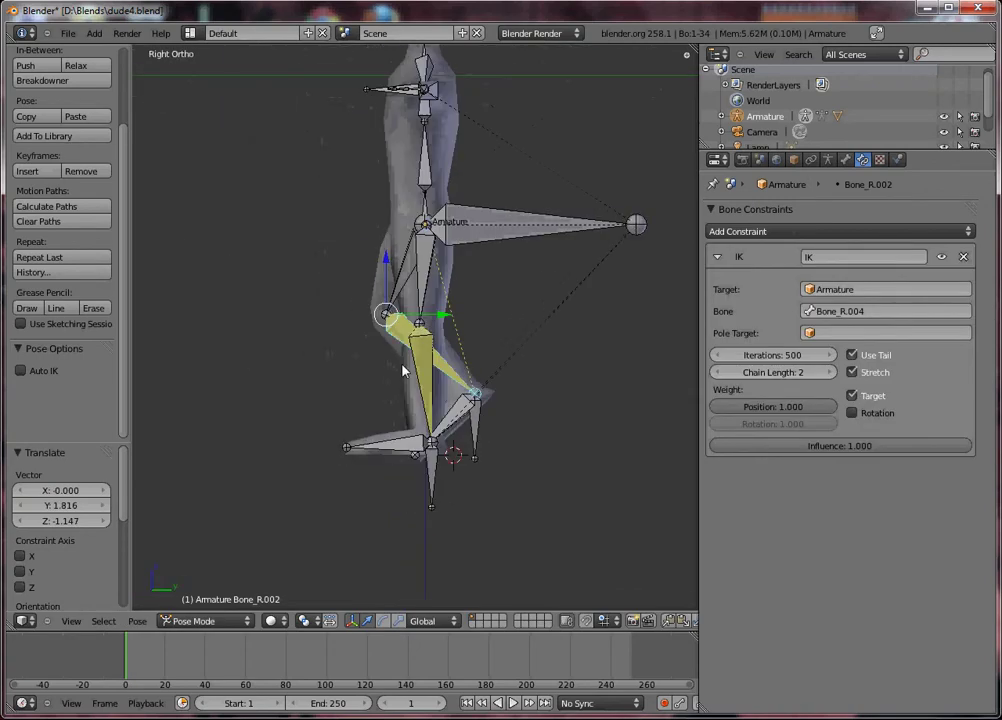
# Step: Test-move the right ankle bone Bone_R.004 in the right side view, freely and along the Y axis, and clear its location
pyautogui.rightClick(470, 400)
pyautogui.press('g')
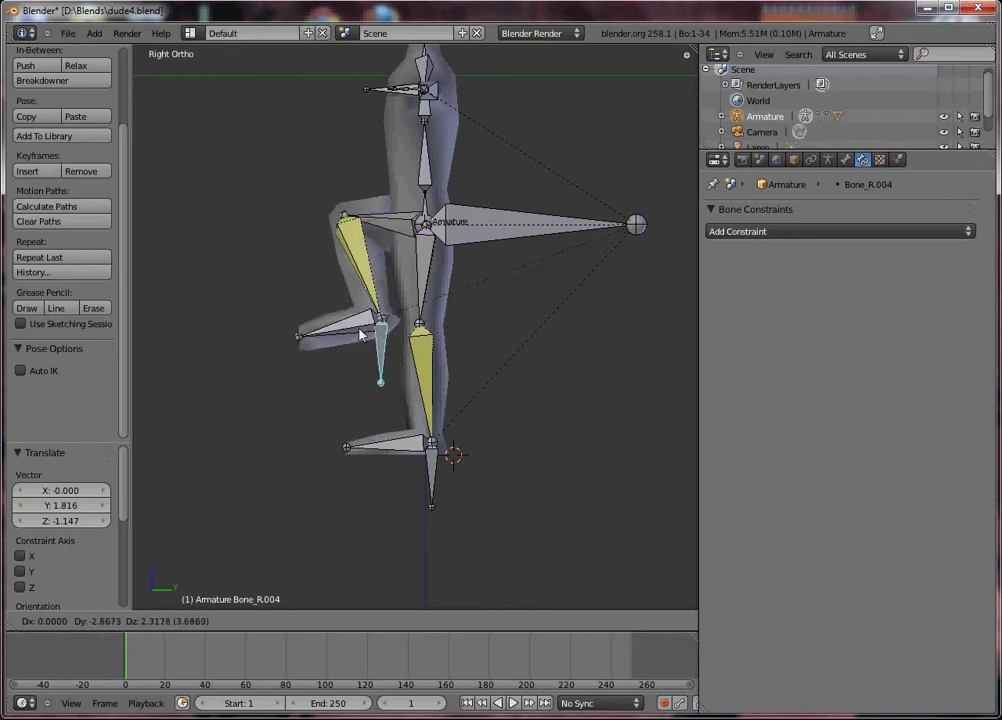
pyautogui.press('y')
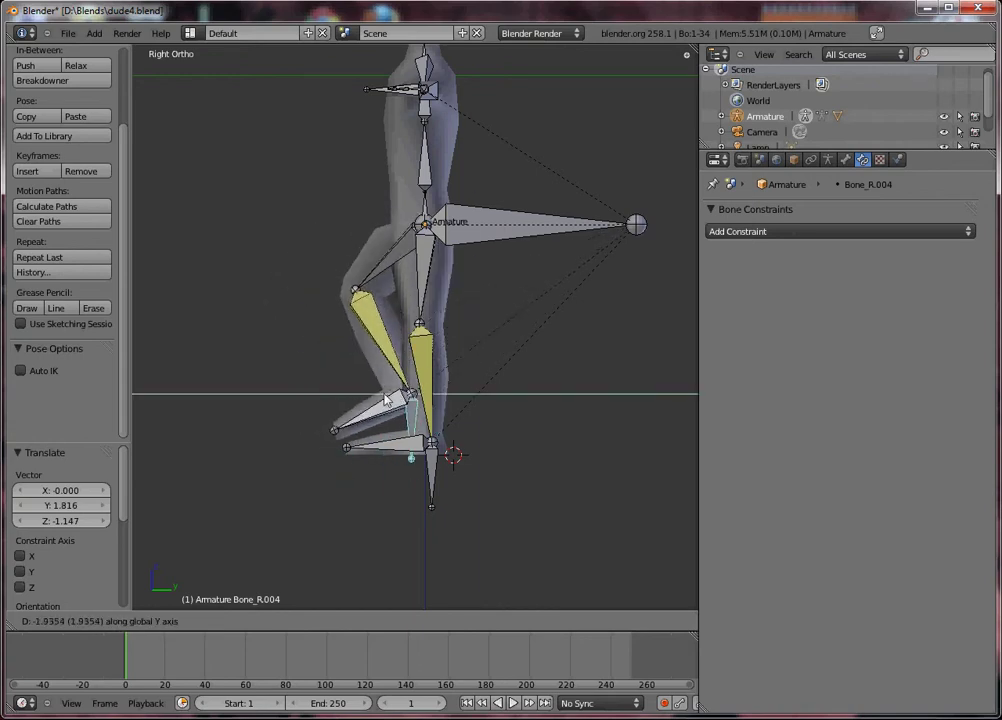
pyautogui.click(365, 387)
pyautogui.press('g')
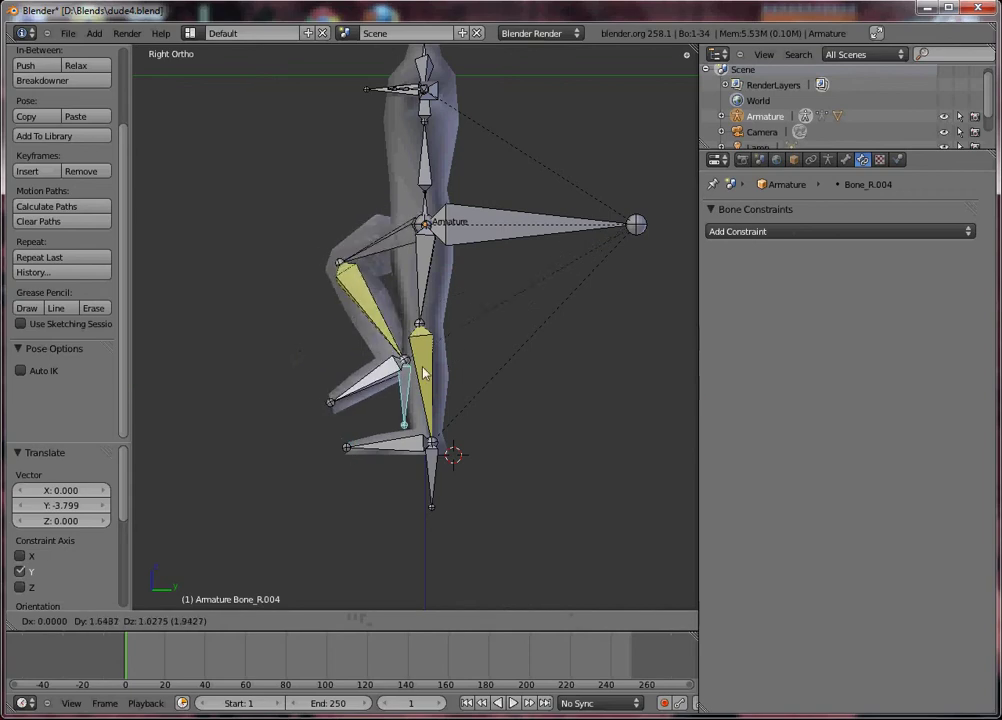
pyautogui.rightClick(410, 403)
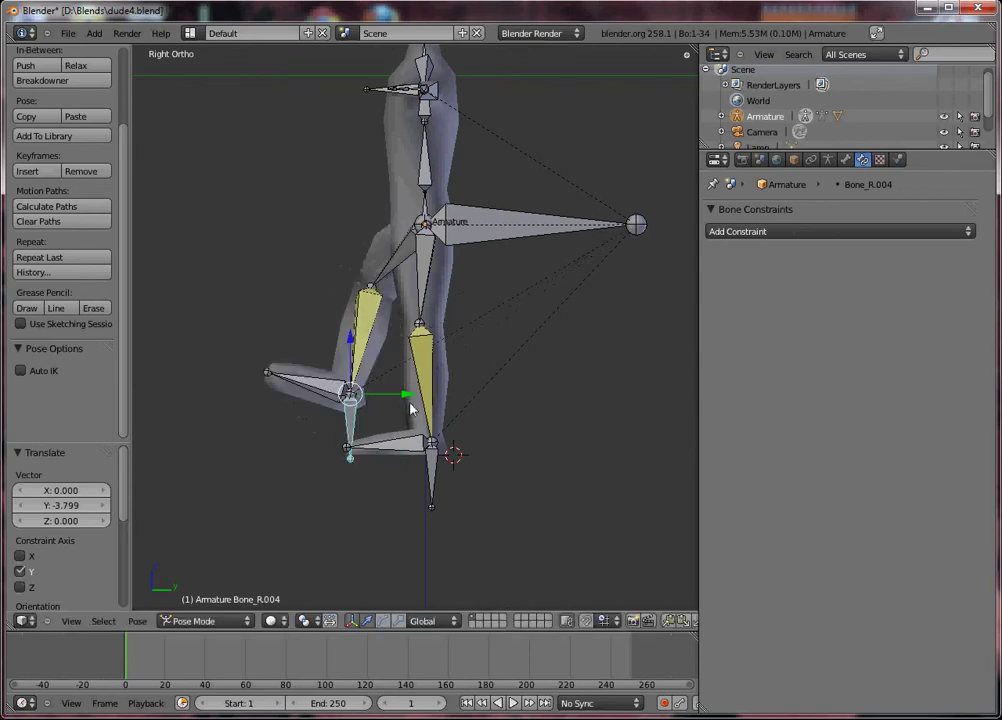
pyautogui.press('g')
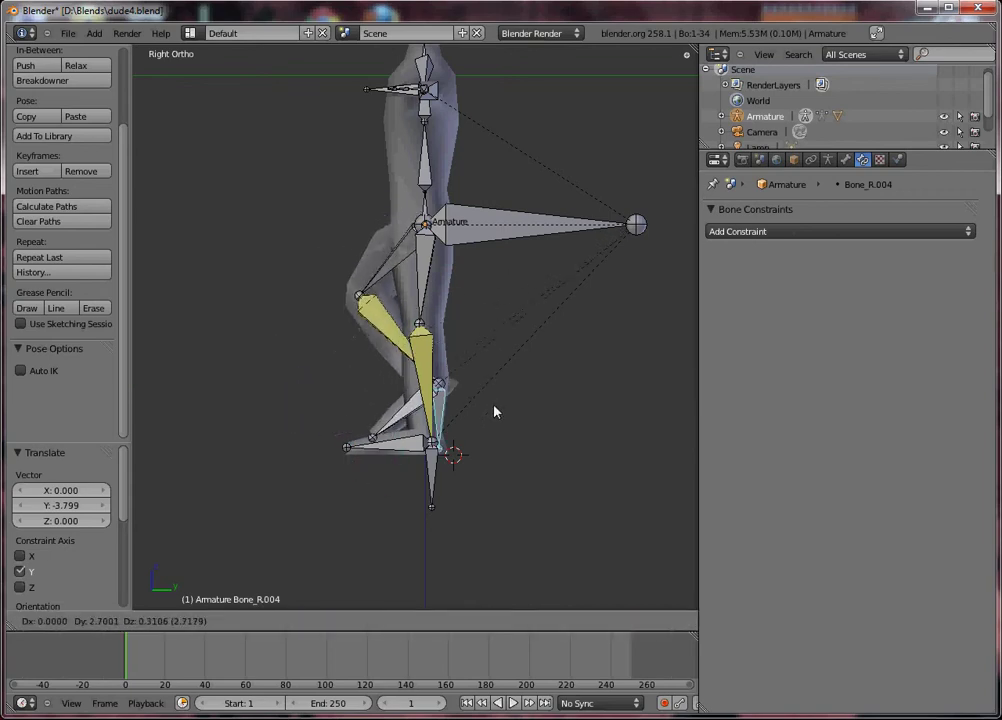
pyautogui.click(455, 441)
pyautogui.hotkey('alt', 'g')
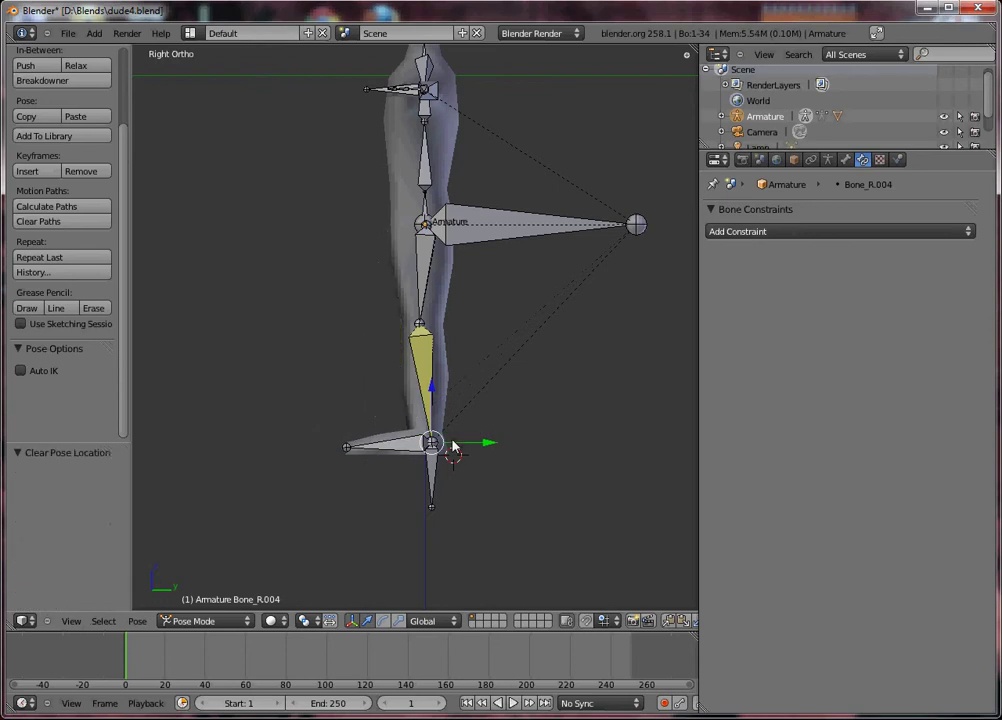
# Step: Increase the chain length of the IK constraint on the right shin bone Bone_R.002 by two increments
pyautogui.moveTo(471, 366); pyautogui.dragTo(515, 378, button='middle')
pyautogui.rightClick(370, 364)
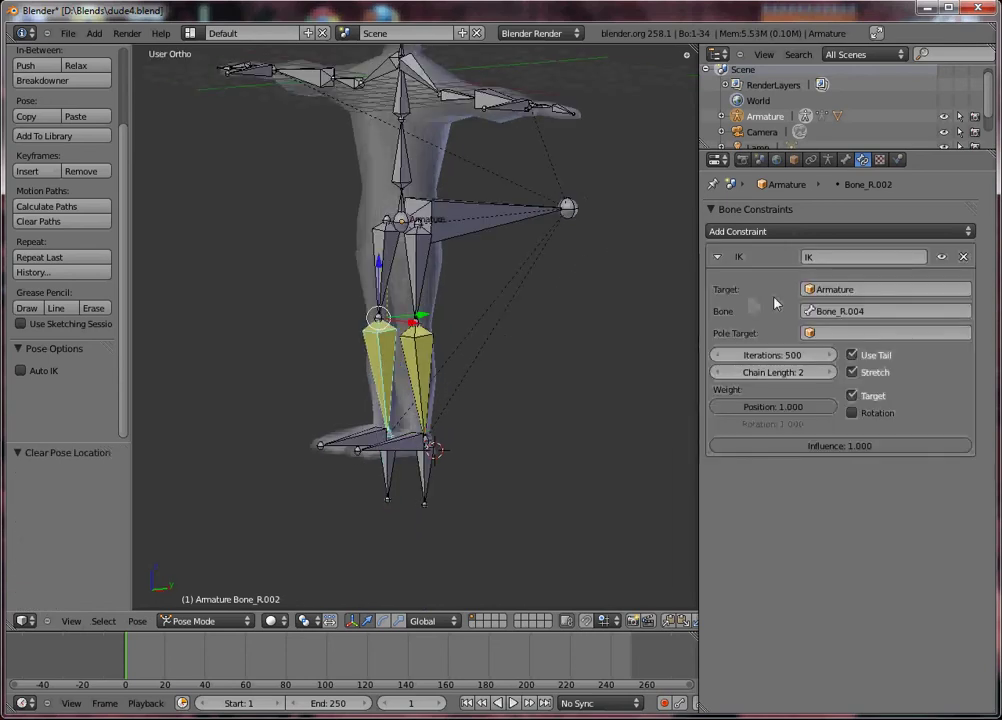
pyautogui.click(831, 372)
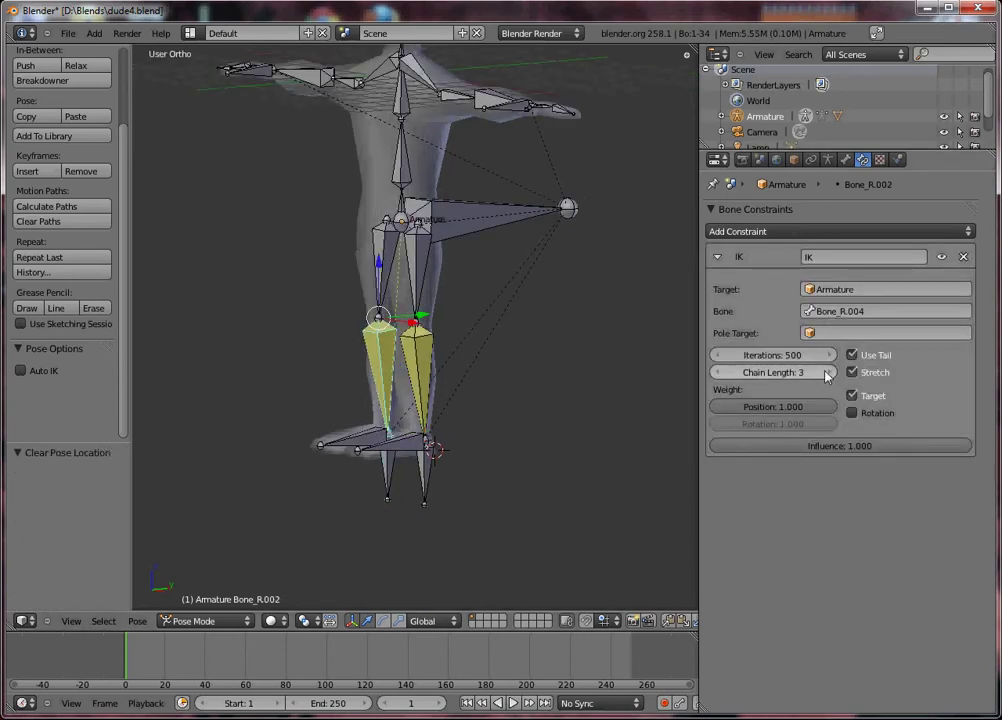
pyautogui.click(831, 372)
# Step: Test-move the right ankle bone Bone_R.004 in the left side view and examine the full-body pose from other angles
pyautogui.press('KP_3')
pyautogui.rightClick(443, 474)
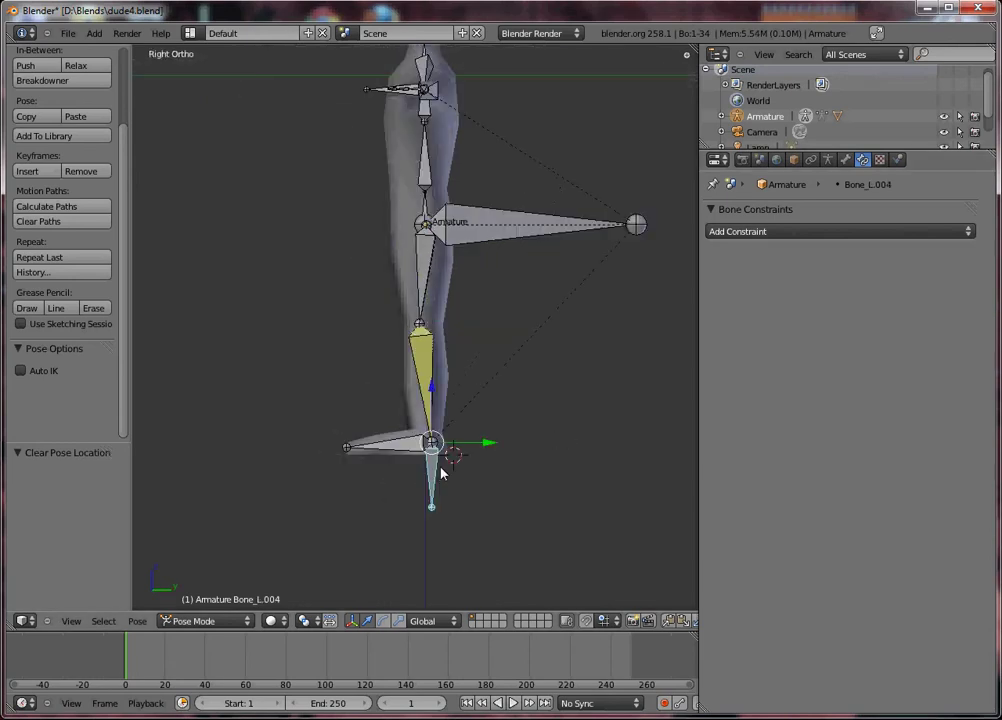
pyautogui.moveTo(443, 474); pyautogui.dragTo(435, 469, button='middle')
pyautogui.rightClick(431, 470)
pyautogui.press('ctrl+KP_3')
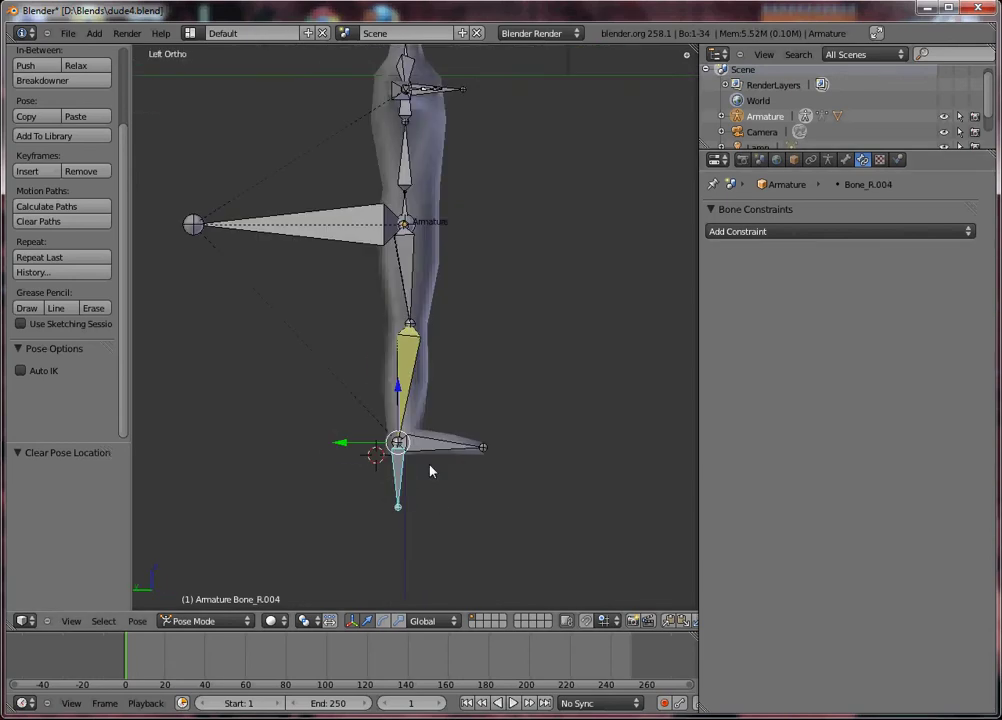
pyautogui.press('g')
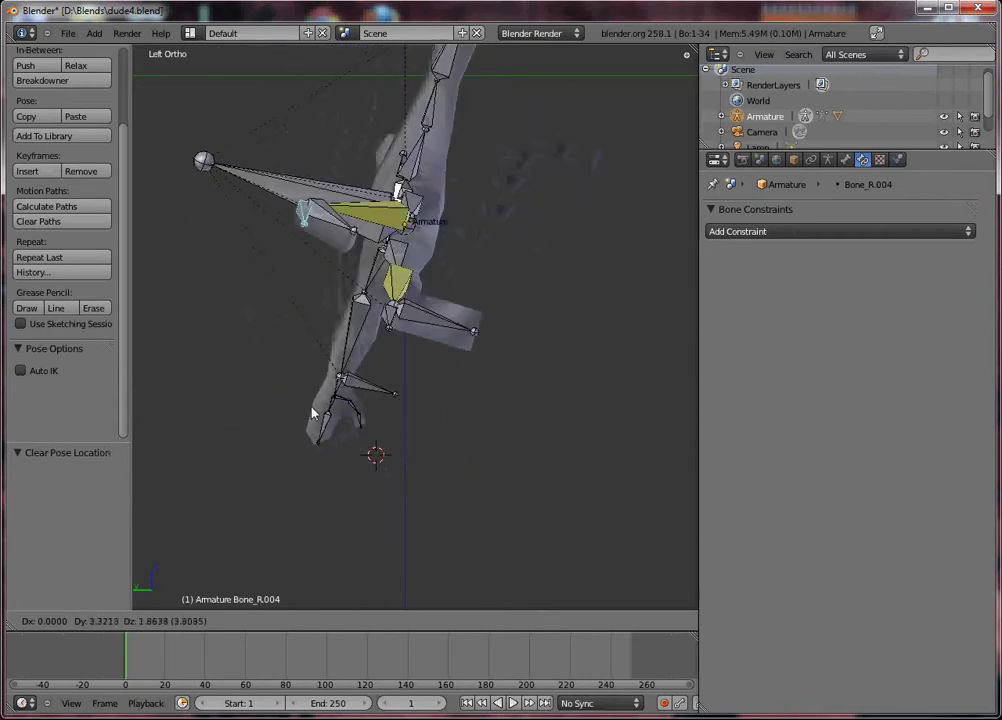
pyautogui.click(513, 430)
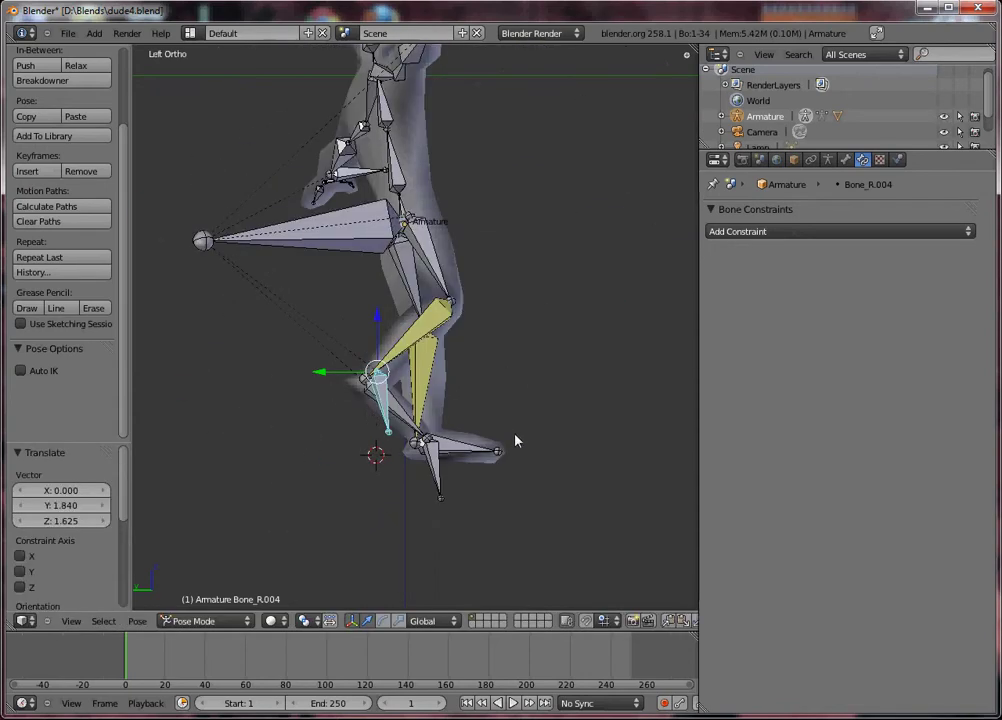
pyautogui.moveTo(517, 438); pyautogui.dragTo(389, 400, button='middle')
pyautogui.press('KP_3')
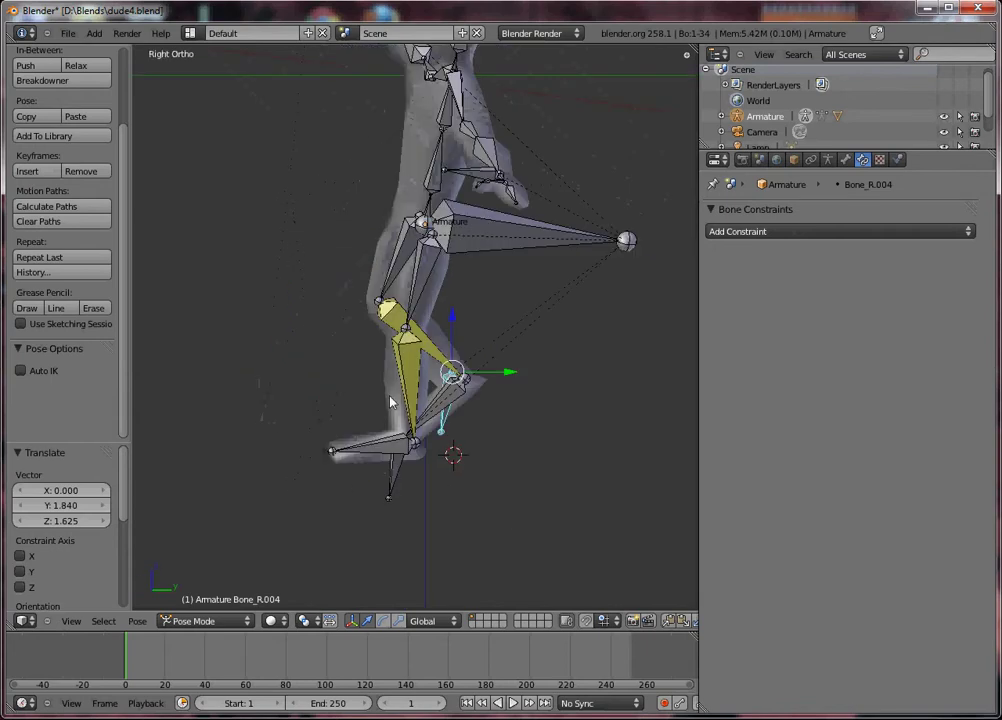
pyautogui.moveTo(325, 312); pyautogui.dragTo(275, 351, button='middle')
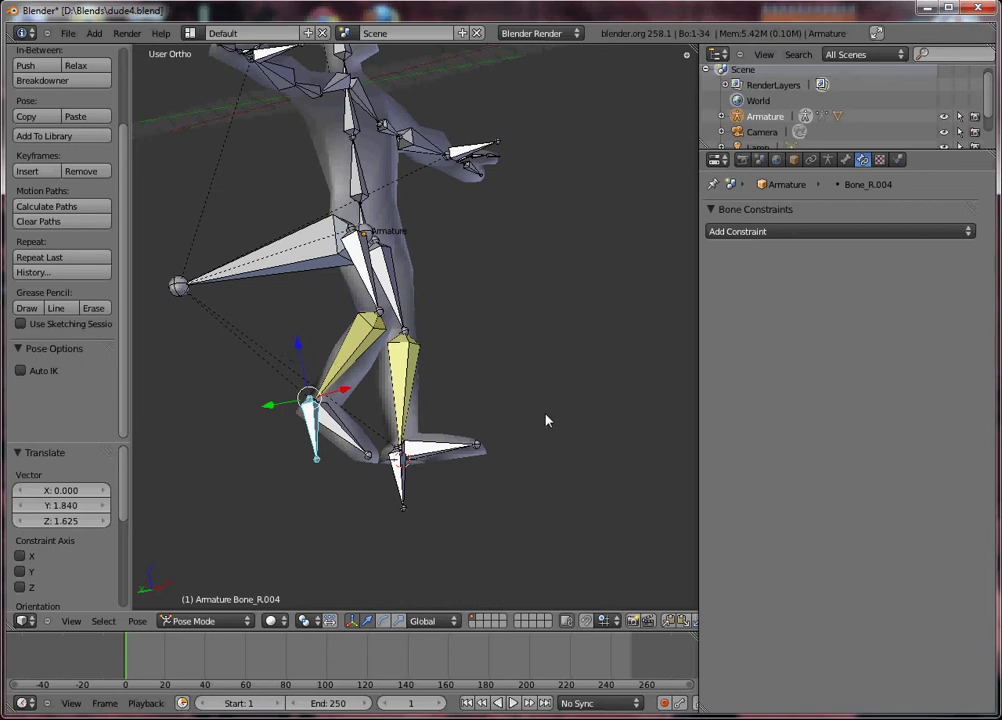
# Step: Undo the last right ankle move and inspect the IK constraint settings on both shin bones, Bone_R.002 and Bone_L.002
pyautogui.hotkey('ctrl', 'z')
pyautogui.moveTo(488, 427); pyautogui.dragTo(470, 414, button='middle')
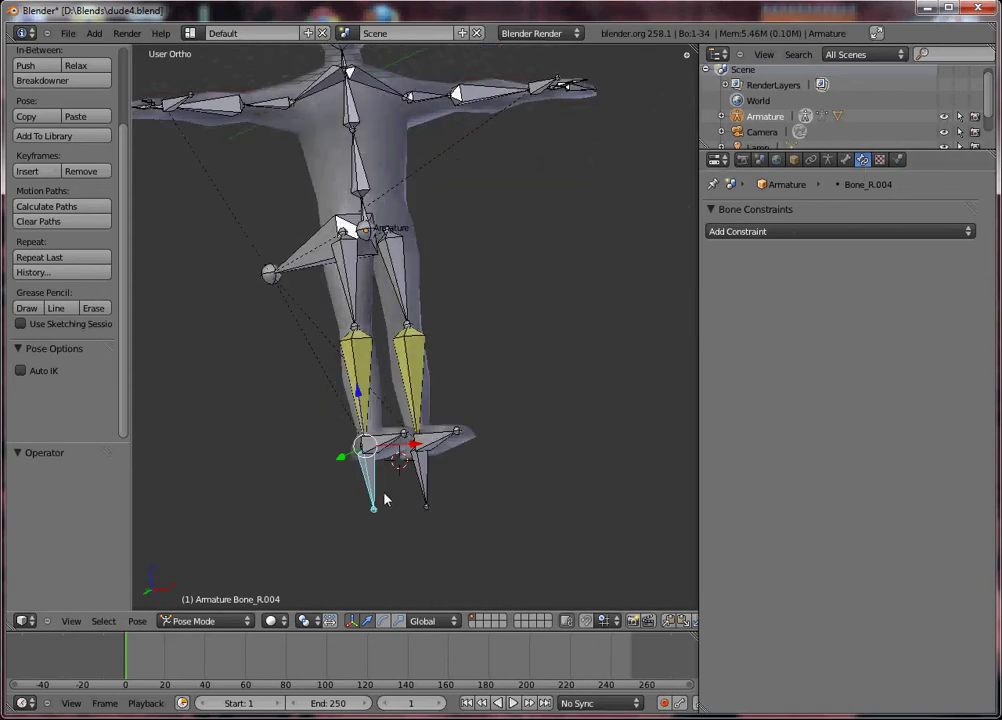
pyautogui.rightClick(370, 404)
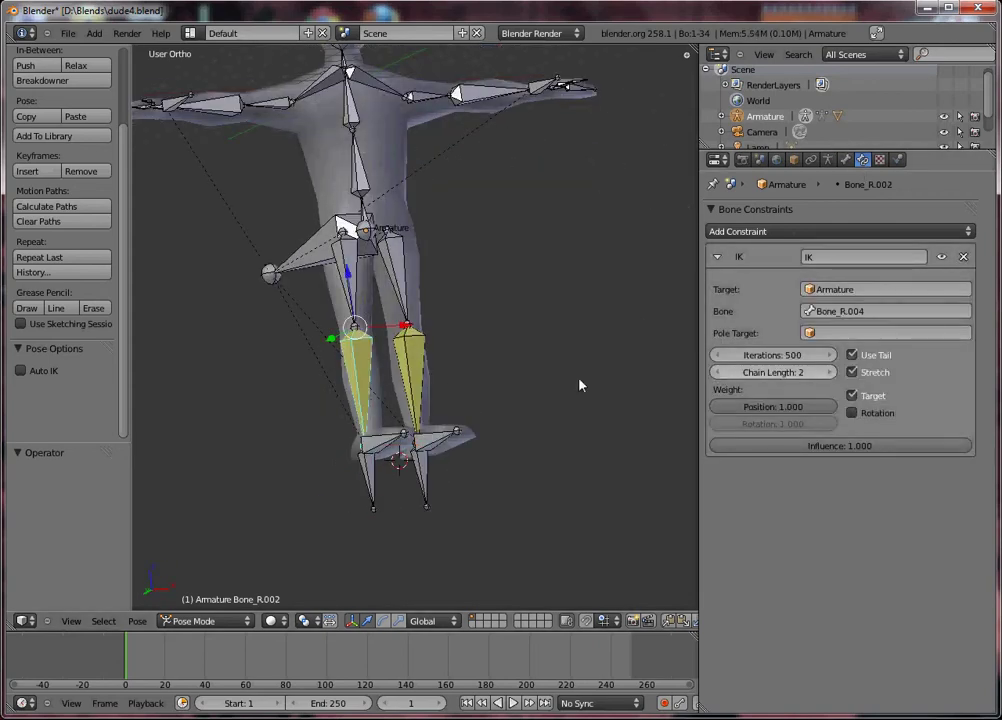
pyautogui.rightClick(410, 380)
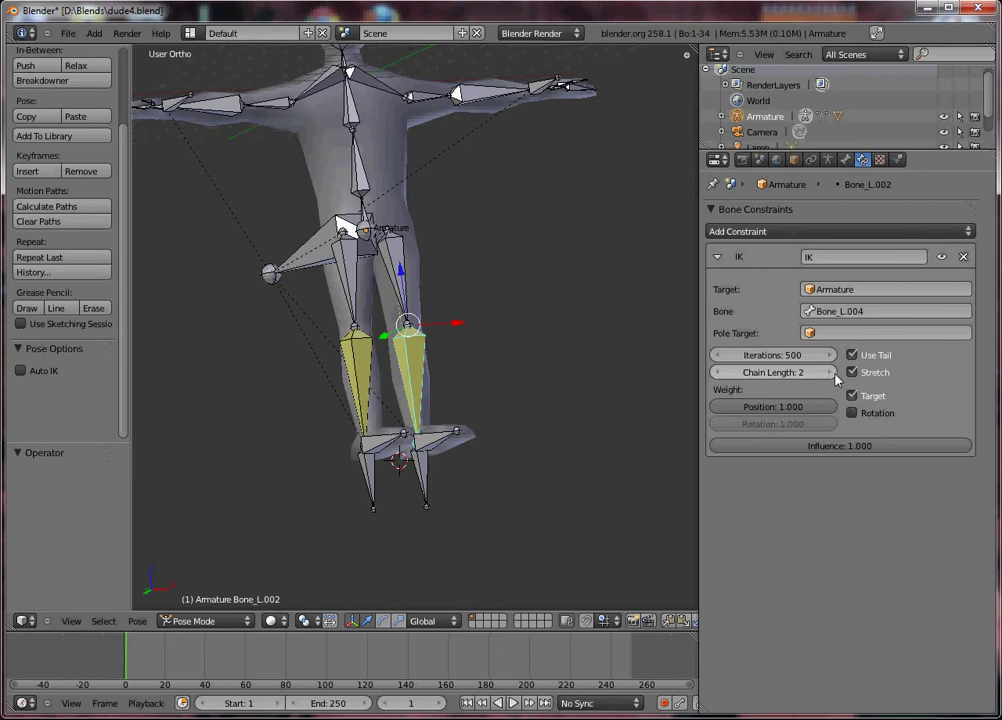
pyautogui.moveTo(420, 390); pyautogui.dragTo(510, 376, button='middle')
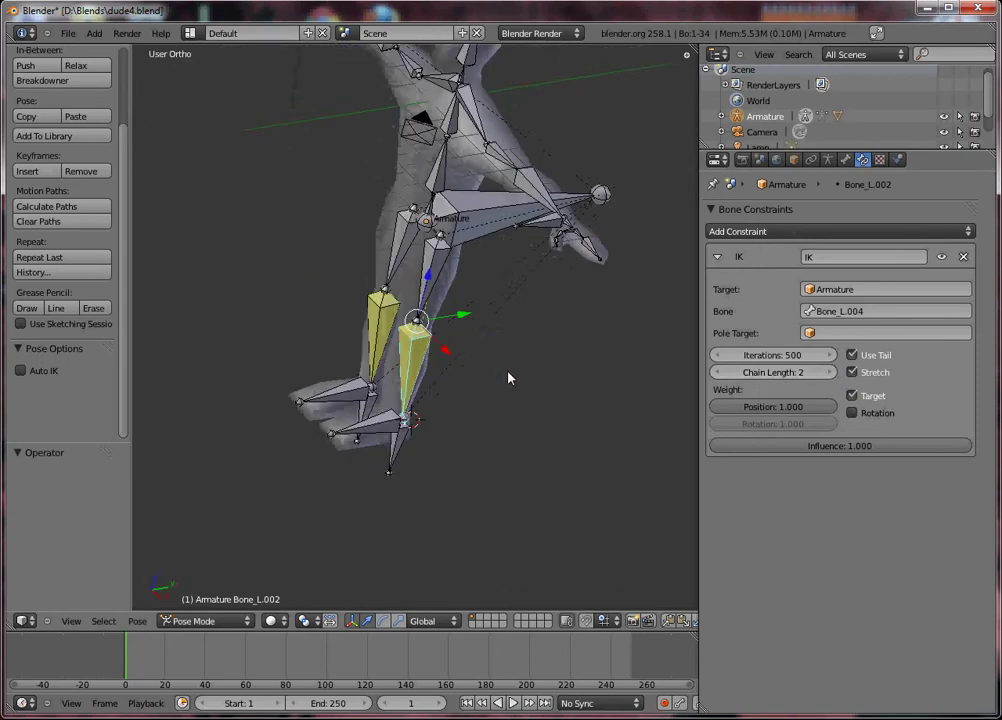
# Step: Add an IK constraint to the left forearm bone Bone.002_L.002, targeting the left wrist control bone Bone.002_L.009
pyautogui.press('KP_7')
pyautogui.rightClick(533, 326)
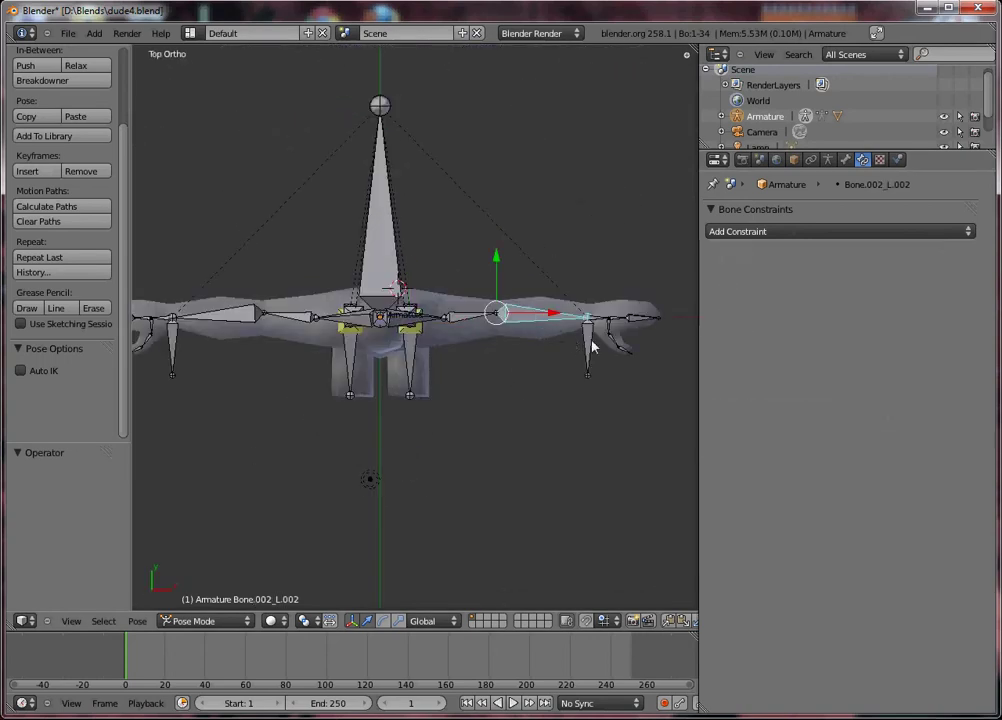
pyautogui.rightClick(588, 348)
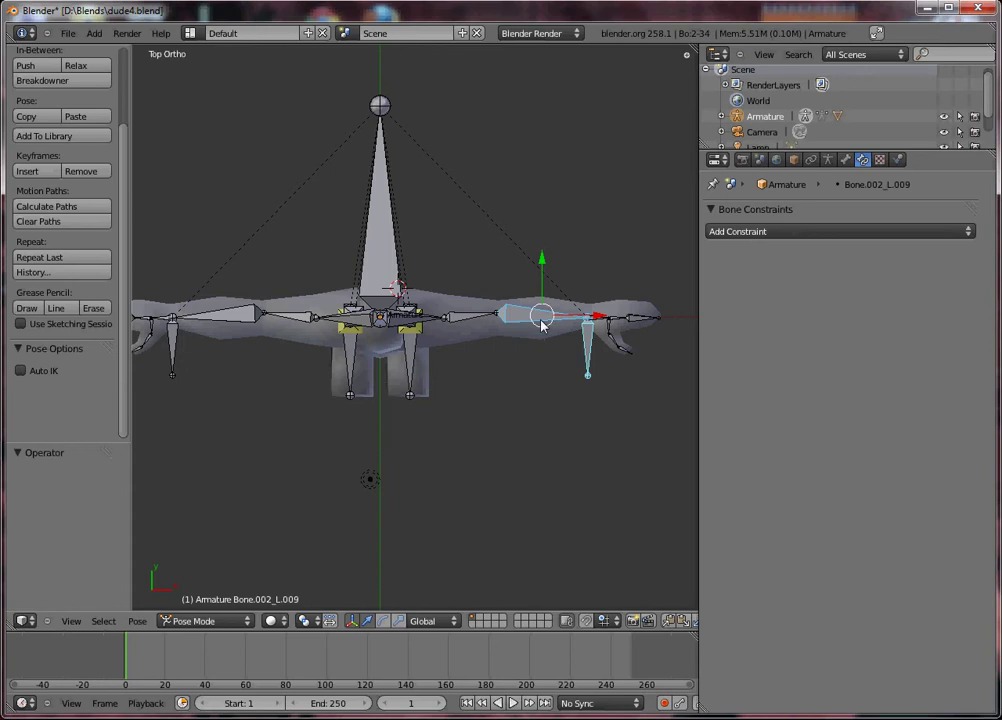
pyautogui.rightClick(531, 322)
pyautogui.rightClick(589, 346)
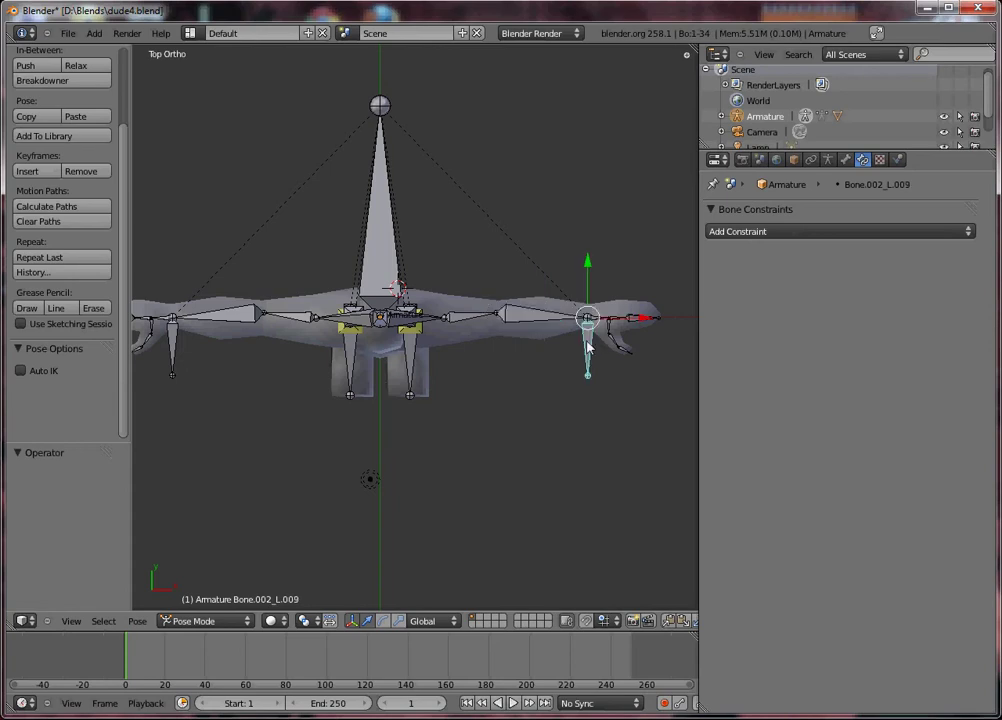
pyautogui.rightClick(534, 322)
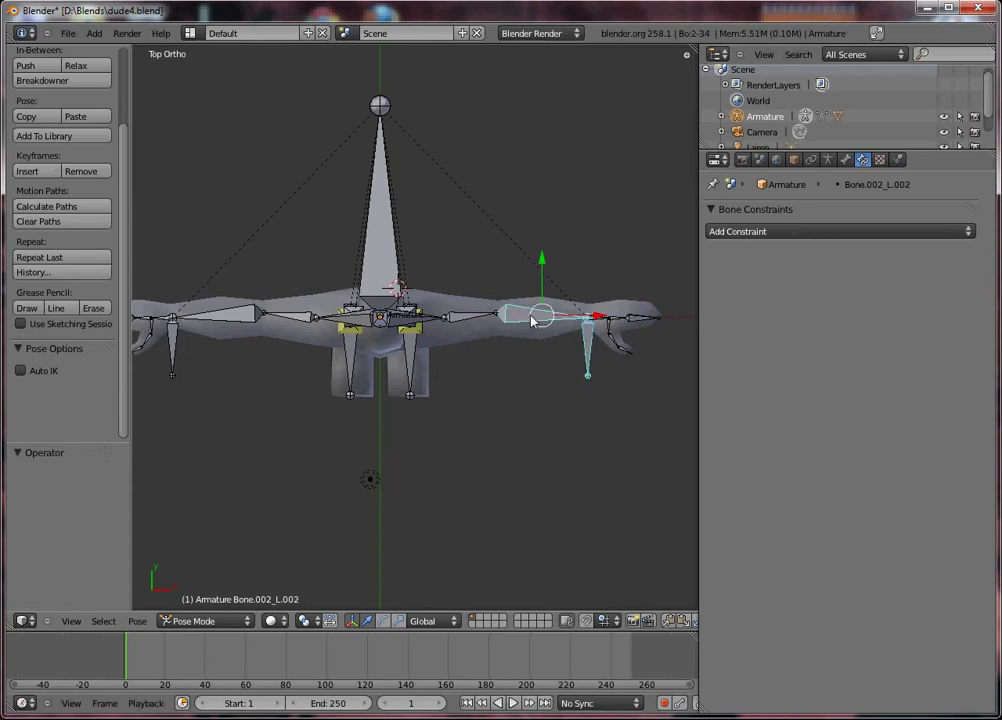
pyautogui.hotkey('shift', 'i')
pyautogui.click(546, 400)
# Step: Set the chain length of the left forearm's IK constraint to 3
pyautogui.moveTo(556, 334); pyautogui.dragTo(414, 300, button='middle')
pyautogui.click(831, 373)
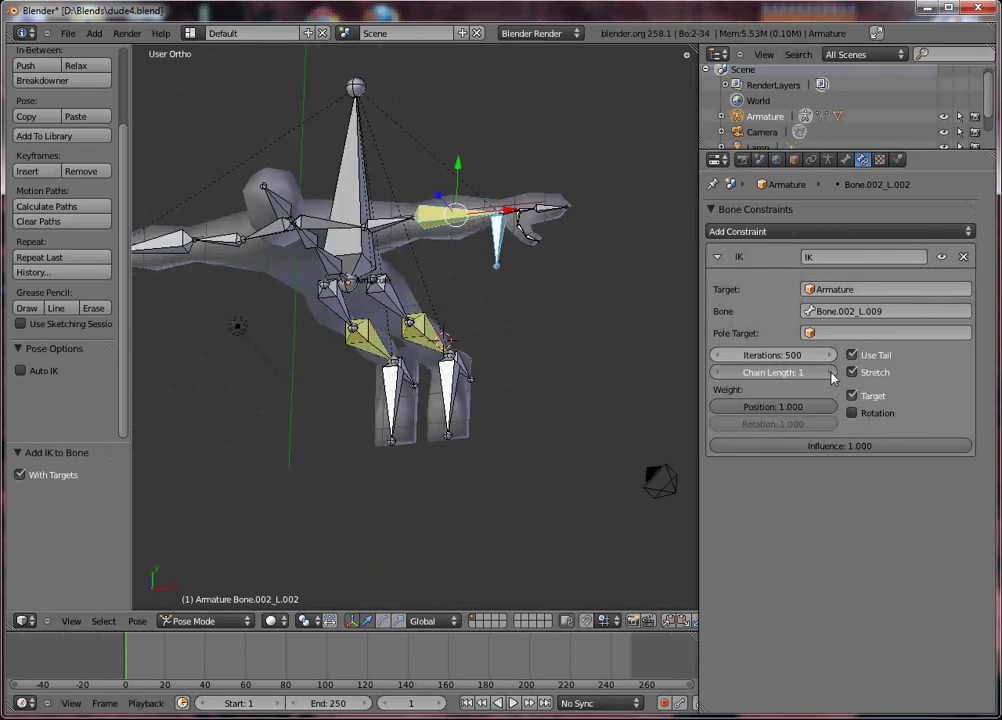
pyautogui.click(831, 373)
pyautogui.click(831, 373)
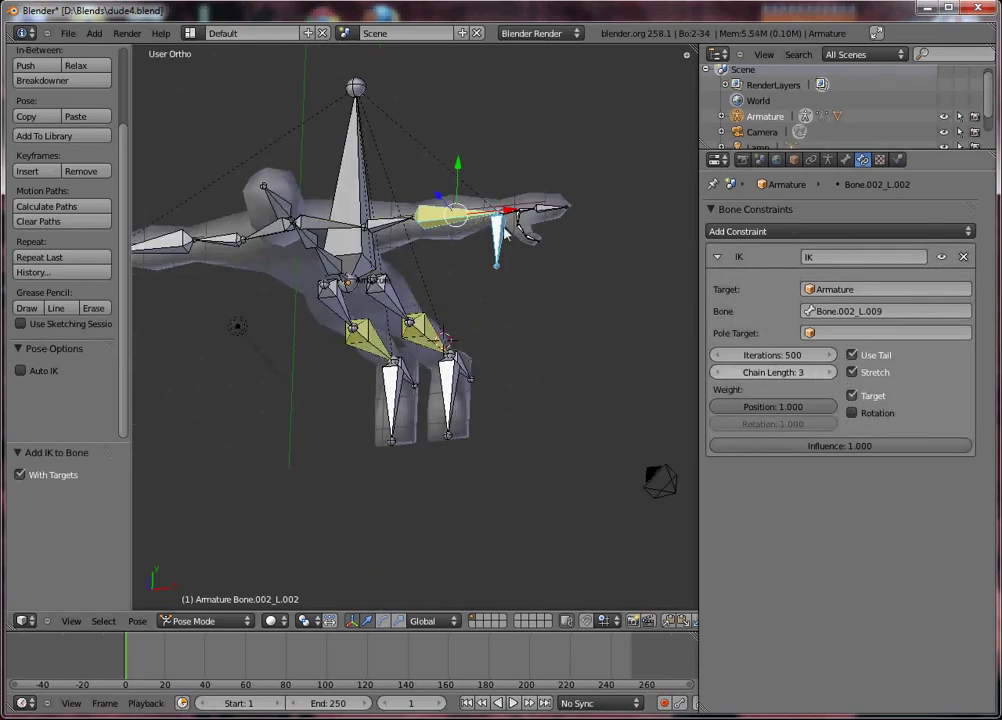
# Step: Test-move the left wrist control bone Bone.002_L.009 in the front and top views, returning it to its original position
pyautogui.moveTo(512, 271); pyautogui.dragTo(513, 272, button='middle')
pyautogui.press('KP_1')
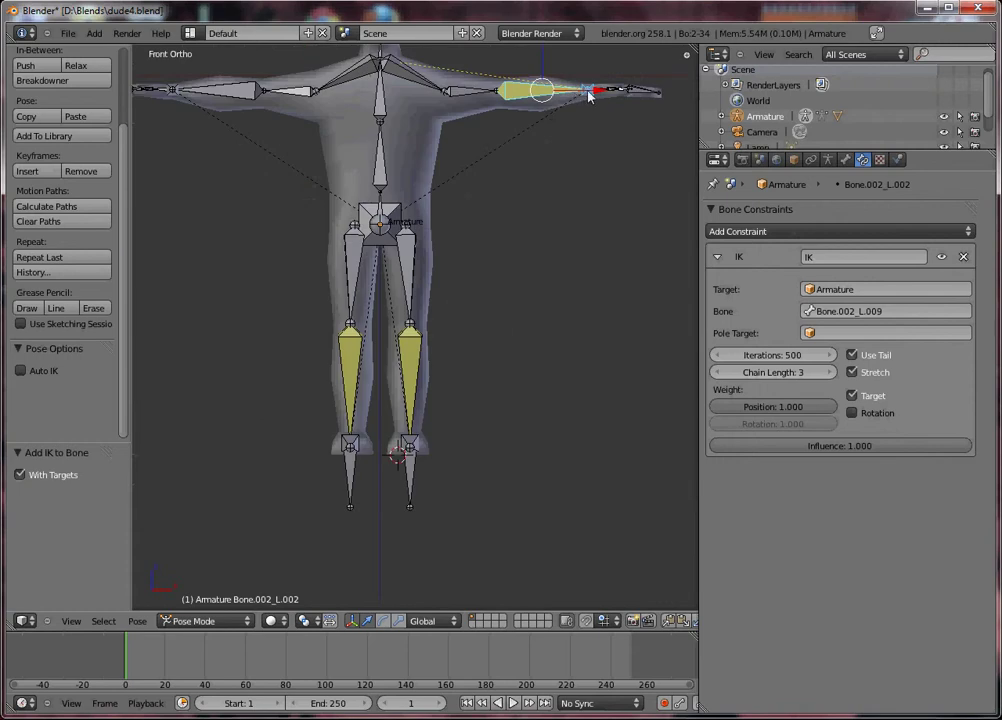
pyautogui.rightClick(550, 95)
pyautogui.keyDown('shift'); pyautogui.moveTo(519, 152); pyautogui.dragTo(536, 290, button='middle'); pyautogui.keyUp('shift')
pyautogui.press('g')
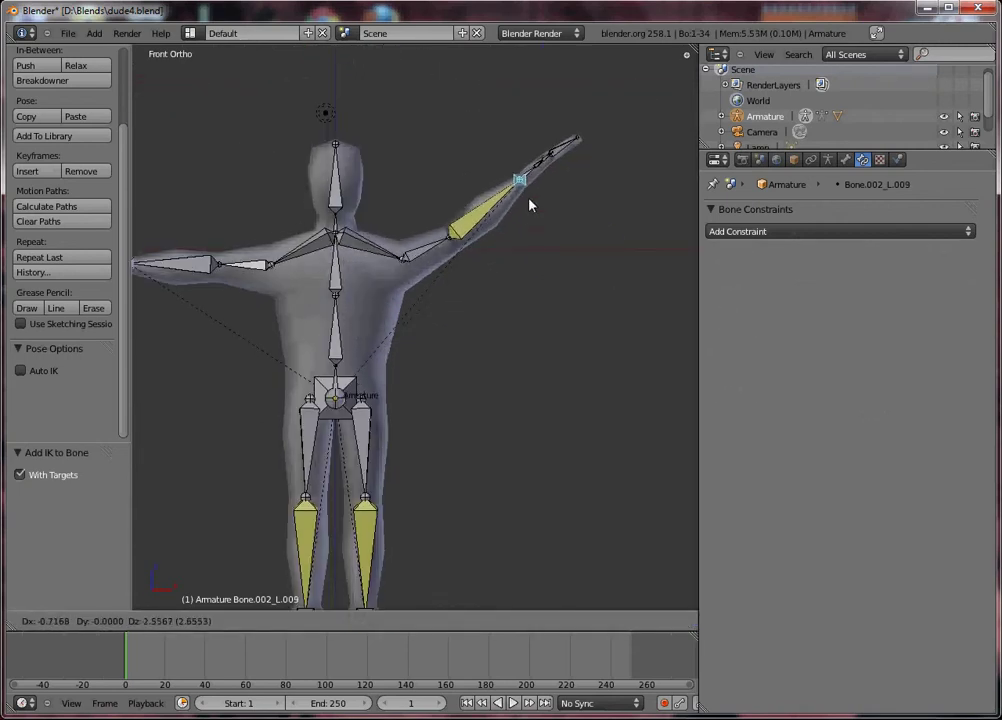
pyautogui.click(559, 280)
pyautogui.press('KP_7')
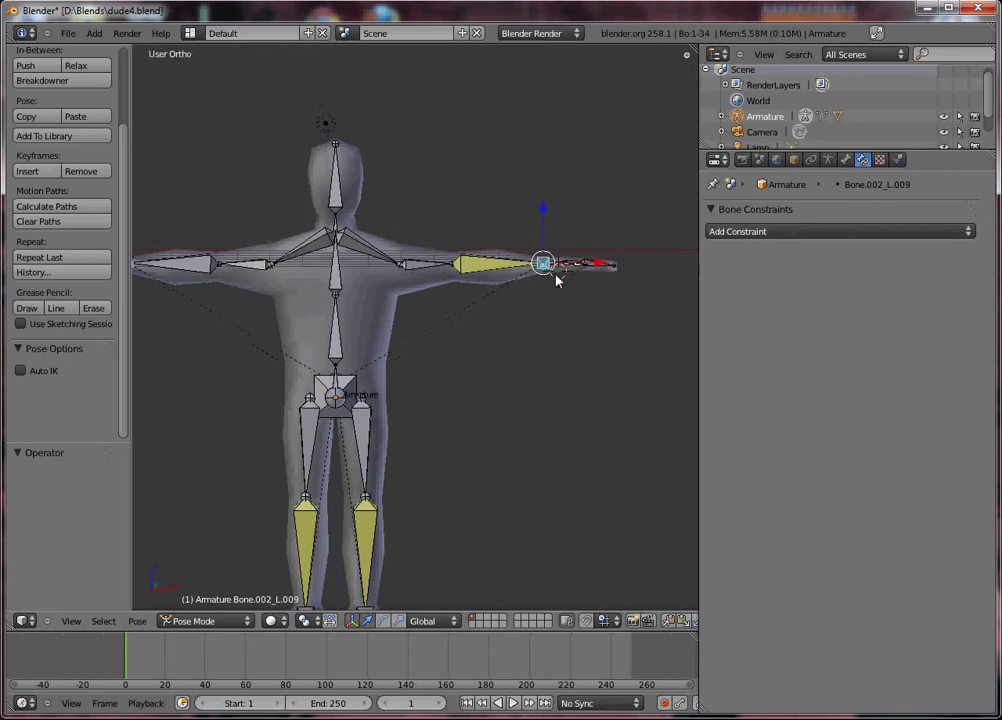
pyautogui.press('g')
pyautogui.click(600, 382)
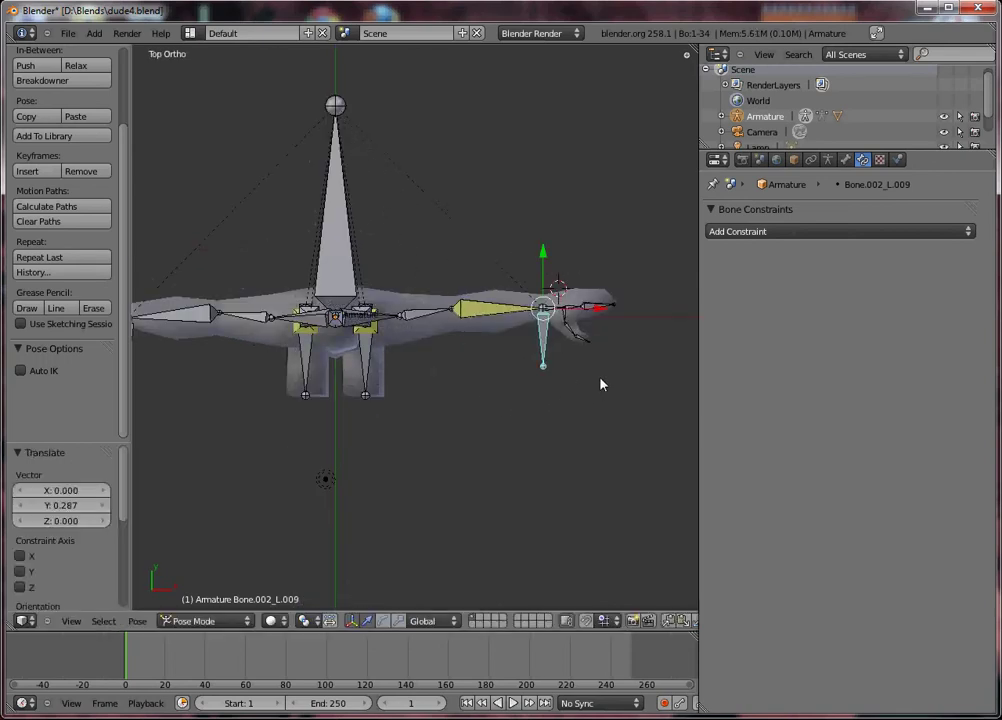
pyautogui.rightClick(530, 336)
pyautogui.rightClick(560, 340)
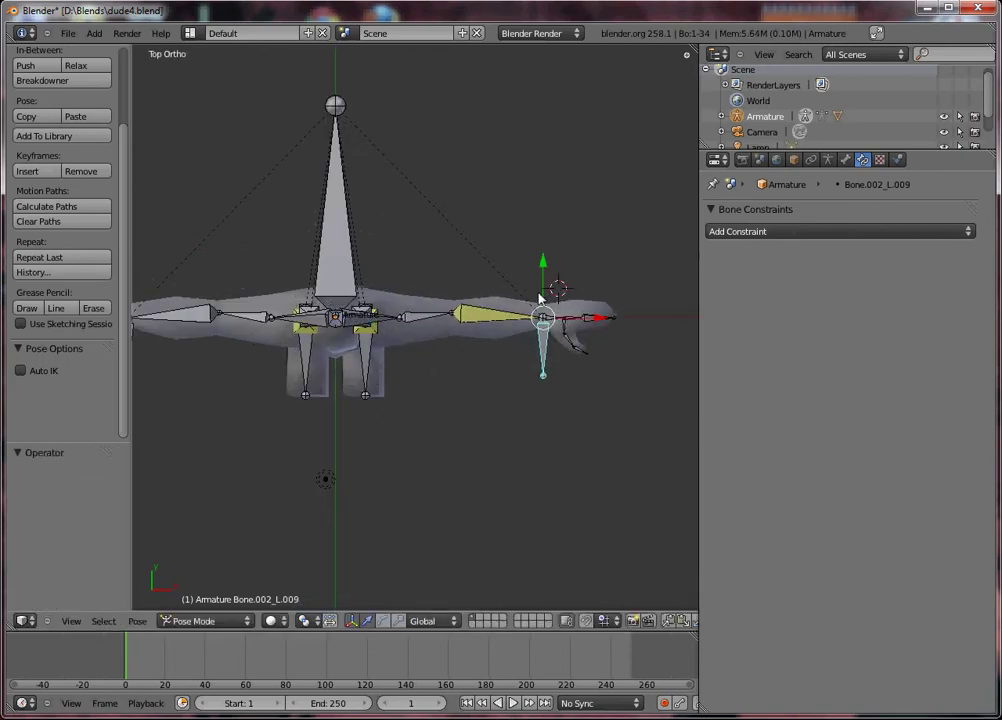
# Step: Reduce the chain length of the IK constraint on the left forearm bone Bone.002_L.002 by one increment
pyautogui.keyDown('shift'); pyautogui.rightClick(510, 318); pyautogui.keyUp('shift')
pyautogui.hotkey('shift', 'i')
pyautogui.click(510, 323)
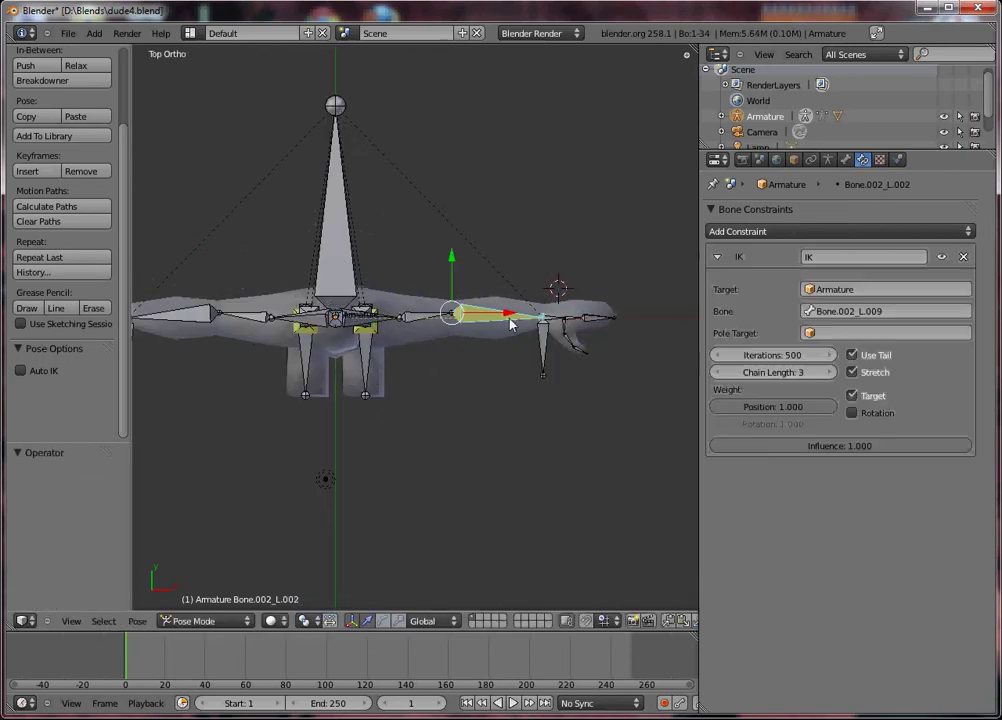
pyautogui.click(718, 376)
# Step: Add an IK constraint with chain length 2 to the right forearm bone Bone.002_R.002, targeting the wrist control bone Bone.002_R.009
pyautogui.keyDown('ctrl'); pyautogui.scroll(5, 355, 394); pyautogui.keyUp('ctrl')
pyautogui.rightClick(276, 345)
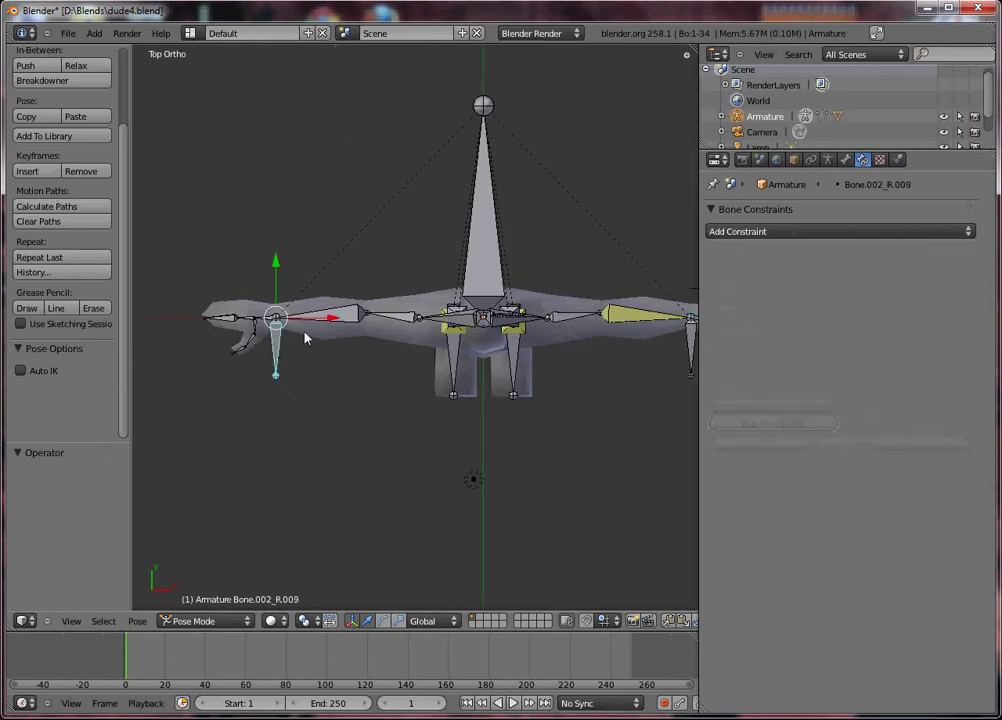
pyautogui.rightClick(295, 335)
pyautogui.rightClick(278, 332)
pyautogui.keyDown('shift'); pyautogui.rightClick(320, 323); pyautogui.keyUp('shift')
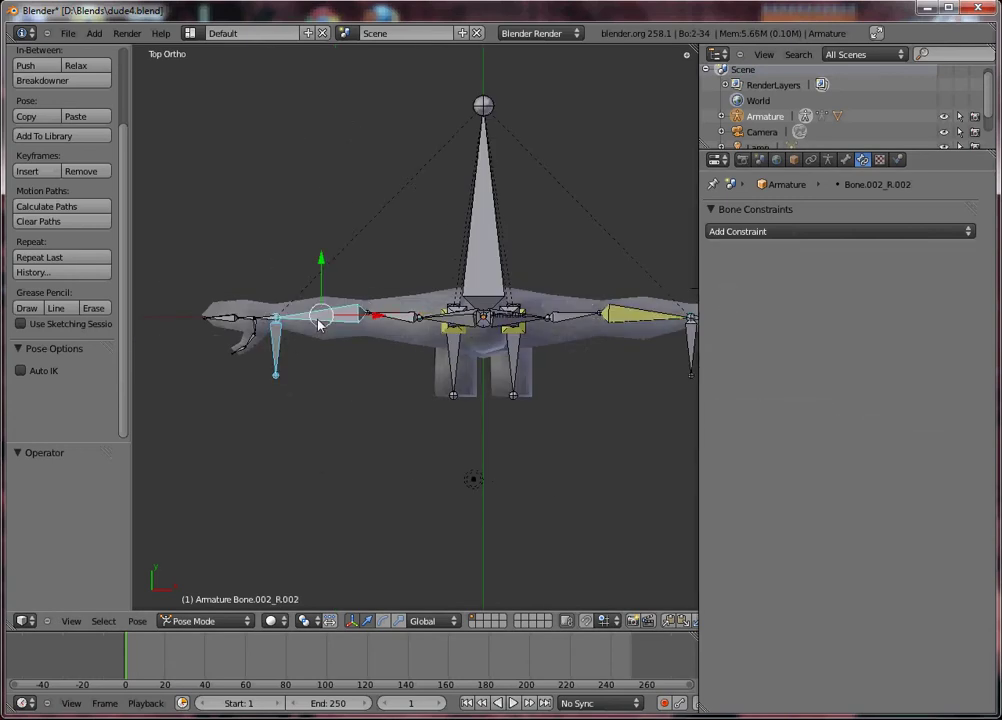
pyautogui.hotkey('shift', 'i')
pyautogui.click(320, 322)
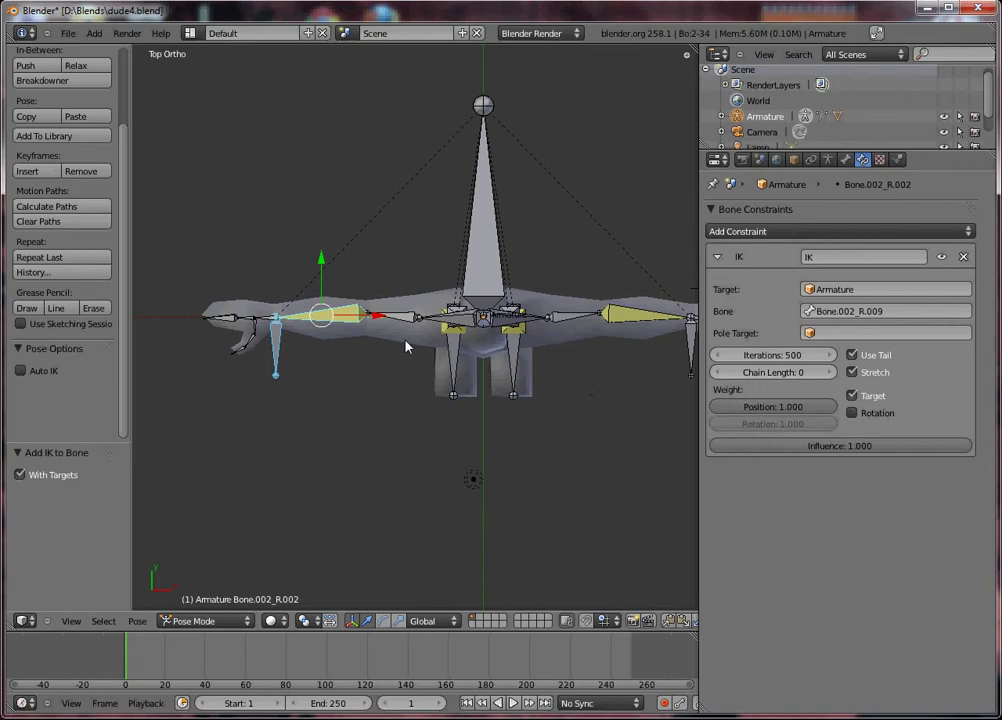
pyautogui.click(831, 372)
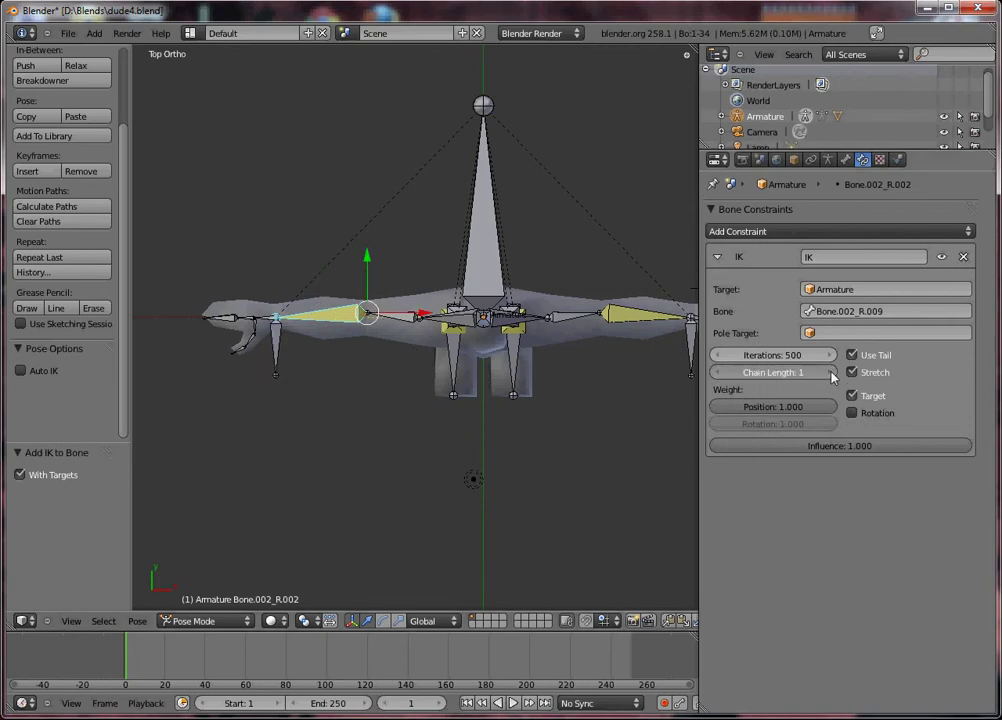
pyautogui.click(831, 372)
# Step: Test-move the left ankle bone Bone_L.004 up and forward in the right side view to bend the left leg
pyautogui.press('KP_3')
pyautogui.scroll(-3, 497, 371)
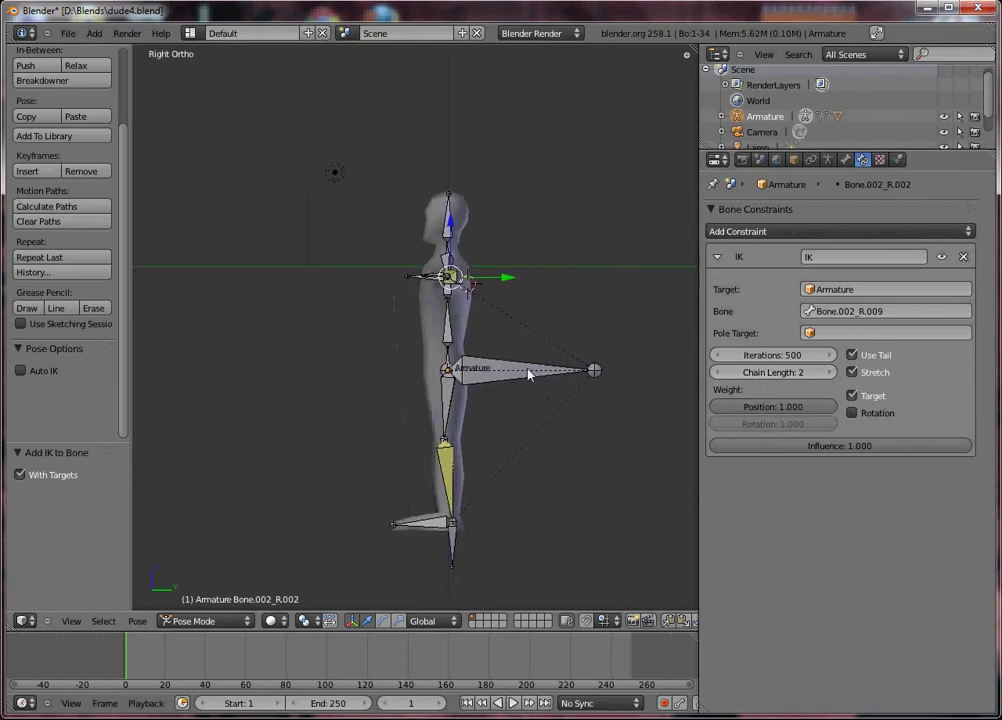
pyautogui.rightClick(492, 518)
pyautogui.press('g')
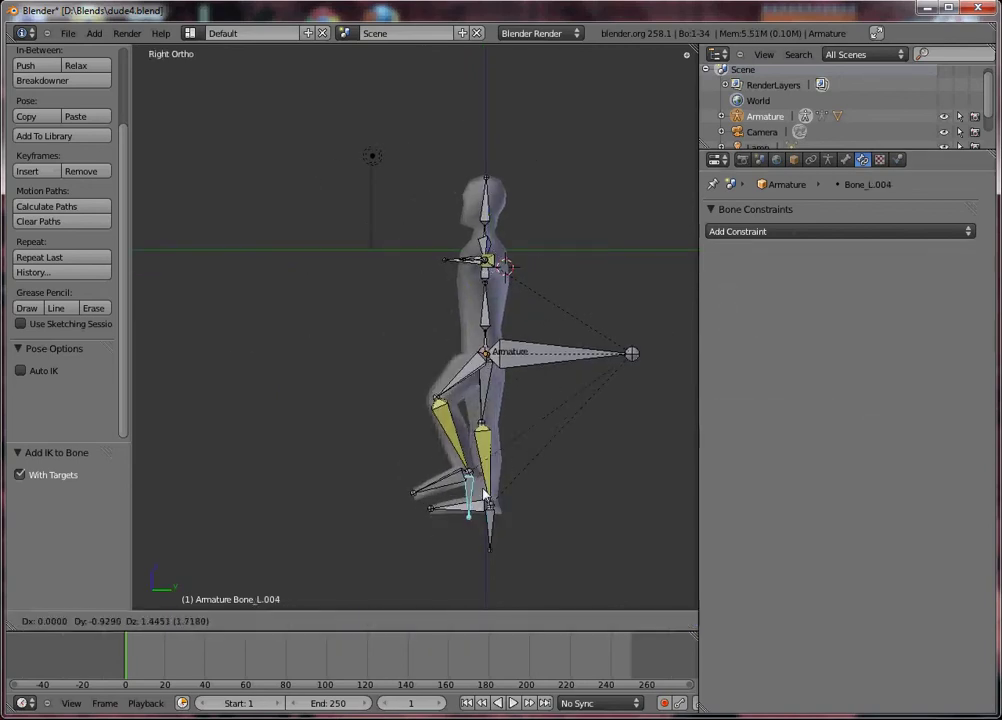
pyautogui.click(480, 478)
pyautogui.moveTo(480, 478); pyautogui.dragTo(564, 468, button='middle')
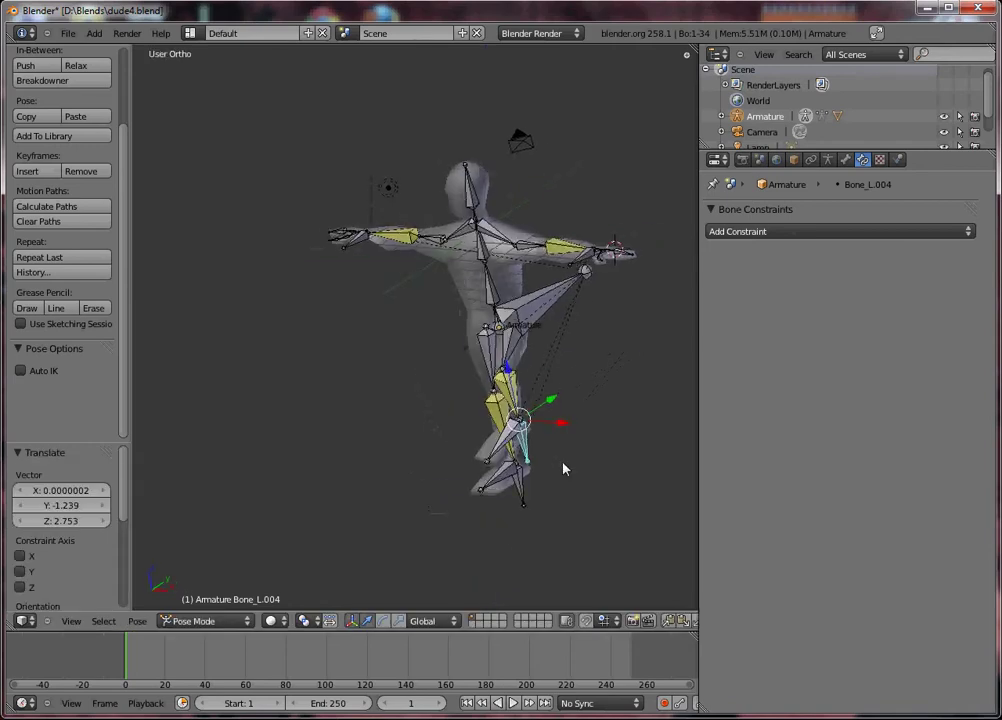
# Step: Test-move the left ankle bone Bone_L.004 in the front view, examine the bent leg from other angles, and clear its location
pyautogui.press('KP_1')
pyautogui.press('g')
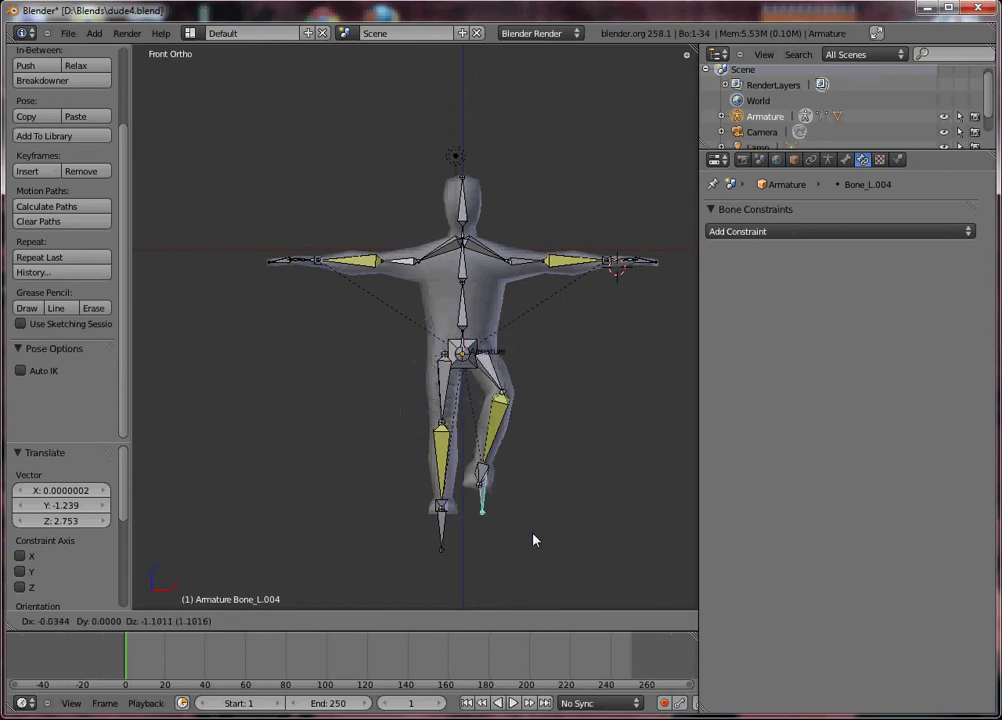
pyautogui.click(508, 498)
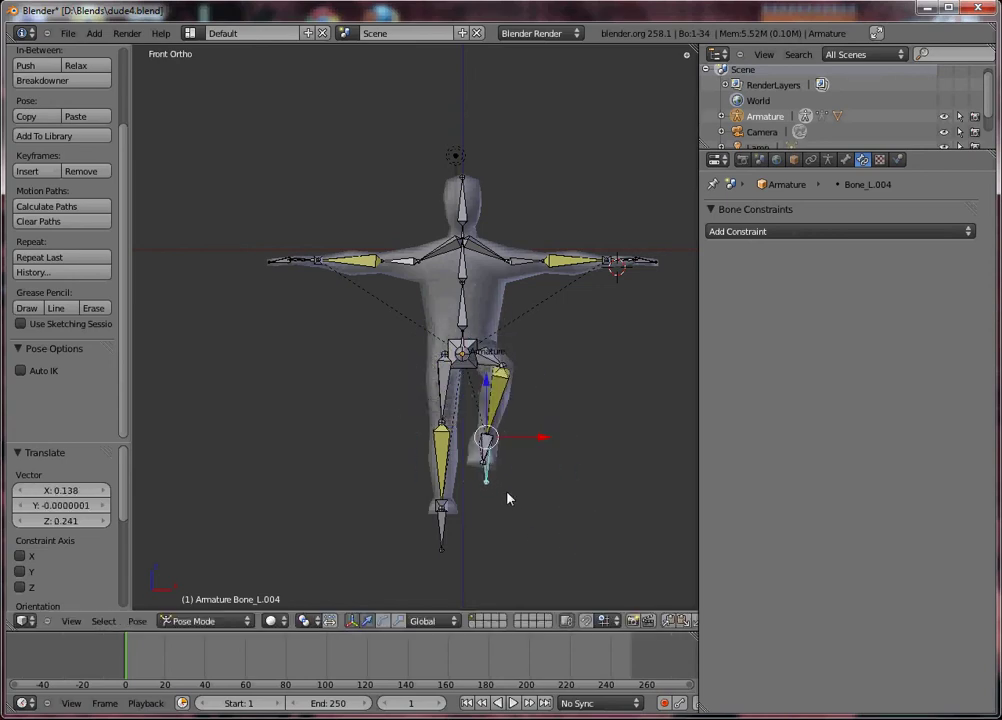
pyautogui.moveTo(508, 511); pyautogui.dragTo(509, 376, button='middle')
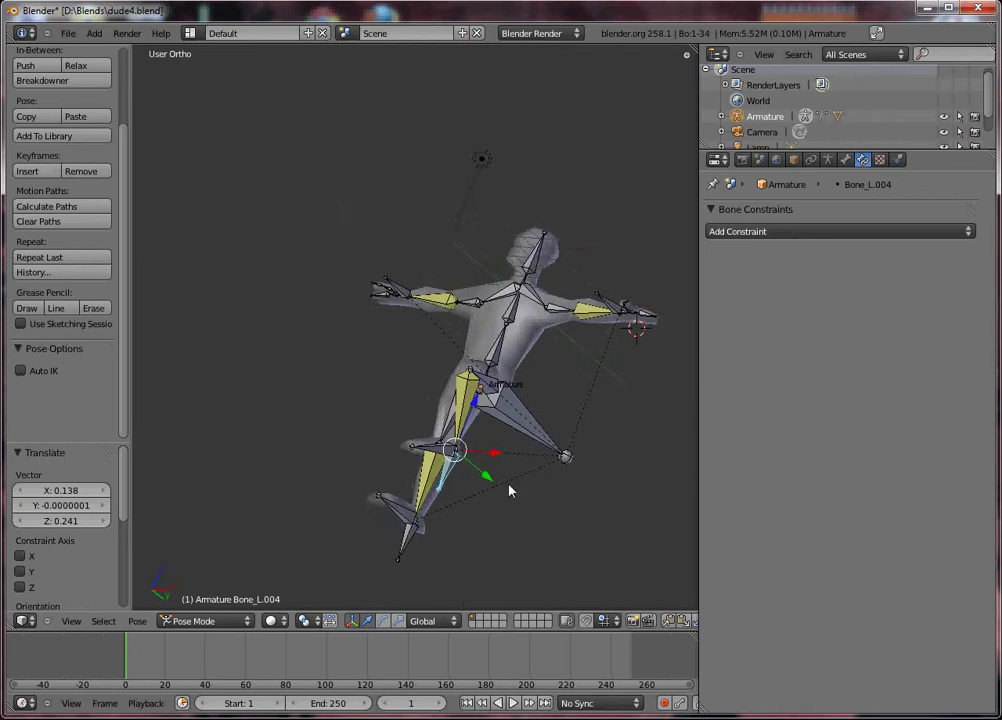
pyautogui.moveTo(510, 490); pyautogui.dragTo(479, 505, button='middle')
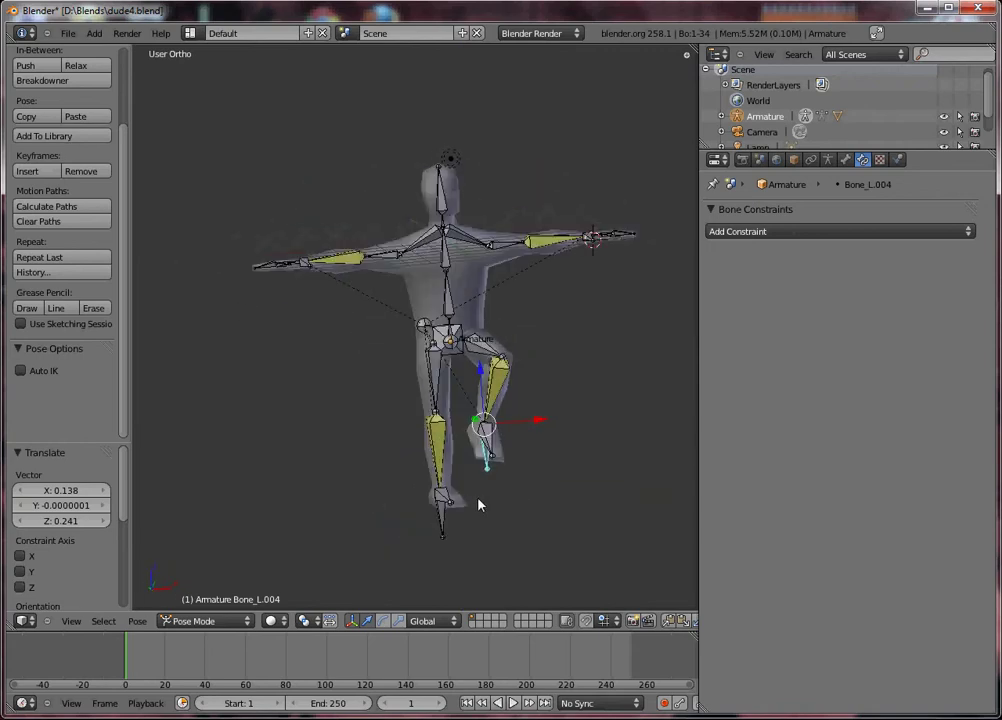
pyautogui.hotkey('alt', 'g')
pyautogui.moveTo(541, 521); pyautogui.dragTo(481, 495, button='middle')
# Step: In Edit Mode, extrude a bone about 4.1 units forward from the knee joint and a short upright bone about 1.33 units from its tip
pyautogui.press('KP_3')
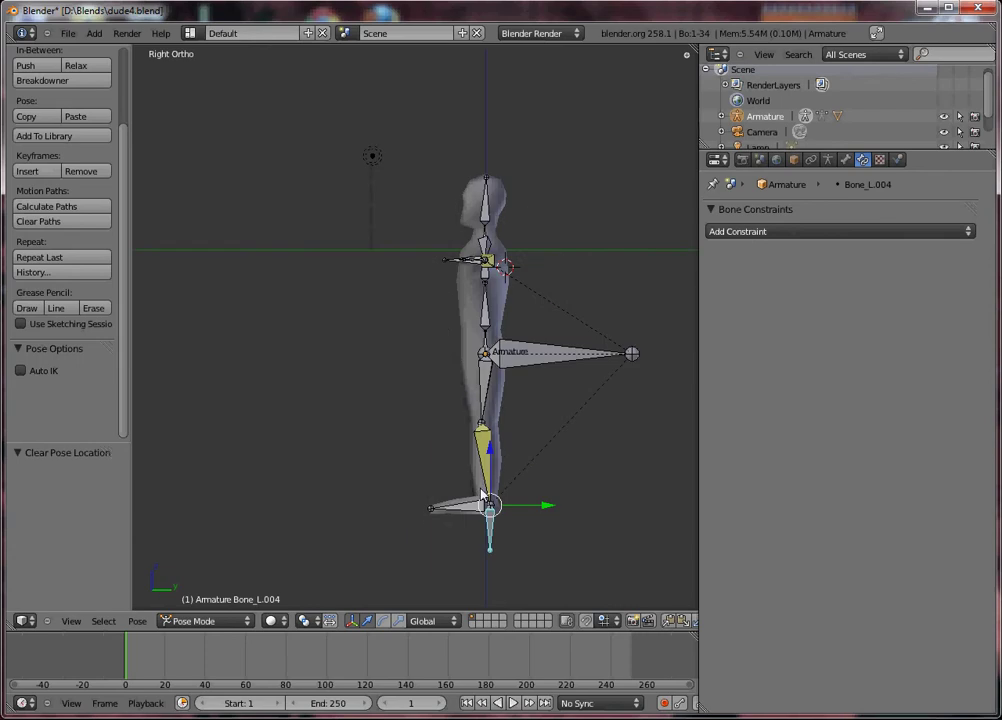
pyautogui.press('Tab')
pyautogui.rightClick(481, 441)
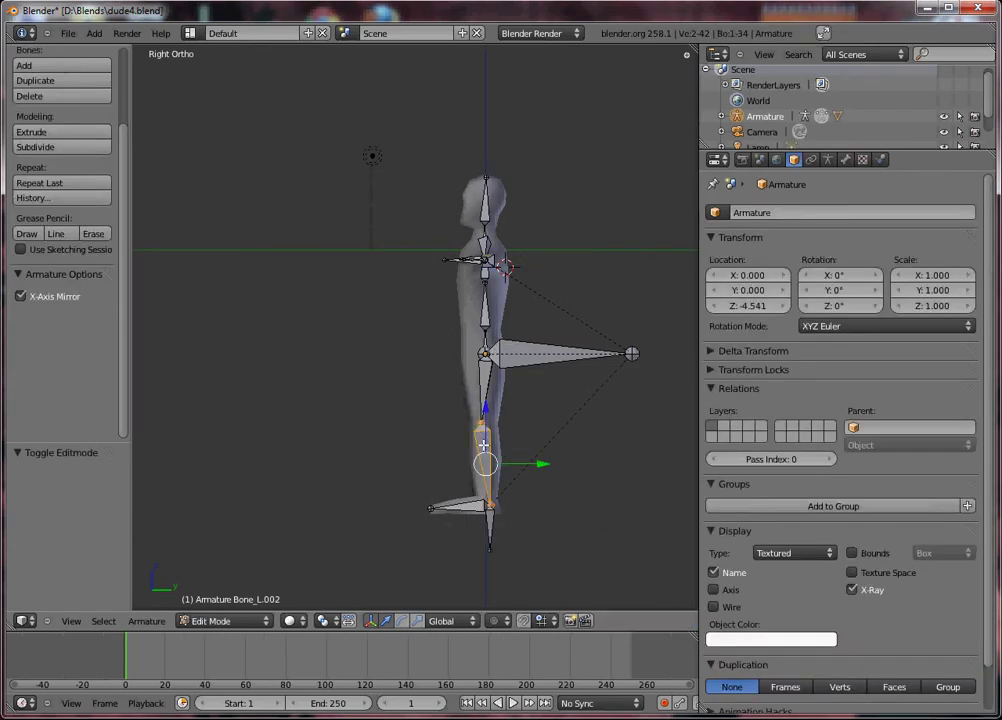
pyautogui.scroll(4, 497, 445)
pyautogui.keyDown('shift'); pyautogui.moveTo(497, 432); pyautogui.dragTo(475, 251, button='middle'); pyautogui.keyUp('shift')
pyautogui.rightClick(534, 340)
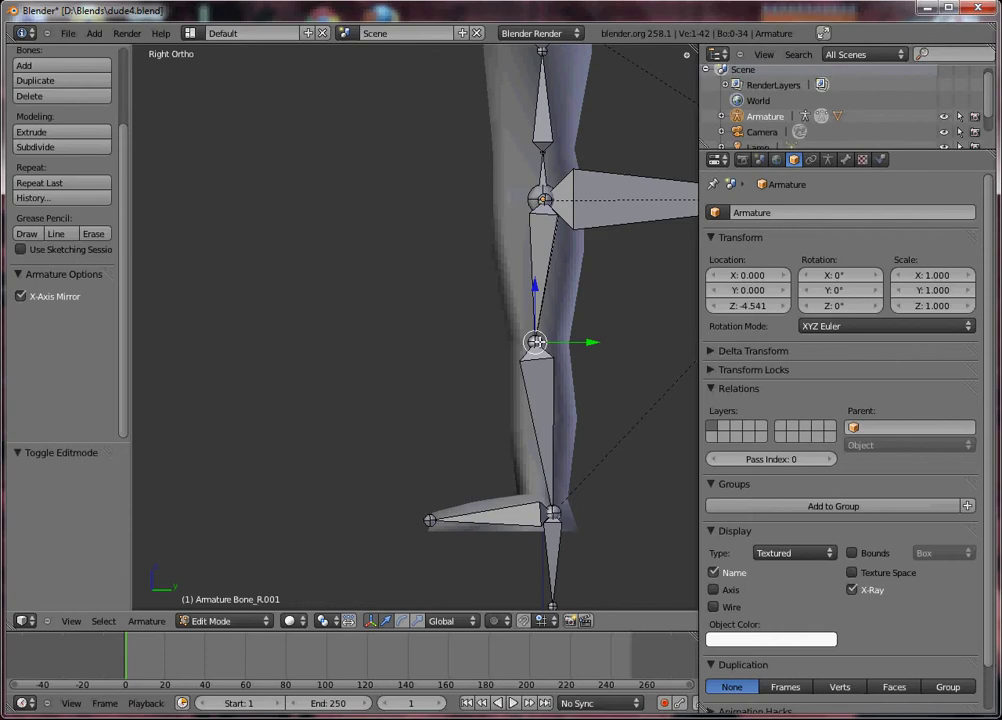
pyautogui.moveTo(534, 340); pyautogui.dragTo(574, 367, button='middle')
pyautogui.press('KP_3')
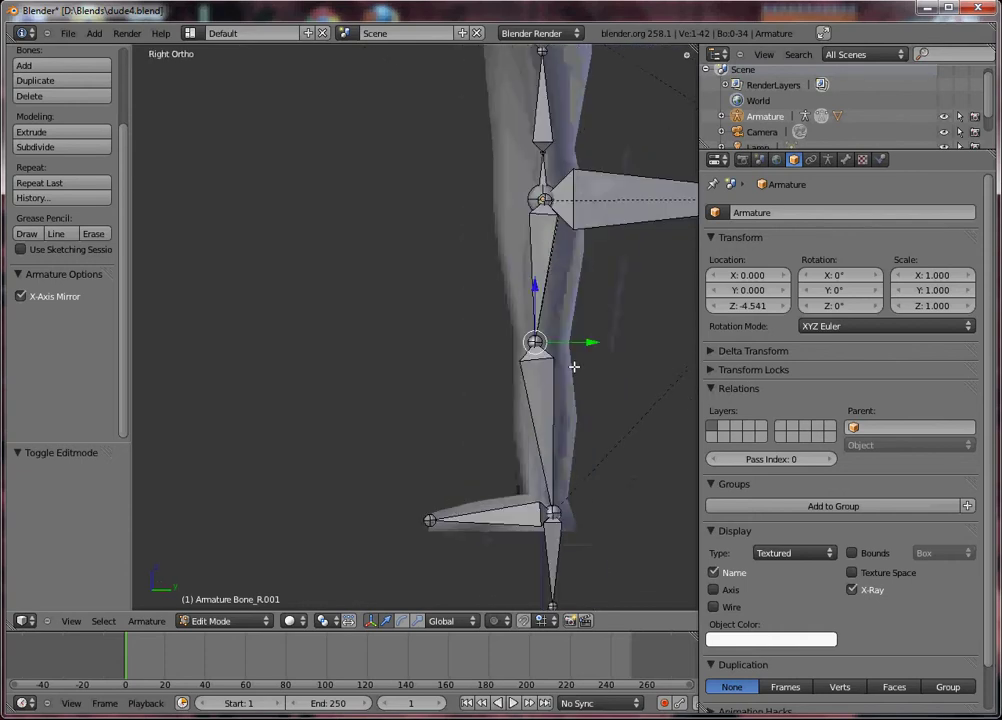
pyautogui.press('e')
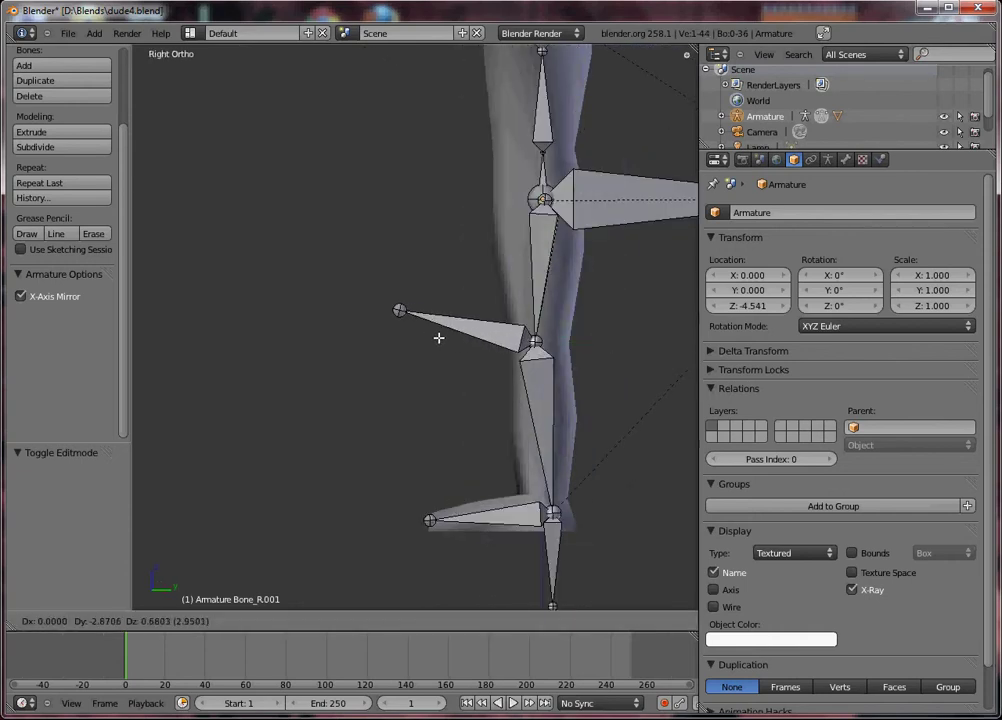
pyautogui.click(380, 344)
pyautogui.press('e')
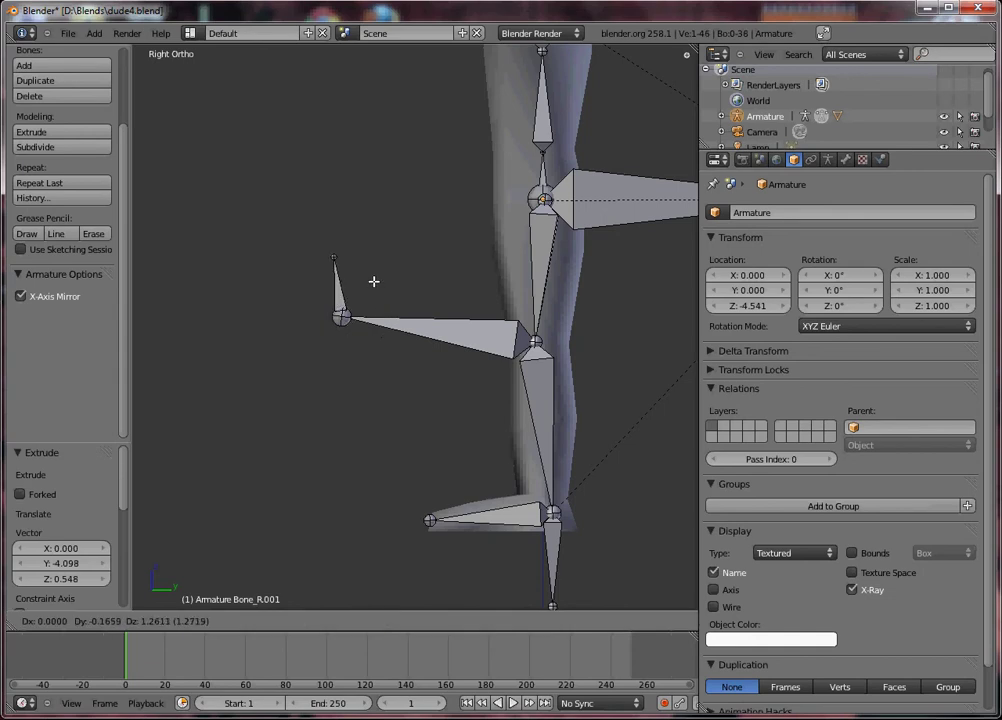
pyautogui.moveTo(379, 278); pyautogui.dragTo(484, 357, button='middle')
# Step: Delete the horizontal bone connecting the knee to the short upright bone, and select the left upright bone Bone_L.006
pyautogui.rightClick(484, 357)
pyautogui.press('x')
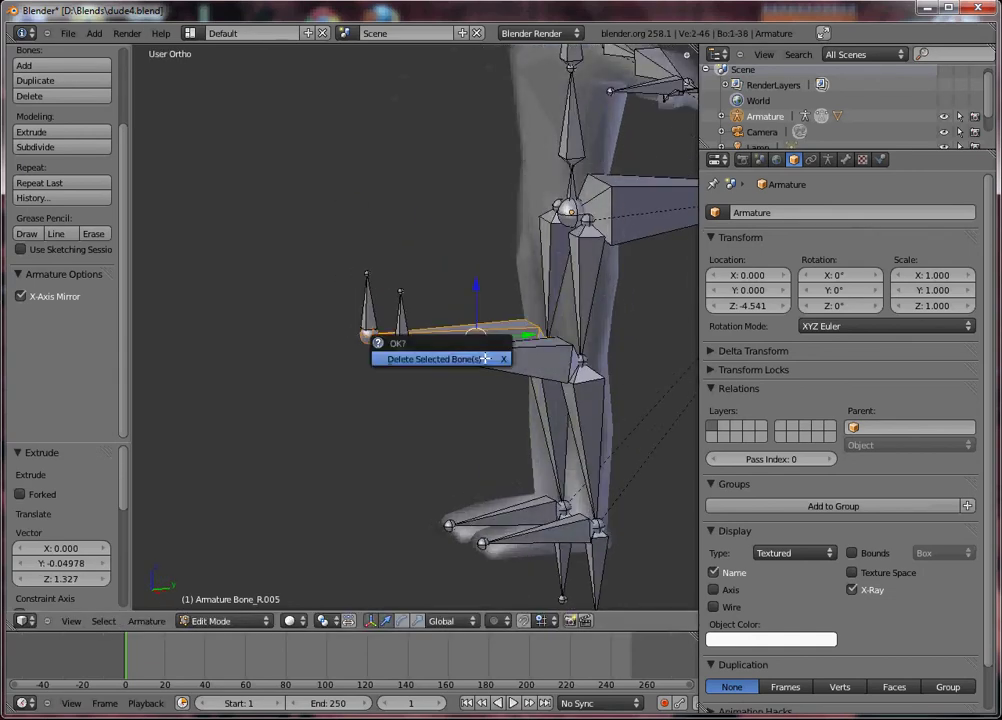
pyautogui.click(484, 355)
pyautogui.rightClick(400, 318)
pyautogui.moveTo(425, 385); pyautogui.dragTo(441, 412, button='middle')
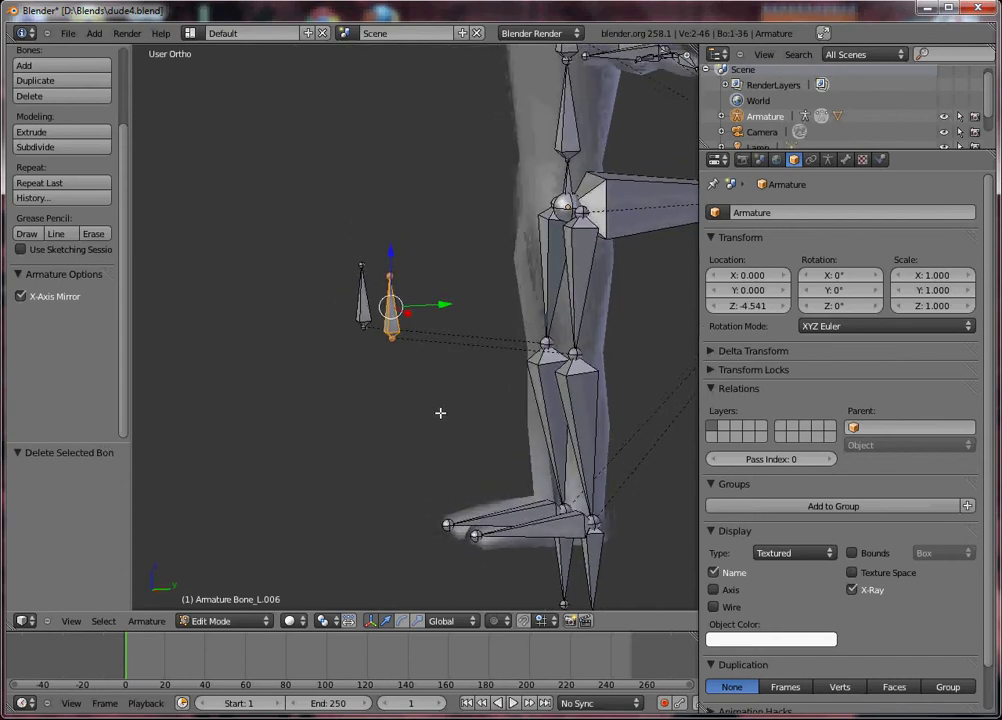
pyautogui.click(846, 159)
pyautogui.click(893, 370)
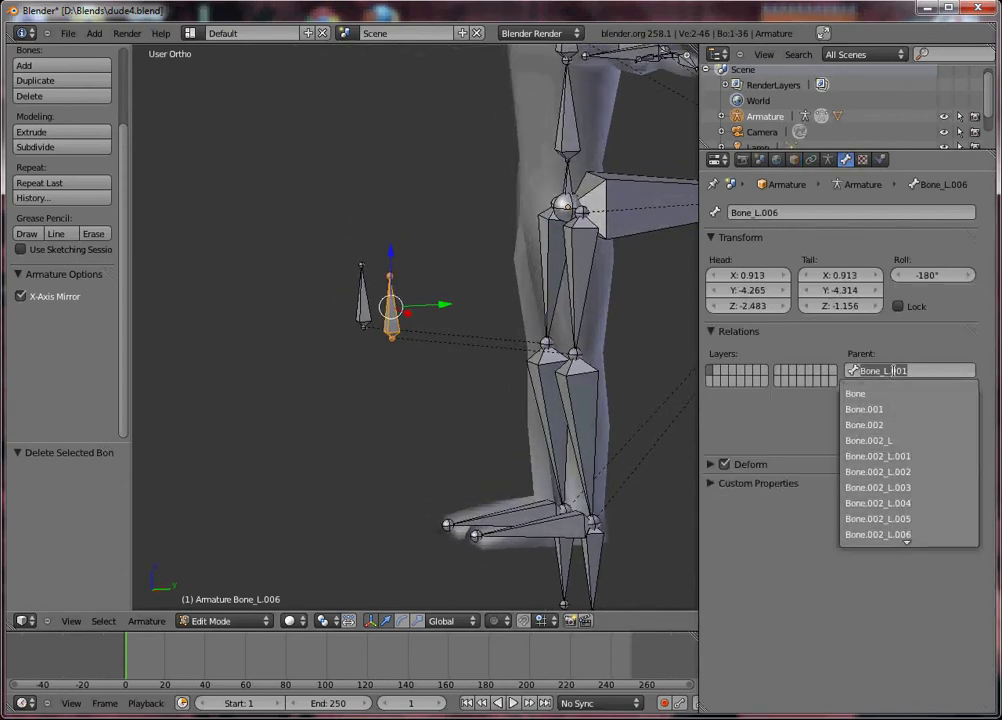
pyautogui.write('L')
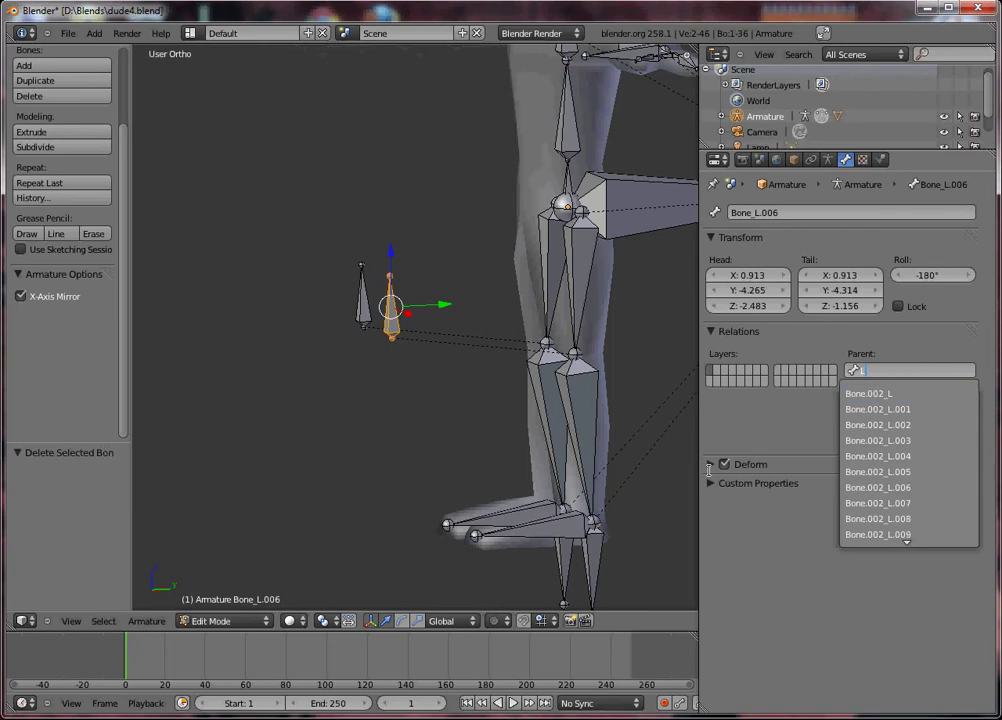
pyautogui.press('BackSpace')
pyautogui.write('Kne')
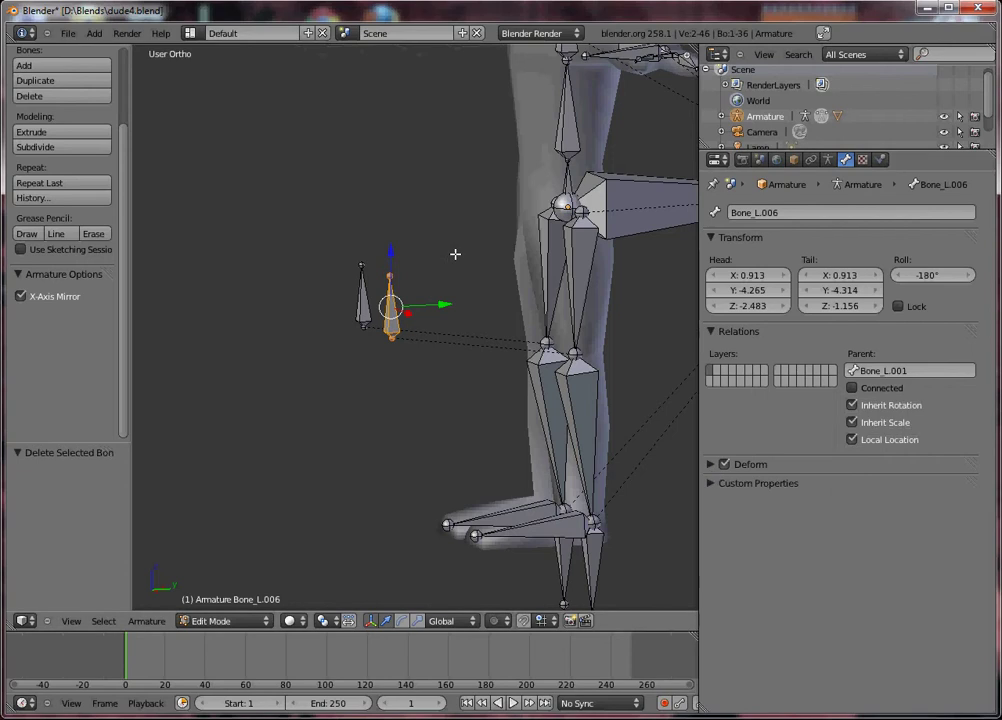
# Step: In Pose Mode, rename the left upright bone in front of the knee as Knee_L
pyautogui.moveTo(454, 253); pyautogui.dragTo(535, 390, button='middle')
pyautogui.rightClick(513, 381)
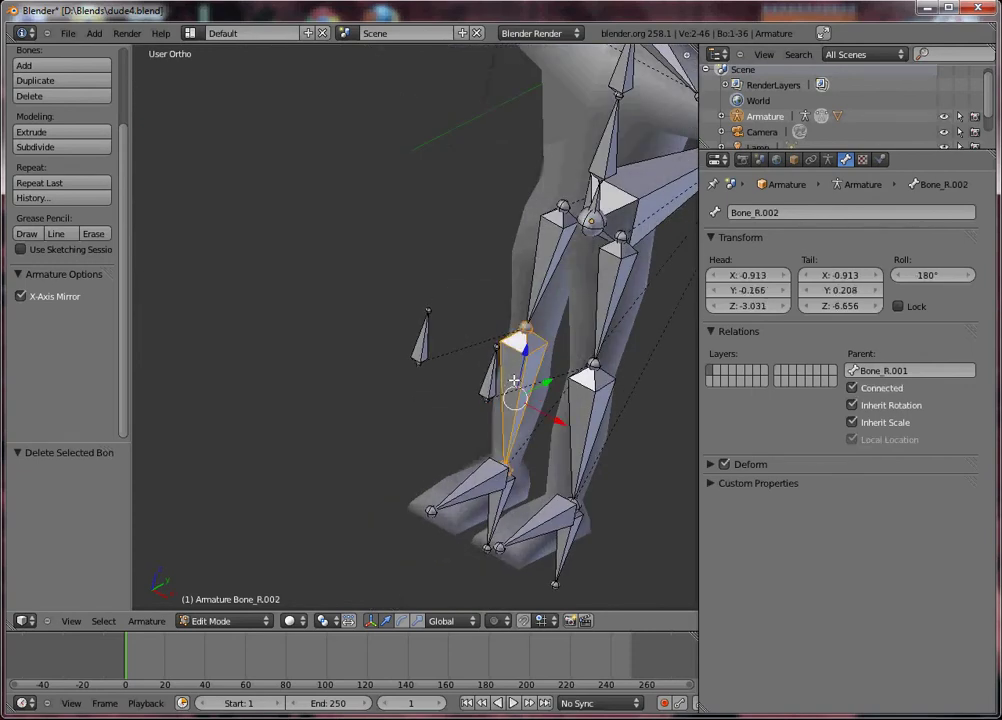
pyautogui.rightClick(425, 348)
pyautogui.rightClick(488, 383)
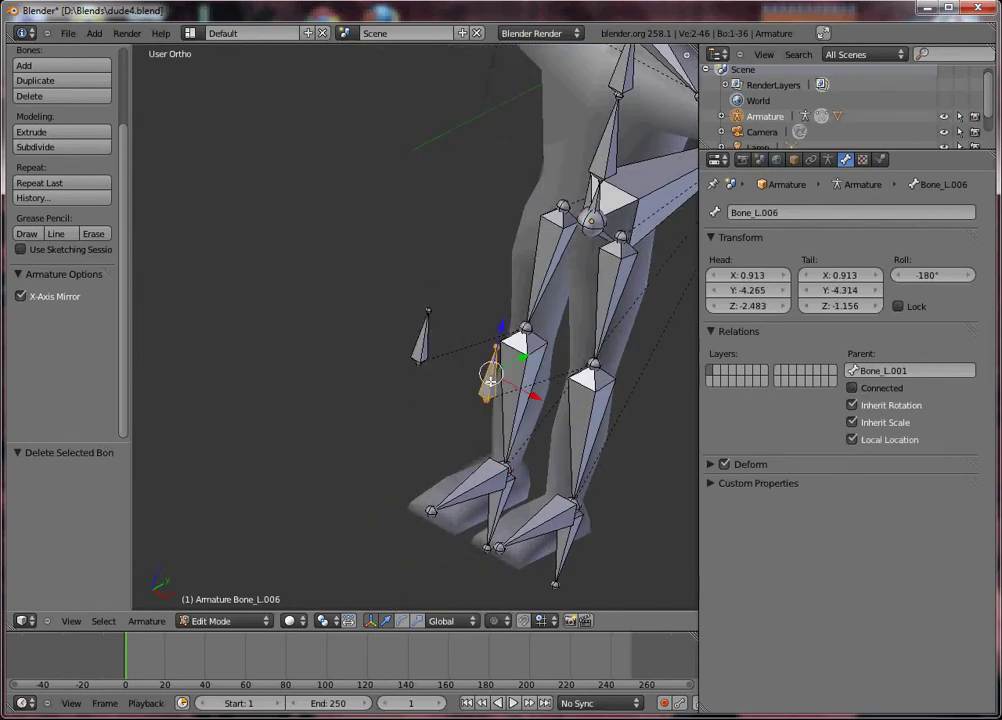
pyautogui.moveTo(446, 391); pyautogui.dragTo(406, 380, button='middle')
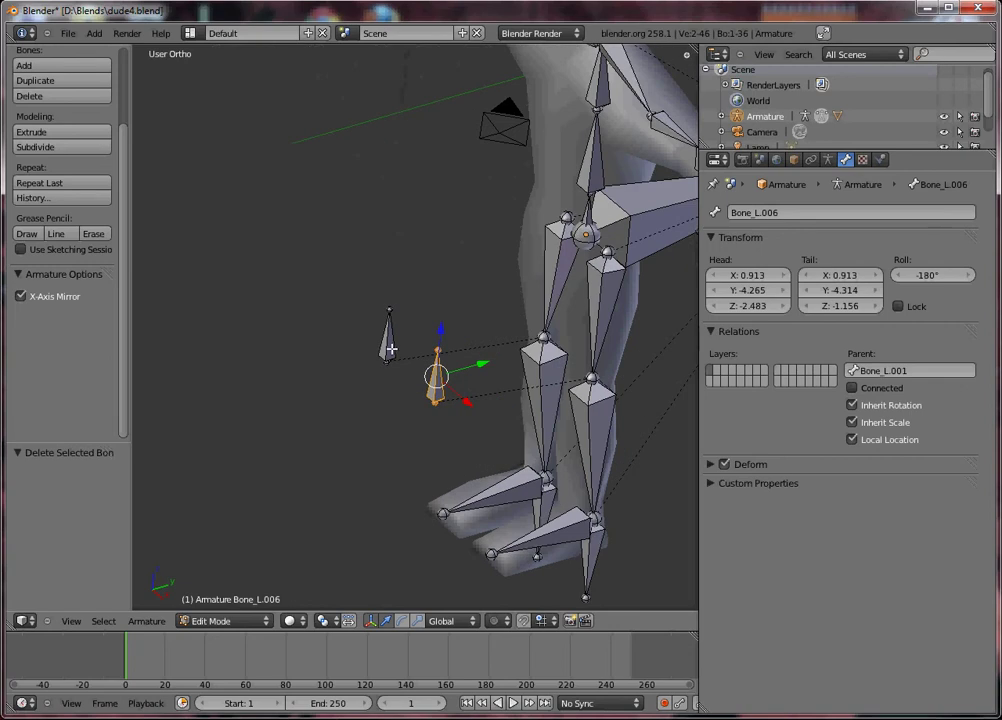
pyautogui.hotkey('ctrl', 'Tab')
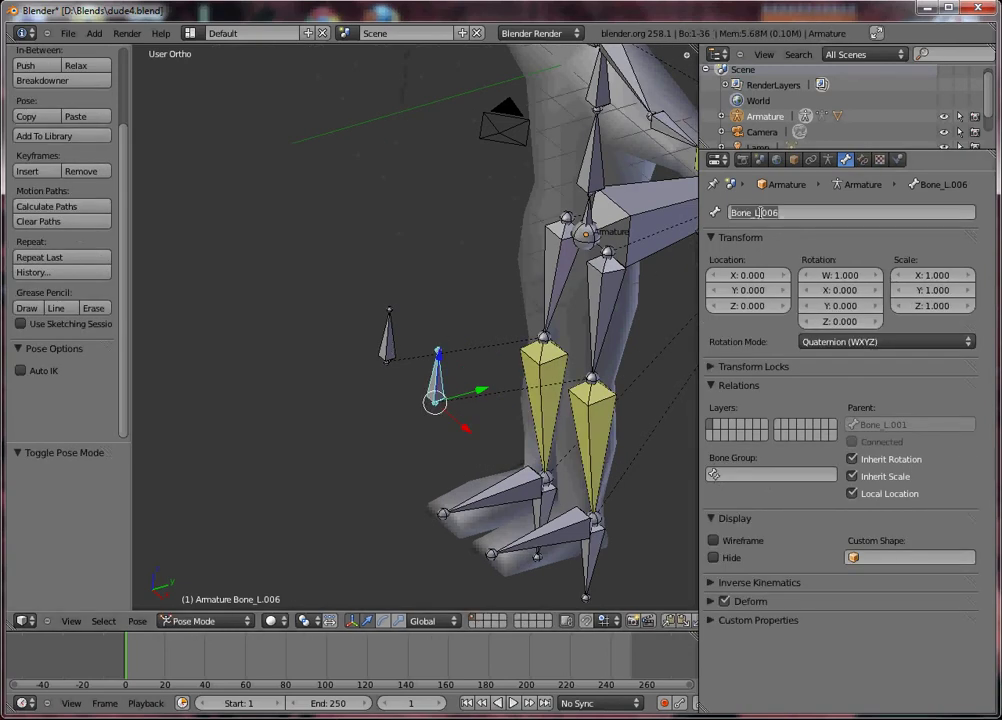
pyautogui.write('Knee_L')
pyautogui.press('Return')
# Step: Rename the right upright bone in front of the knee as Knee_R
pyautogui.rightClick(388, 335)
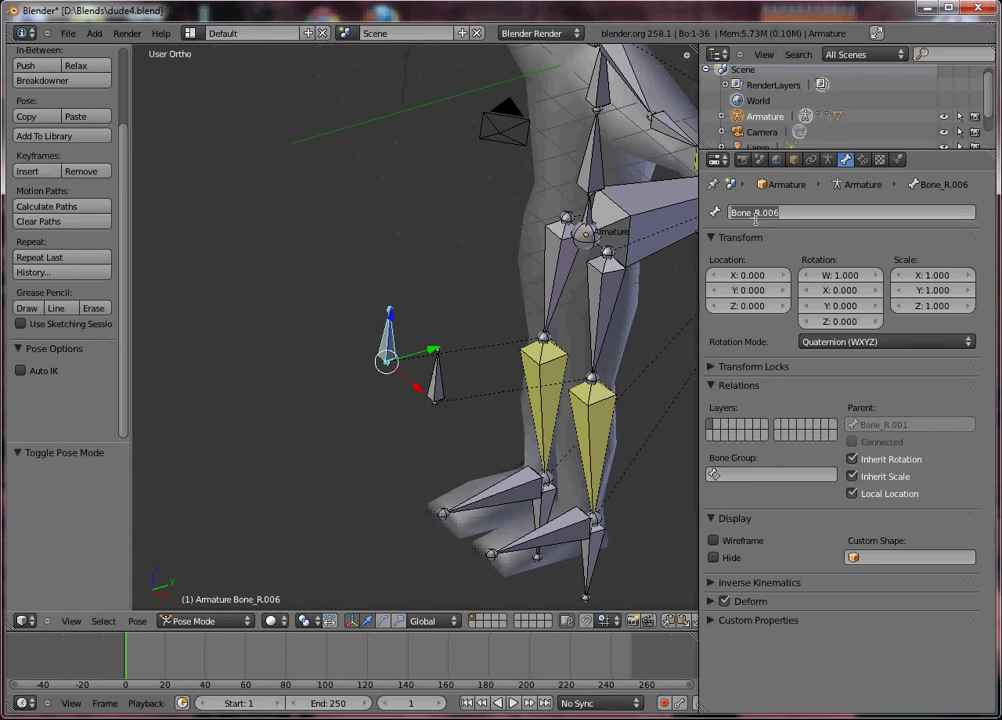
pyautogui.click(755, 213)
pyautogui.write('Knee_R')
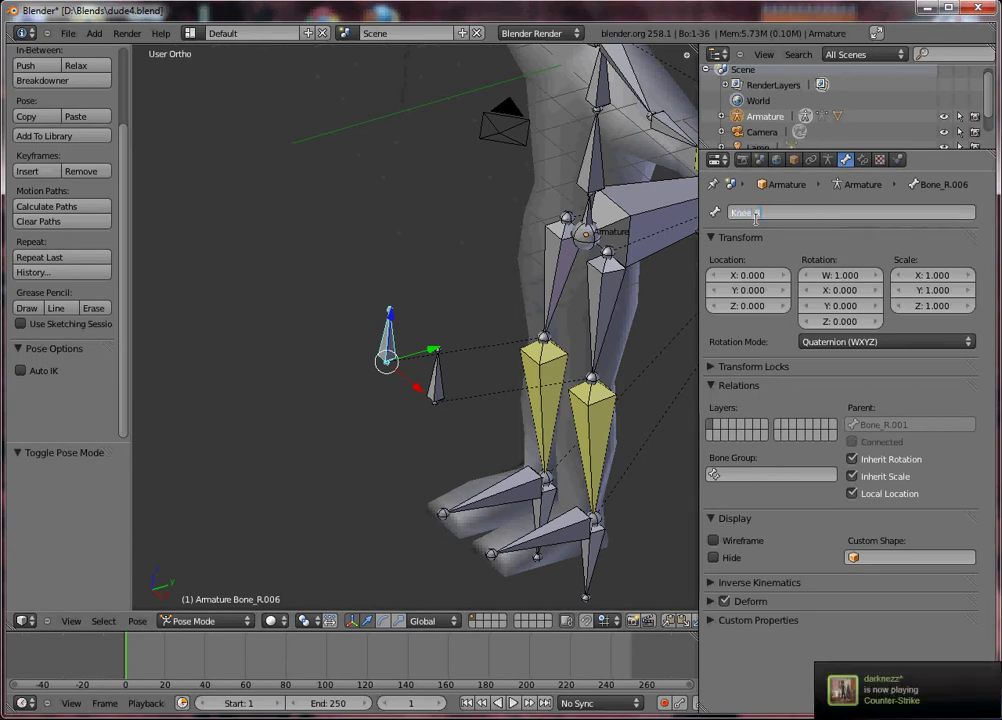
pyautogui.press('Return')
# Step: In Edit Mode, set Master as the parent of the Knee_L bone
pyautogui.rightClick(444, 402)
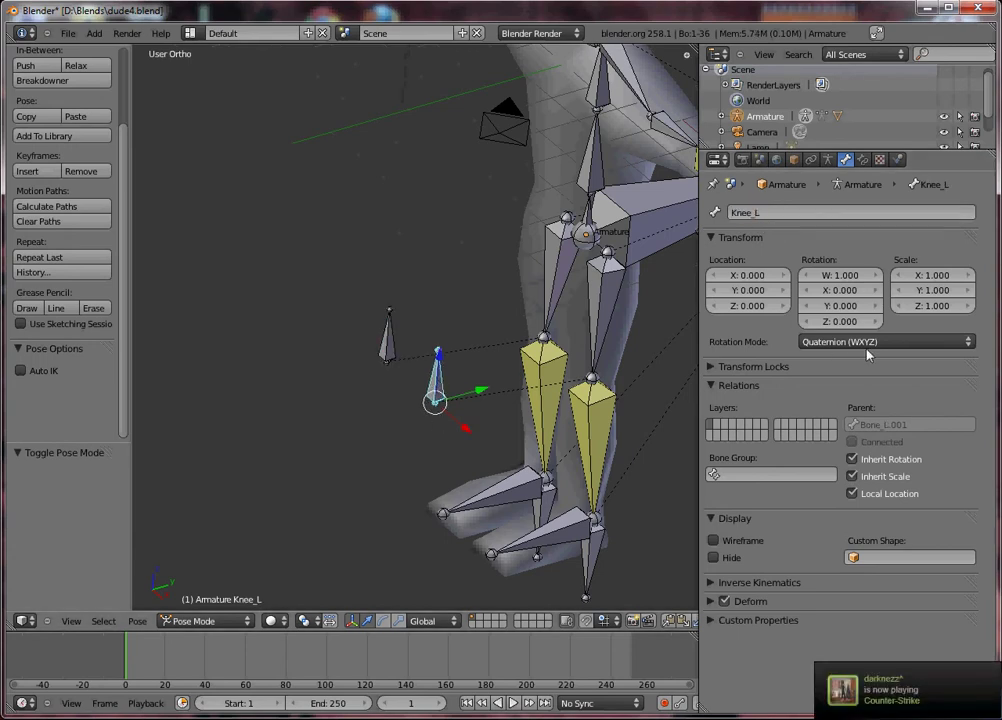
pyautogui.press('Tab')
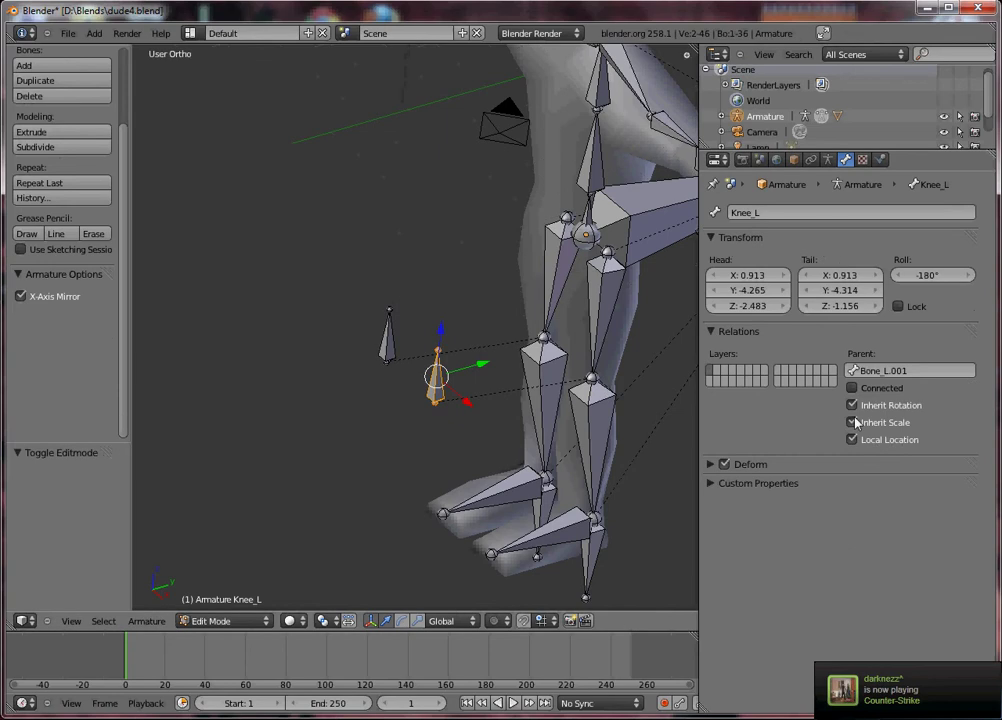
pyautogui.click(906, 372)
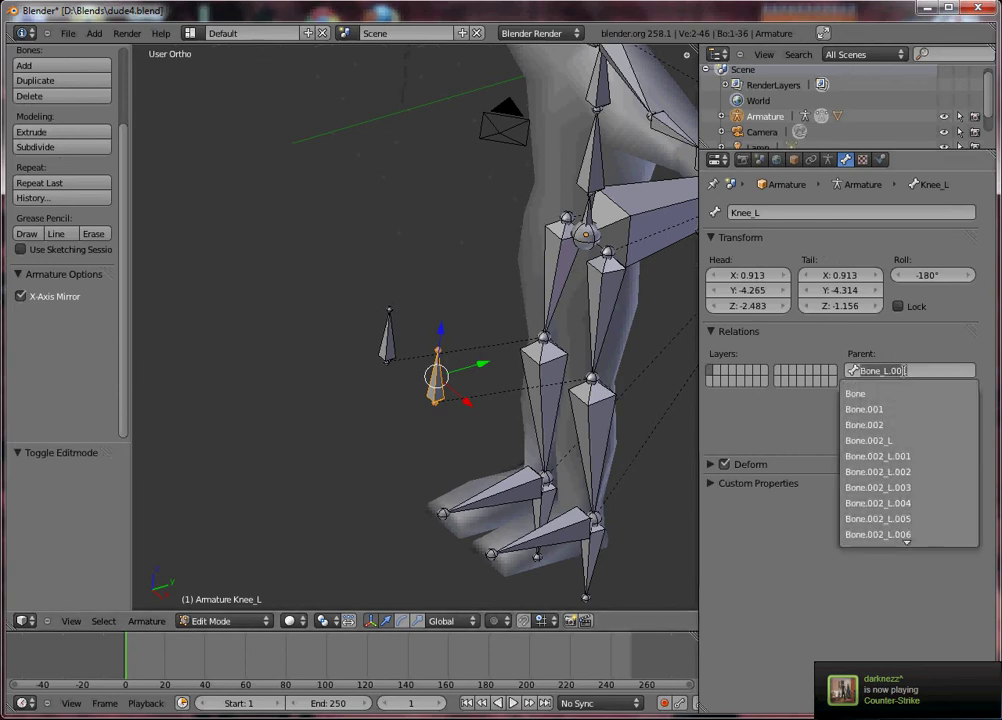
pyautogui.write('as')
pyautogui.press('BackSpace')
pyautogui.press('BackSpace')
pyautogui.press('BackSpace')
pyautogui.write('MAS')
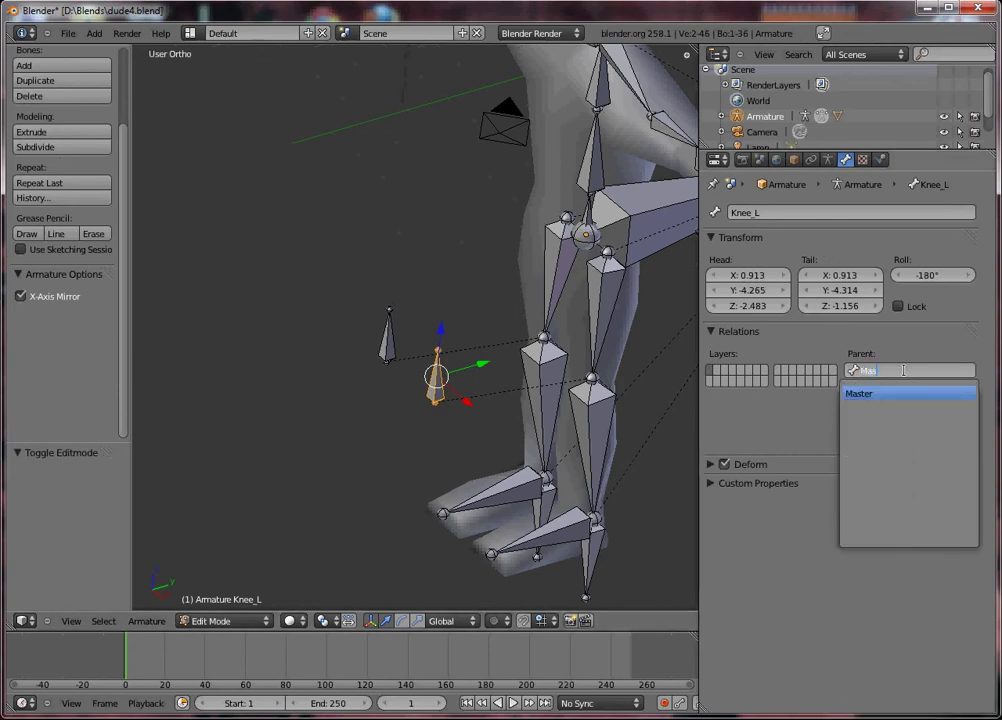
pyautogui.press('Return')
# Step: Set Master as the parent of the Knee_R bone
pyautogui.rightClick(388, 338)
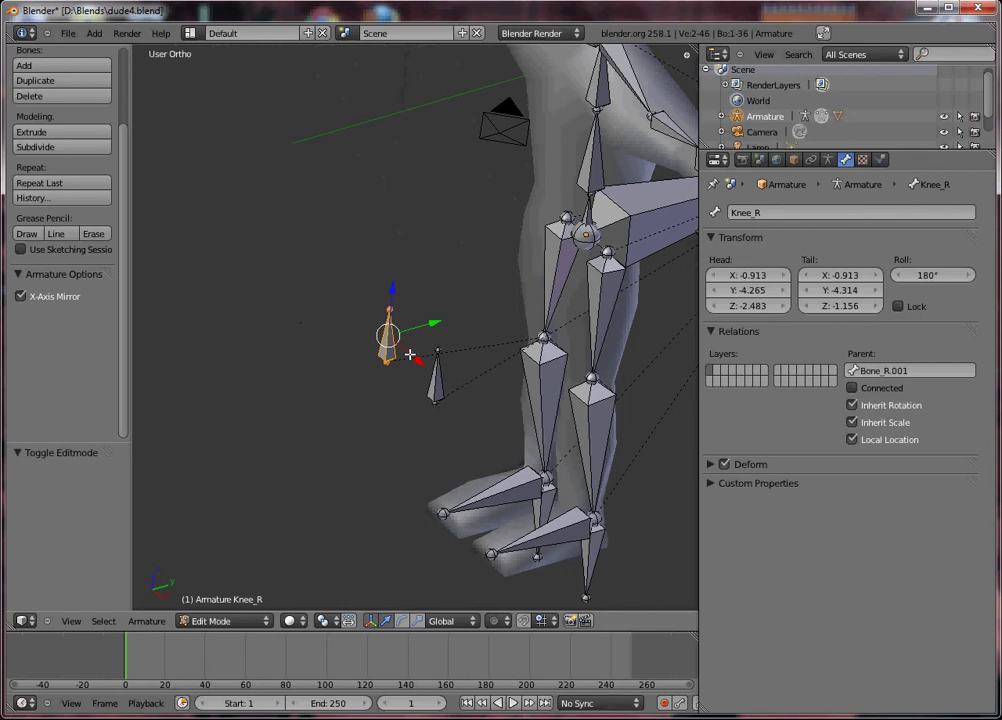
pyautogui.click(928, 370)
pyautogui.write('Maste')
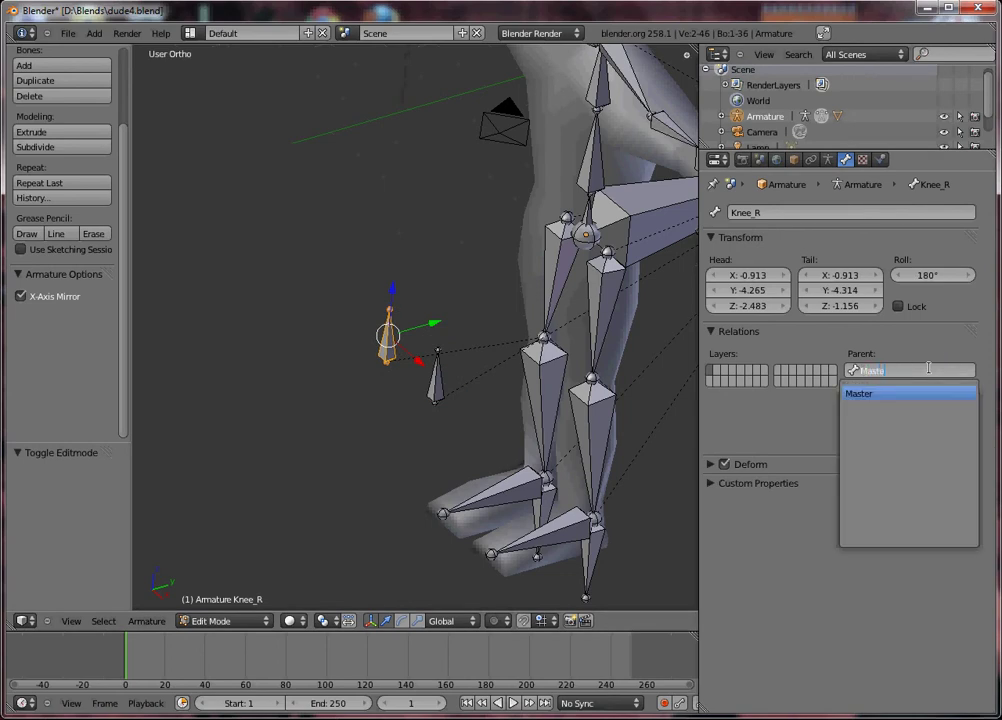
pyautogui.press('Return')
# Step: In the top view, extrude a mirrored bone about 1.53 units straight backward from the right elbow joint
pyautogui.moveTo(461, 264); pyautogui.dragTo(448, 454, button='middle')
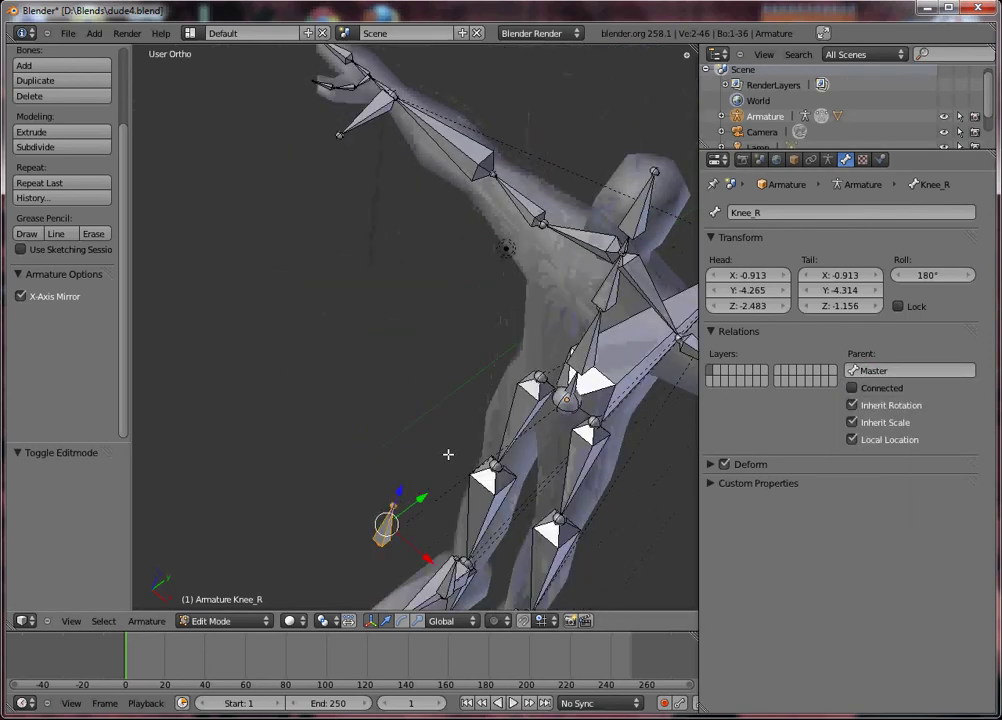
pyautogui.press('KP_7')
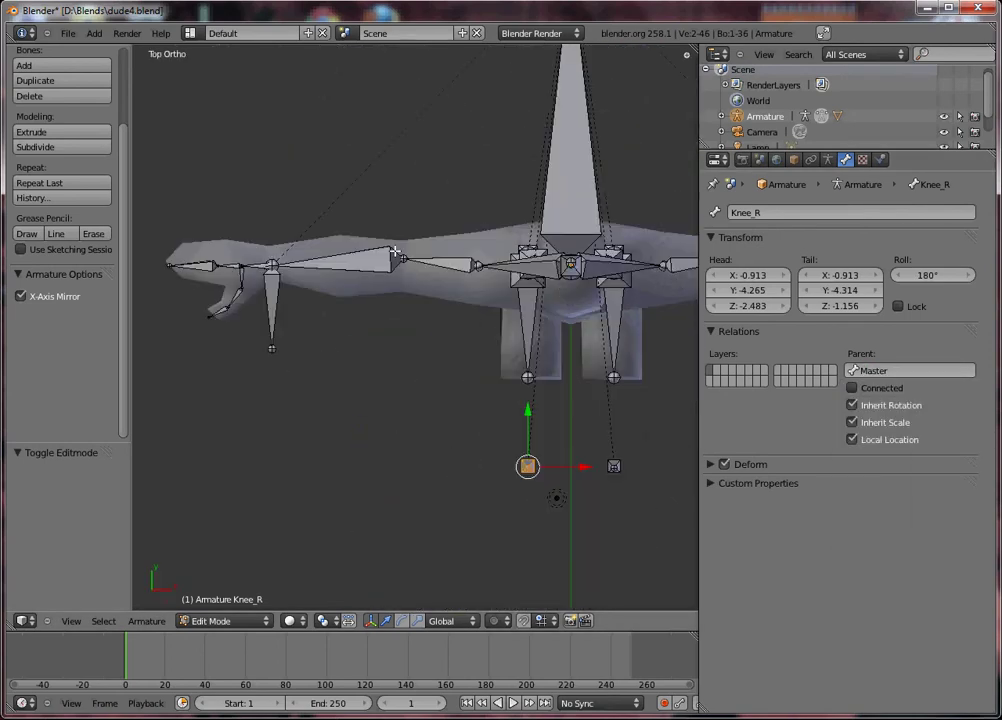
pyautogui.press('e')
pyautogui.press('Escape')
pyautogui.keyDown('shift'); pyautogui.moveTo(399, 257); pyautogui.dragTo(385, 438, button='middle'); pyautogui.keyUp('shift')
pyautogui.press('g')
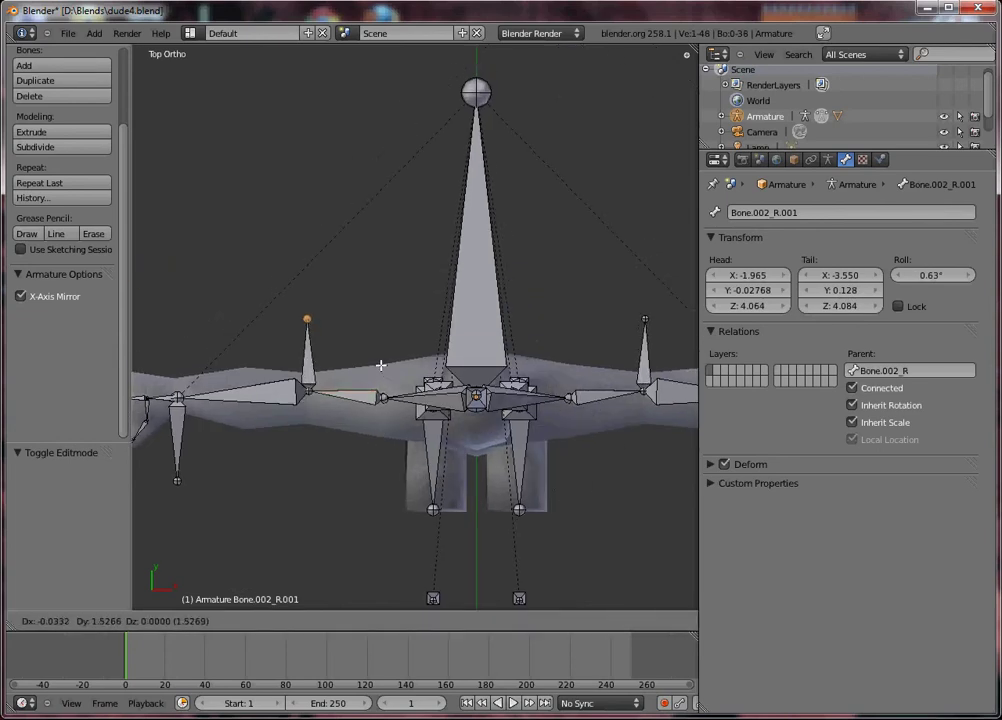
pyautogui.click(385, 362)
# Step: Extrude a short bone from the new bone's tip and move its end in the side view to stand upright, about 1 unit tall
pyautogui.press('e')
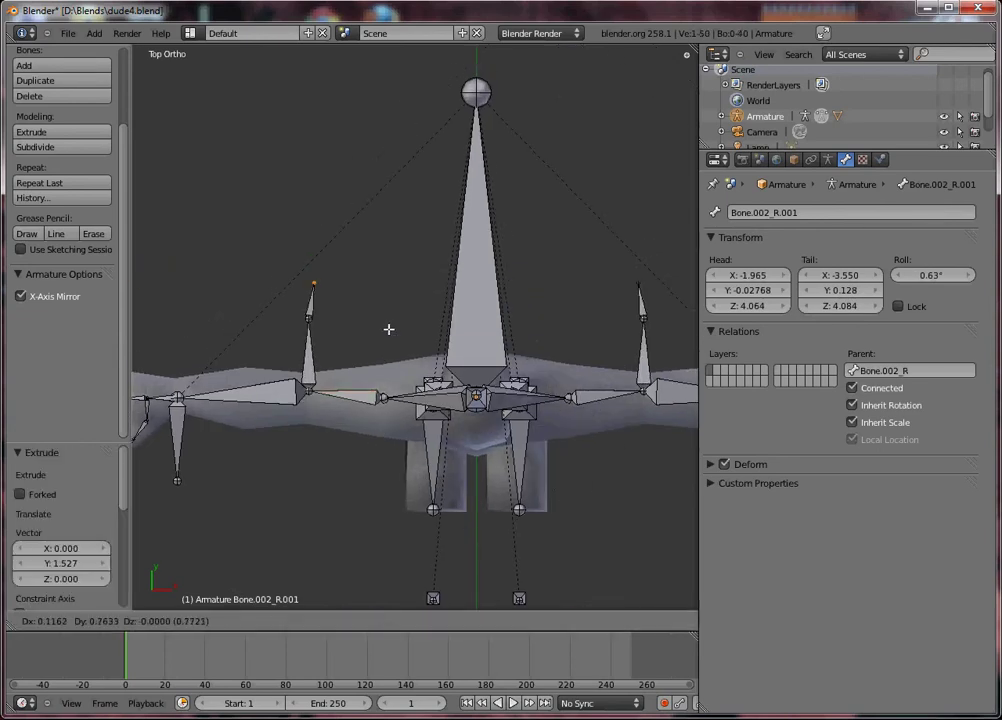
pyautogui.click(383, 323)
pyautogui.press('KP_3')
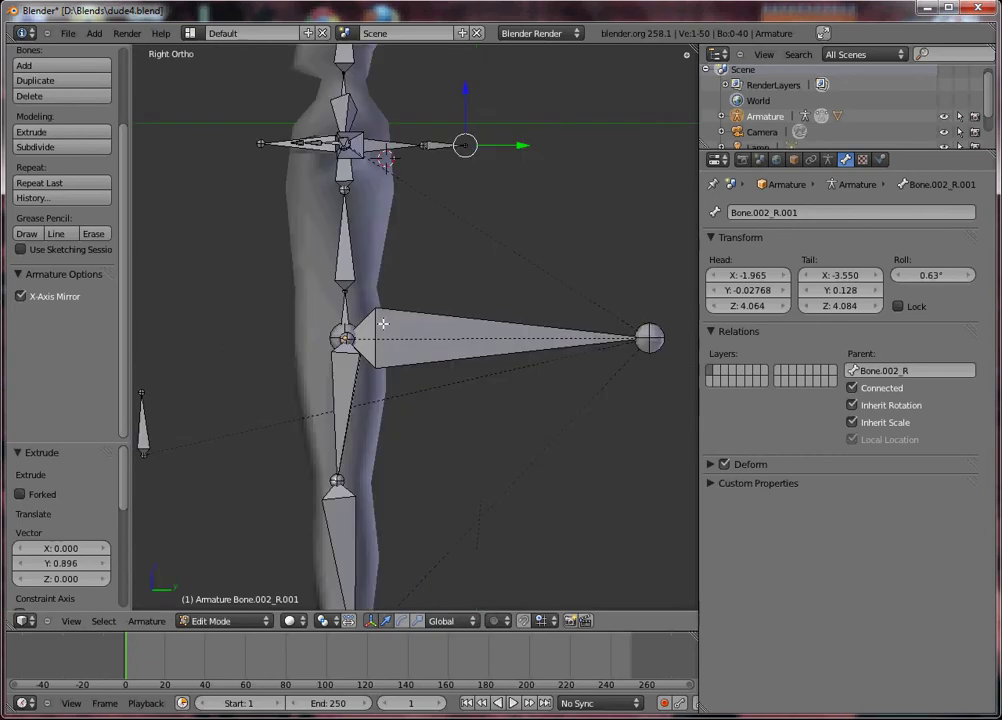
pyautogui.press('g')
pyautogui.click(410, 280)
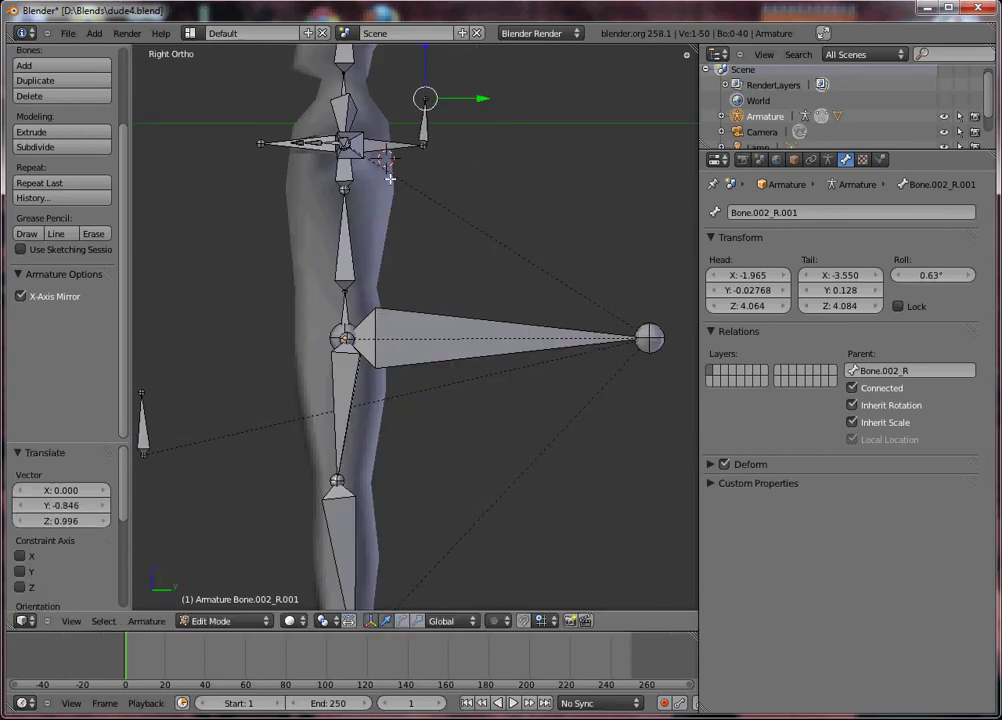
# Step: Delete the horizontal bones connecting the elbows to the short upright bones
pyautogui.press('x')
pyautogui.click(355, 87)
pyautogui.moveTo(305, 118); pyautogui.dragTo(371, 349, button='middle')
# Step: Rename the left upright bone behind the elbow as Elbow_L
pyautogui.rightClick(441, 412)
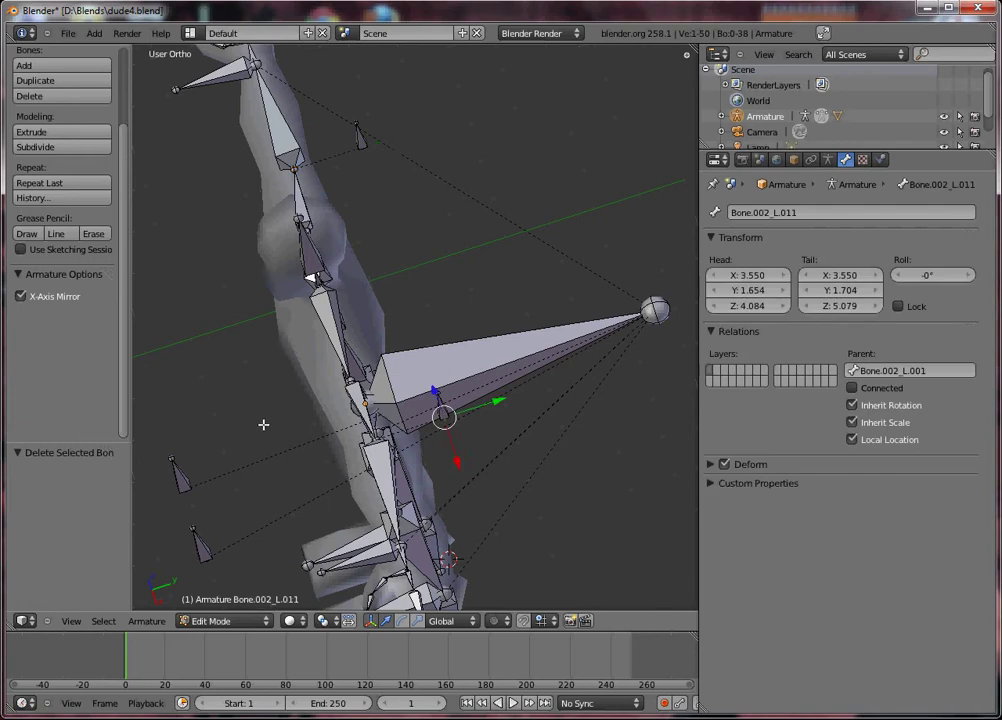
pyautogui.moveTo(441, 412); pyautogui.dragTo(381, 432, button='middle')
pyautogui.click(776, 217)
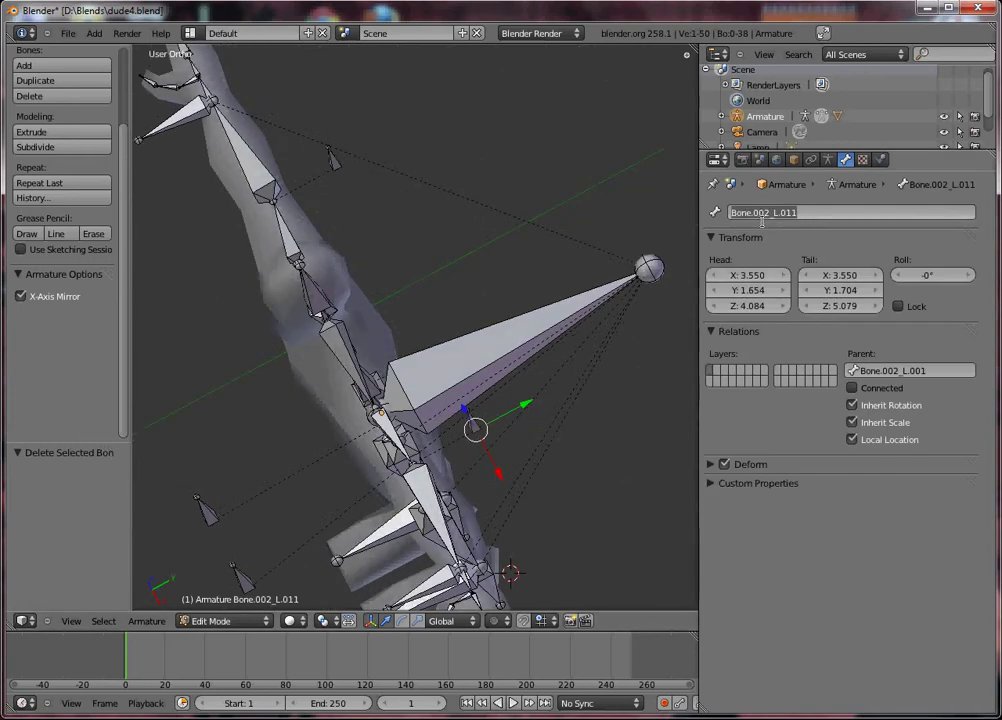
pyautogui.write('B')
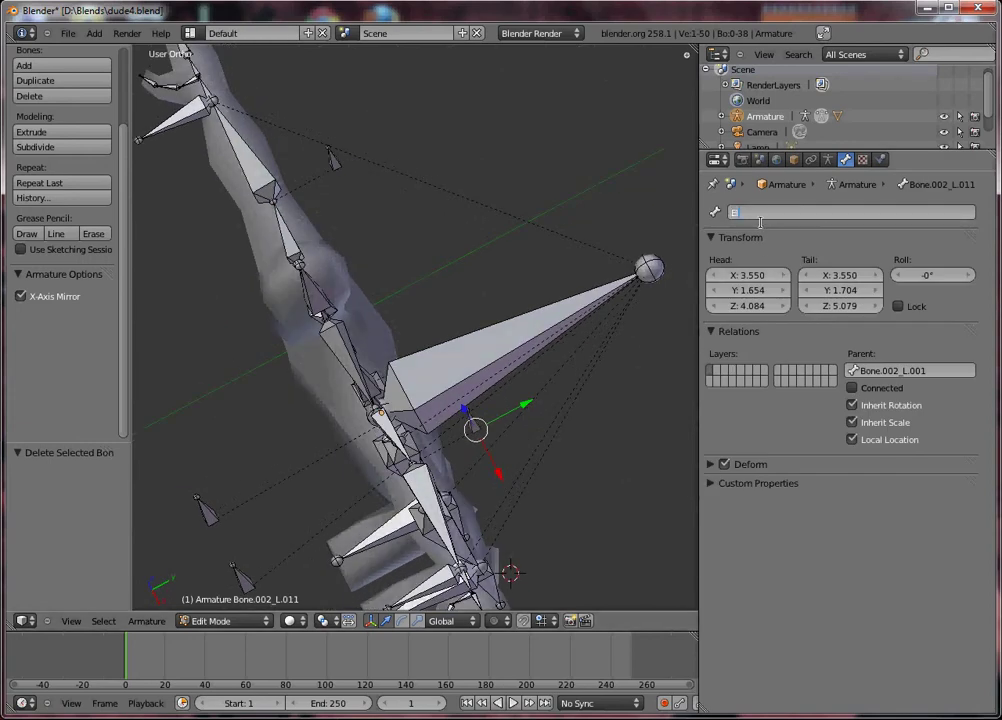
pyautogui.press('Return')
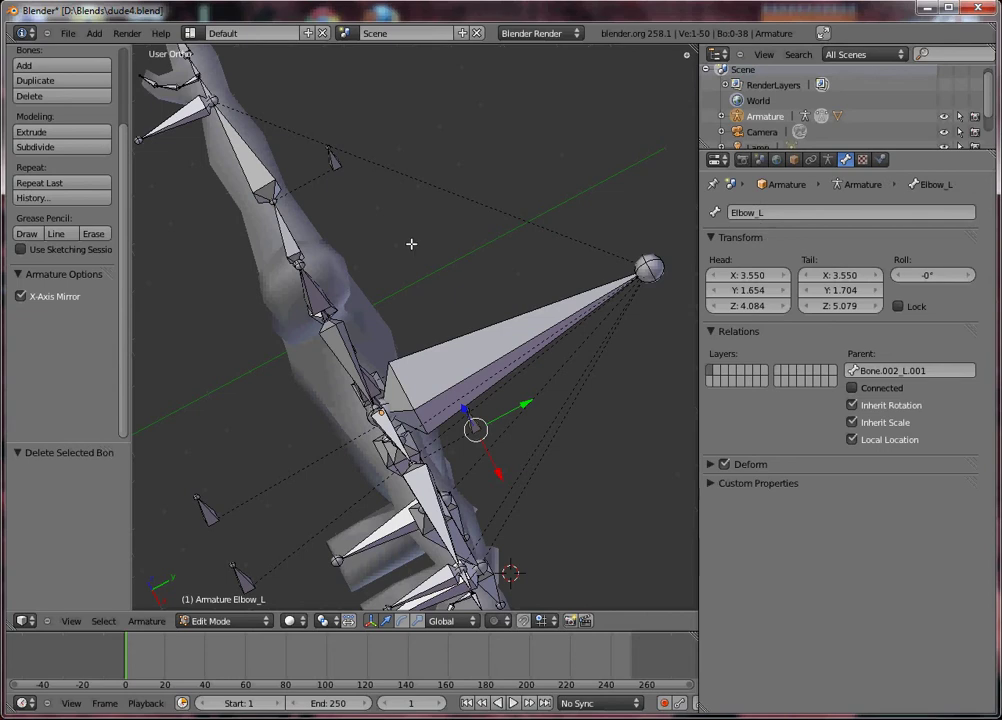
# Step: Rename the right upright bone behind the elbow as Elbow_R
pyautogui.rightClick(335, 147)
pyautogui.click(871, 211)
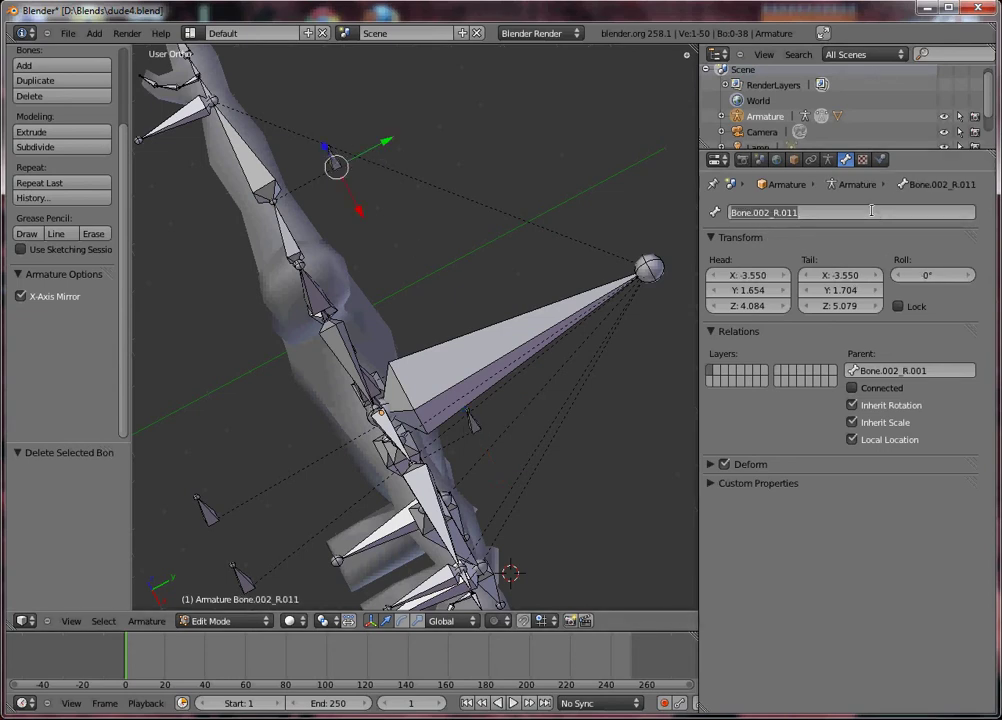
pyautogui.write('Elbow R')
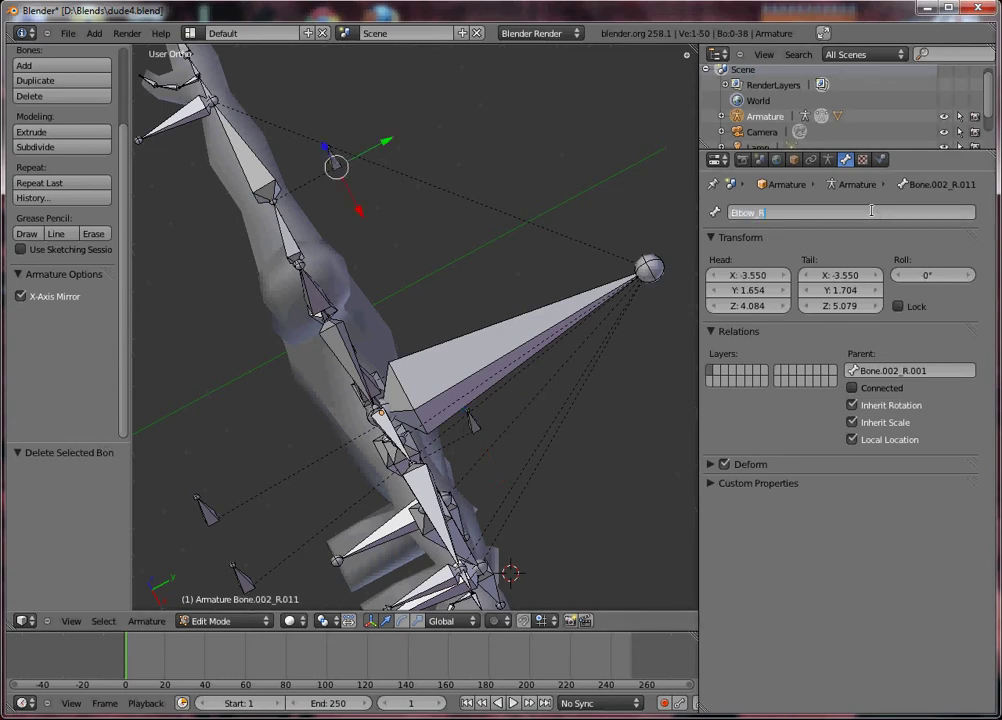
pyautogui.press('Return')
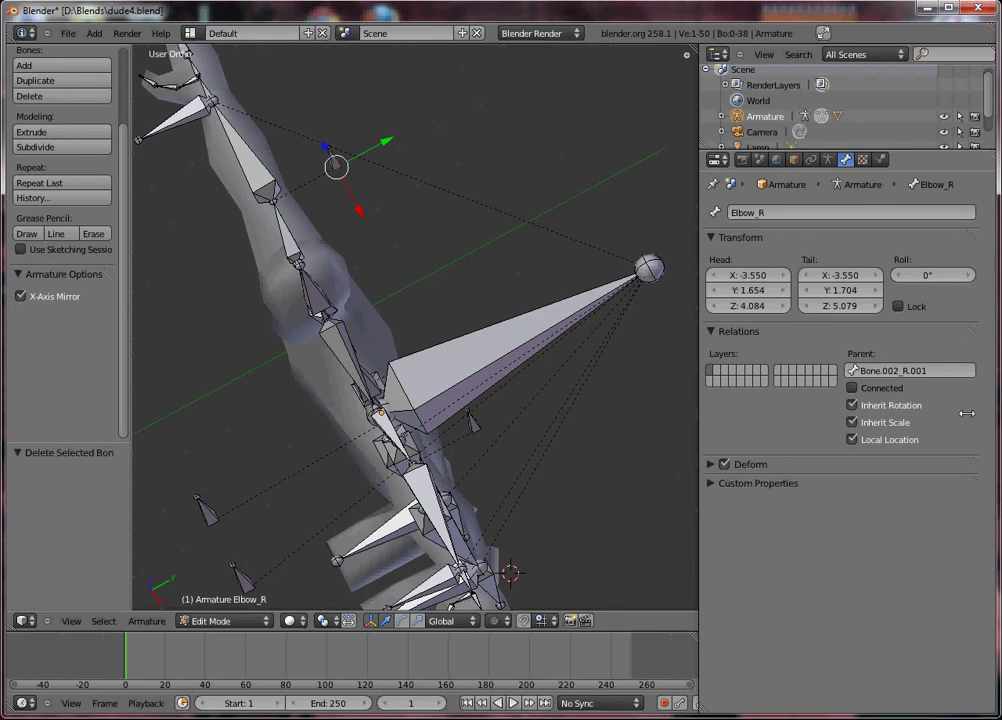
# Step: Set Master as the parent of both the Elbow_R and Elbow_L bones
pyautogui.click(898, 371)
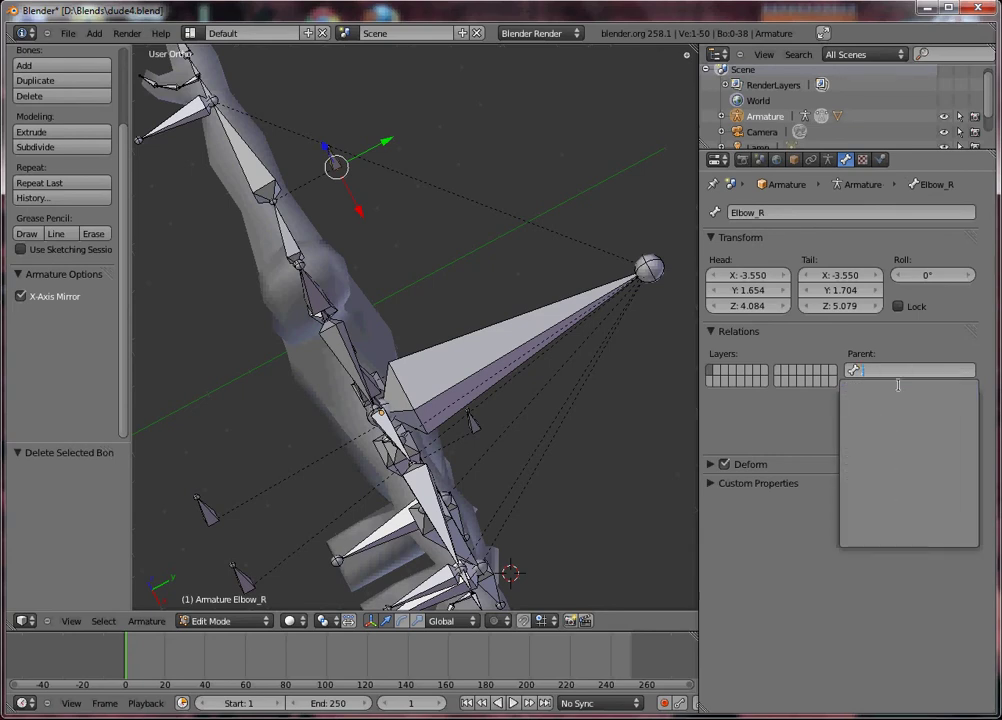
pyautogui.write('mast')
pyautogui.click(898, 392)
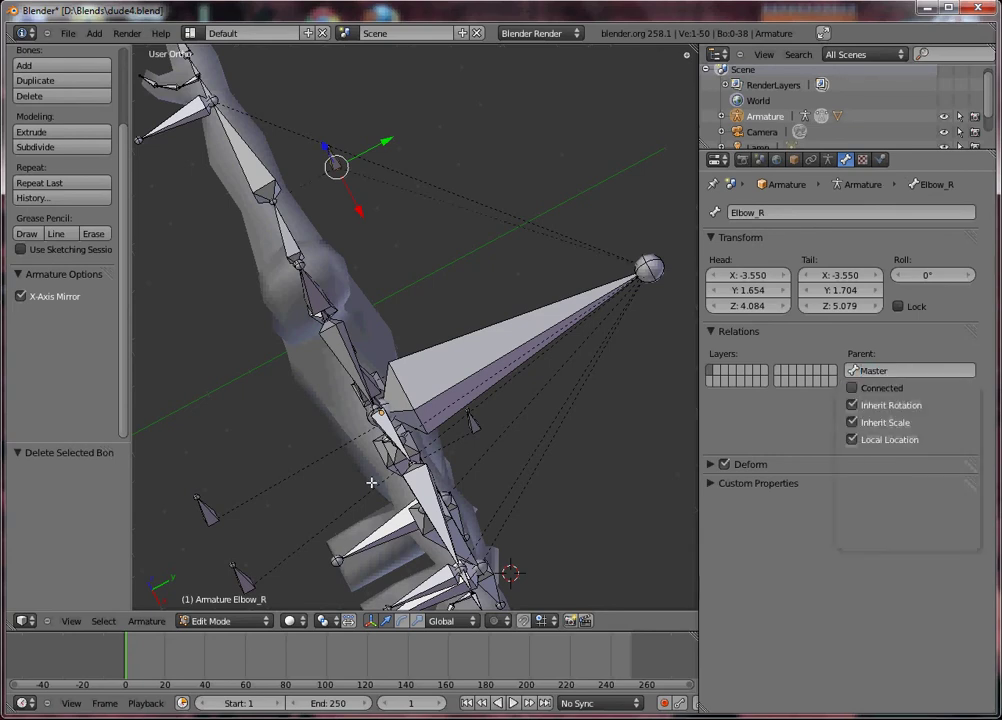
pyautogui.rightClick(476, 427)
pyautogui.click(900, 371)
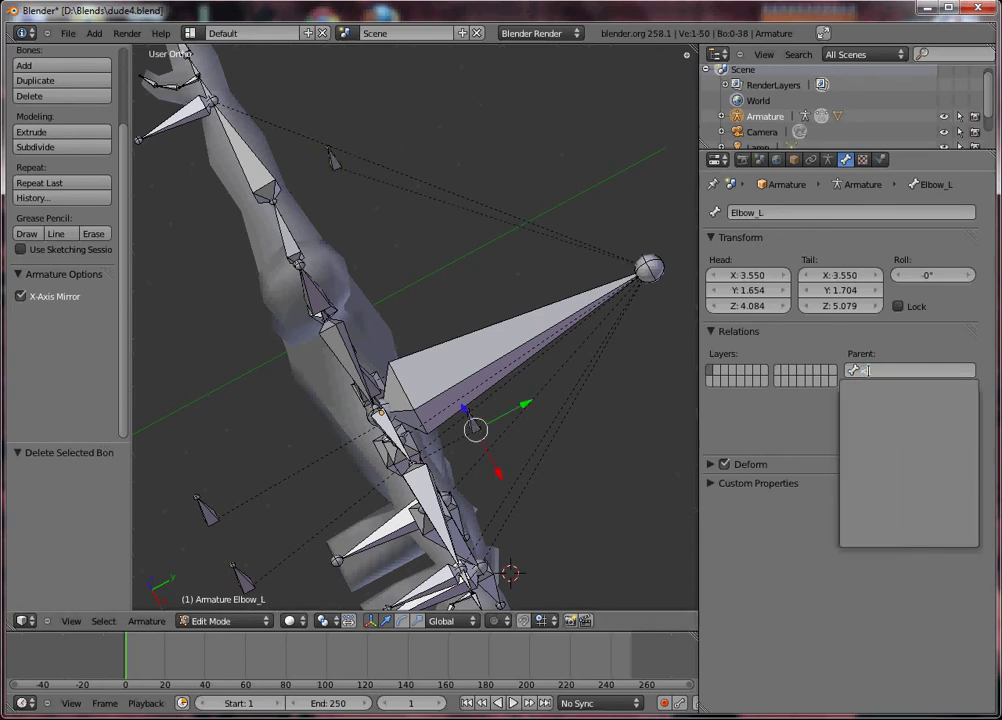
pyautogui.write('Mas')
pyautogui.click(880, 393)
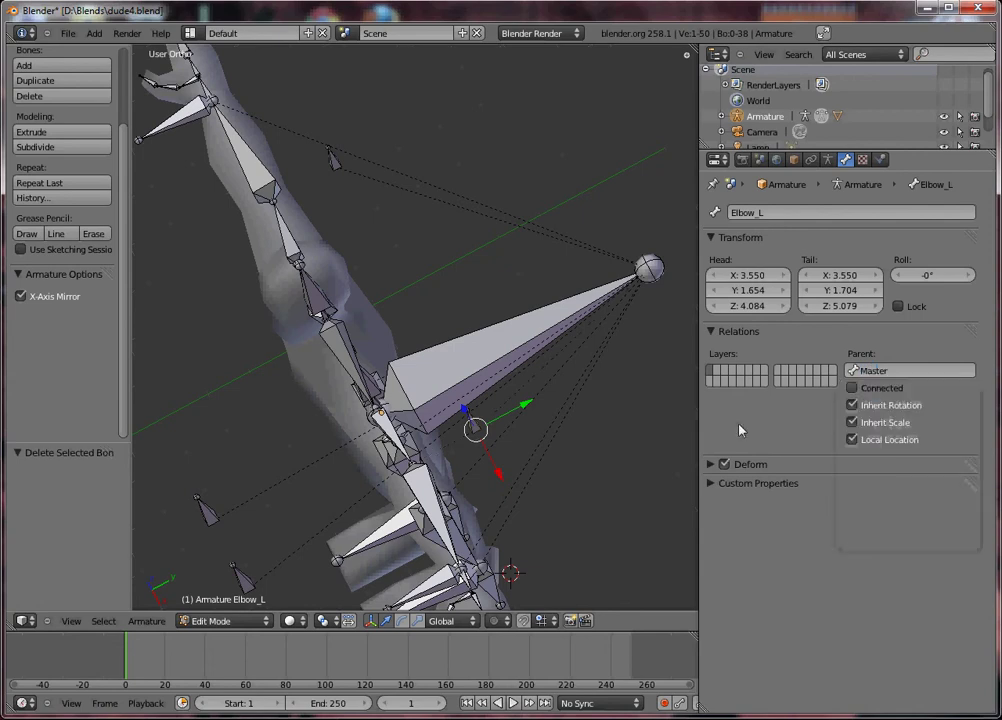
# Step: Select the right forearm bone and switch the armature from Edit Mode to Pose Mode
pyautogui.moveTo(582, 337); pyautogui.dragTo(547, 331, button='middle')
pyautogui.press('KP_1')
pyautogui.press('KP_7')
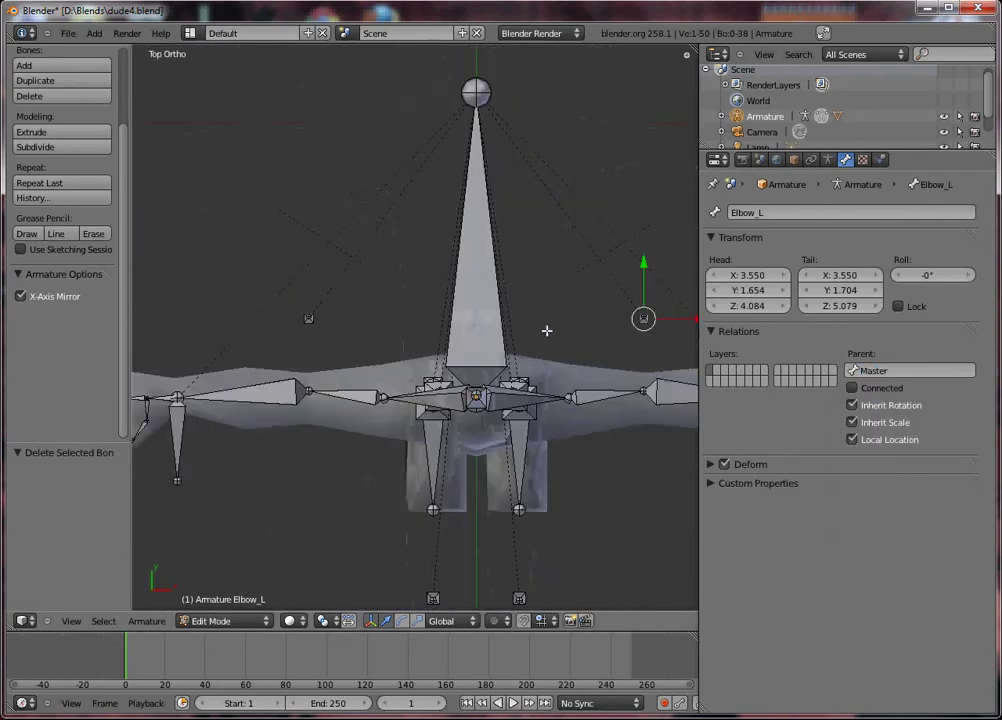
pyautogui.keyDown('shift'); pyautogui.moveTo(368, 384); pyautogui.dragTo(531, 367, button='middle'); pyautogui.keyUp('shift')
pyautogui.rightClick(459, 375)
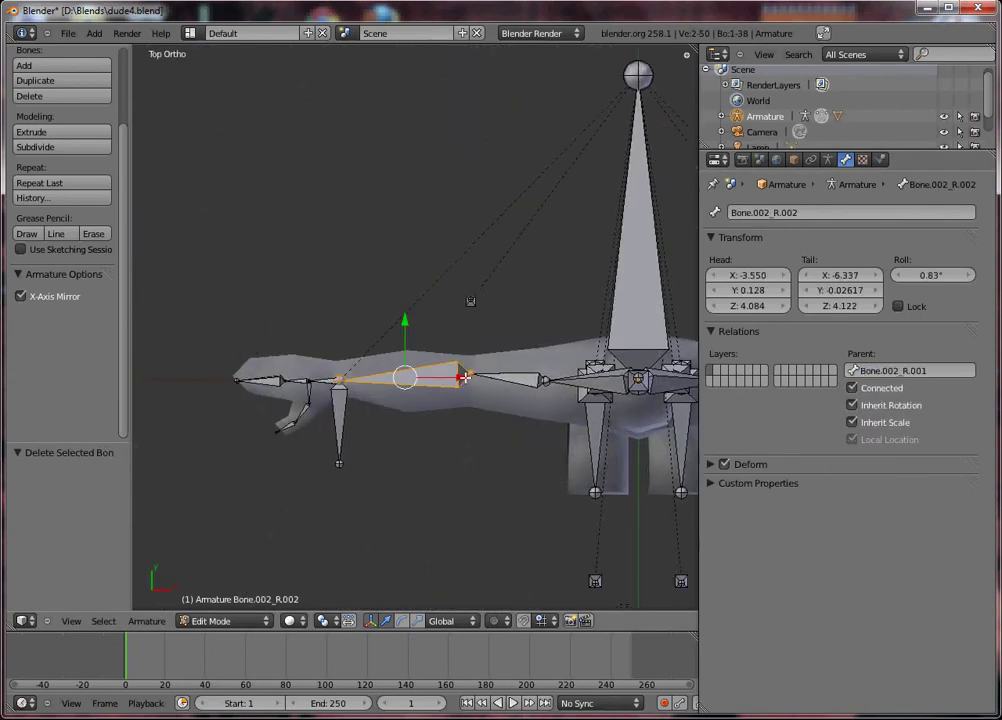
pyautogui.hotkey('ctrl', 'Tab')
pyautogui.moveTo(465, 377); pyautogui.dragTo(450, 400, button='middle')
pyautogui.press('KP_7')
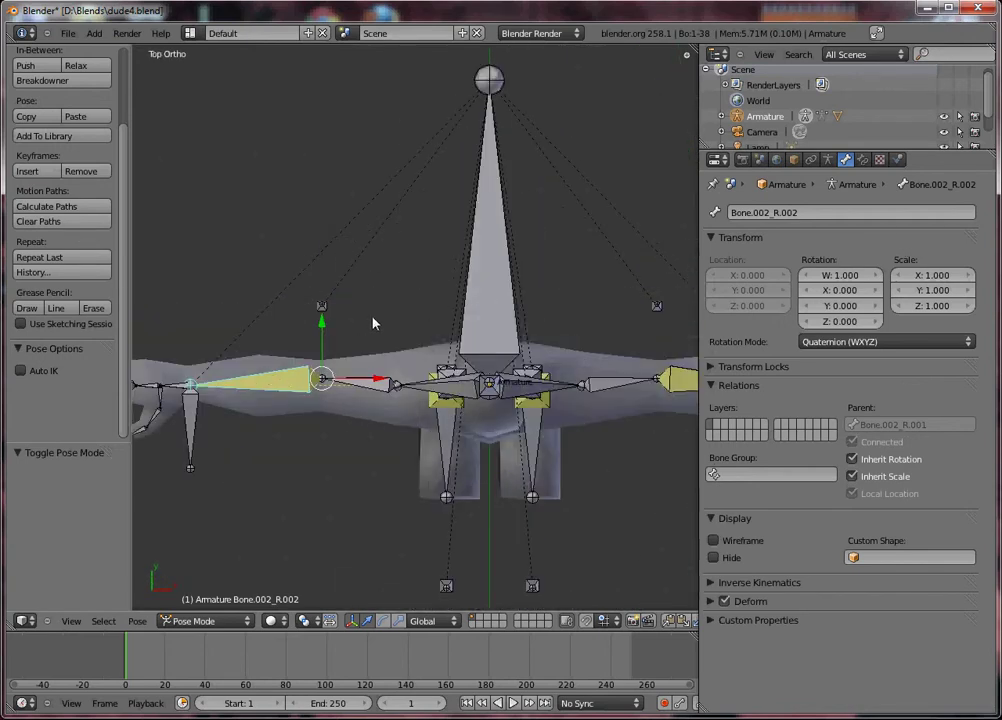
pyautogui.moveTo(343, 367)
pyautogui.mouseDown(button='middle')
pyautogui.moveTo(376, 278)
pyautogui.moveTo(480, 230)
pyautogui.moveTo(358, 352)
pyautogui.mouseUp(button='middle')
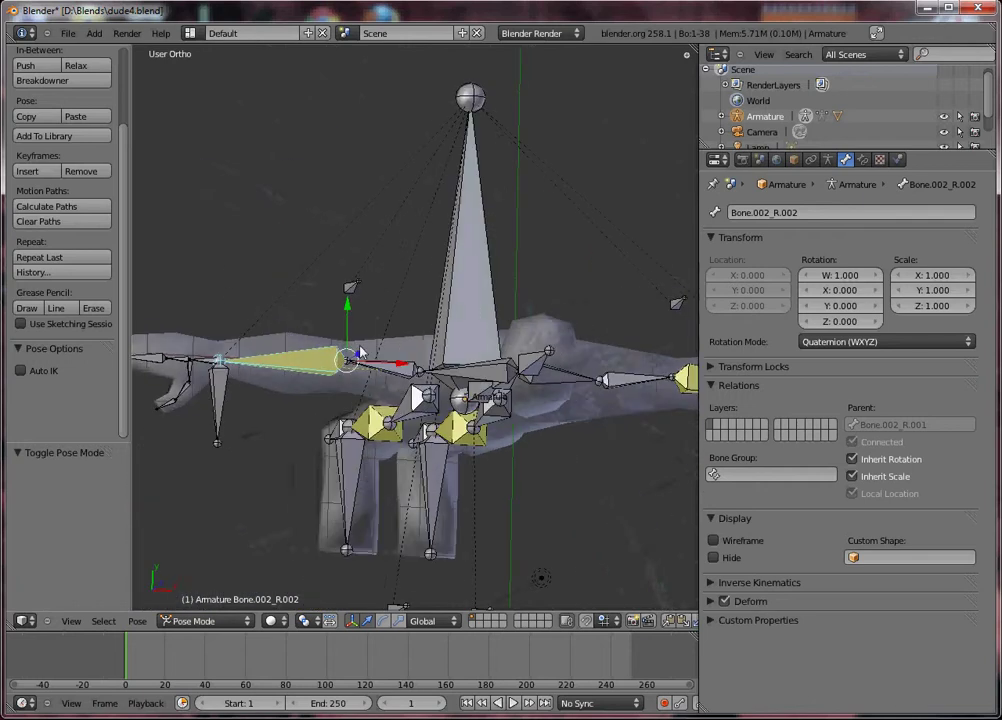
# Step: Try to add an IK constraint to the right forearm bone with Elbow_R as its target
pyautogui.rightClick(352, 290)
pyautogui.moveTo(304, 265); pyautogui.dragTo(362, 393, button='middle')
pyautogui.press('KP_7')
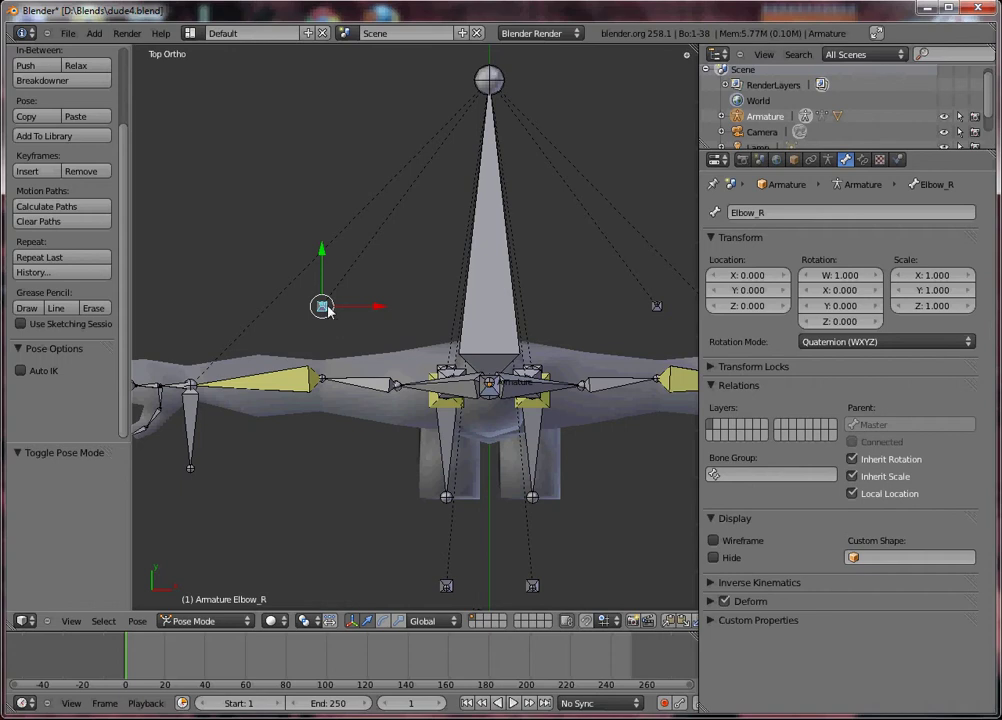
pyautogui.rightClick(310, 384)
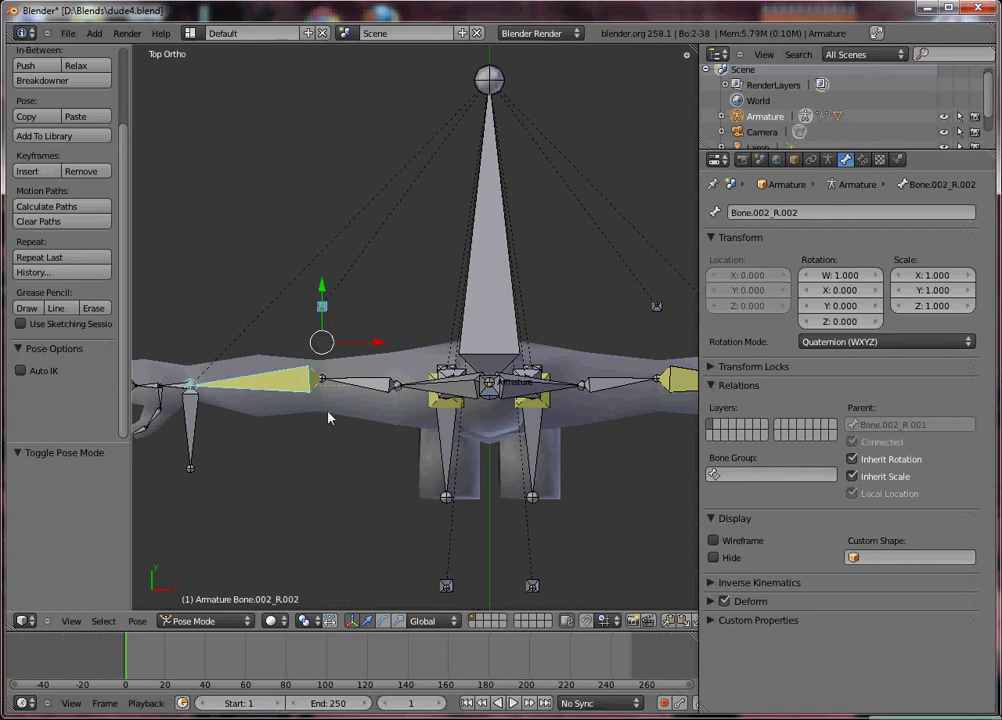
pyautogui.hotkey('shift', 'i')
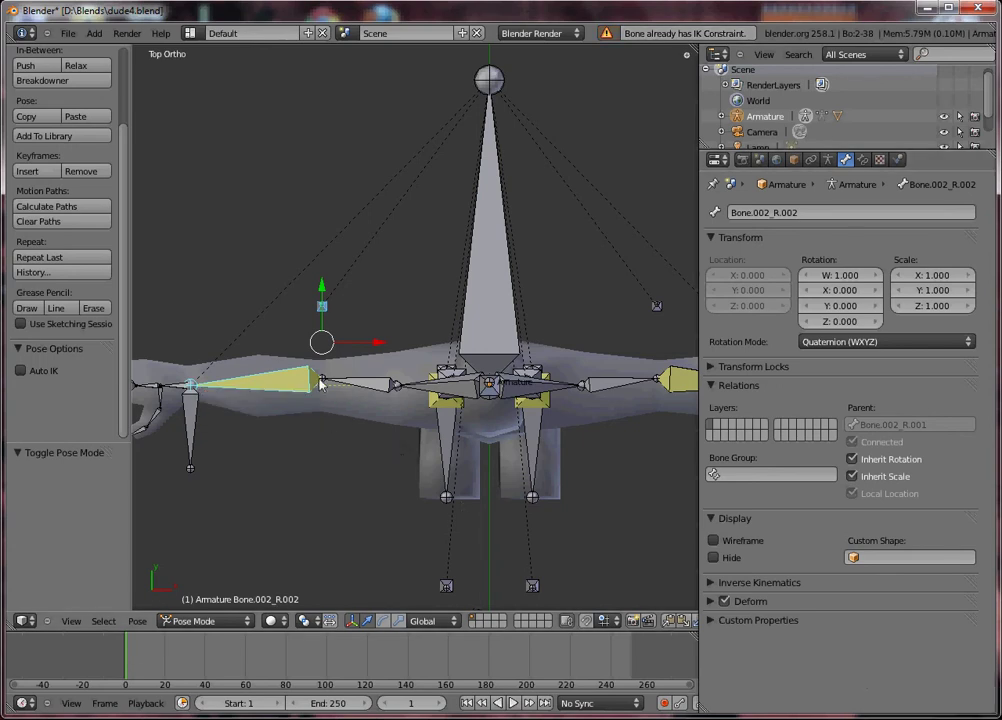
pyautogui.moveTo(320, 383); pyautogui.dragTo(358, 430, button='middle')
pyautogui.press('KP_7')
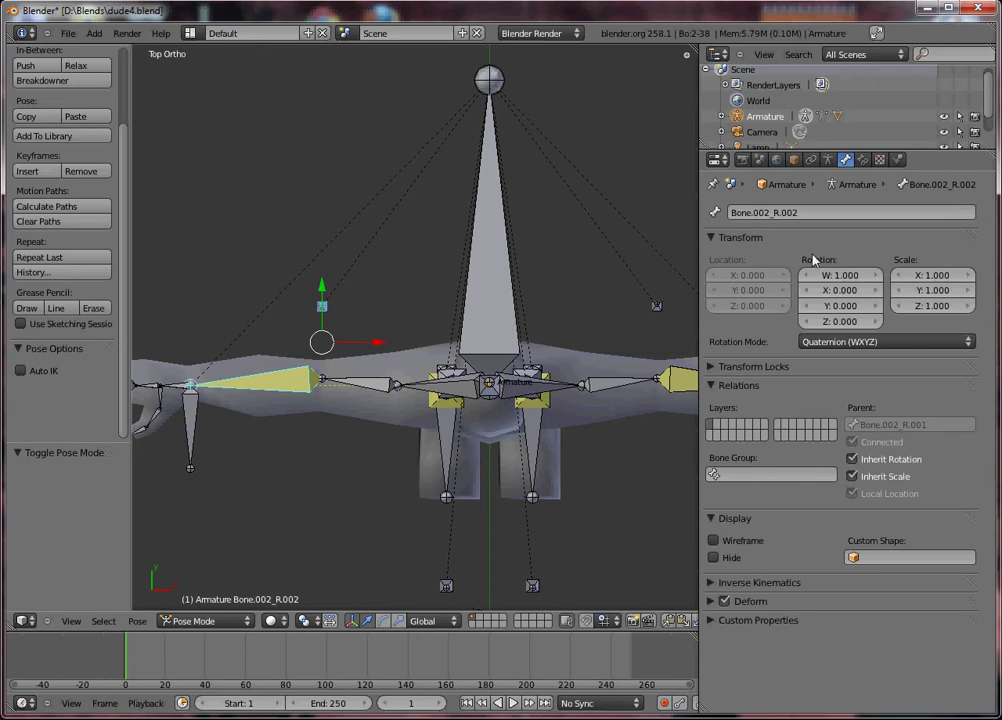
# Step: Add a Track To constraint to the right forearm bone
pyautogui.click(865, 160)
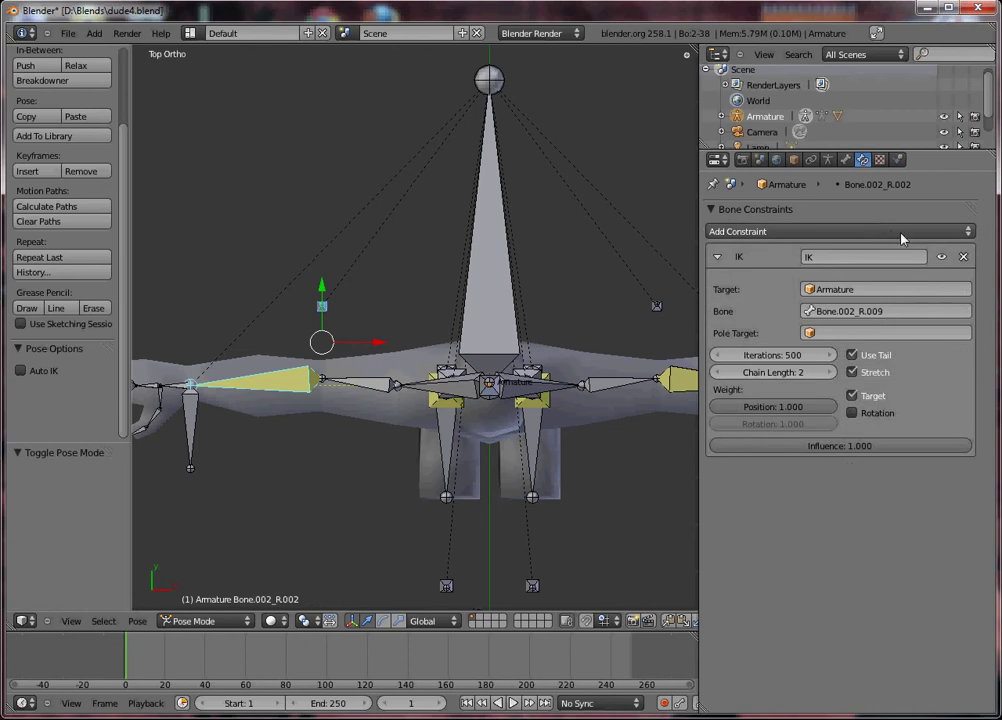
pyautogui.rightClick(303, 385)
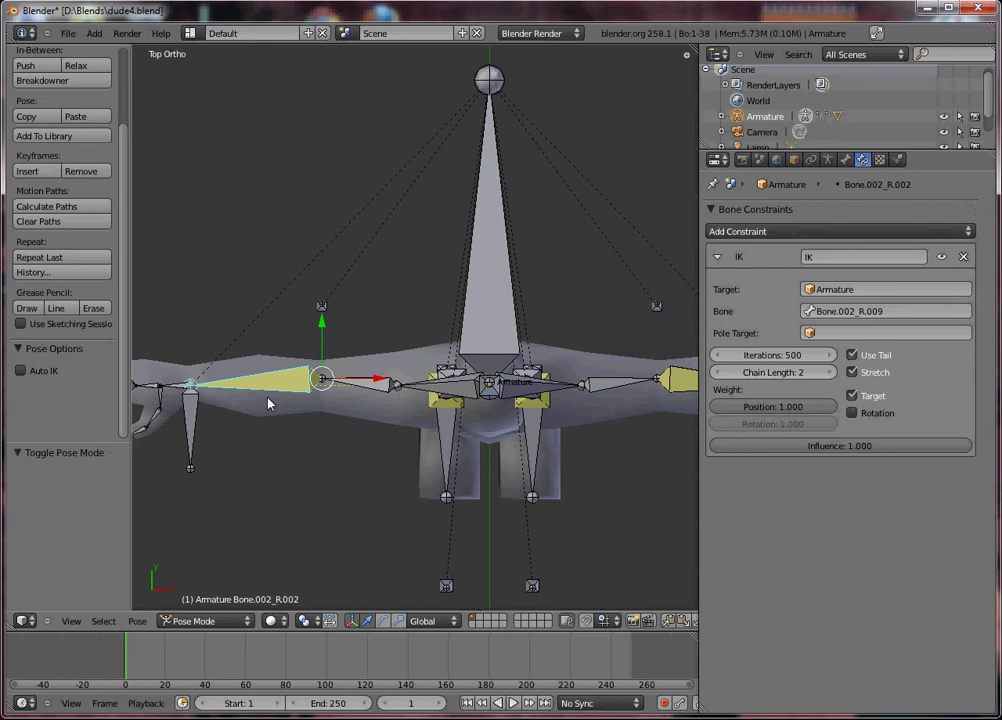
pyautogui.click(900, 233)
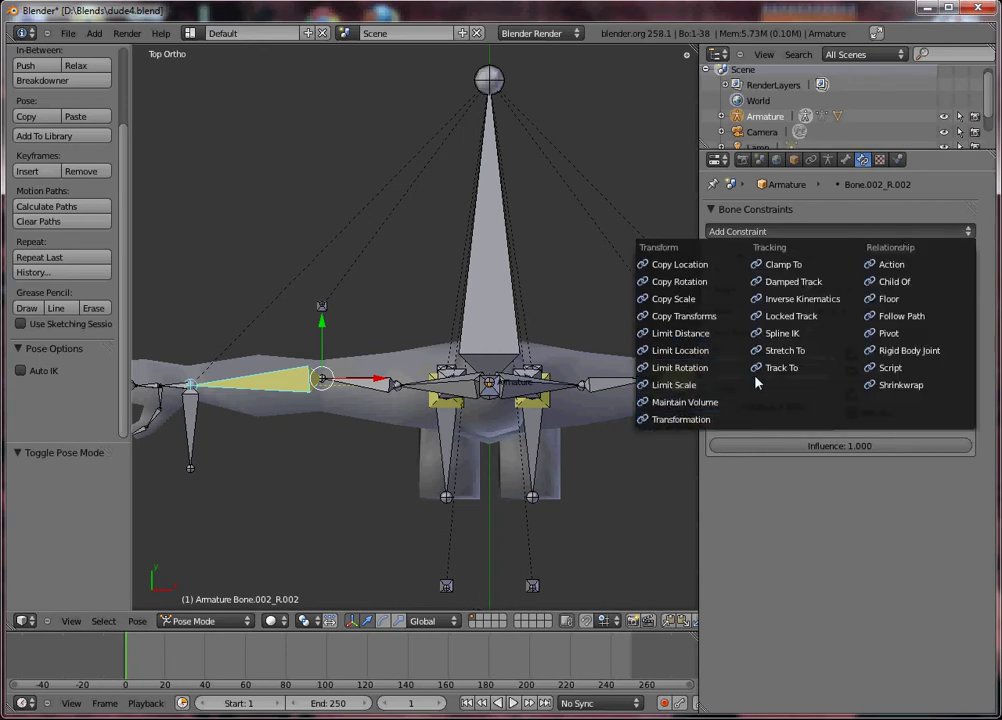
pyautogui.click(779, 369)
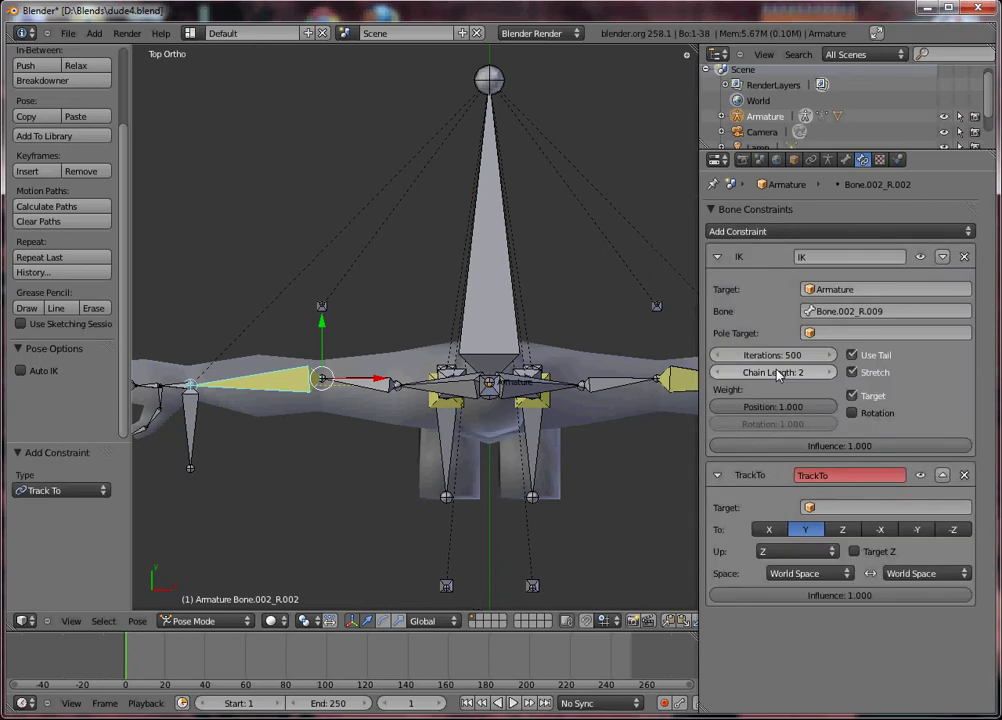
# Step: Set the Track To constraint's target to Armature and its bone to Elbow_R
pyautogui.click(858, 512)
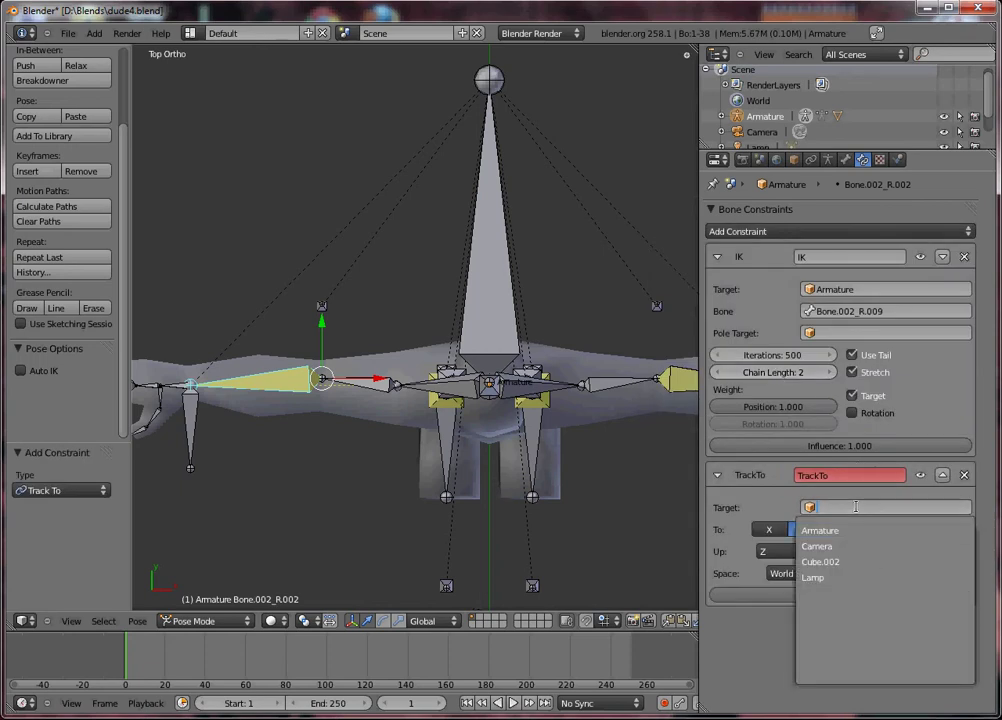
pyautogui.click(842, 513)
pyautogui.click(848, 532)
pyautogui.click(846, 531)
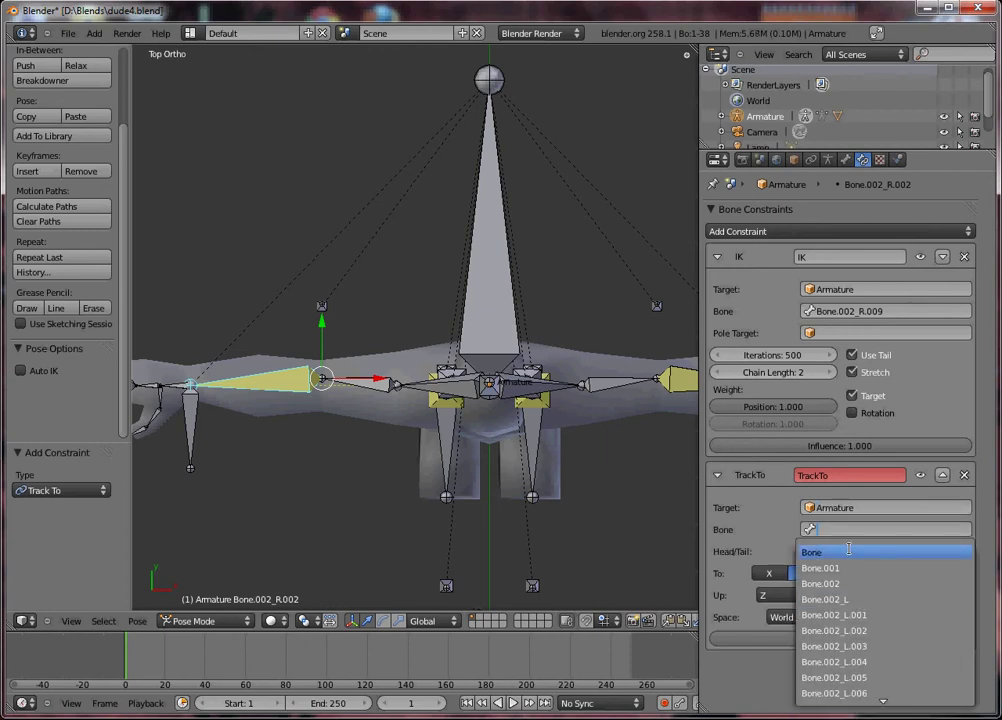
pyautogui.write('el')
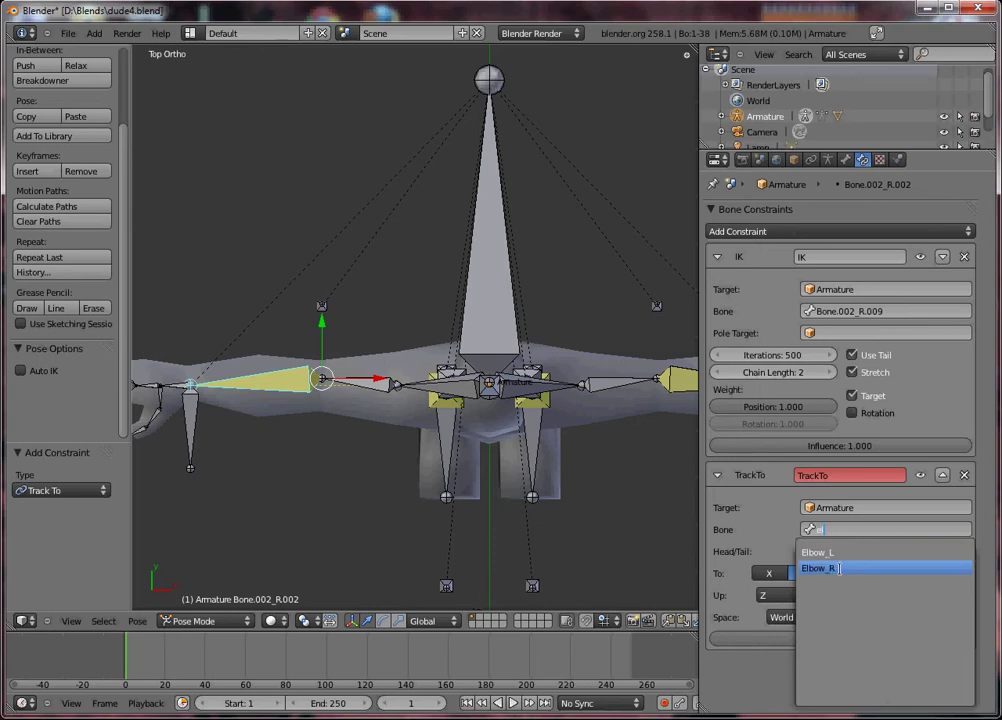
pyautogui.click(838, 568)
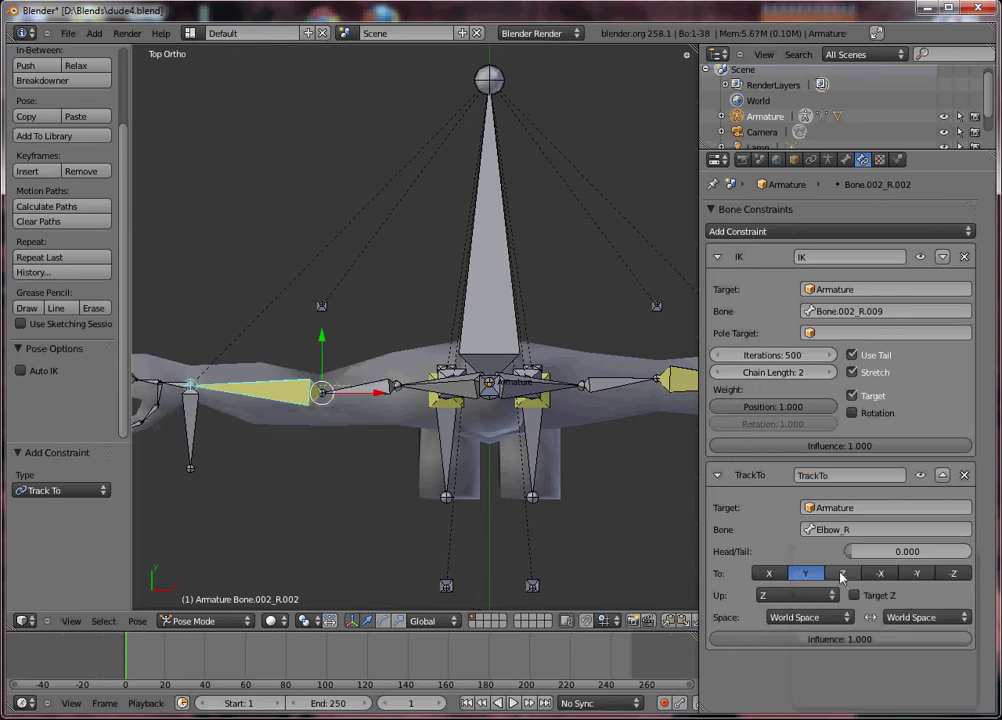
# Step: Test the forearm's Y-axis tracking by moving Elbow_R sideways, and undo the move
pyautogui.rightClick(326, 312)
pyautogui.press('g')
pyautogui.click(403, 305)
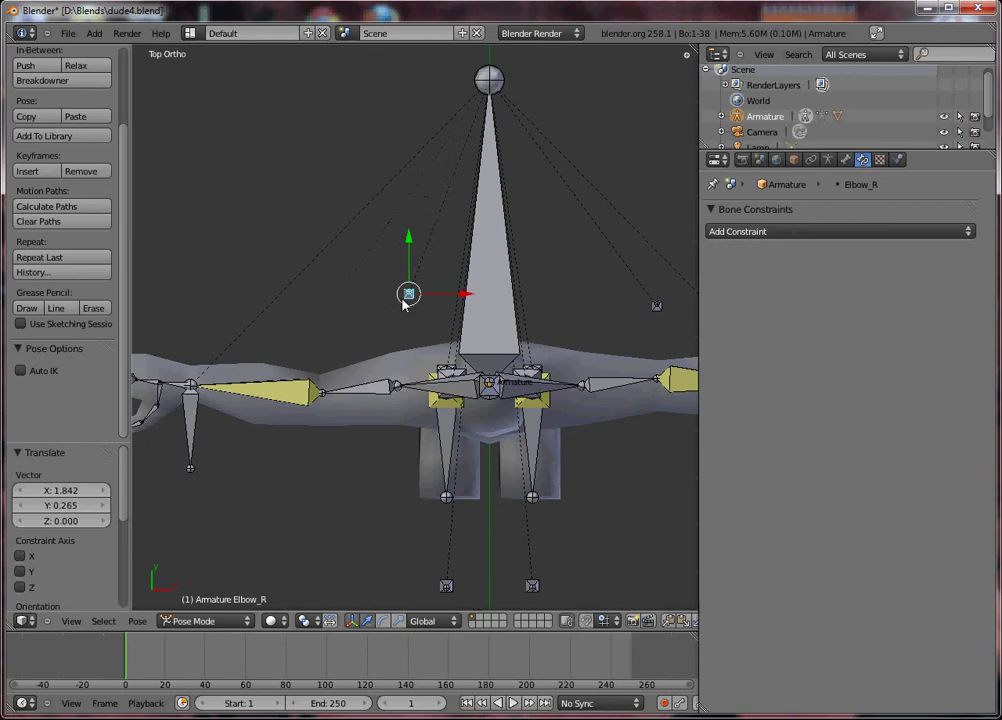
pyautogui.hotkey('ctrl', 'z')
pyautogui.hotkey('ctrl', 'z')
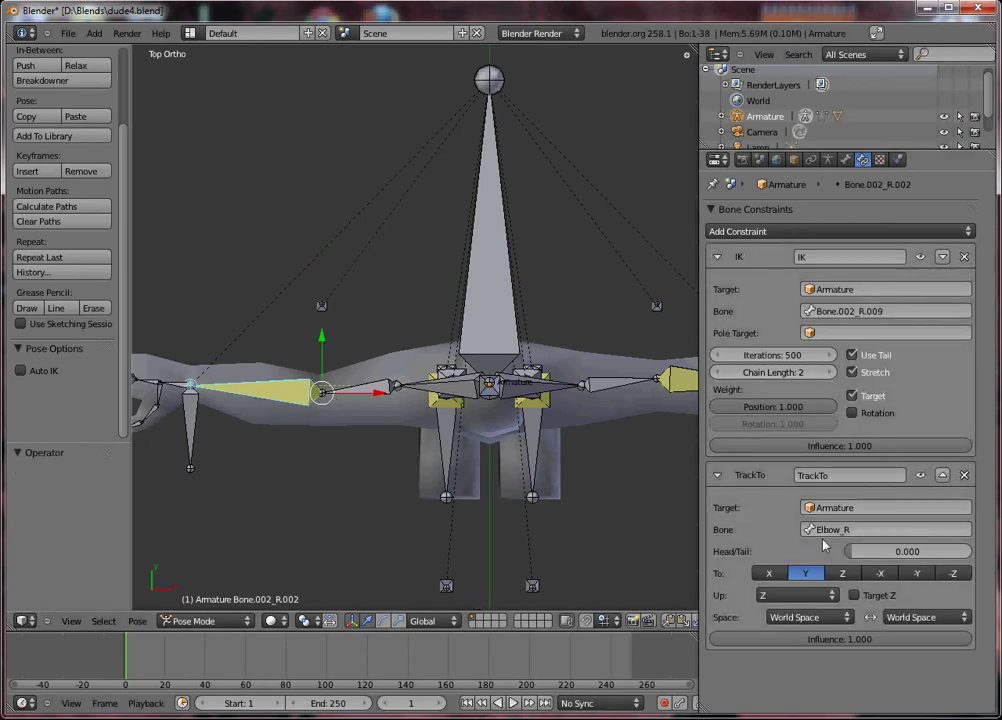
# Step: Set the Track To axis to X, test it by moving Elbow_R, and undo the move
pyautogui.click(772, 575)
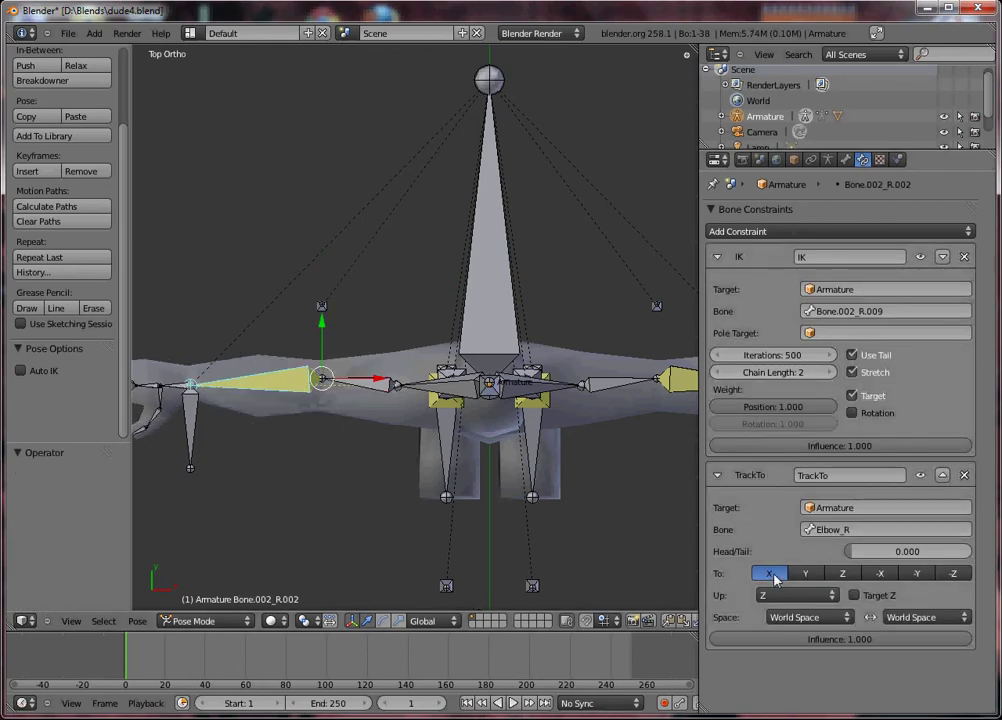
pyautogui.rightClick(321, 305)
pyautogui.press('g')
pyautogui.click(330, 232)
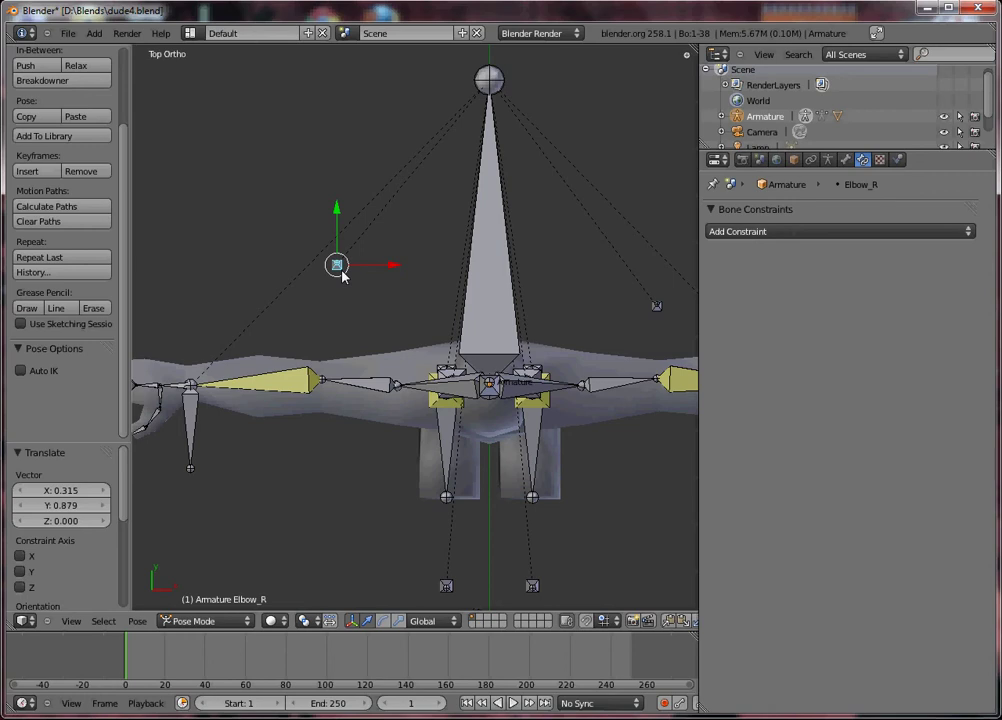
pyautogui.hotkey('ctrl', 'z')
# Step: Try the Z and X tracking axes on the right forearm's Track To constraint and set it to -X
pyautogui.rightClick(313, 388)
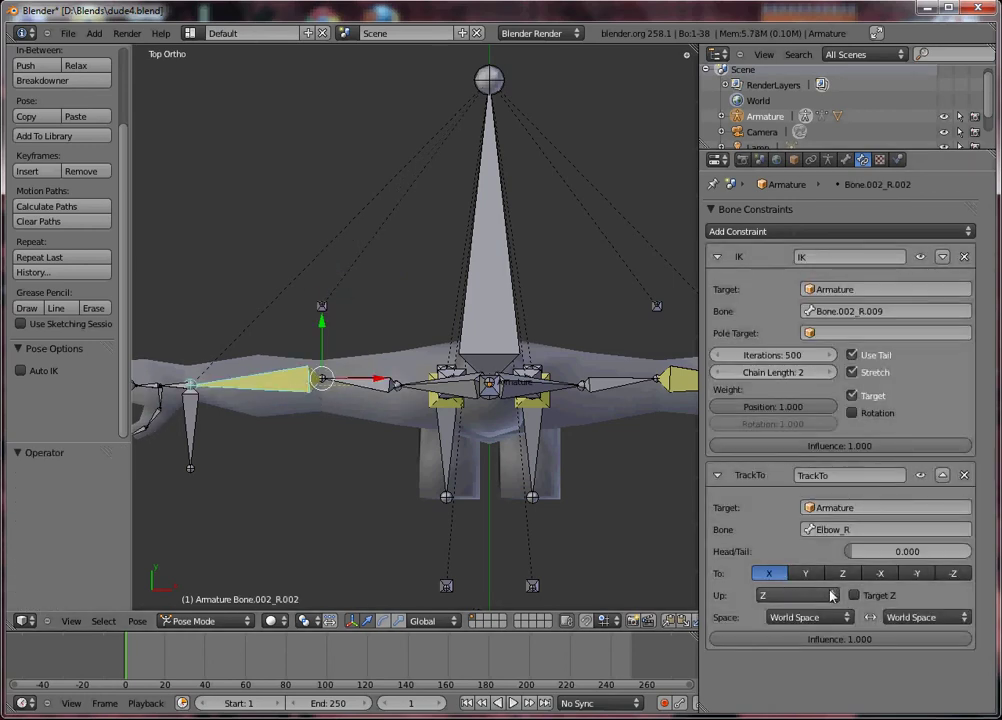
pyautogui.moveTo(560, 300); pyautogui.dragTo(560, 430, button='middle')
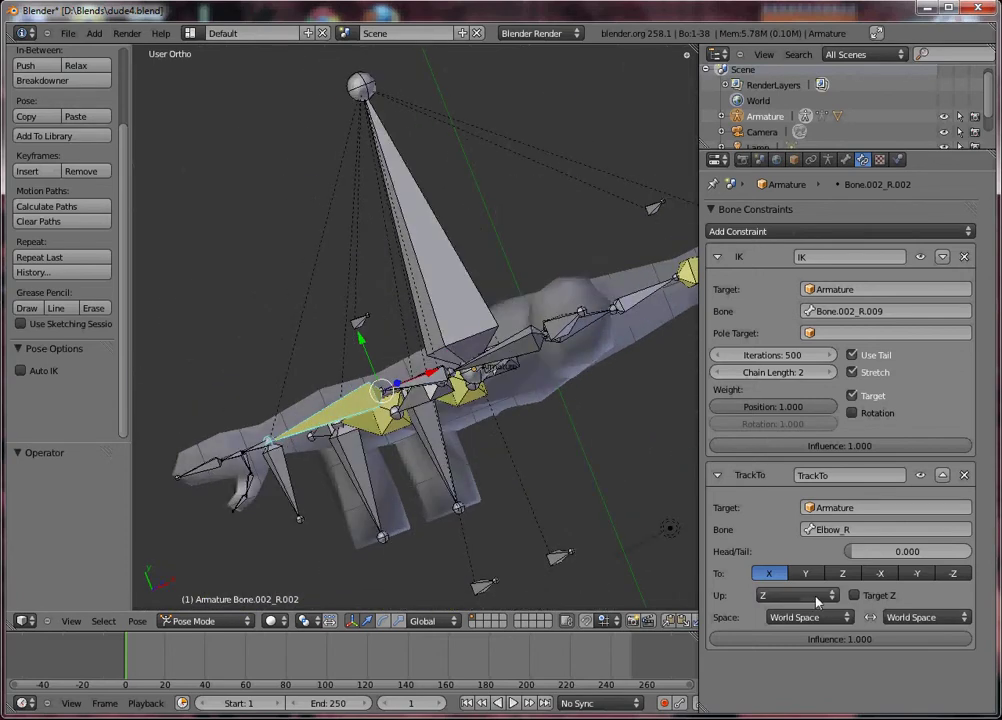
pyautogui.click(882, 574)
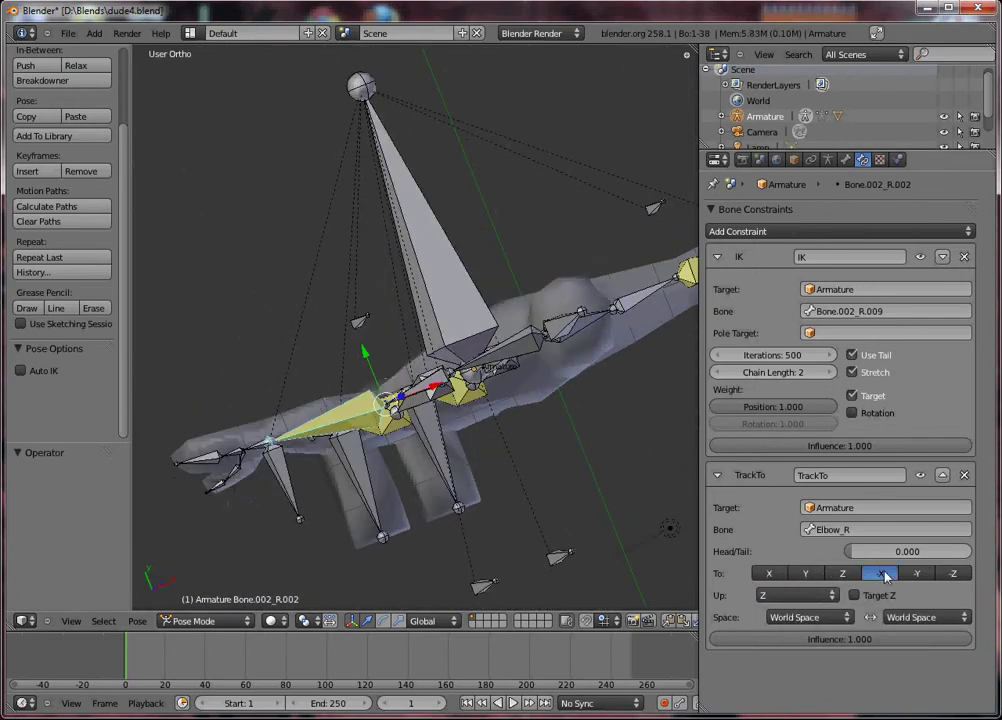
pyautogui.moveTo(650, 500); pyautogui.dragTo(678, 472, button='middle')
pyautogui.click(840, 574)
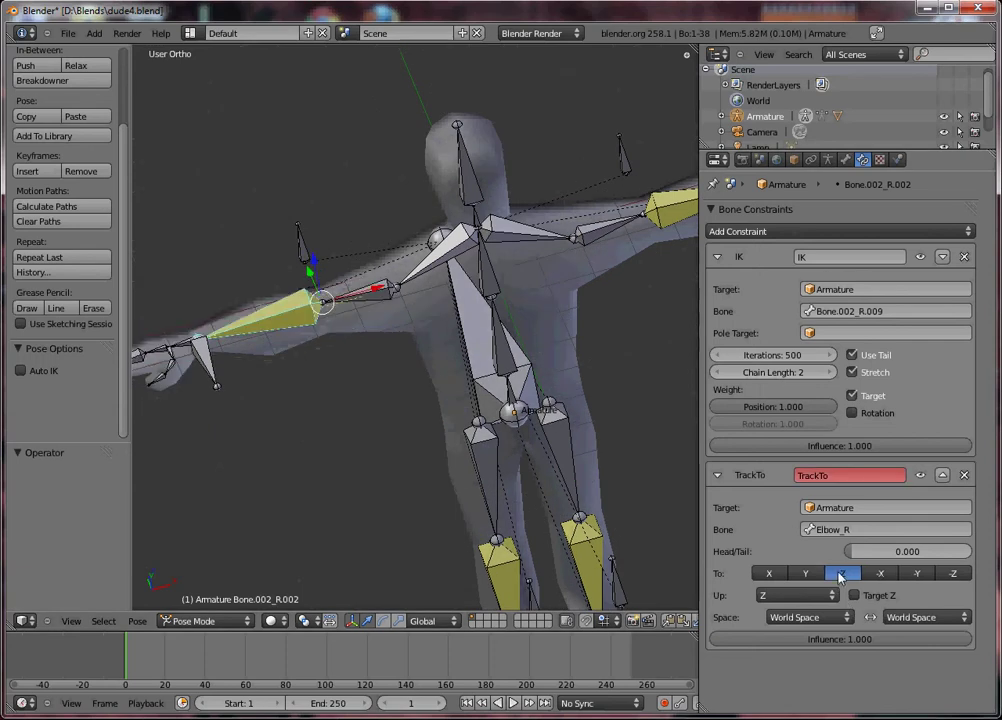
pyautogui.click(769, 573)
pyautogui.moveTo(440, 435); pyautogui.dragTo(853, 560, button='middle')
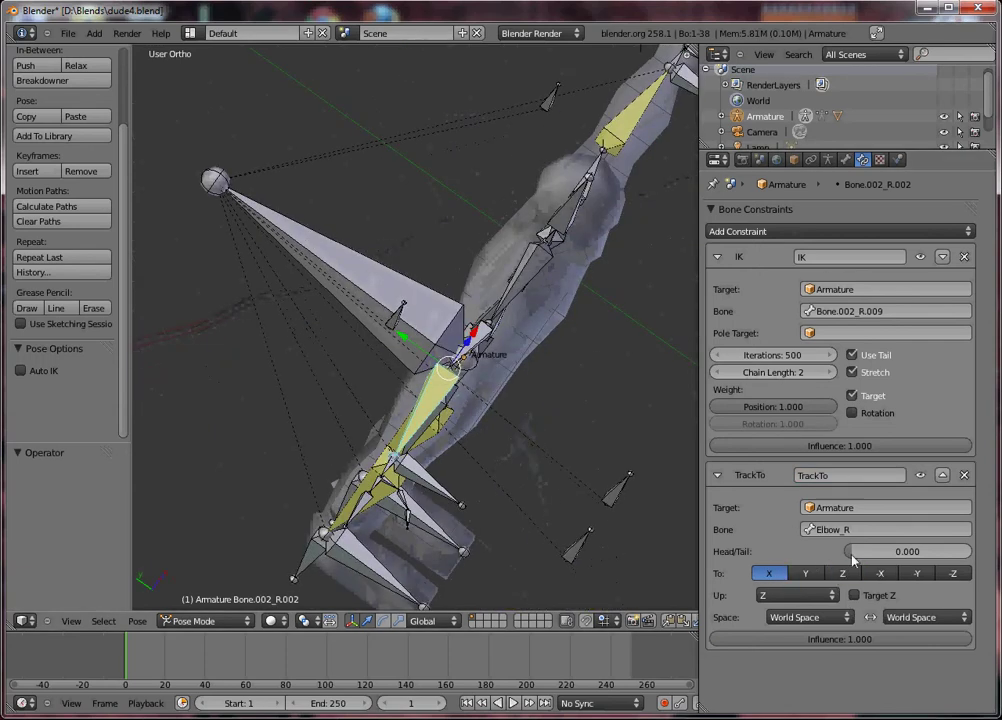
pyautogui.moveTo(435, 421); pyautogui.dragTo(347, 333, button='middle')
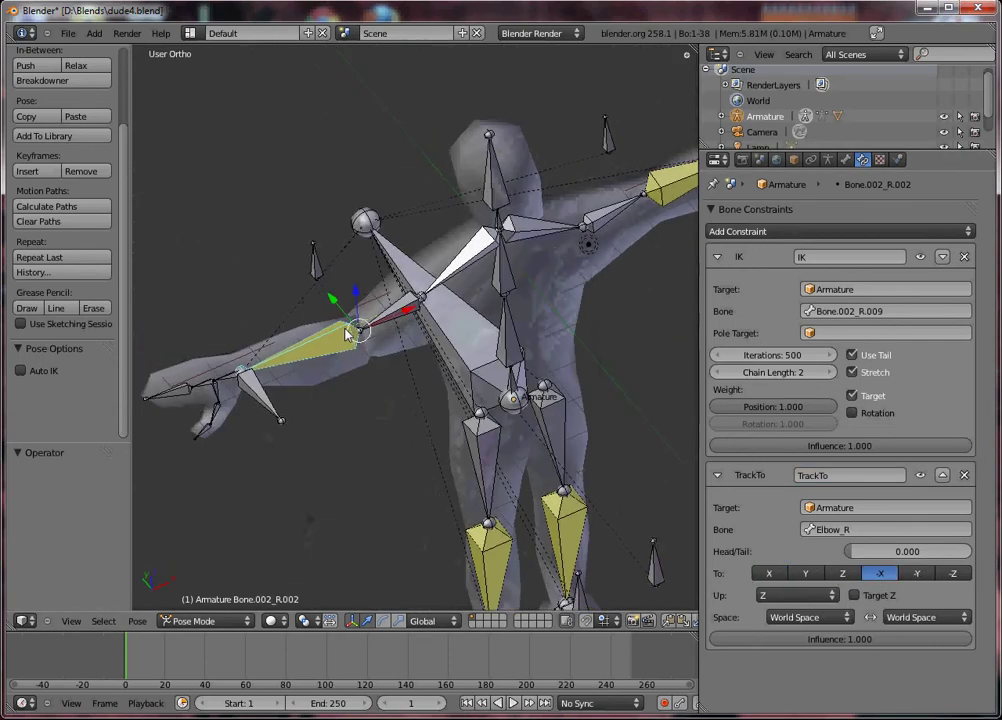
# Step: Move the right wrist control bone in the top view by about 1.46 in X and -1.278 in Y to bend the arm
pyautogui.press('KP_7')
pyautogui.rightClick(191, 425)
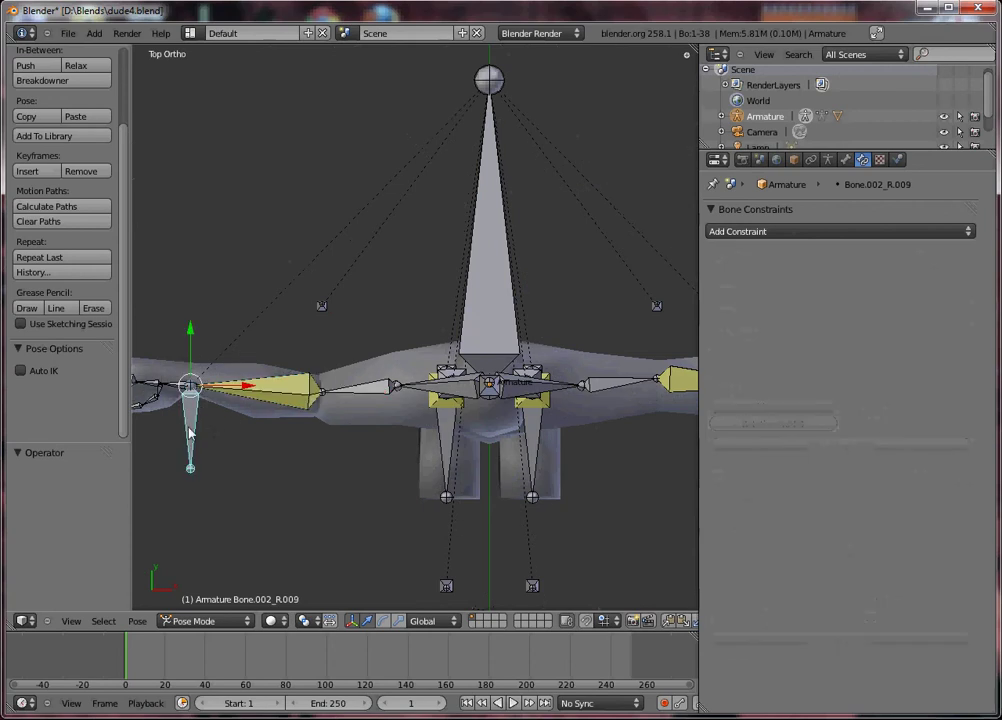
pyautogui.press('g')
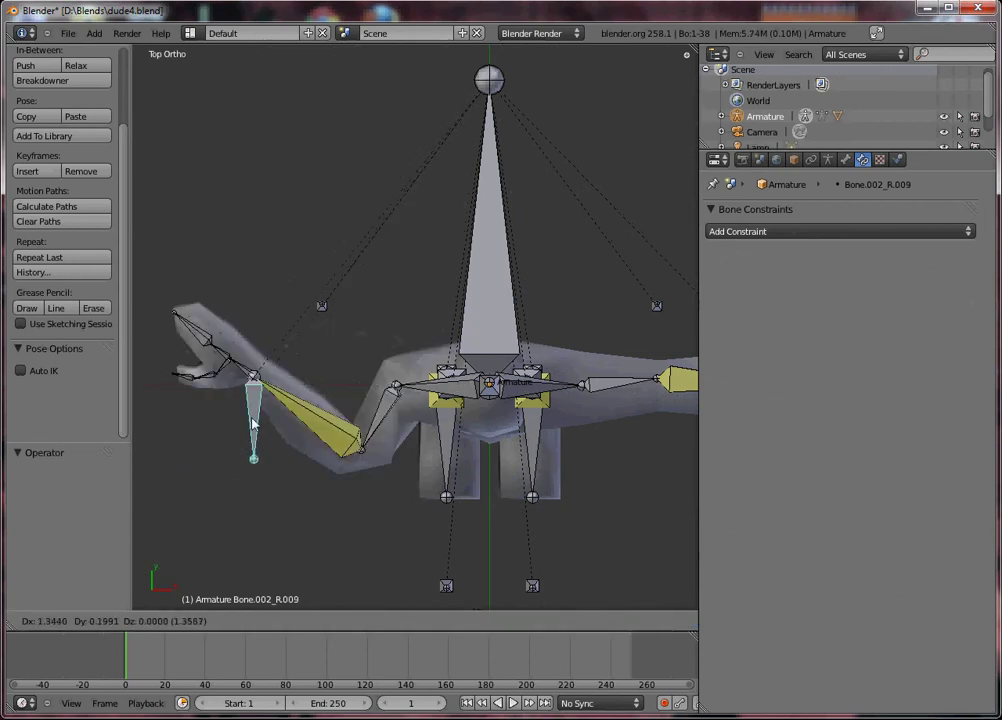
pyautogui.click(313, 441)
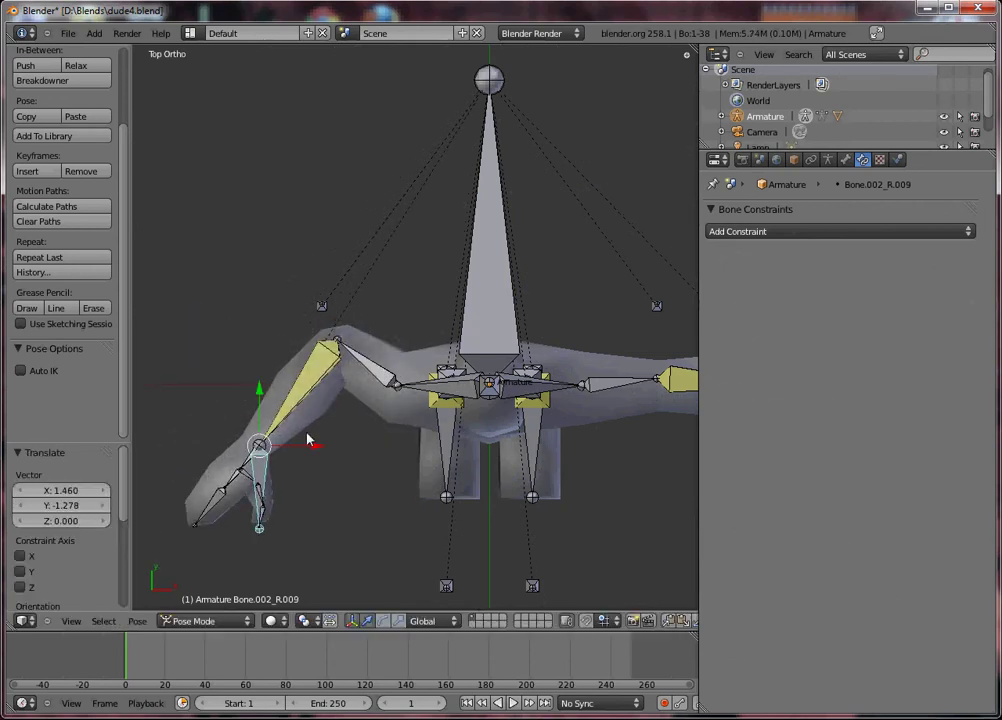
# Step: Lower the right wrist control bone in the front view by about 0.481 in X and -2.373 in Z
pyautogui.moveTo(313, 441); pyautogui.dragTo(370, 377, button='middle')
pyautogui.press('KP_1')
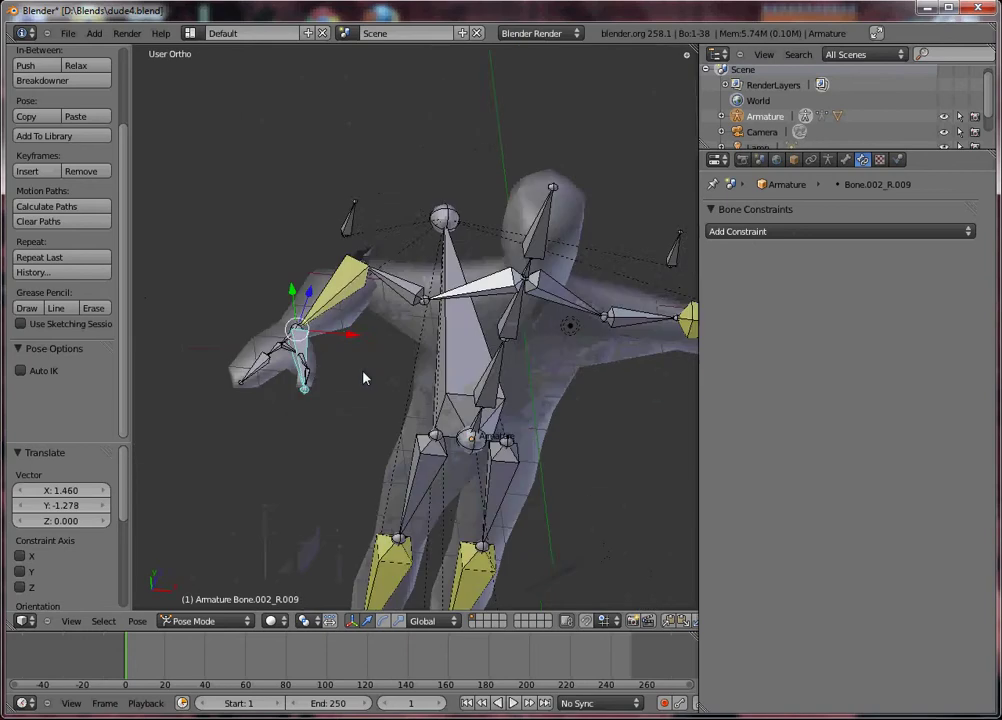
pyautogui.press('KP_7')
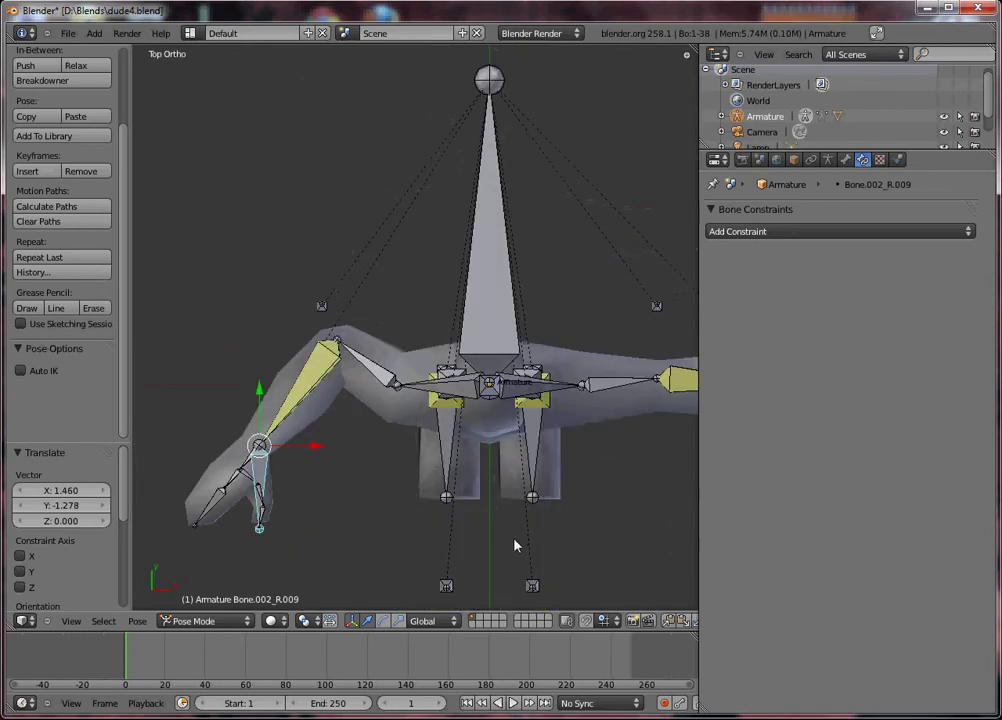
pyautogui.press('KP_1')
pyautogui.press('g')
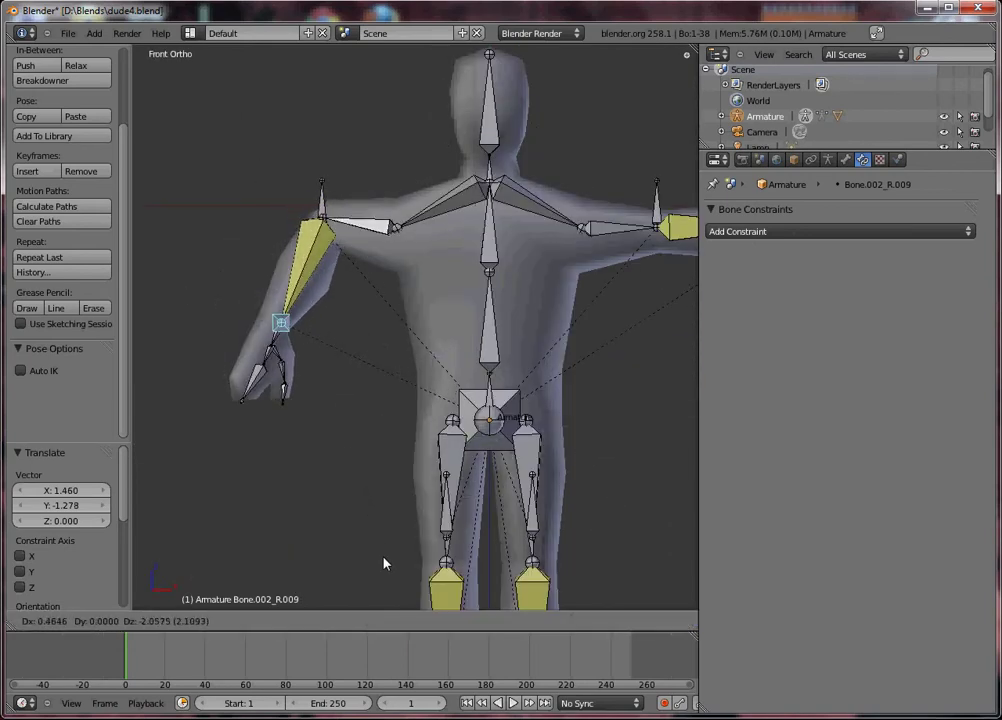
pyautogui.click(385, 565)
# Step: Move Elbow_R by about 1.012 in X and -1.062 in Z, and inspect the right forearm bone's tracking
pyautogui.rightClick(322, 190)
pyautogui.press('g')
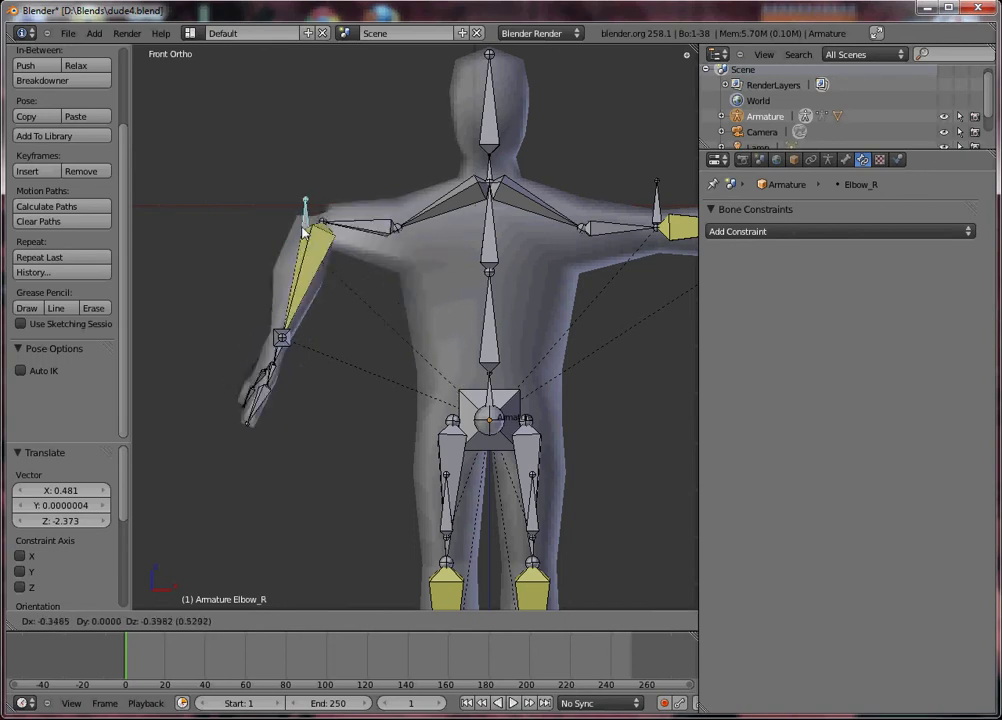
pyautogui.click(372, 265)
pyautogui.rightClick(325, 268)
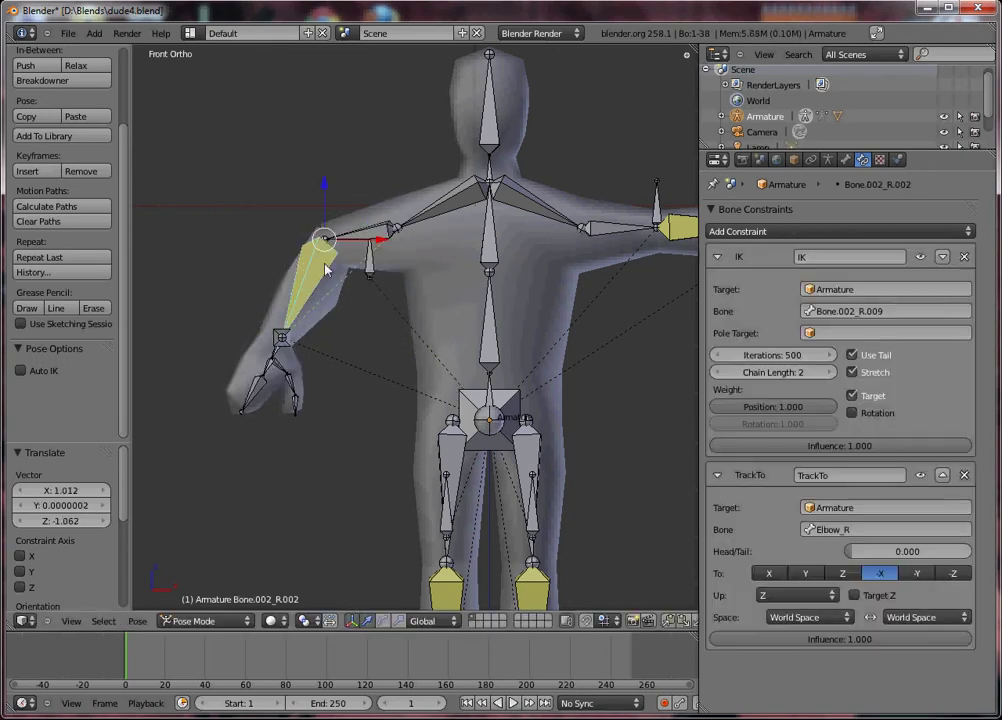
pyautogui.moveTo(295, 345); pyautogui.dragTo(418, 409, button='middle')
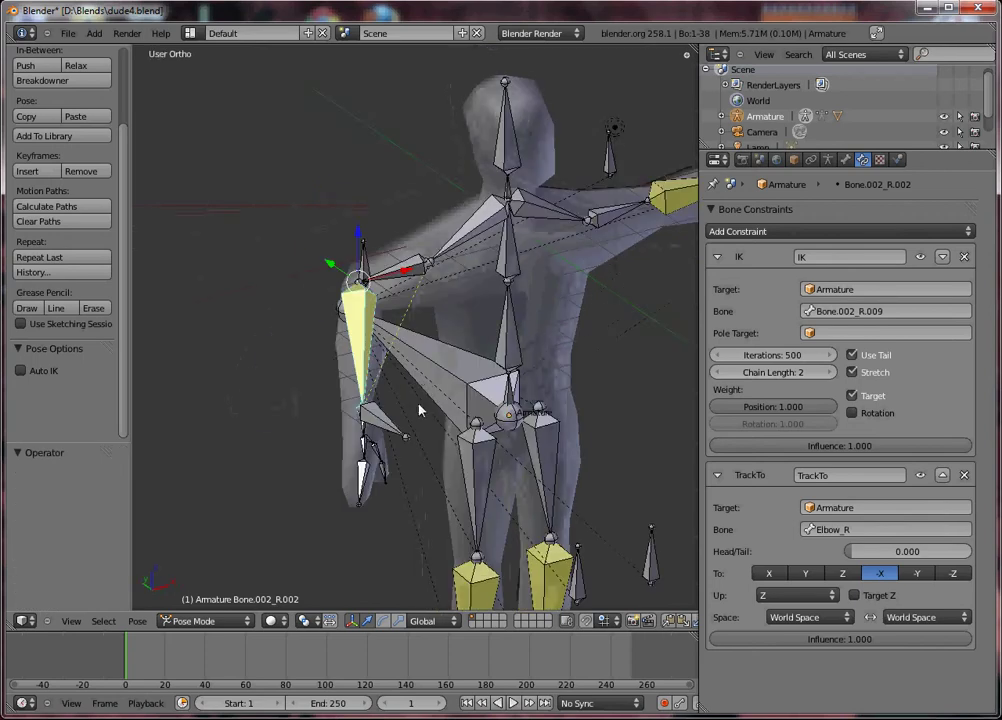
# Step: Undo the test moves of Elbow_R and the right wrist control bone, and delete the right forearm bone's Track To constraint
pyautogui.press('KP_7')
pyautogui.rightClick(369, 305)
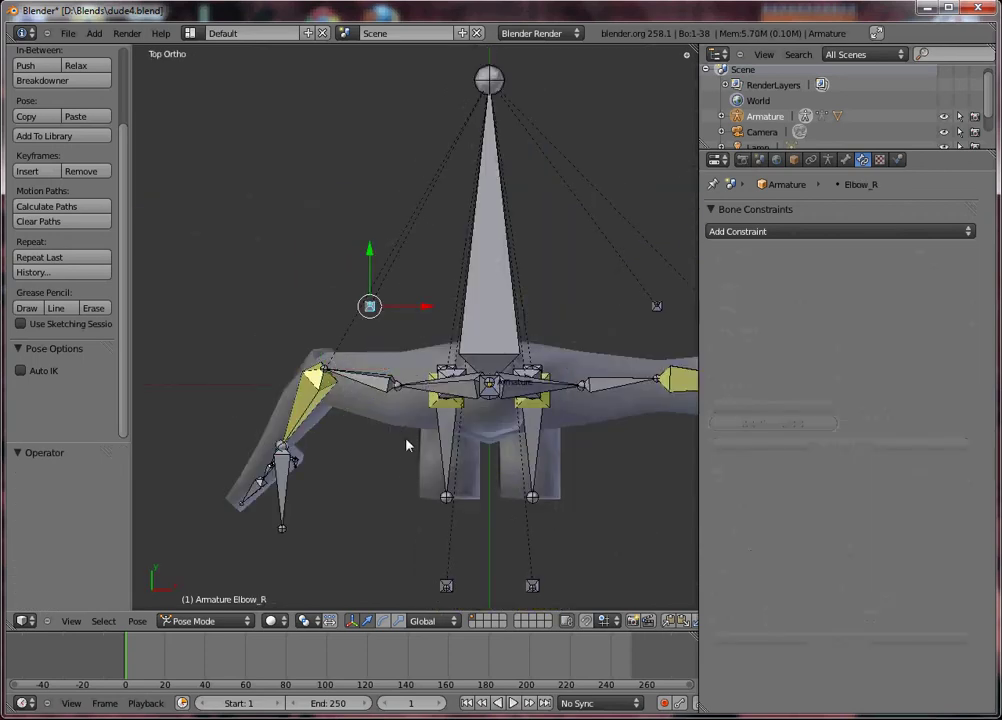
pyautogui.hotkey('ctrl', 'z')
pyautogui.hotkey('ctrl', 'z')
pyautogui.hotkey('ctrl', 'z')
pyautogui.hotkey('ctrl', 'z')
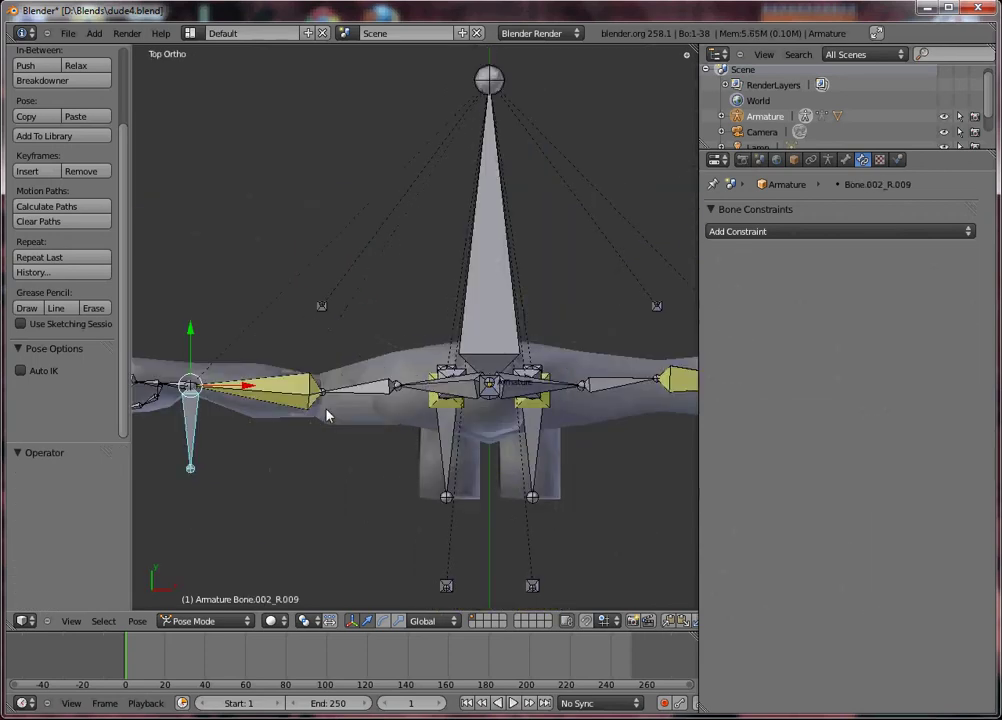
pyautogui.rightClick(300, 393)
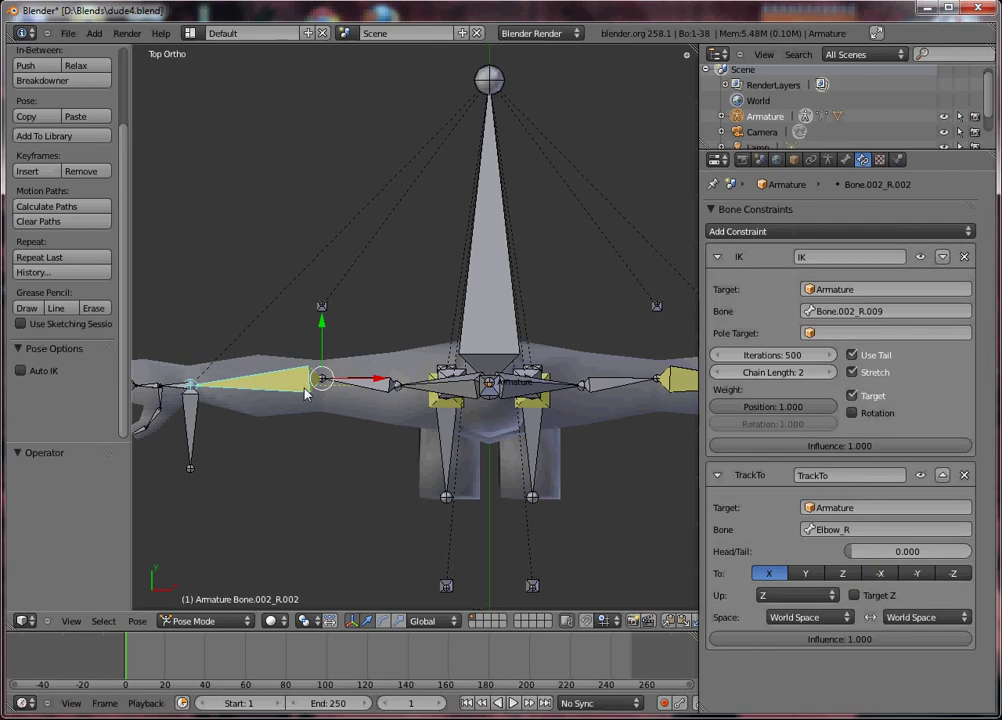
pyautogui.click(964, 475)
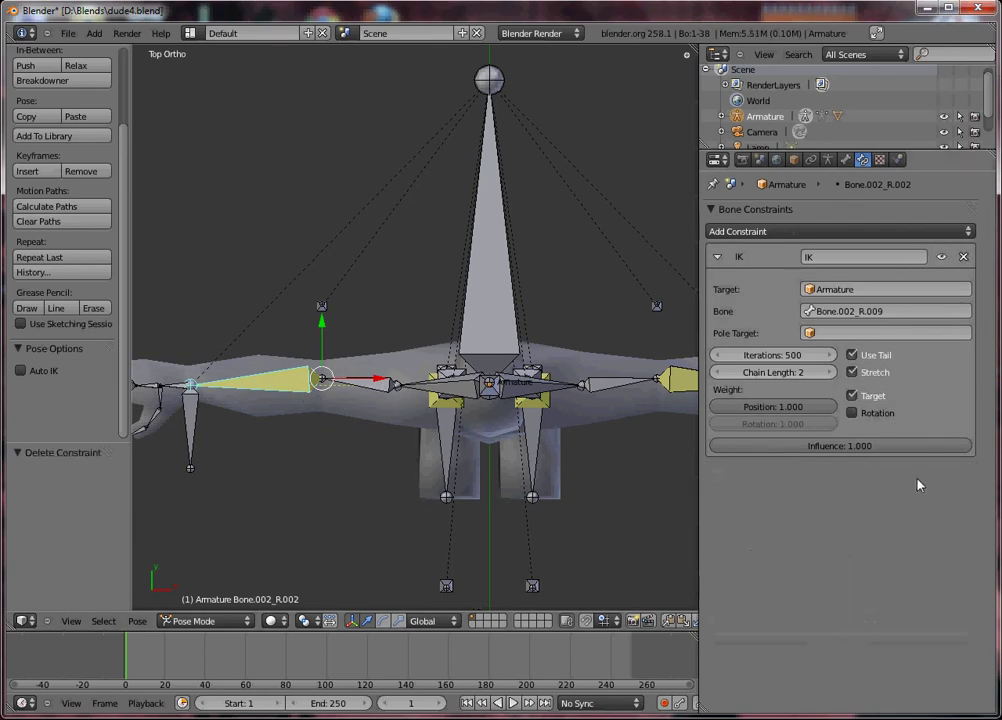
# Step: Add an IK constraint to the right upper arm bone targeting Elbow_R, with a chain length of 1
pyautogui.rightClick(368, 386)
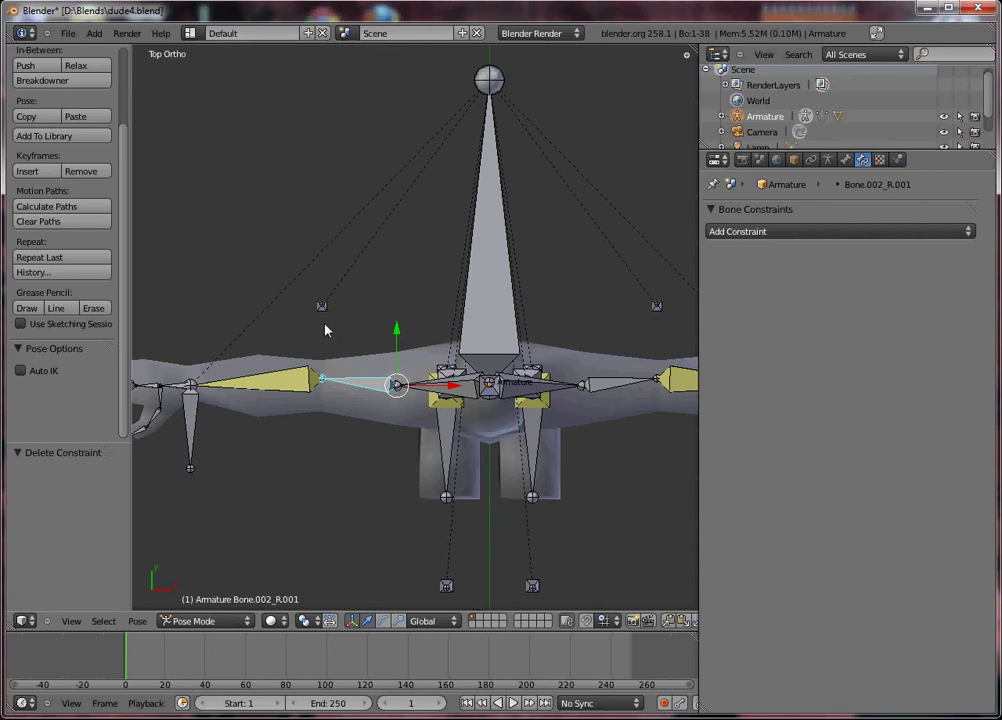
pyautogui.rightClick(322, 307)
pyautogui.rightClick(363, 389)
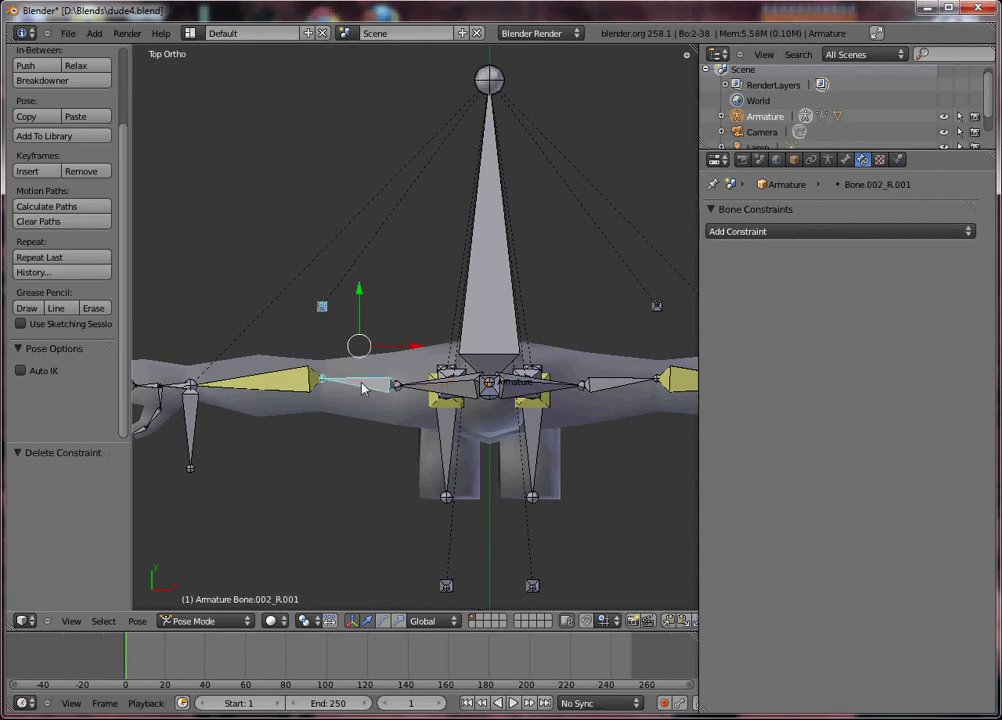
pyautogui.hotkey('shift', 'i')
pyautogui.click(363, 389)
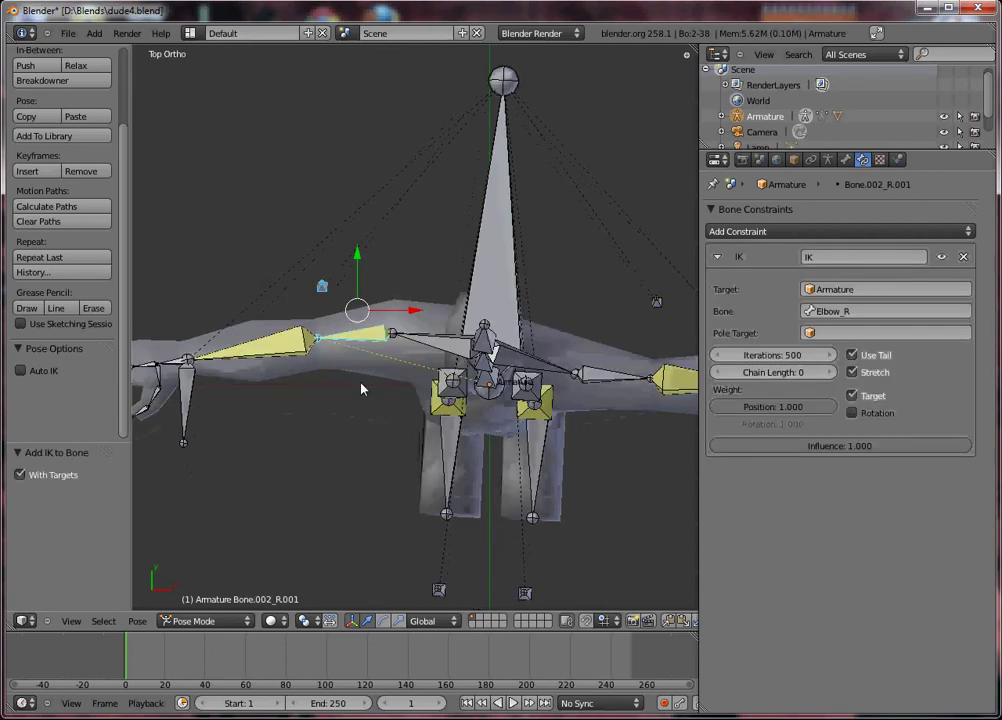
pyautogui.click(826, 376)
# Step: Try moving Elbow_R in the top view, undo the move, and inspect the arm from the side
pyautogui.rightClick(330, 311)
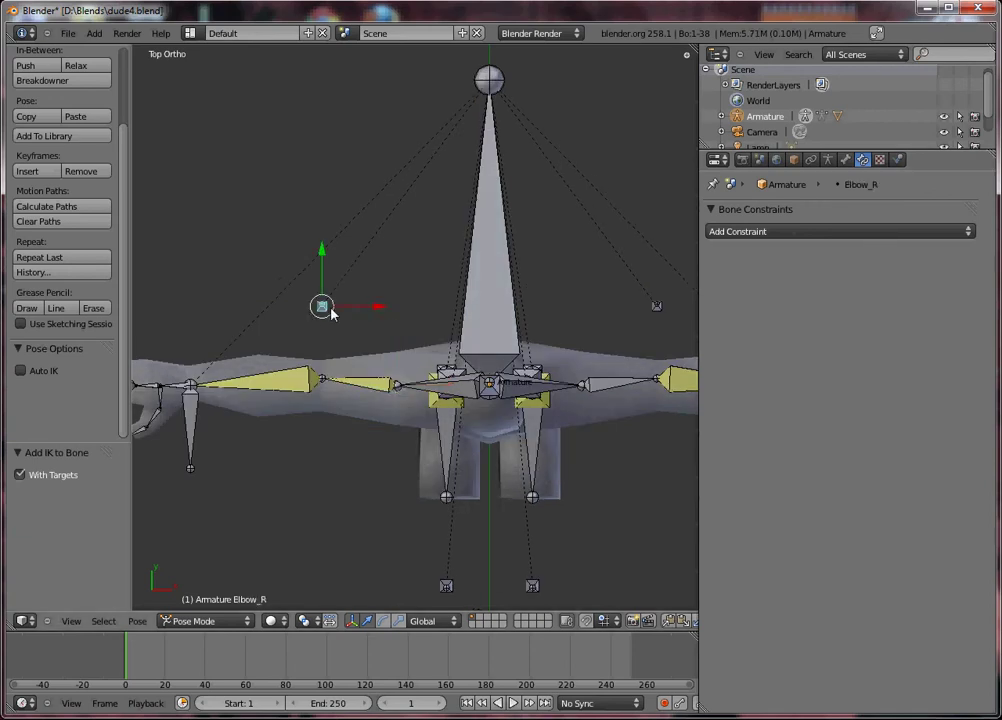
pyautogui.press('g')
pyautogui.click(342, 262)
pyautogui.hotkey('ctrl', 'z')
pyautogui.press('KP_3')
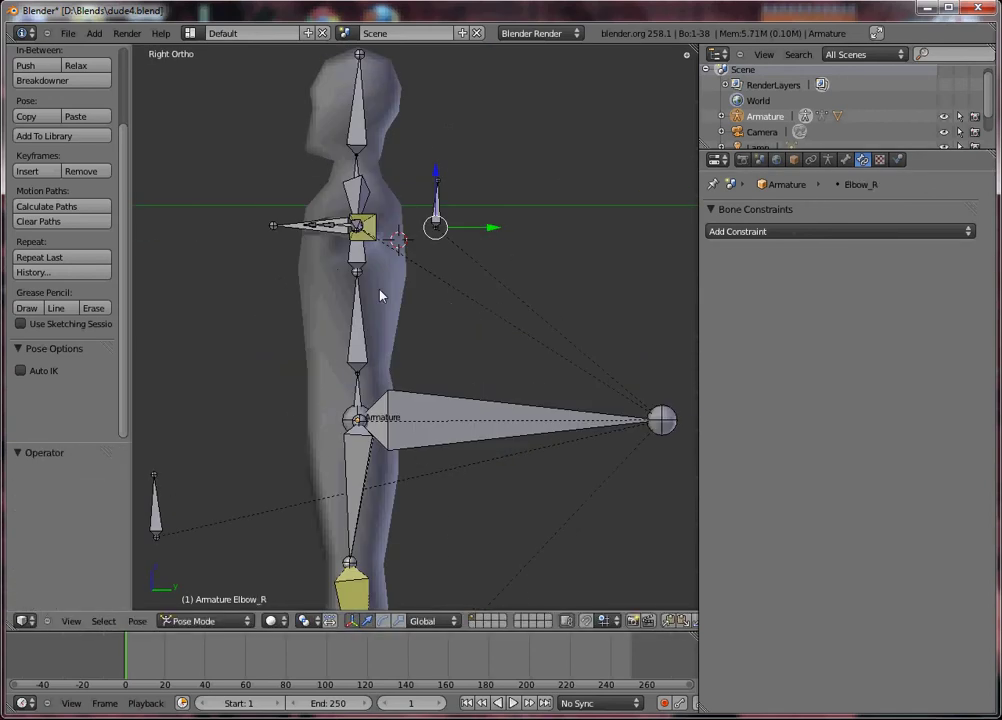
pyautogui.moveTo(331, 291); pyautogui.dragTo(418, 313, button='middle')
pyautogui.press('KP_7')
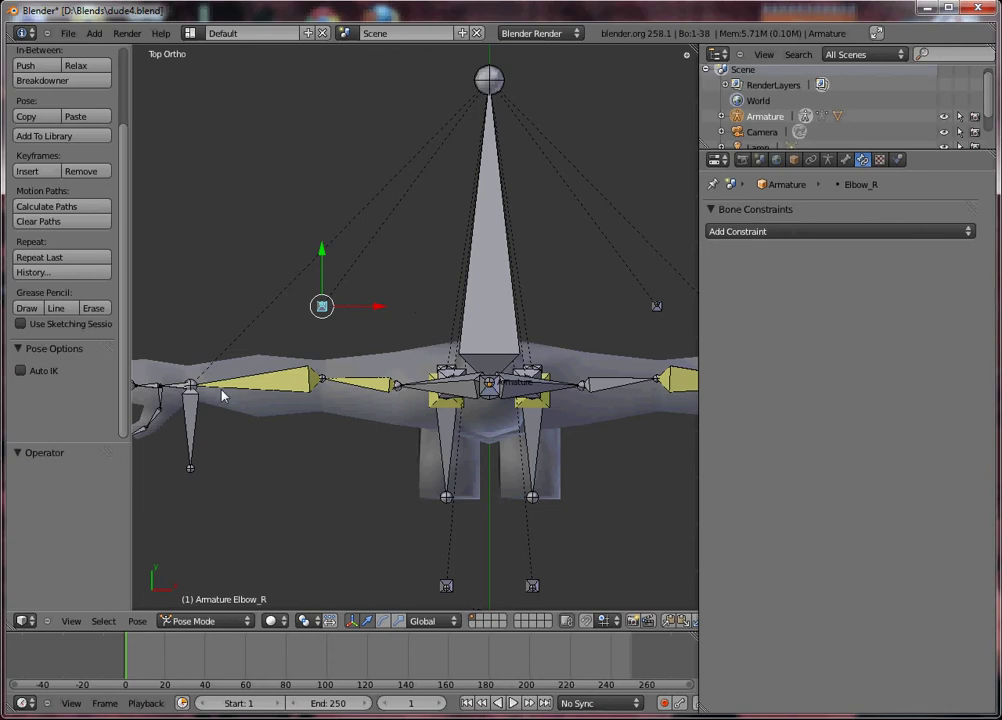
# Step: Move the right wrist control bone by about 0.714 X, -1.692 Y in the top view and 1.195 X, -2.589 Z in the front view
pyautogui.rightClick(200, 420)
pyautogui.press('g')
pyautogui.click(245, 510)
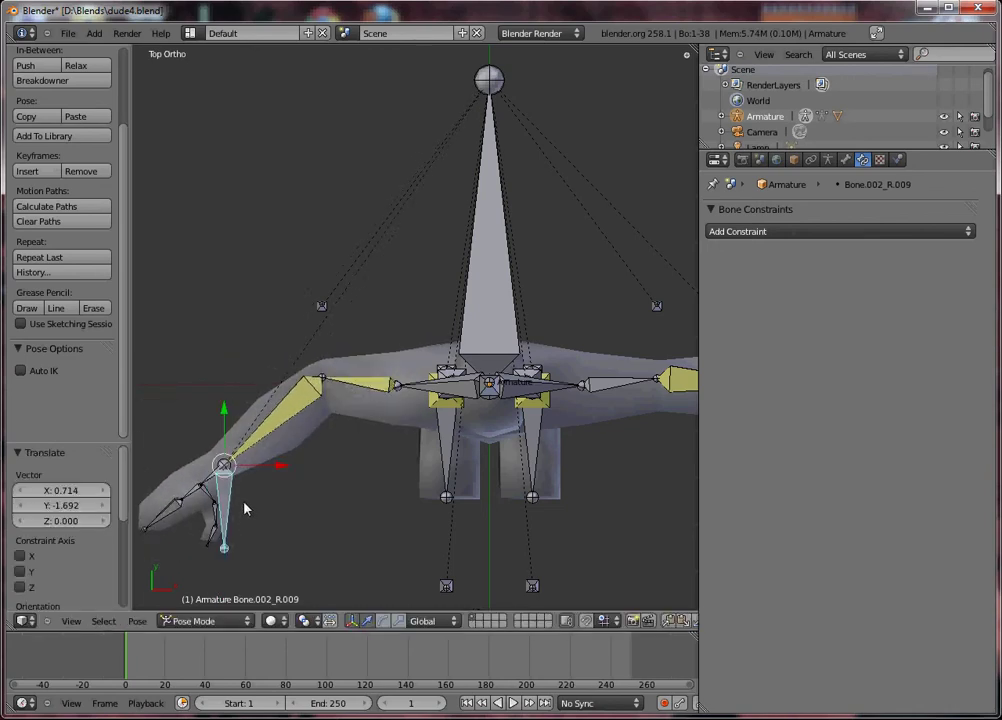
pyautogui.press('KP_1')
pyautogui.press('g')
pyautogui.click(300, 627)
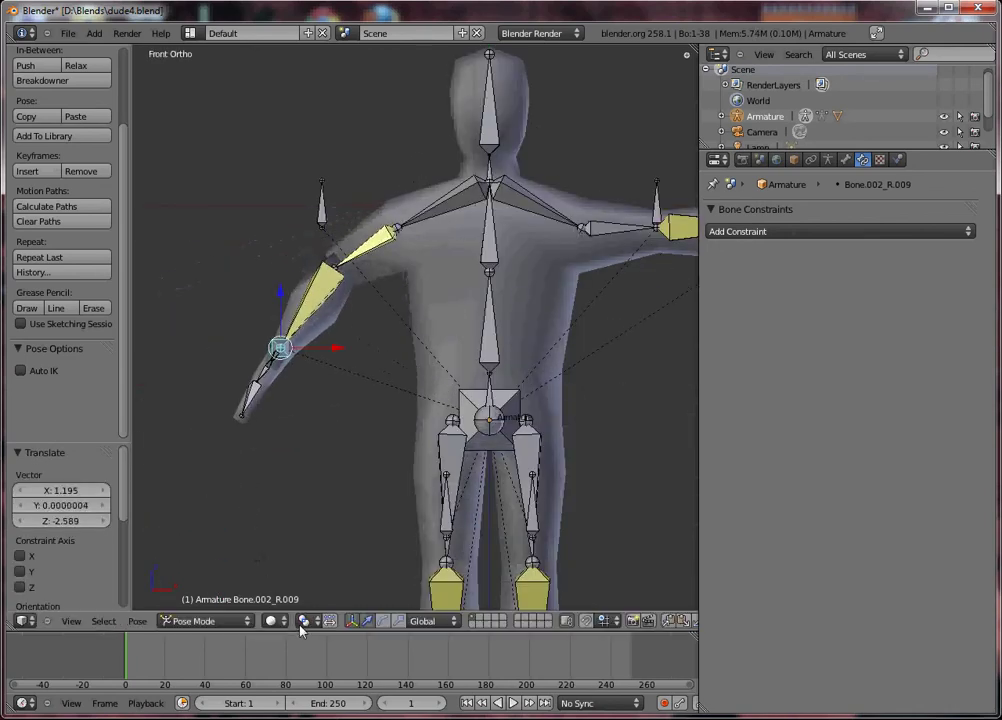
# Step: Try moving Elbow_R around in the front view to steer the bent arm, and clear the right wrist control bone's location
pyautogui.rightClick(320, 205)
pyautogui.press('g')
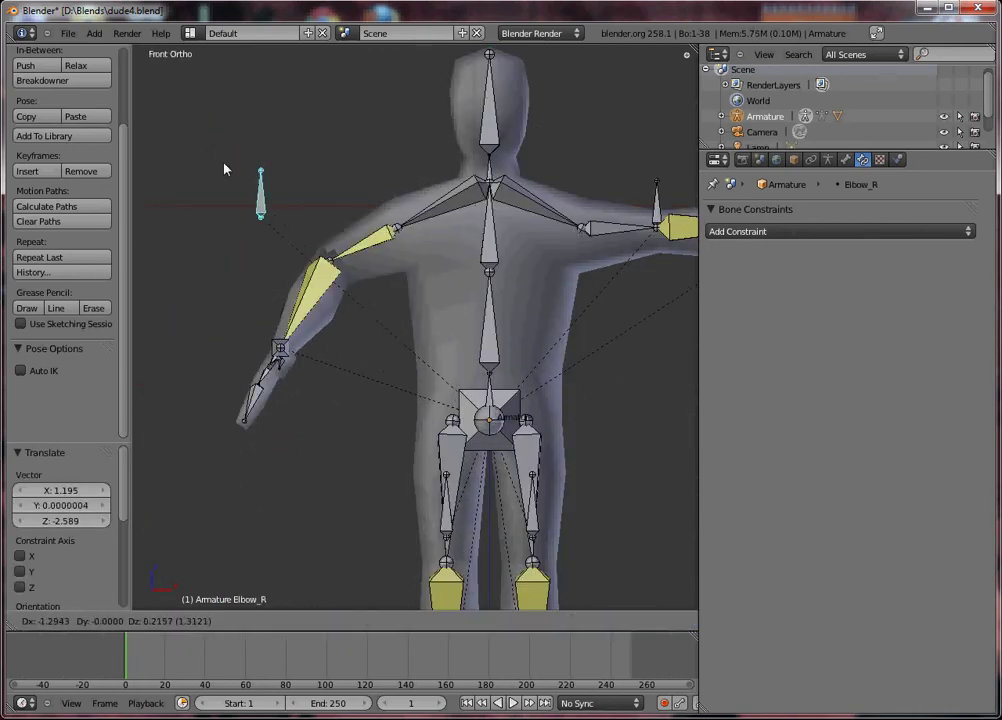
pyautogui.click(309, 262)
pyautogui.rightClick(281, 350)
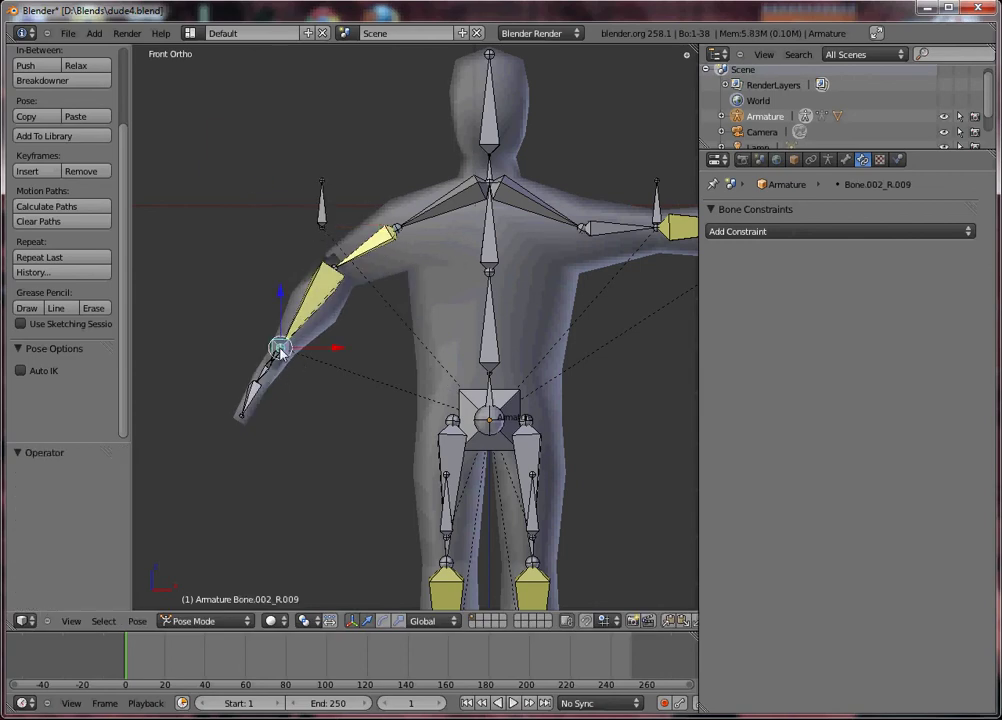
pyautogui.hotkey('alt', 'g')
pyautogui.press('KP_7')
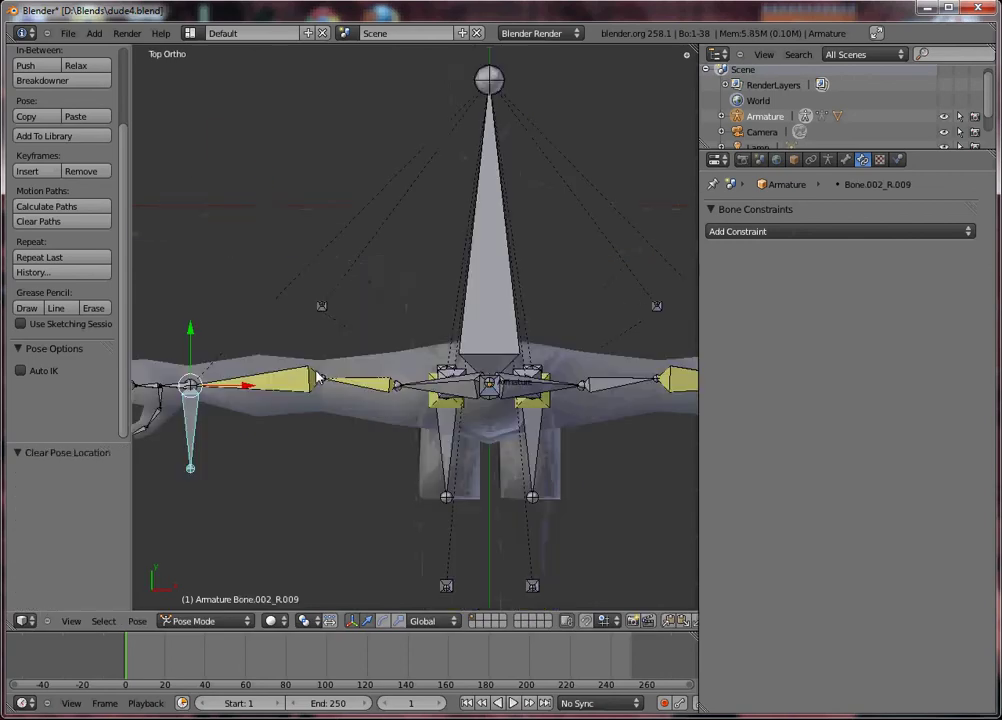
# Step: Add an IK constraint to the left upper arm bone targeting Elbow_L, with a chain length of 1
pyautogui.rightClick(612, 386)
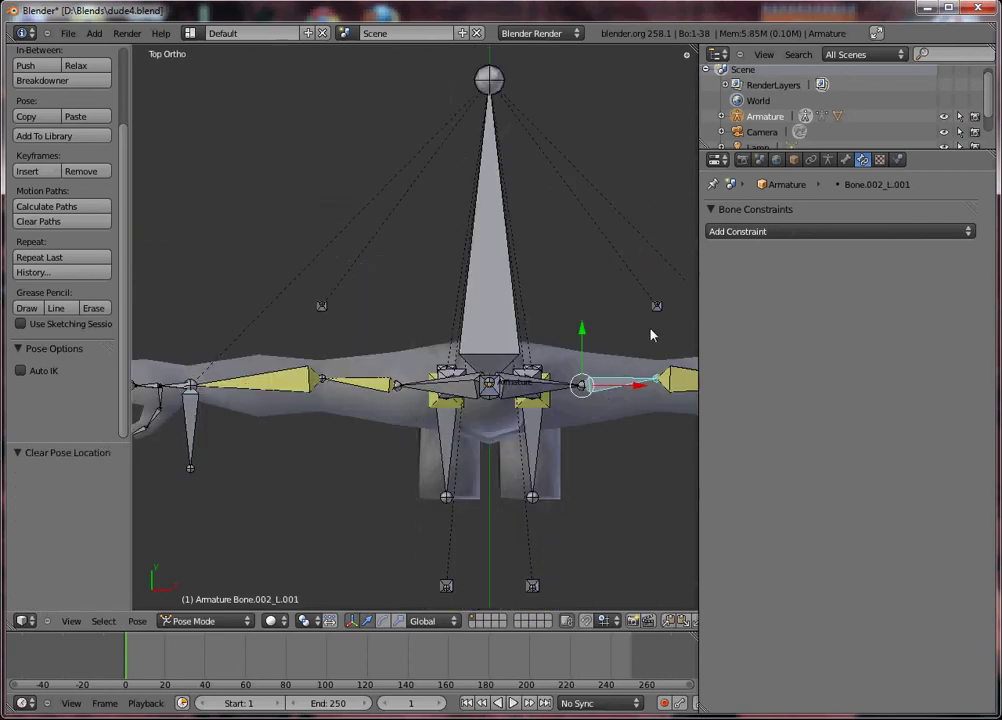
pyautogui.rightClick(655, 307)
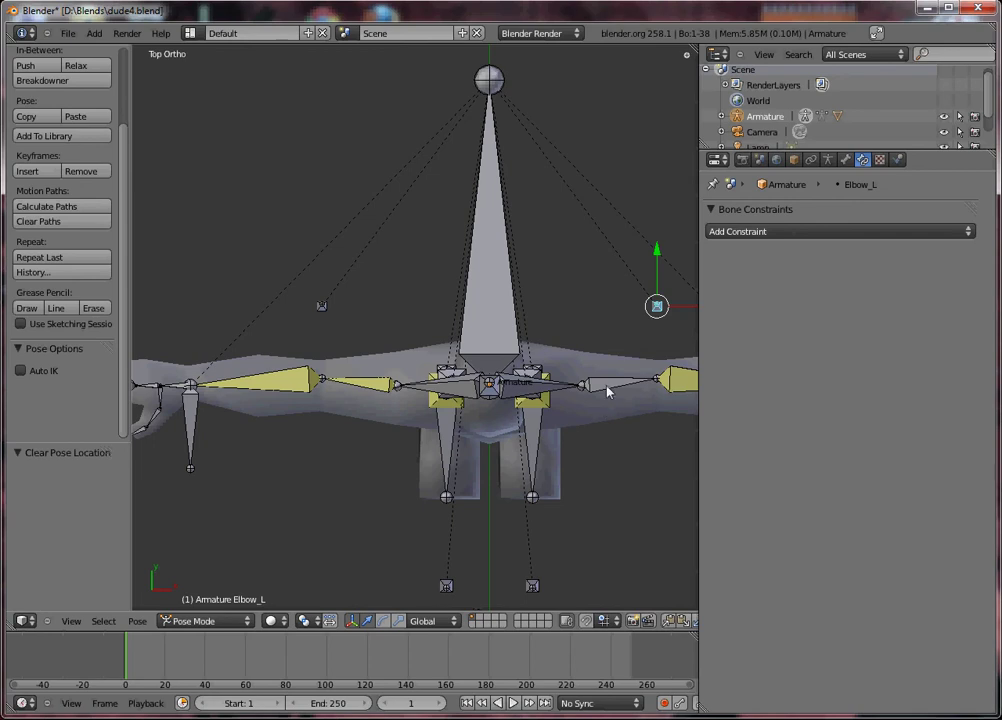
pyautogui.rightClick(610, 386)
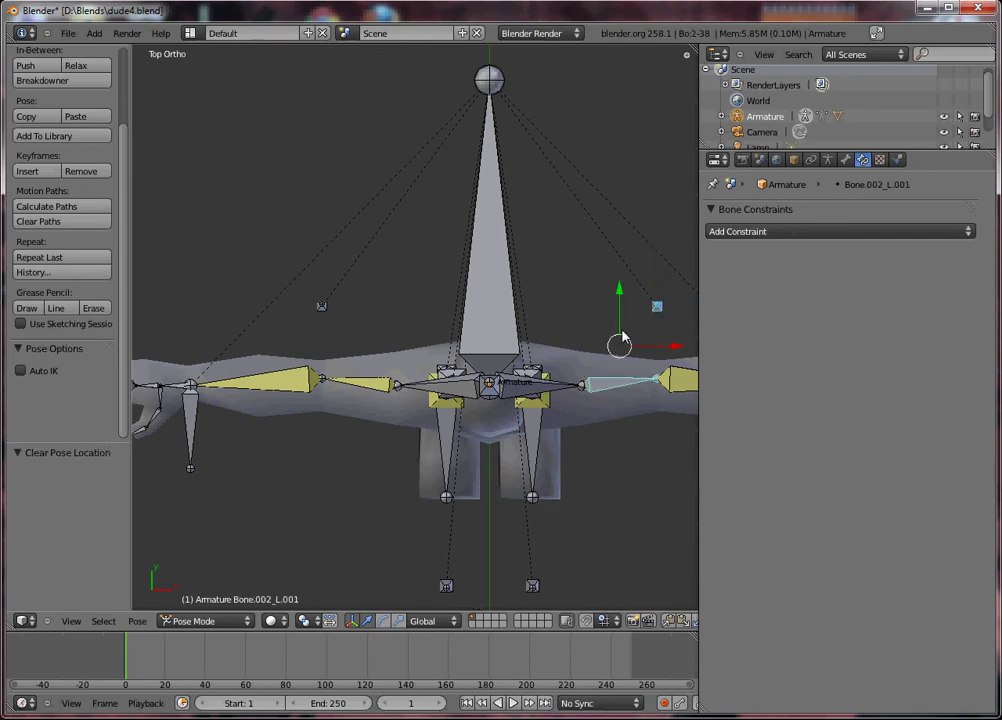
pyautogui.hotkey('shift', 'i')
pyautogui.click(661, 412)
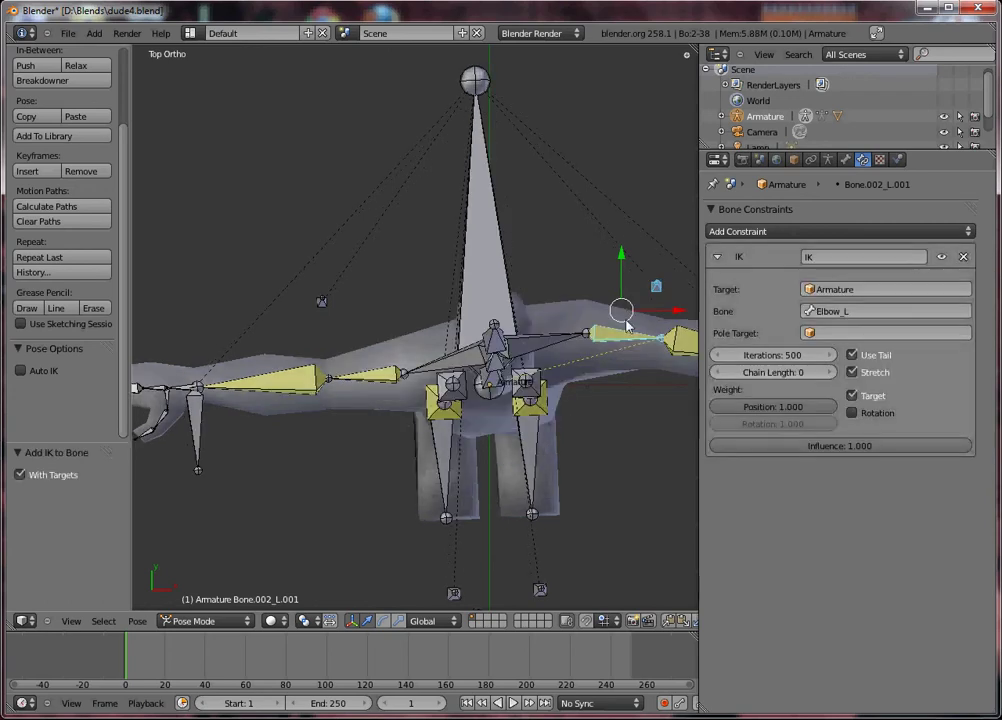
pyautogui.click(829, 372)
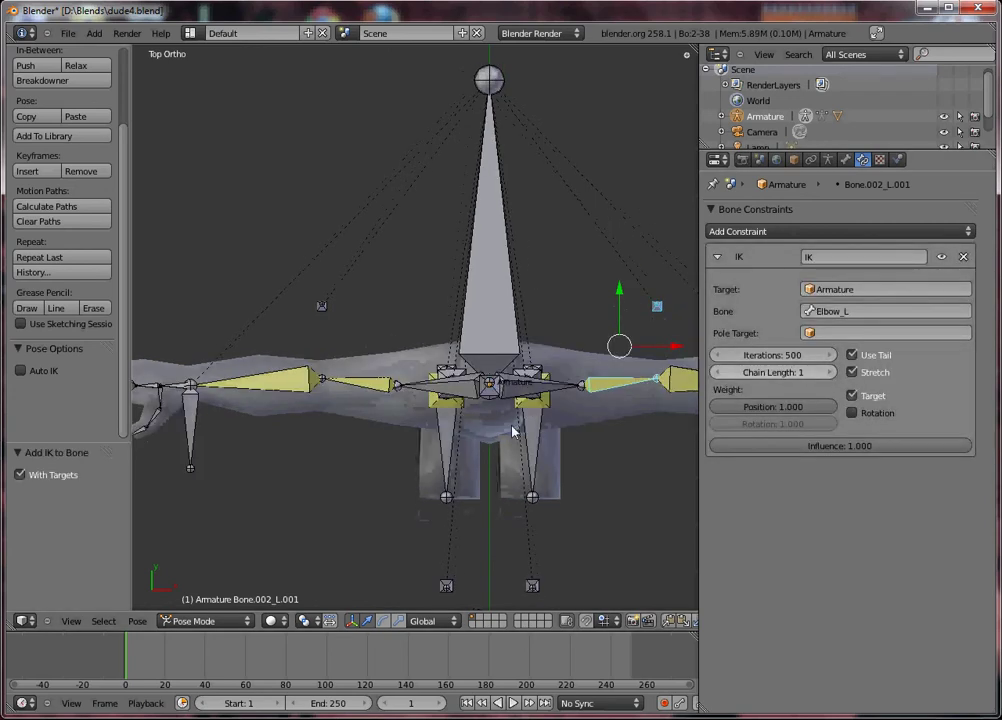
# Step: Add an IK constraint to the left thigh bone targeting Knee_L, with a chain length of 1
pyautogui.press('KP_1')
pyautogui.press('KP_3')
pyautogui.scroll(3, 502, 330)
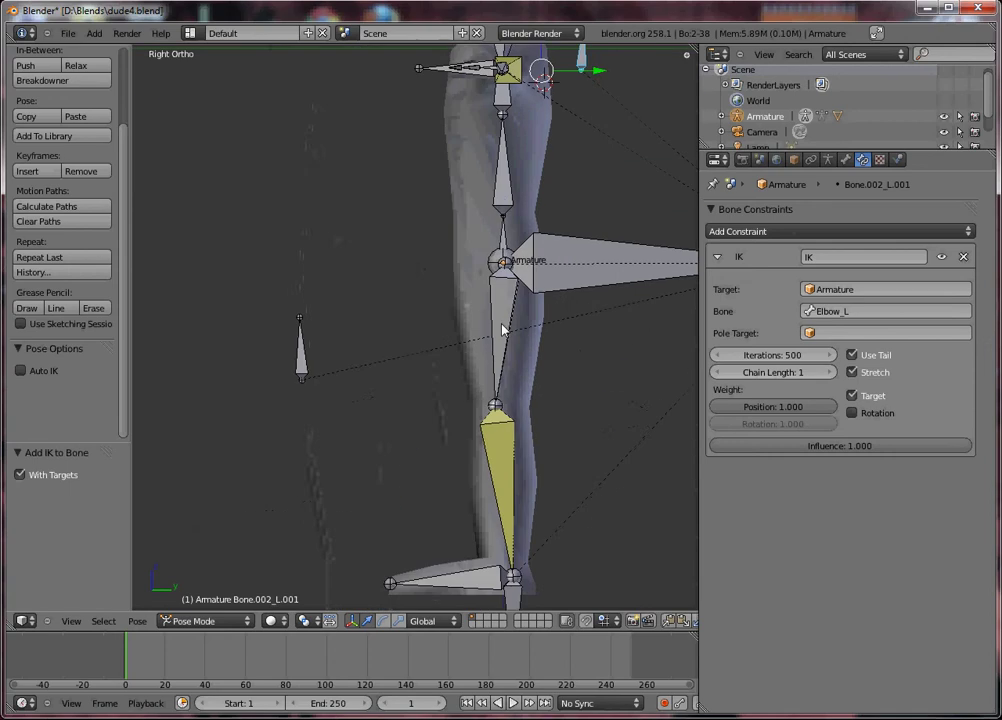
pyautogui.rightClick(502, 330)
pyautogui.moveTo(314, 362); pyautogui.dragTo(410, 402, button='middle')
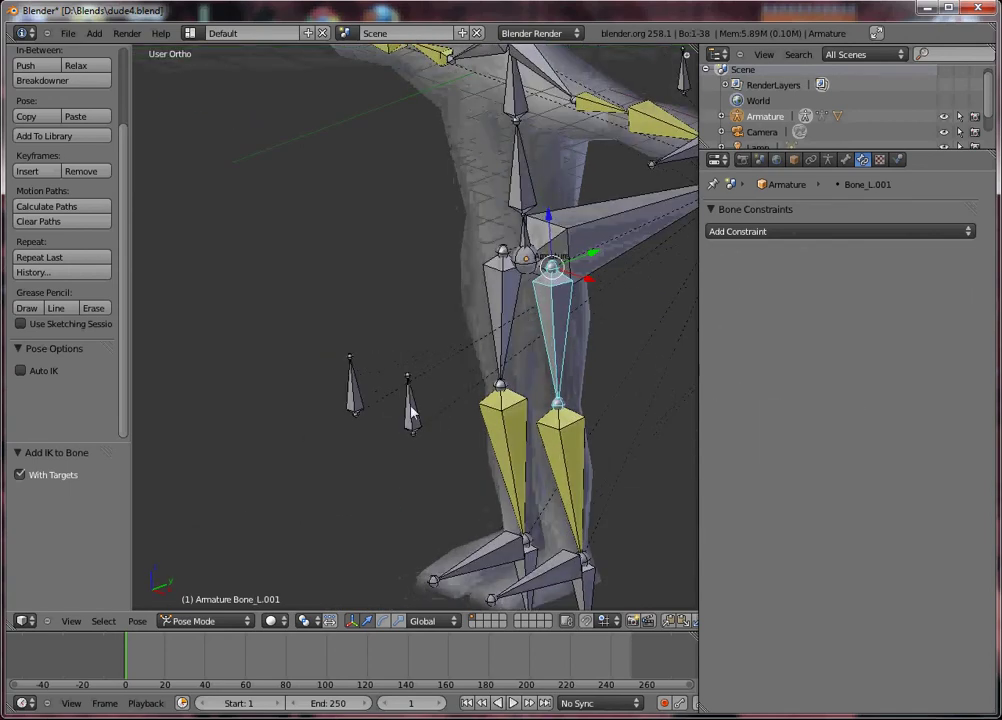
pyautogui.rightClick(410, 402)
pyautogui.keyDown('shift'); pyautogui.rightClick(548, 350); pyautogui.keyUp('shift')
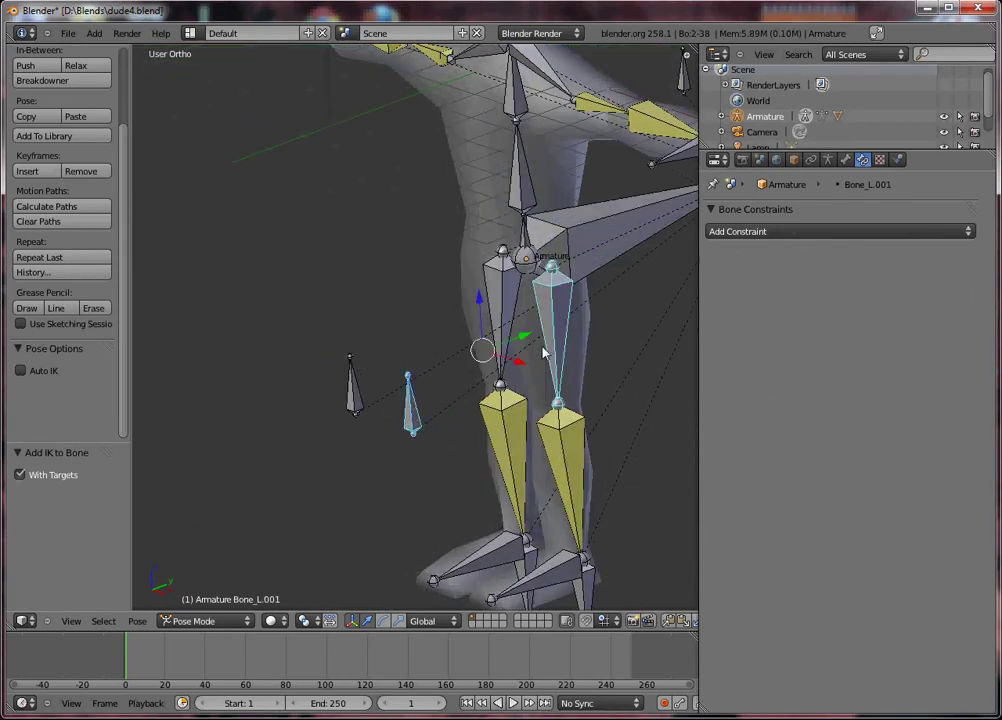
pyautogui.hotkey('shift', 'i')
pyautogui.click(540, 348)
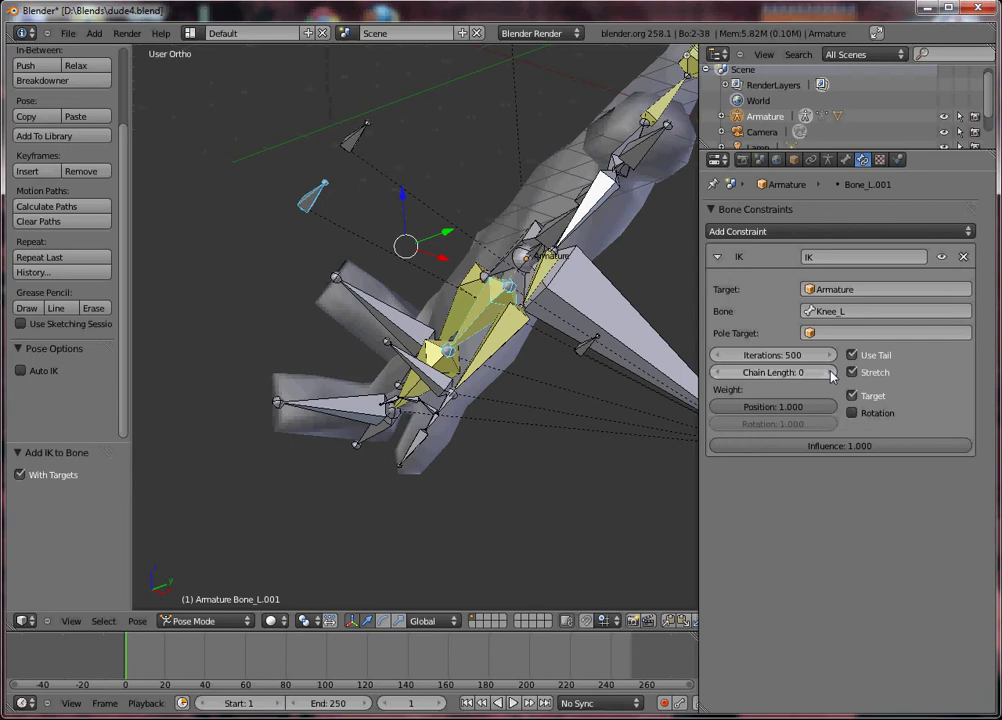
pyautogui.click(830, 373)
# Step: Add an IK constraint to the right thigh bone targeting Knee_R, with a chain length of 1
pyautogui.rightClick(510, 325)
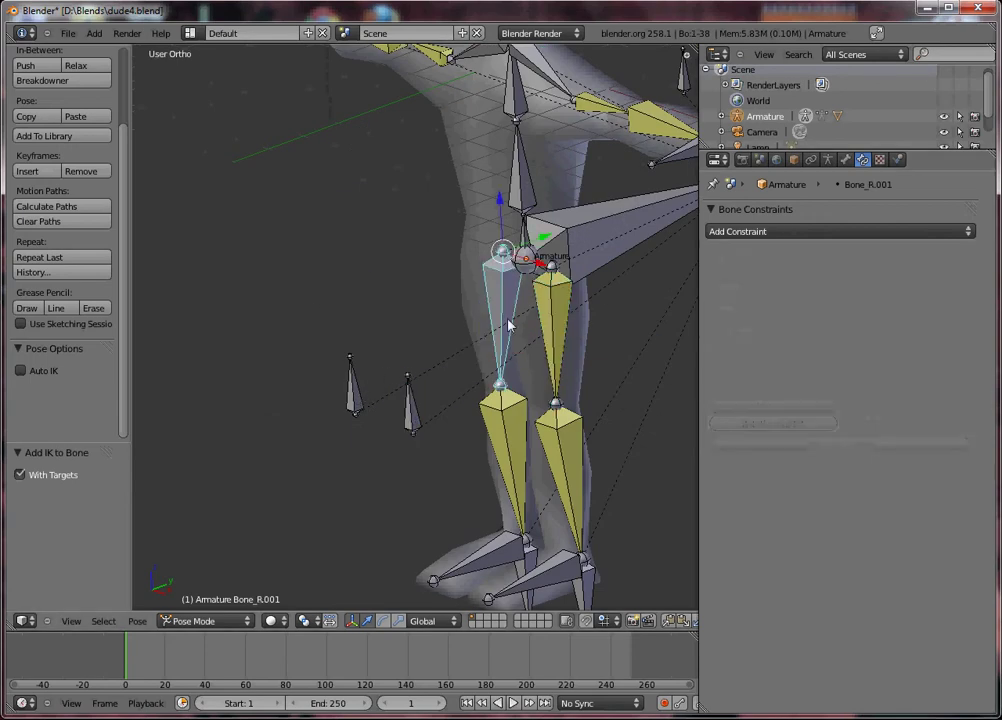
pyautogui.rightClick(354, 390)
pyautogui.keyDown('shift'); pyautogui.rightClick(503, 333); pyautogui.keyUp('shift')
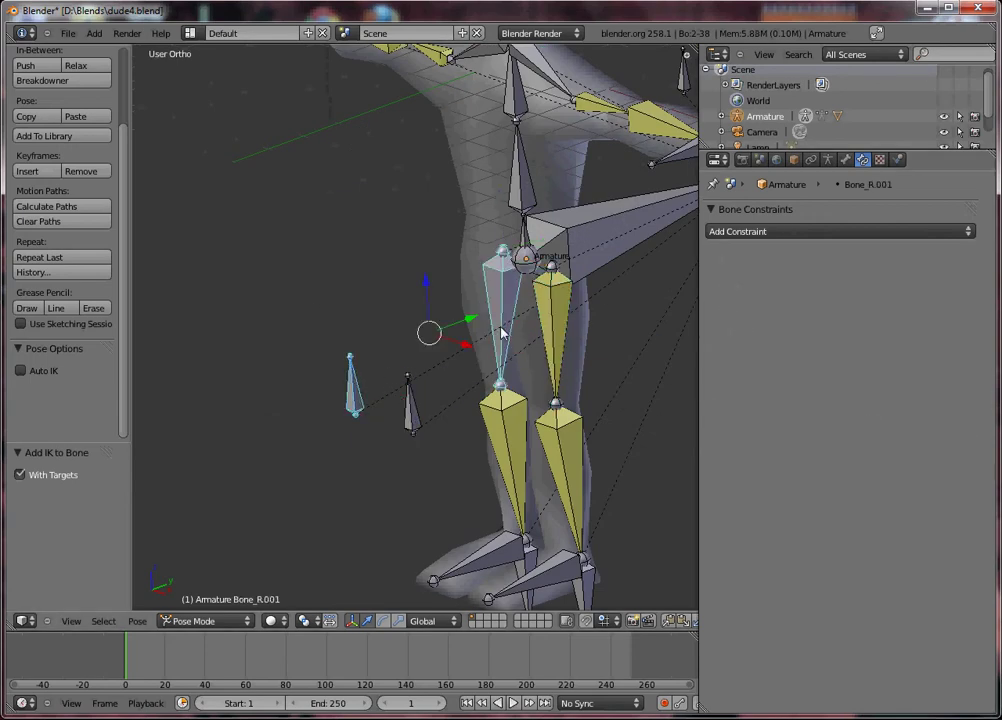
pyautogui.hotkey('shift', 'i')
pyautogui.click(503, 333)
pyautogui.click(830, 372)
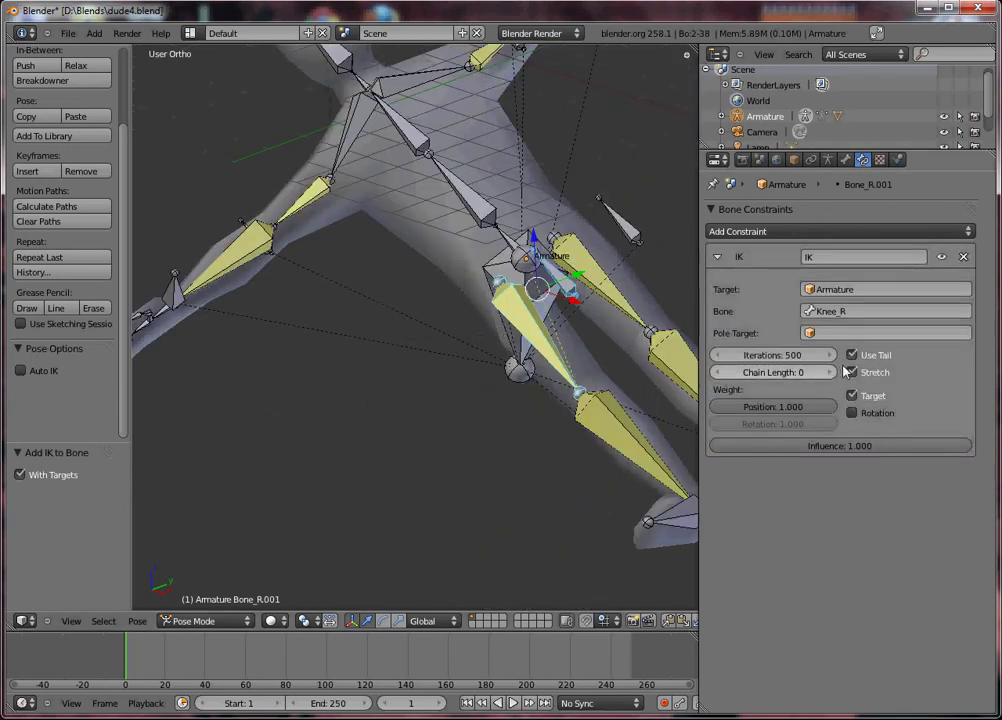
# Step: Raise the left foot control bone in the side view by about -1.118 in Y and 2.466 in Z to bend the leg
pyautogui.press('KP_3')
pyautogui.scroll(-3, 407, 470)
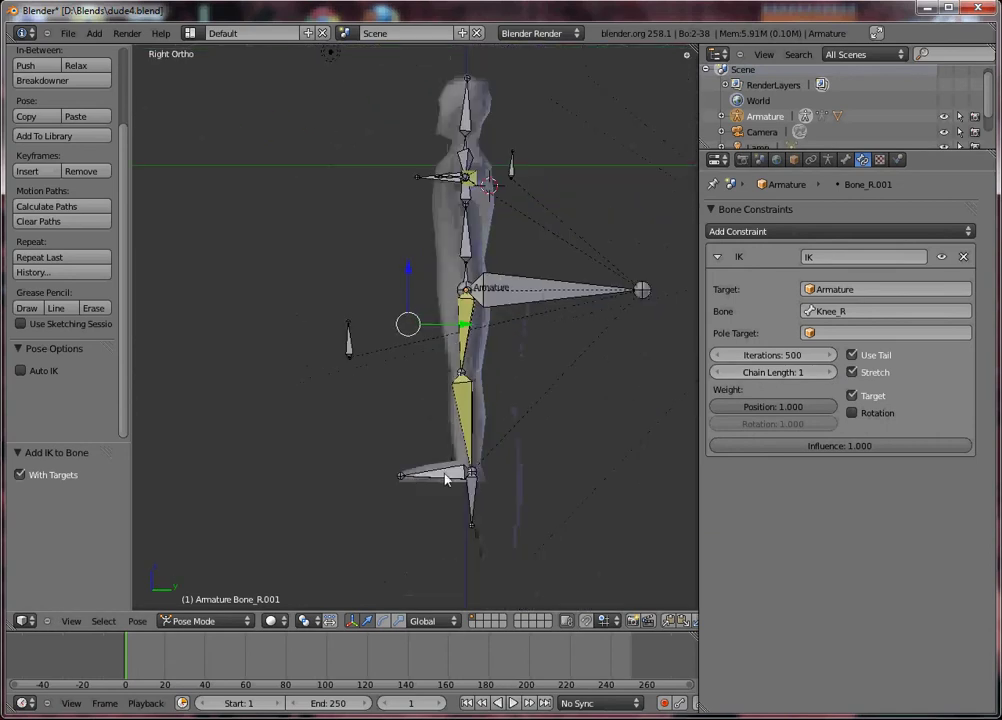
pyautogui.rightClick(474, 517)
pyautogui.press('g')
pyautogui.click(451, 465)
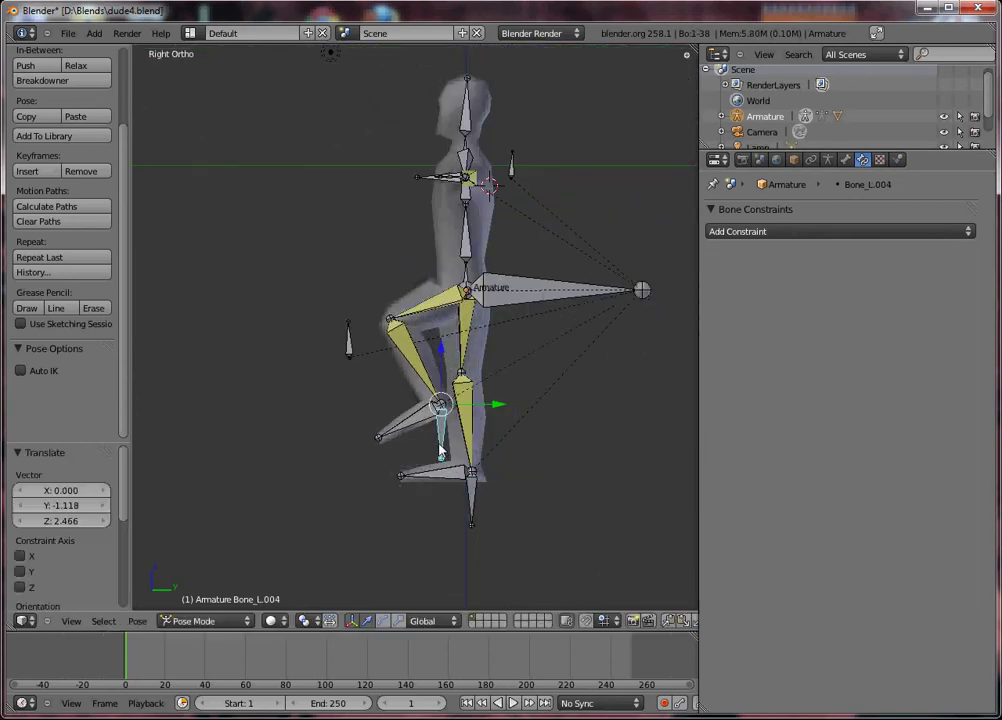
# Step: Try swinging the left foot control bone sideways in the front view, and clear its location
pyautogui.press('KP_1')
pyautogui.press('g')
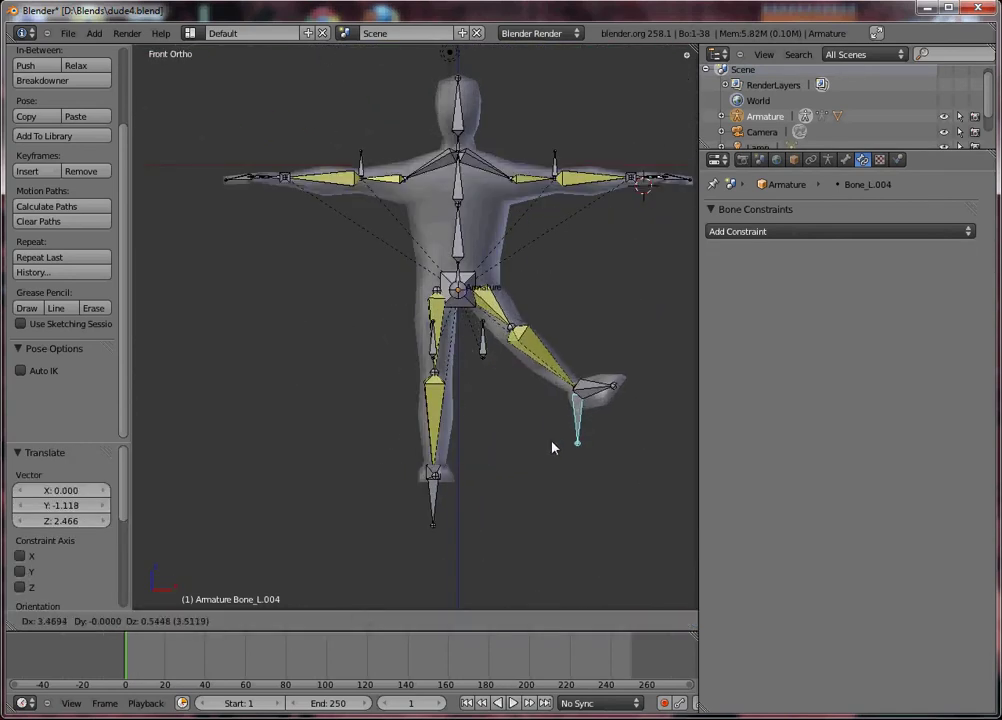
pyautogui.click(447, 454)
pyautogui.hotkey('alt', 'g')
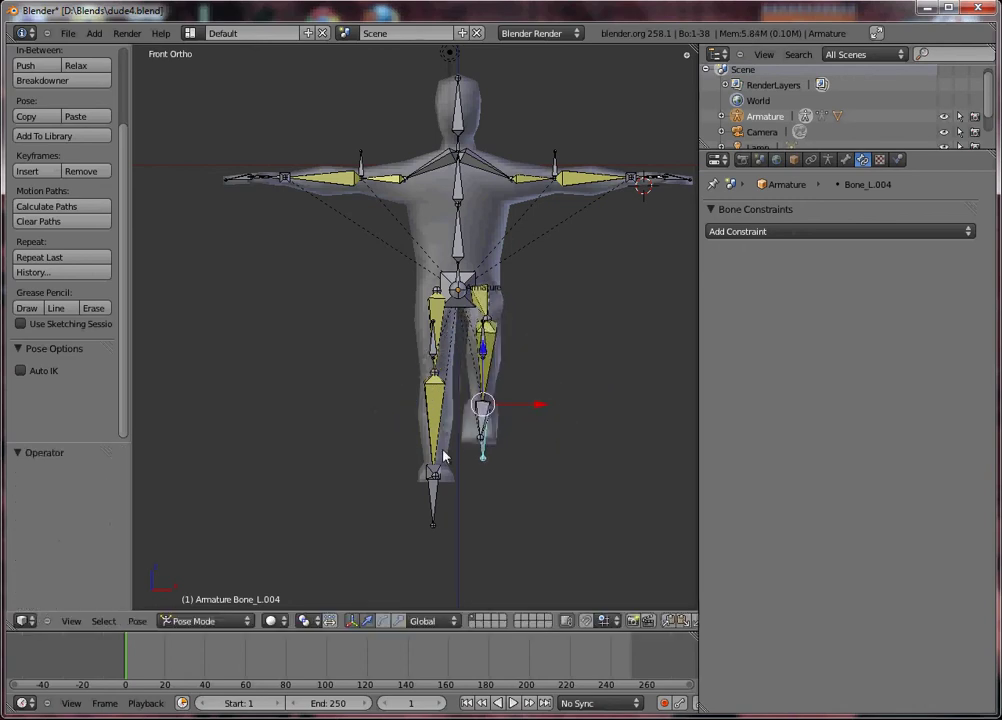
# Step: Move Knee_L in the top view by about 6.786 in X and 1.051 in Y, and select Knee_R
pyautogui.press('KP_7')
pyautogui.scroll(1, 475, 414)
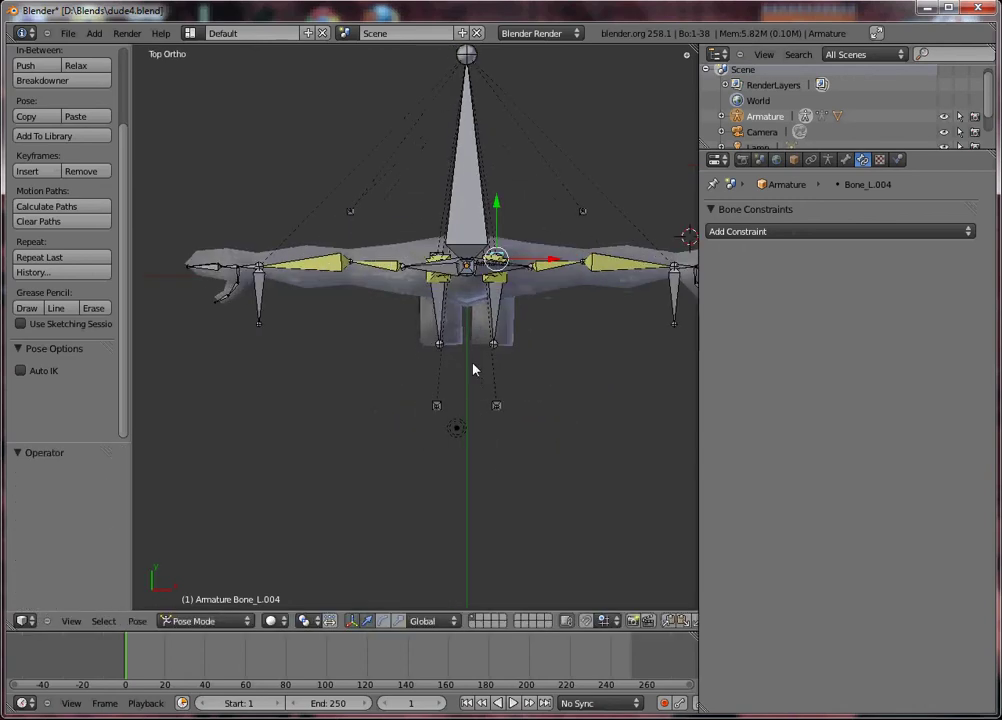
pyautogui.rightClick(488, 351)
pyautogui.keyDown('shift'); pyautogui.moveTo(490, 403); pyautogui.dragTo(307, 432, button='middle'); pyautogui.keyUp('shift')
pyautogui.rightClick(387, 436)
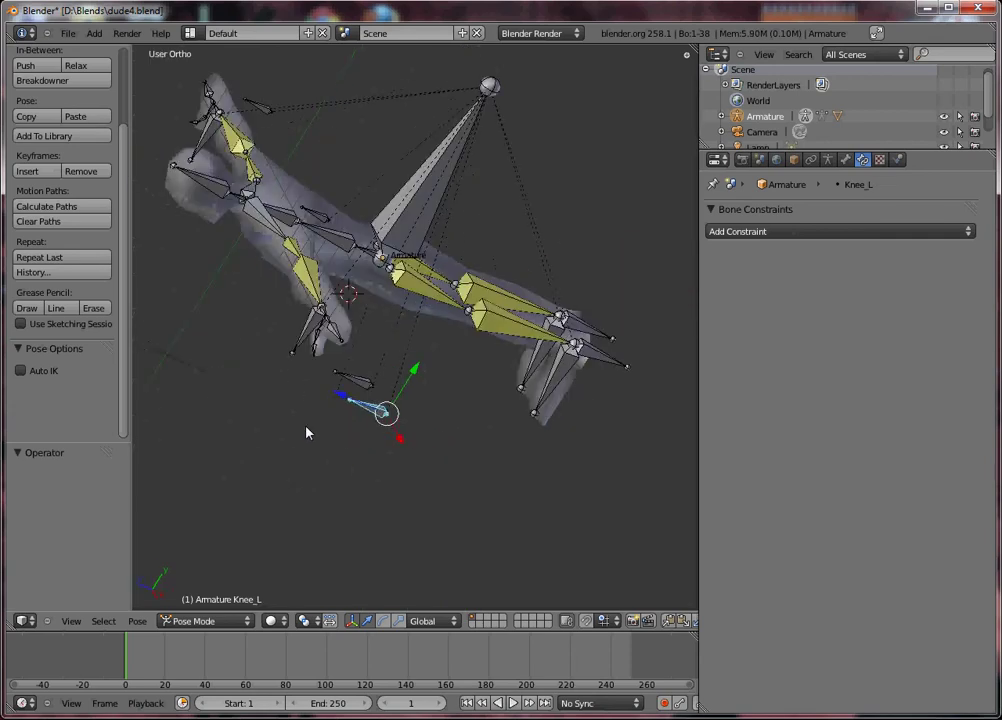
pyautogui.press('KP_7')
pyautogui.press('g')
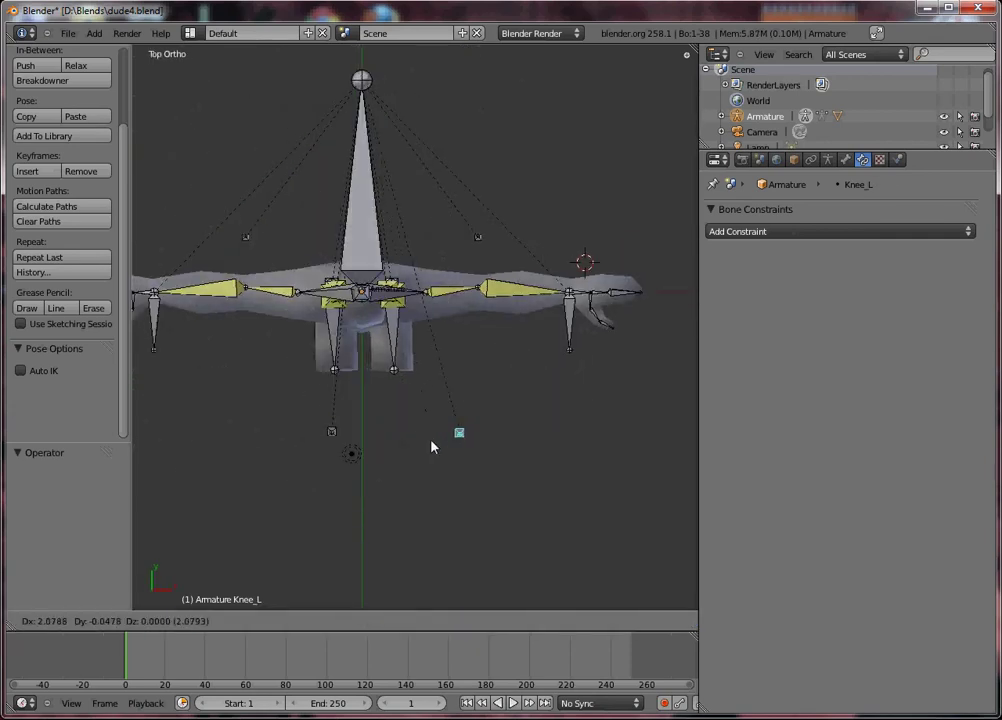
pyautogui.click(573, 413)
pyautogui.rightClick(333, 431)
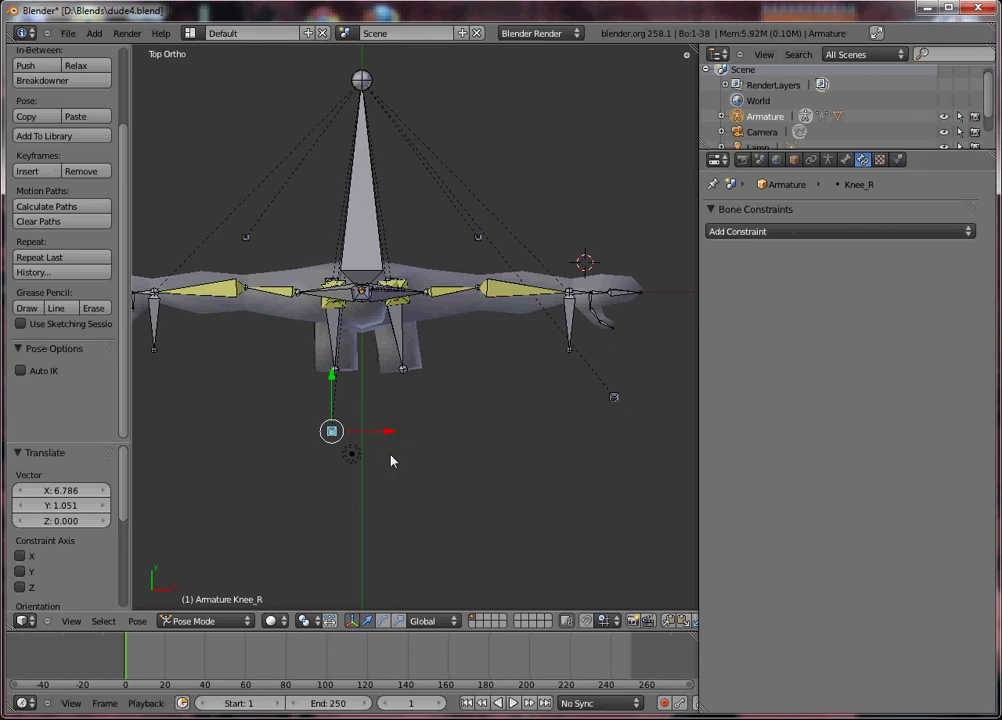
# Step: Move Knee_R outward in the top view by about -5.304 in X and 0.788 in Y
pyautogui.press('g')
pyautogui.click(198, 433)
# Step: Raise both foot control bones in the side view, the right one by about -0.024 in Y and 0.454 in Z, then reposition the left one
pyautogui.moveTo(318, 537); pyautogui.dragTo(309, 315, button='middle')
pyautogui.press('KP_3')
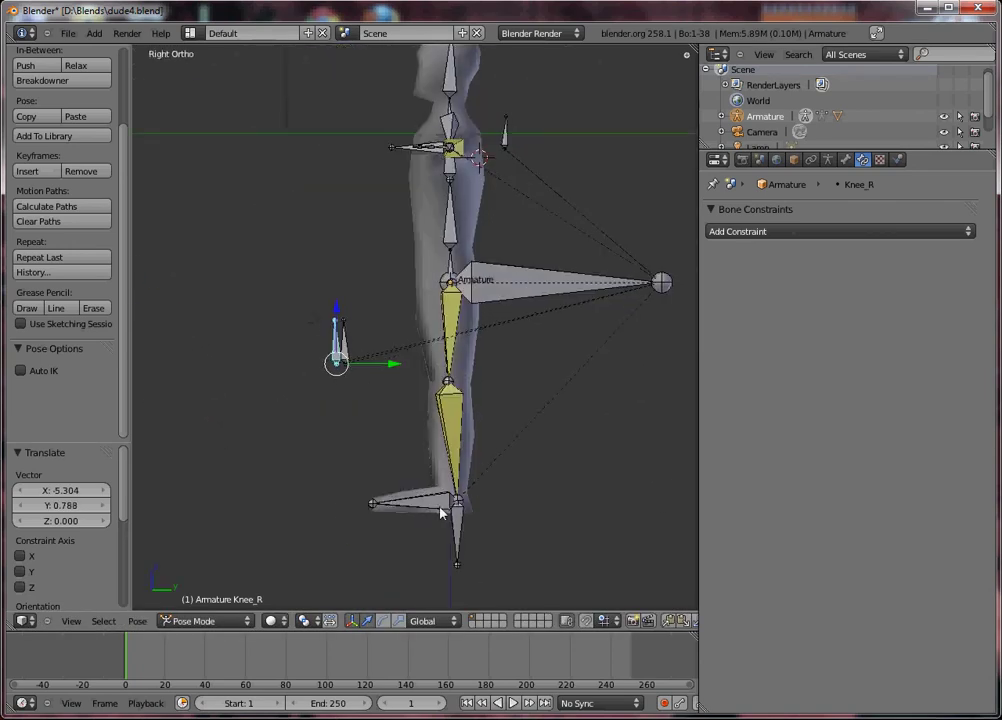
pyautogui.rightClick(458, 532)
pyautogui.press('g')
pyautogui.click(448, 541)
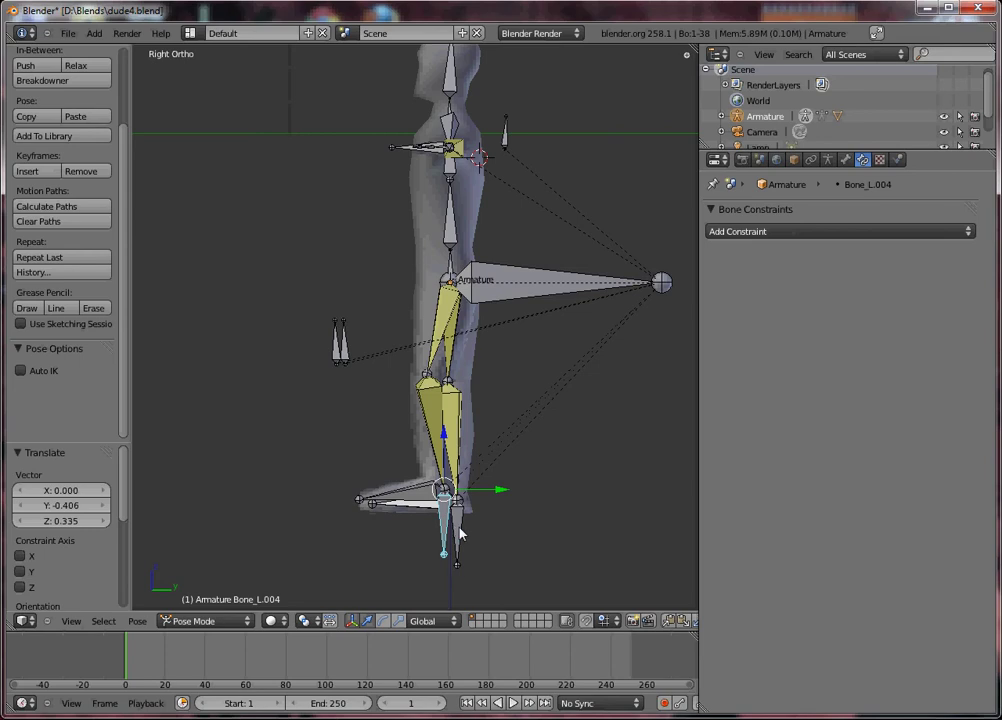
pyautogui.rightClick(456, 535)
pyautogui.press('g')
pyautogui.click(460, 517)
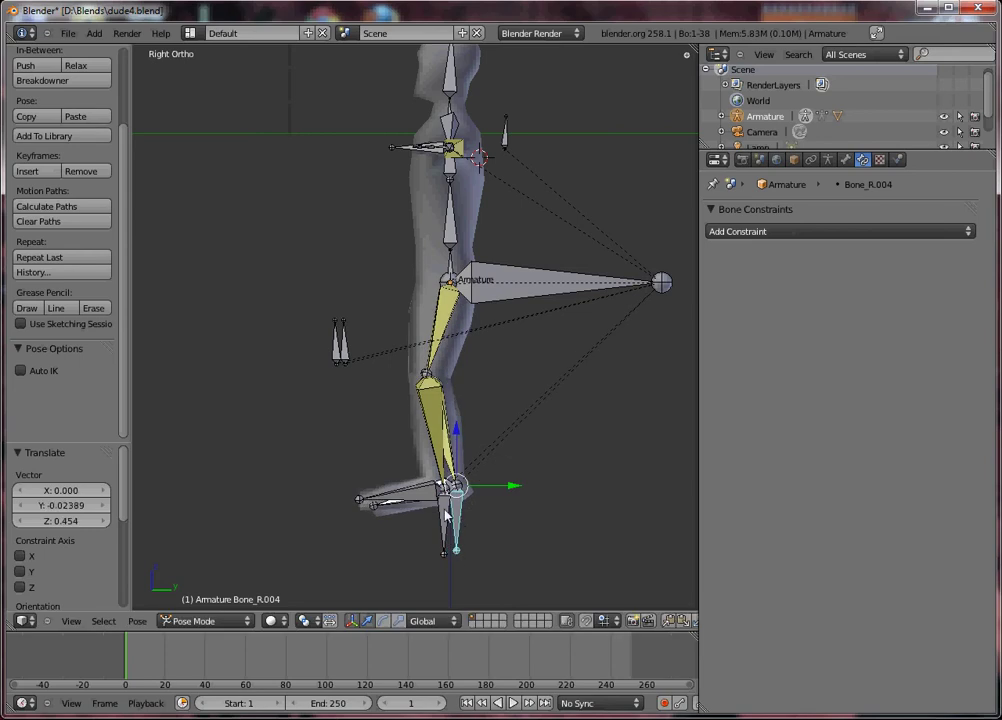
pyautogui.press('g')
pyautogui.click(432, 506)
# Step: Rotate the left foot bone about 5.397° and the right foot bone about 7.12° in the side view
pyautogui.rightClick(430, 496)
pyautogui.press('r')
pyautogui.click(440, 525)
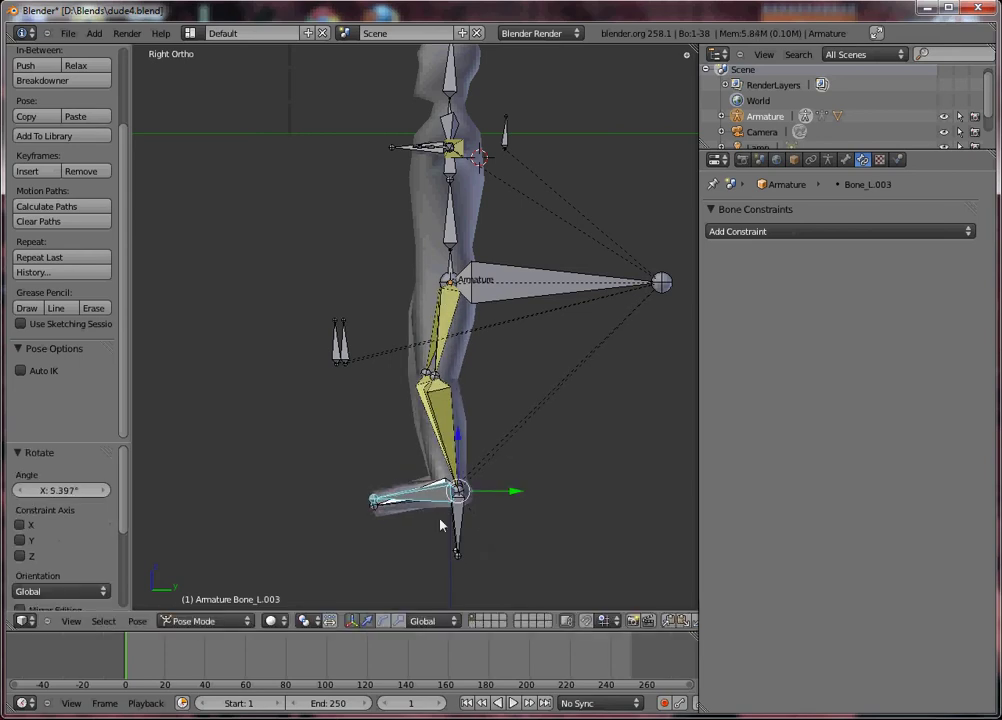
pyautogui.rightClick(403, 510)
pyautogui.press('r')
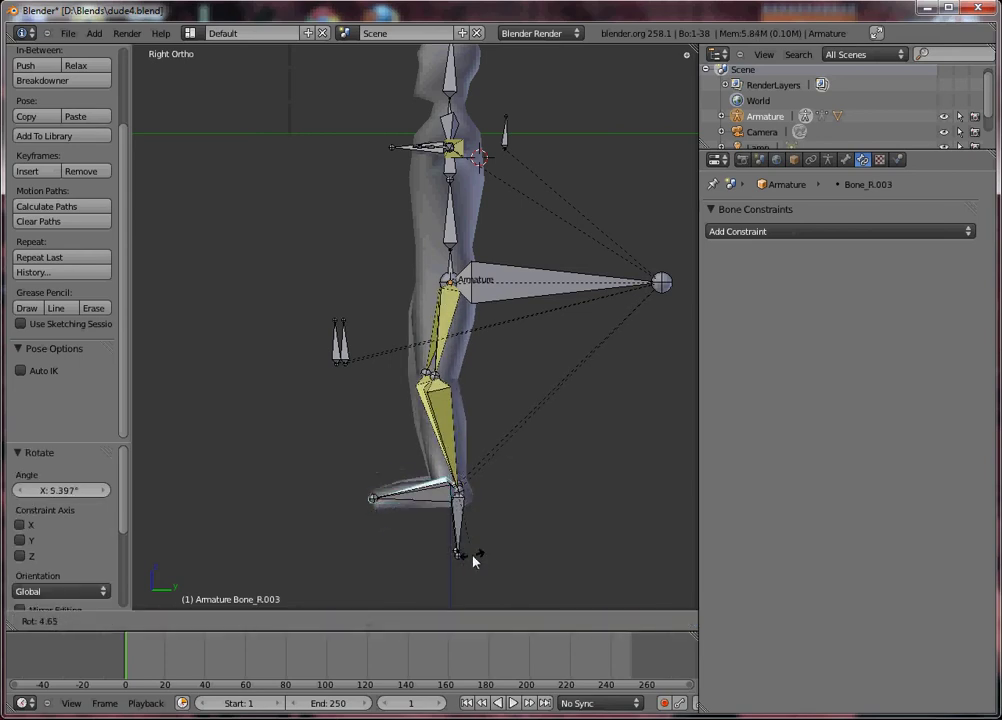
pyautogui.click(472, 560)
# Step: Move Knee_L by about -4.134 in X and Knee_R by about 3.823 in X in the front view, bringing the knees inward
pyautogui.press('KP_1')
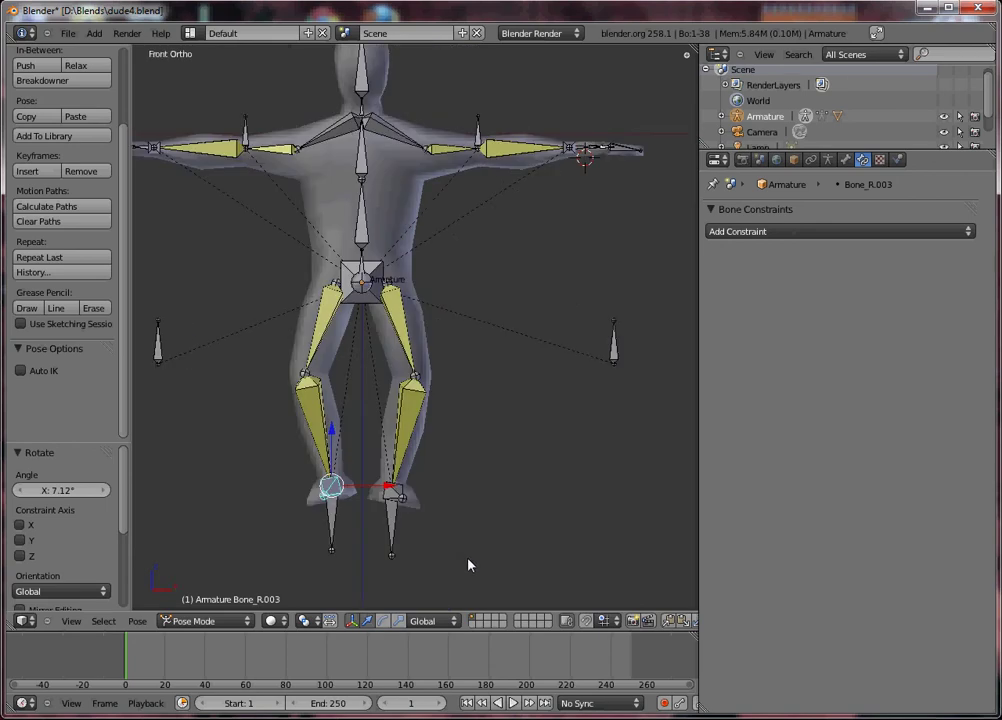
pyautogui.rightClick(610, 357)
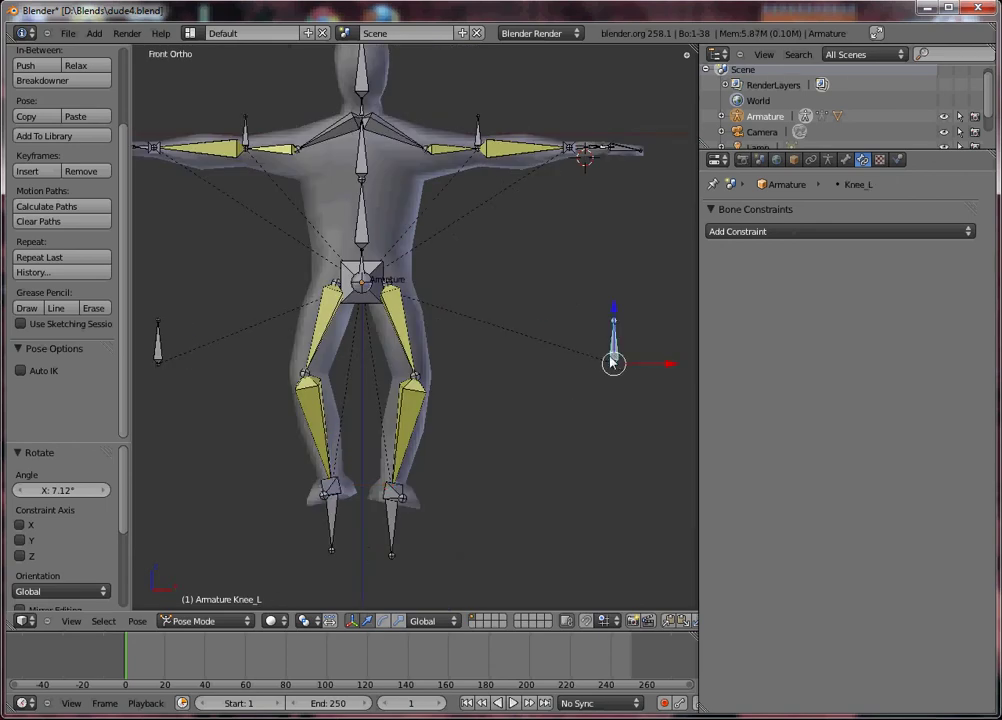
pyautogui.press('g')
pyautogui.click(477, 362)
pyautogui.rightClick(157, 355)
pyautogui.press('g')
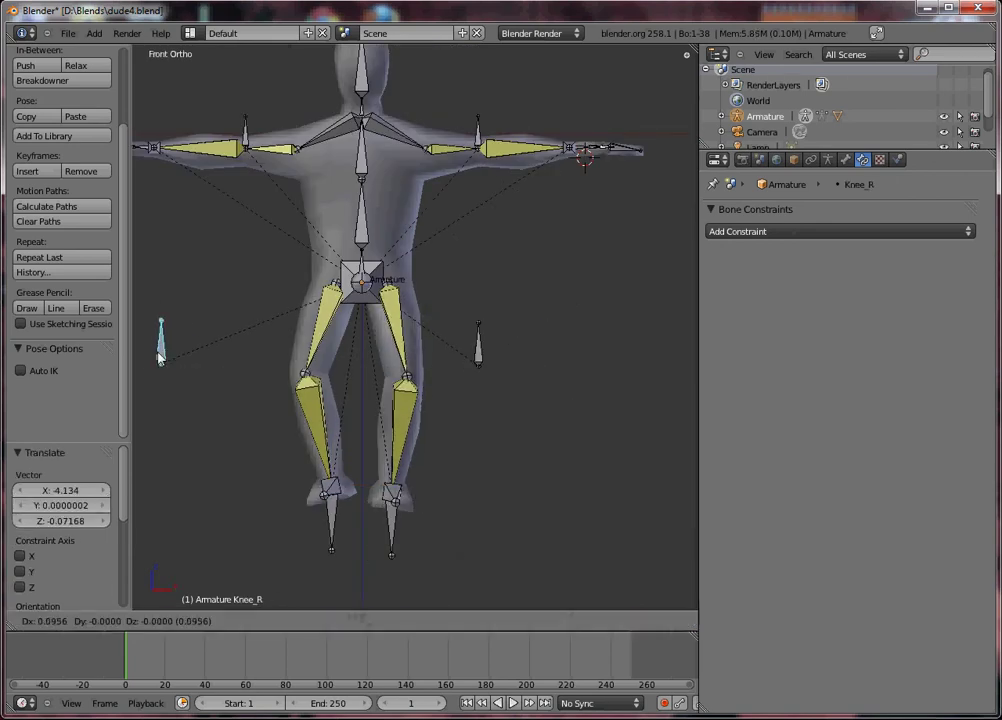
pyautogui.click(281, 351)
# Step: Select the right foot bone Bone_R.003 and rotate it slightly around its local Y axis in the front view
pyautogui.rightClick(332, 496)
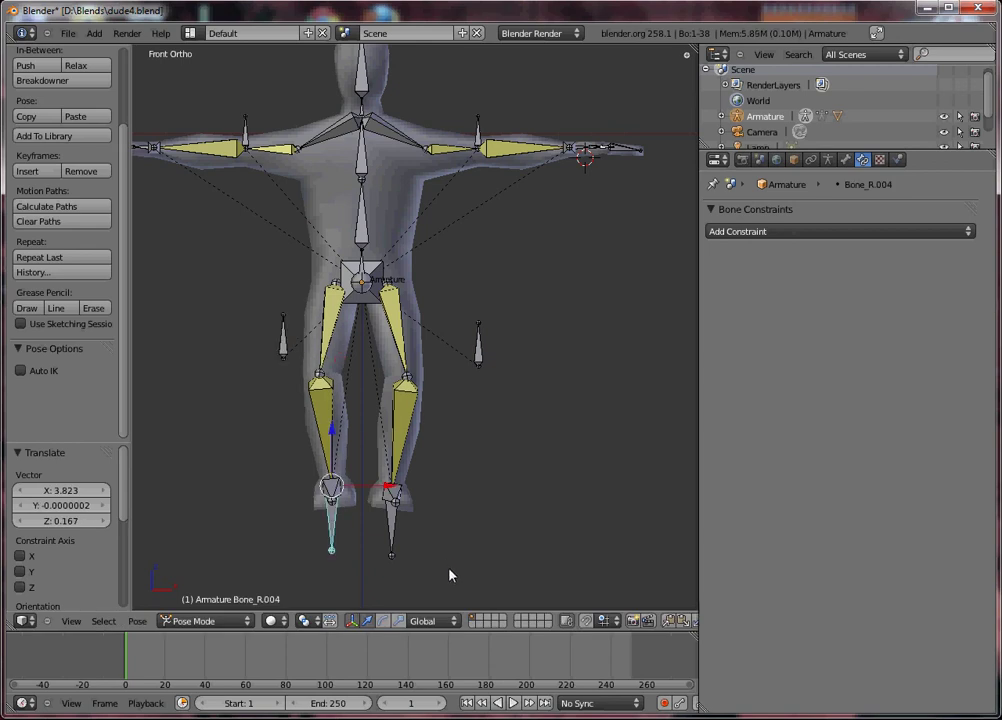
pyautogui.keyDown('shift'); pyautogui.rightClick(305, 478); pyautogui.keyUp('shift')
pyautogui.hotkey('shift', 'i')
pyautogui.click(331, 489)
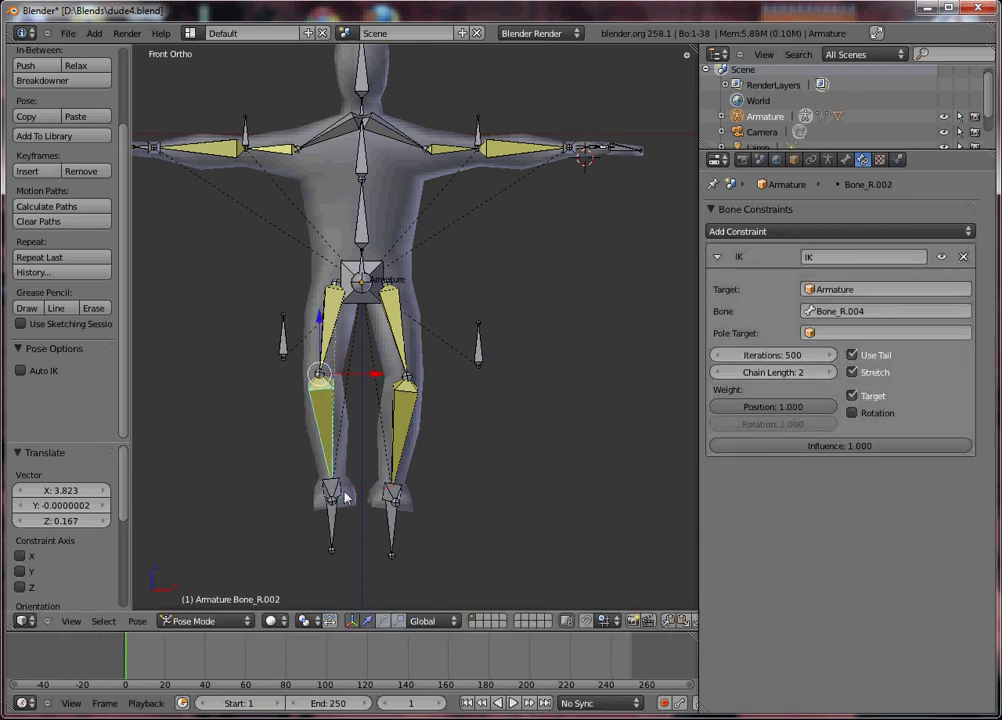
pyautogui.rightClick(331, 486)
pyautogui.moveTo(331, 486); pyautogui.dragTo(358, 521, button='middle')
pyautogui.press('KP_1')
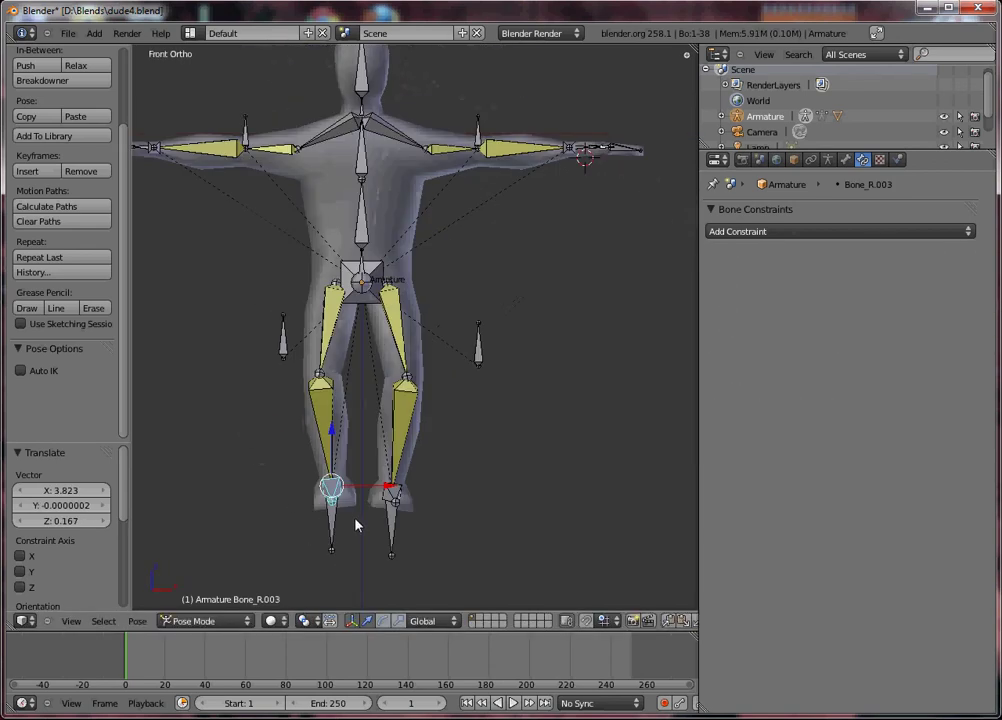
pyautogui.press('r')
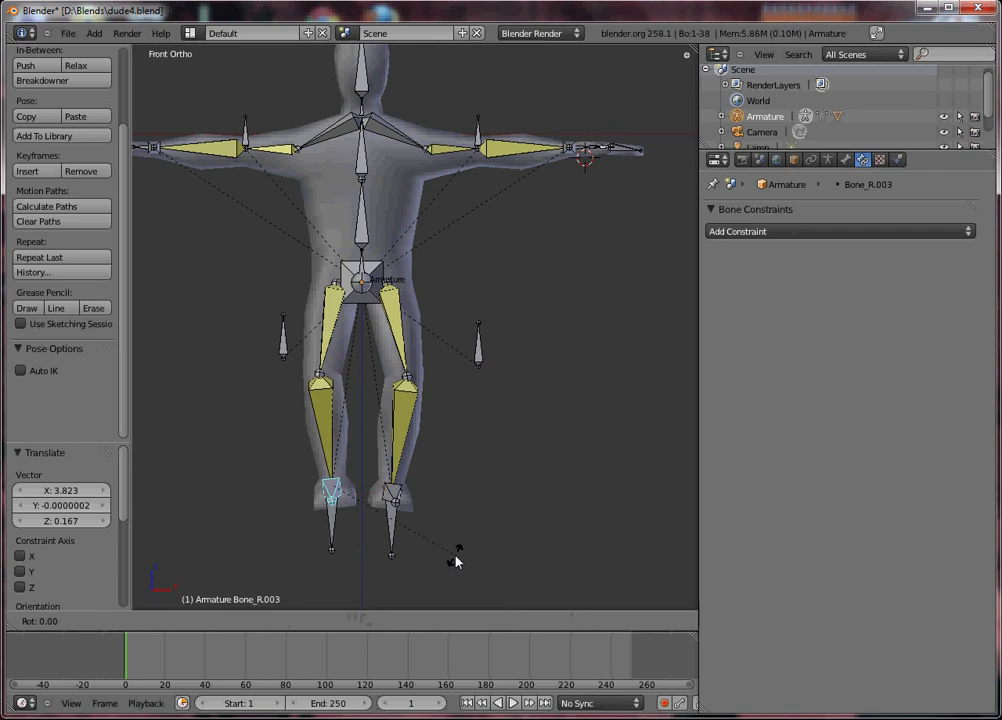
pyautogui.press('y')
pyautogui.press('y')
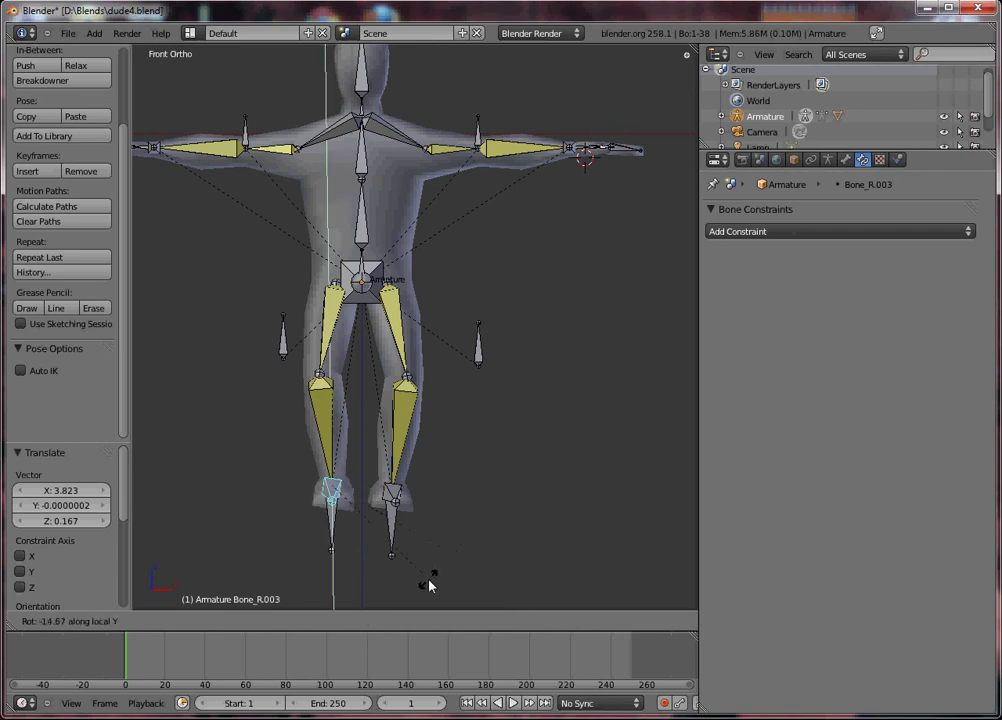
pyautogui.click(441, 566)
# Step: Select all bones of the armature and clear their pose rotation and location
pyautogui.moveTo(441, 566); pyautogui.dragTo(369, 463, button='middle')
pyautogui.press('a')
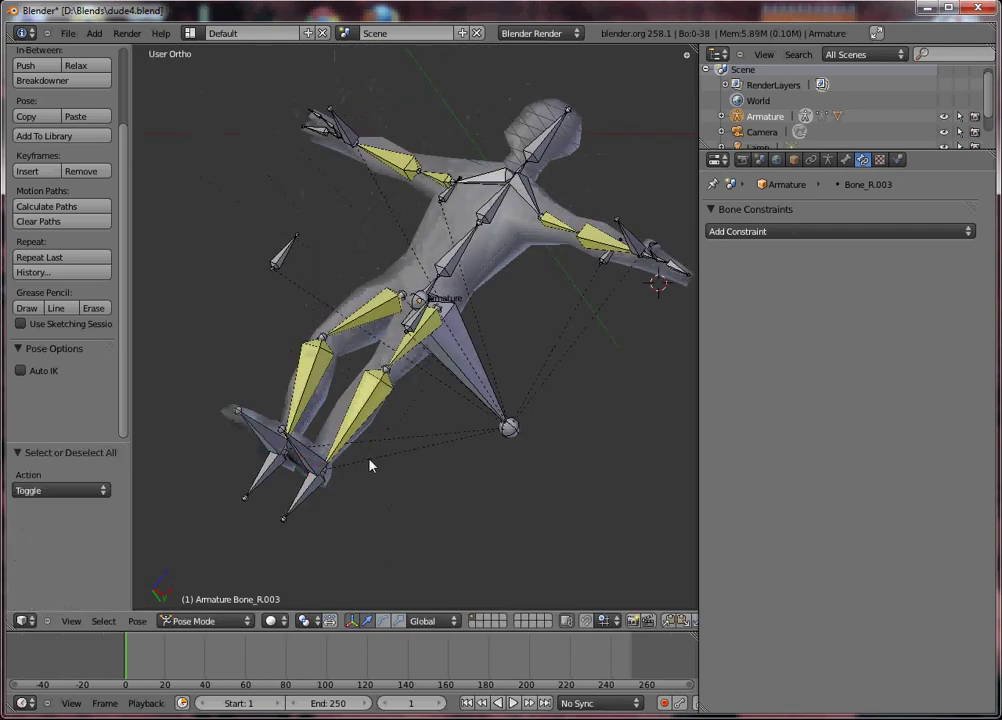
pyautogui.press('a')
pyautogui.hotkey('alt', 'r')
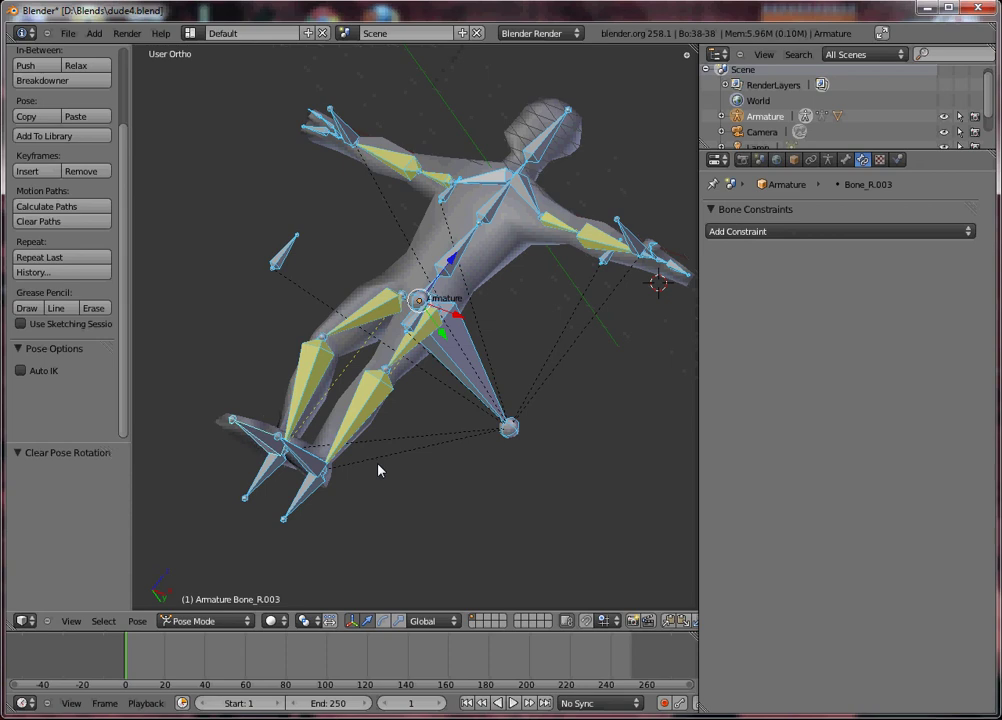
pyautogui.hotkey('alt', 'g')
# Step: Examine the cleared armature from the front and side views, in both Edit Mode and Pose Mode
pyautogui.press('KP_1')
pyautogui.press('Tab')
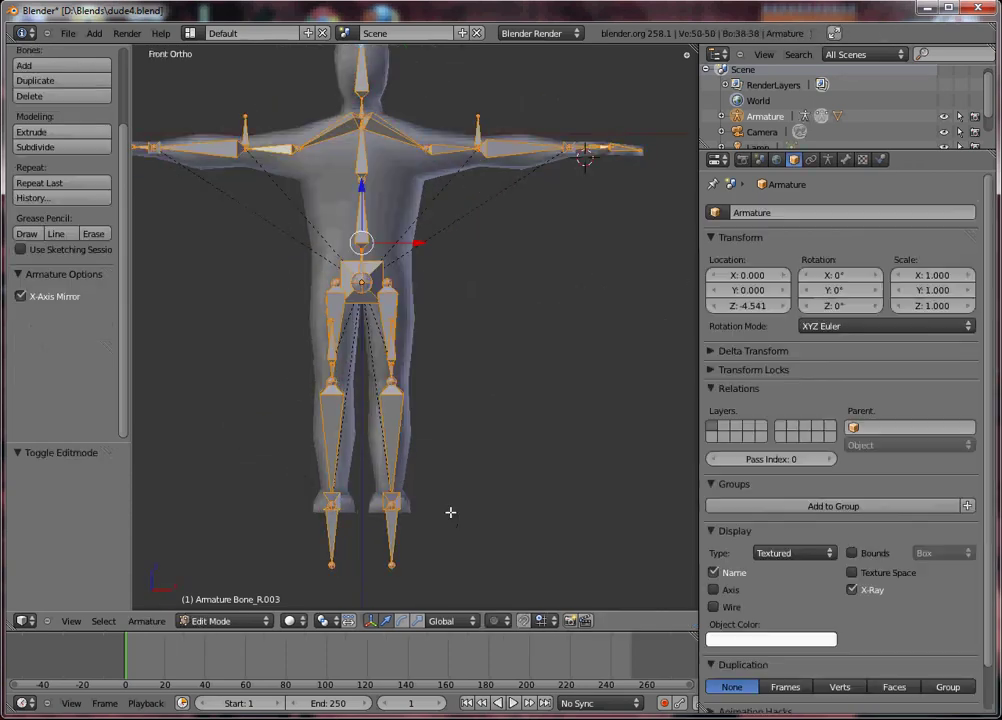
pyautogui.press('Tab')
pyautogui.moveTo(414, 353); pyautogui.dragTo(519, 385, button='middle')
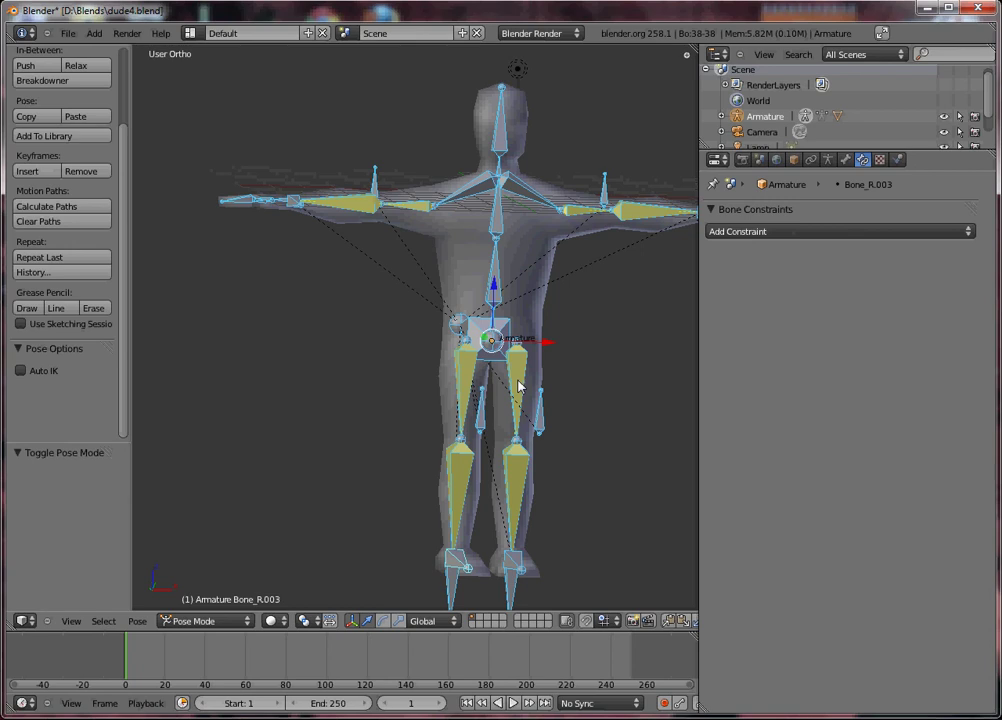
pyautogui.press('KP_3')
pyautogui.press('KP_1')
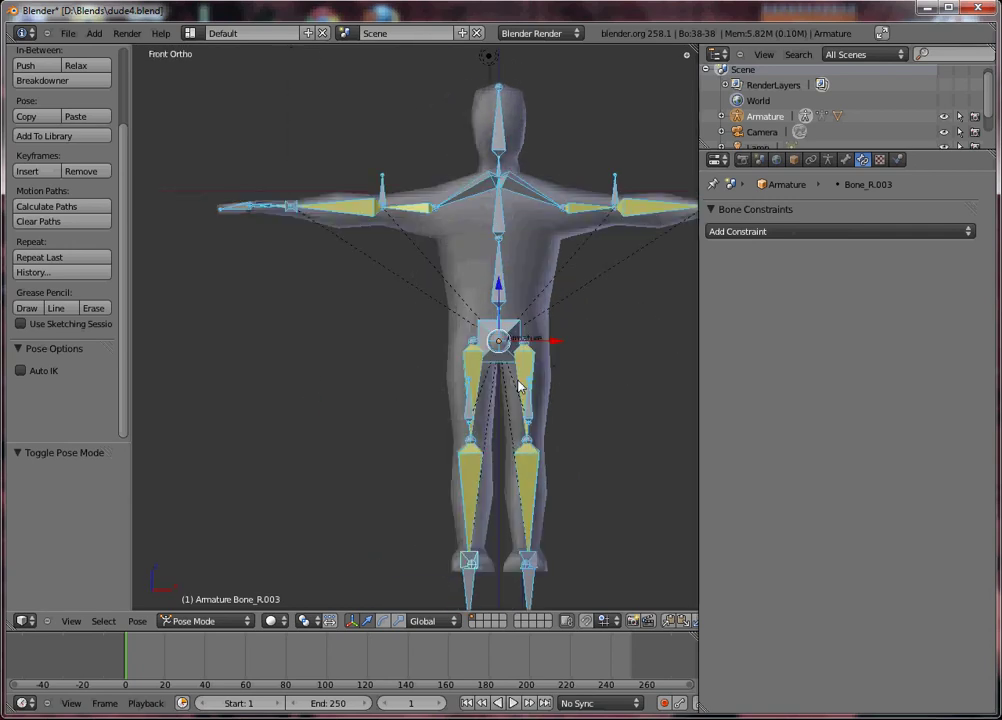
pyautogui.press('KP_3')
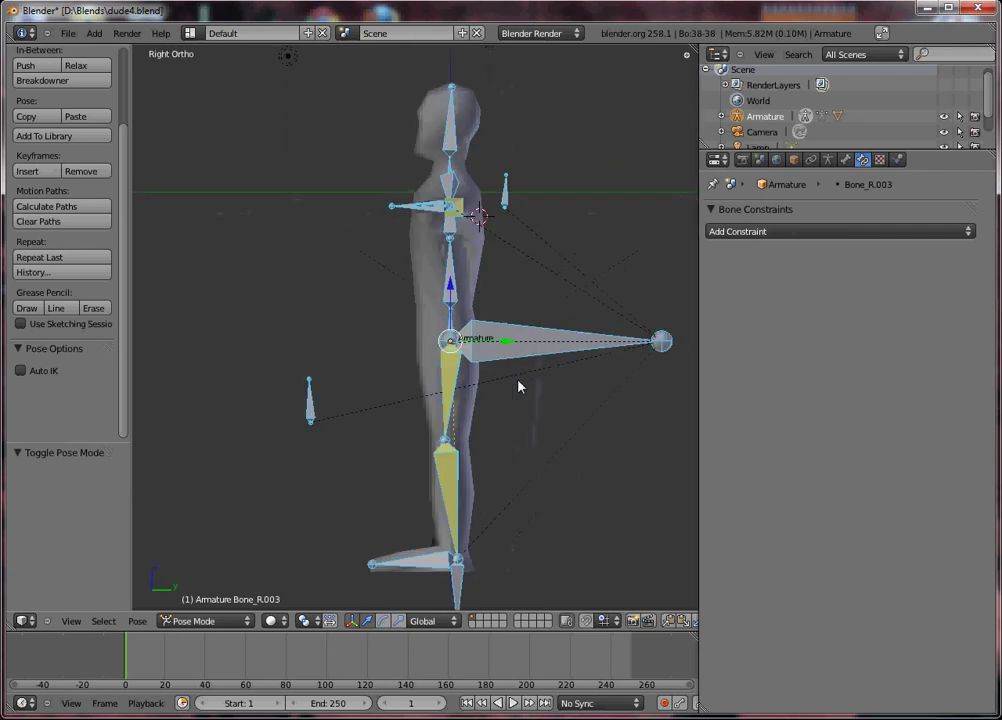
pyautogui.keyDown('shift'); pyautogui.moveTo(519, 385); pyautogui.dragTo(373, 388, button='middle'); pyautogui.keyUp('shift')
# Step: Duplicate the Master bone in Edit Mode and place the copy at the feet, offset about -2.987 in Y and -6.642 in Z
pyautogui.rightClick(455, 234)
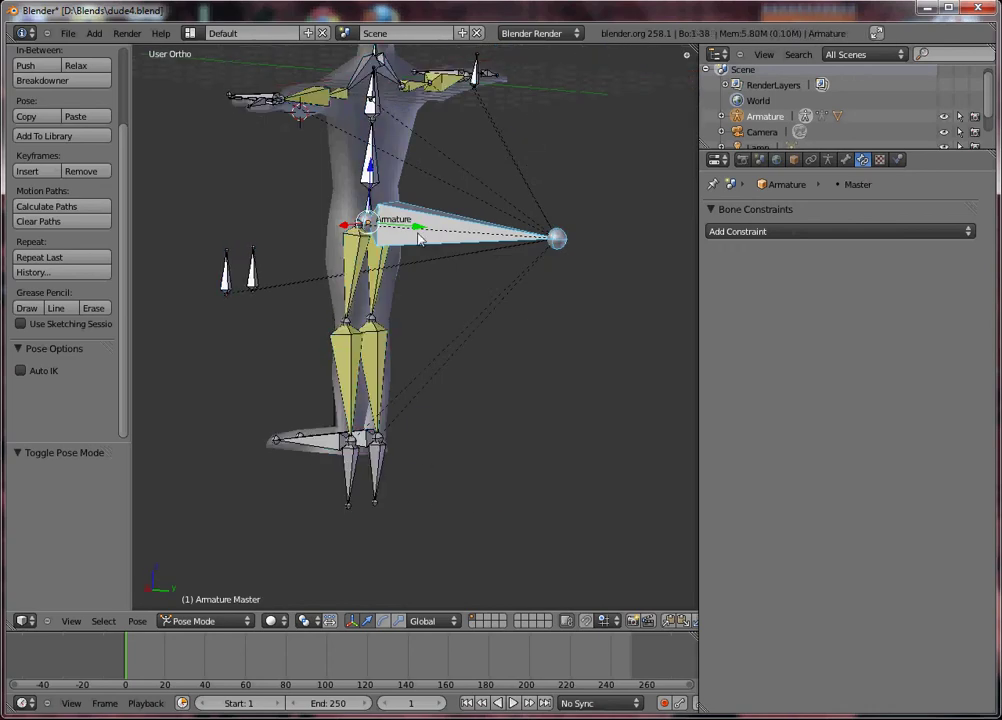
pyautogui.press('Tab')
pyautogui.press('KP_3')
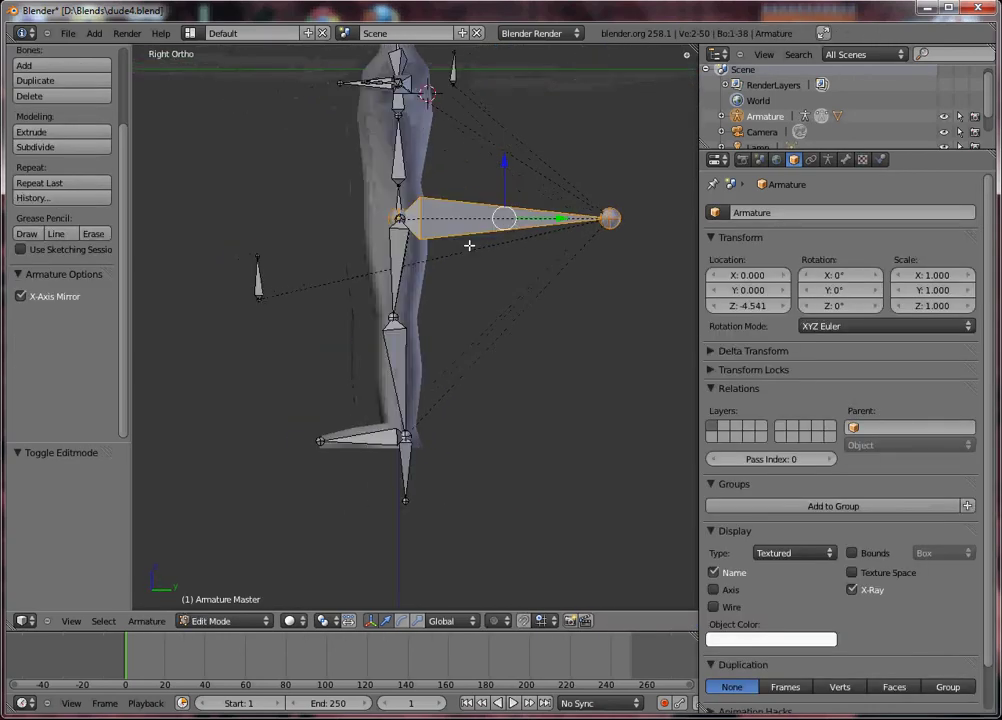
pyautogui.hotkey('shift', 'd')
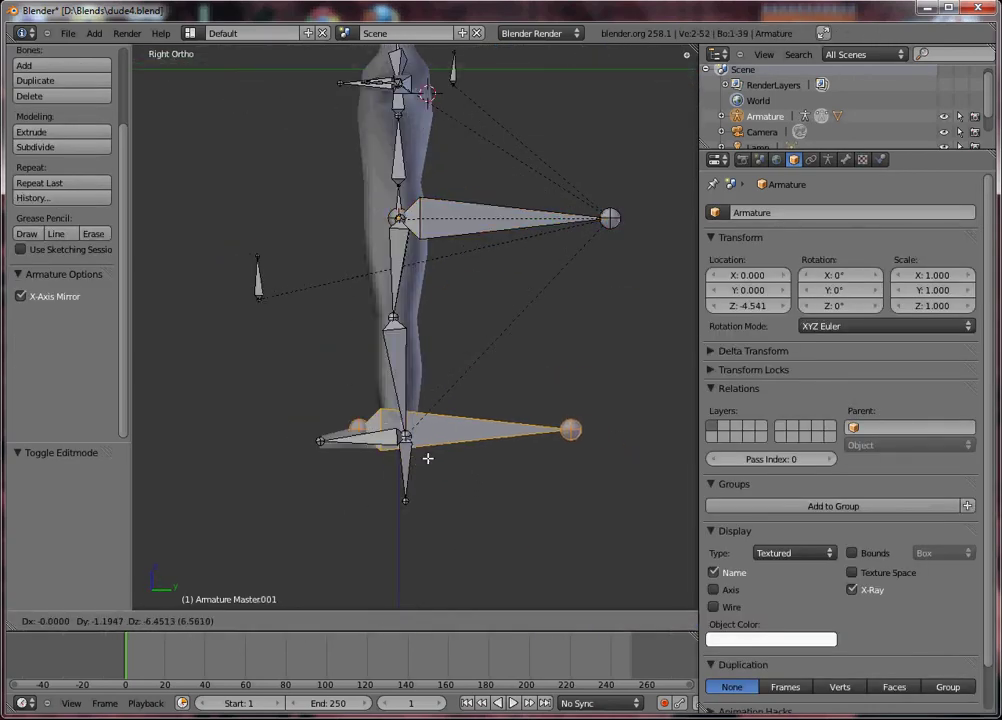
pyautogui.click(372, 464)
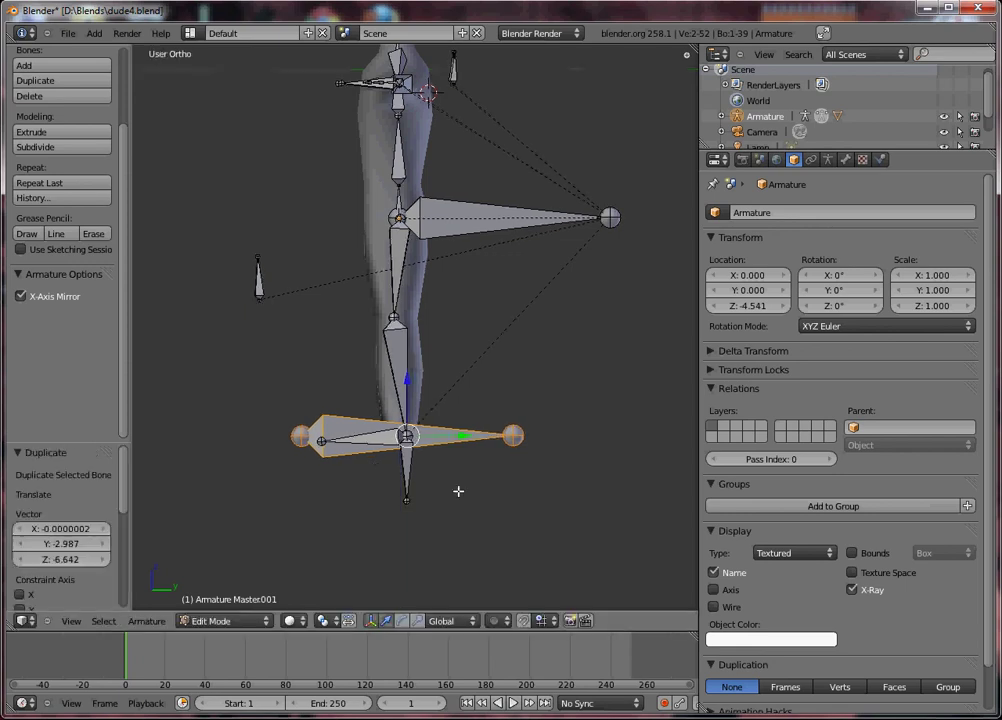
# Step: Scale the duplicated bone between the feet down to about 0.361
pyautogui.moveTo(459, 487); pyautogui.dragTo(579, 526, button='middle')
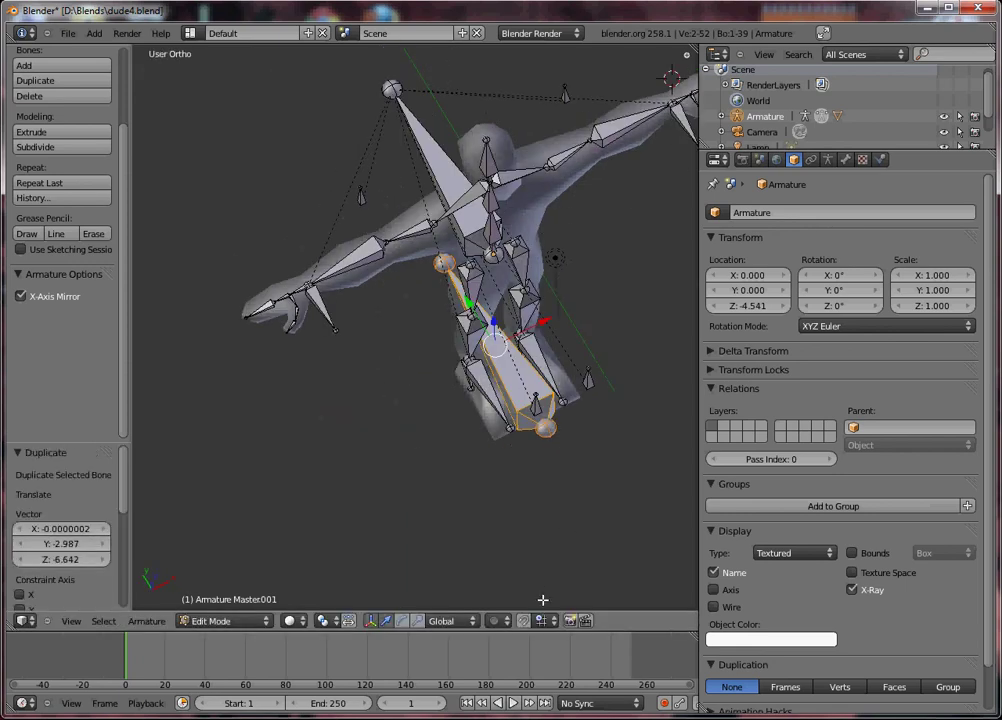
pyautogui.press('s')
pyautogui.click(501, 437)
pyautogui.press('KP_3')
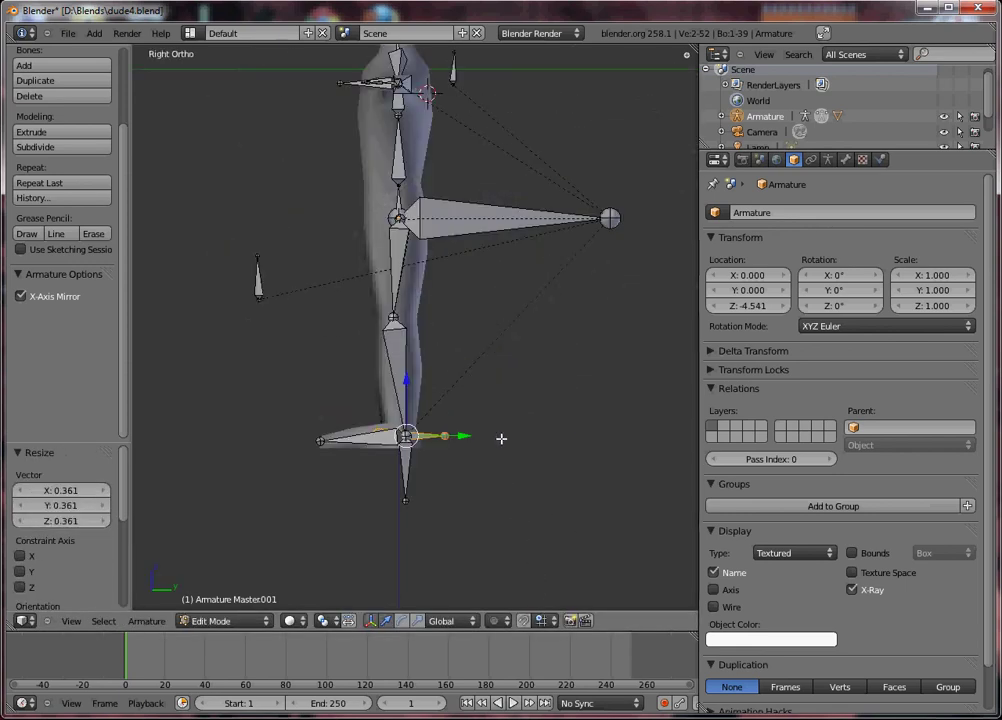
# Step: Rename the duplicated bone as Foot_Master and set its parent to Master
pyautogui.click(846, 160)
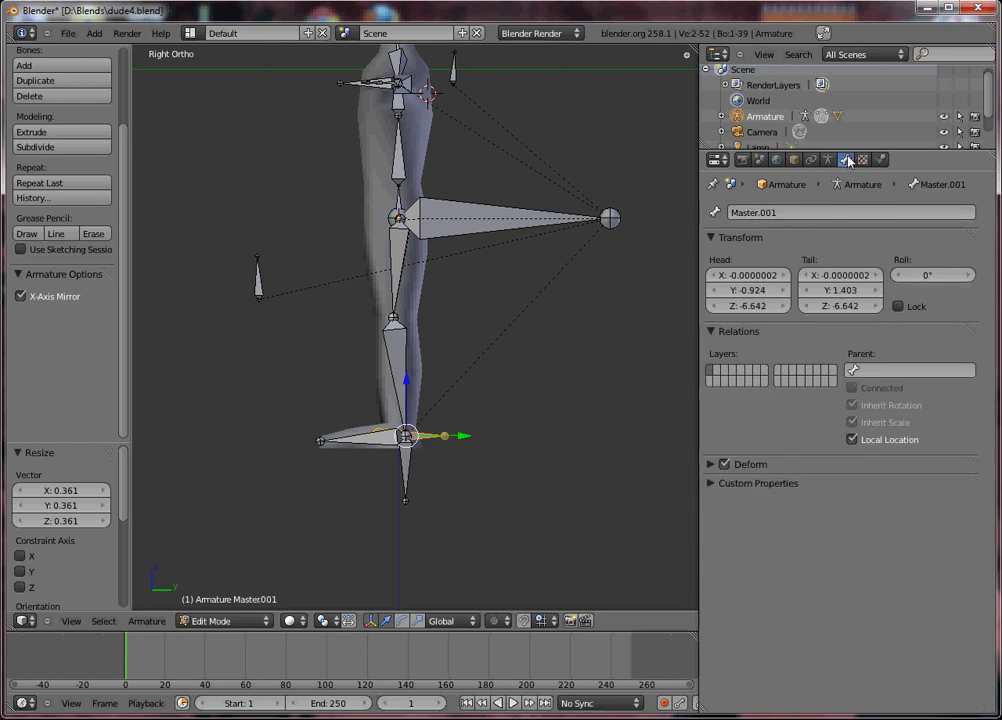
pyautogui.click(826, 213)
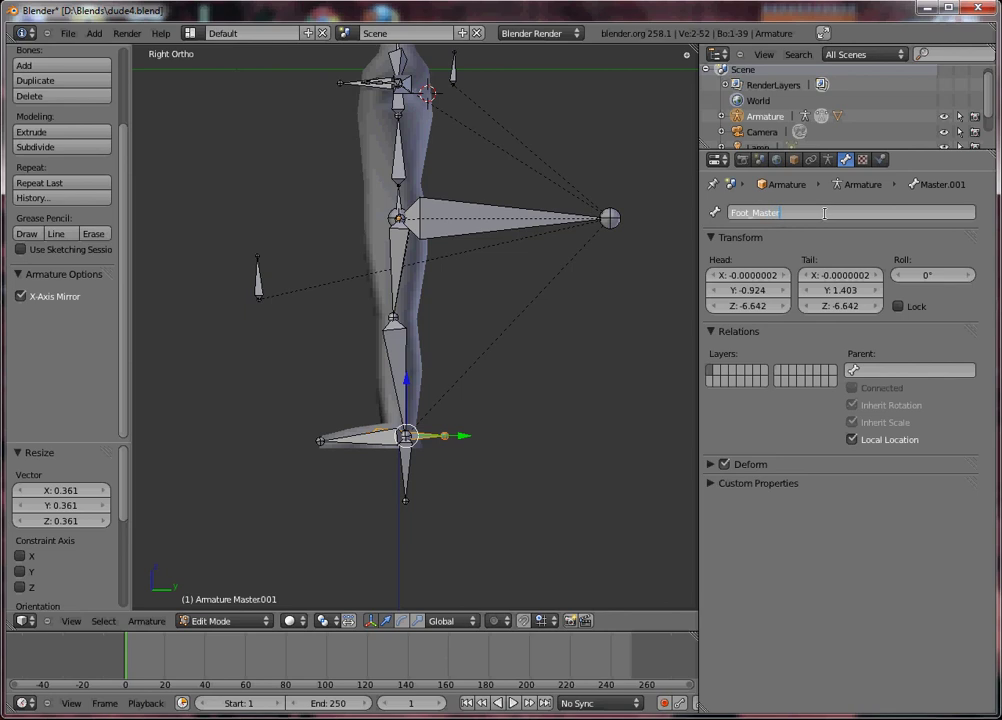
pyautogui.write('Foot_Master')
pyautogui.press('Return')
pyautogui.click(876, 372)
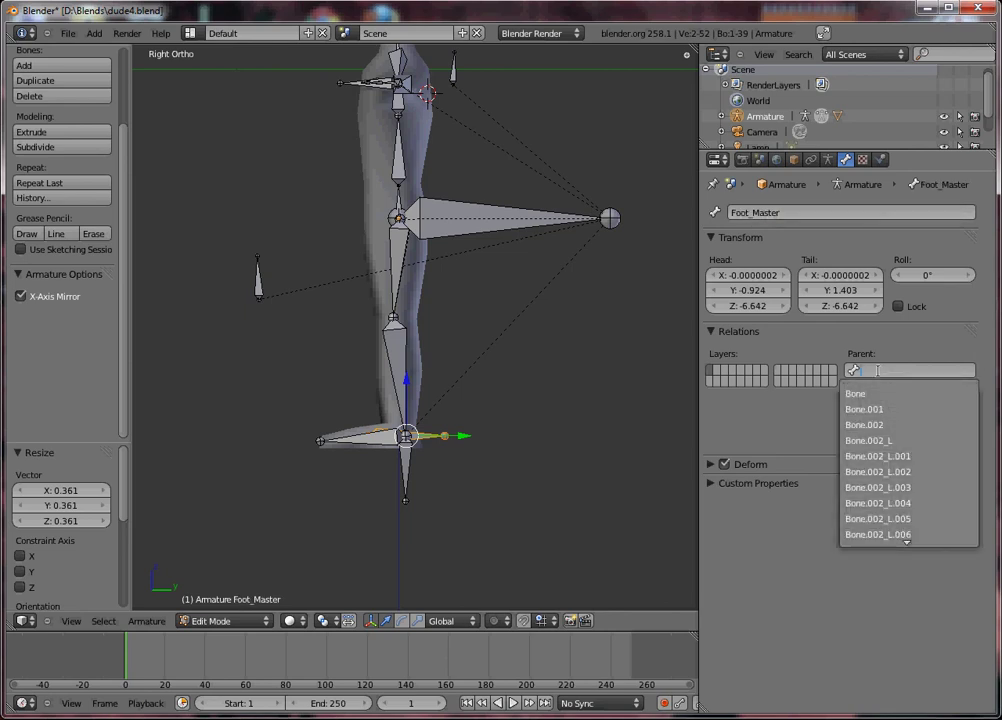
pyautogui.write('Mas')
pyautogui.click(858, 409)
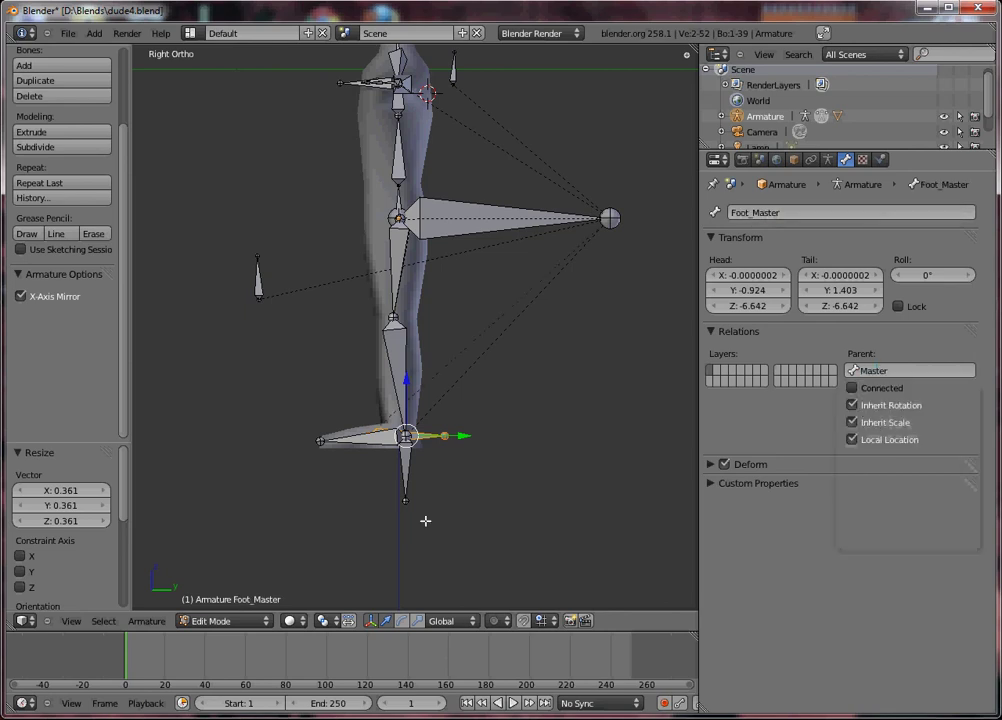
# Step: Set the parent of both foot control bones, Bone_L.004 and Bone_R.004, to Foot_Master
pyautogui.rightClick(418, 475)
pyautogui.moveTo(347, 394); pyautogui.dragTo(816, 409, button='middle')
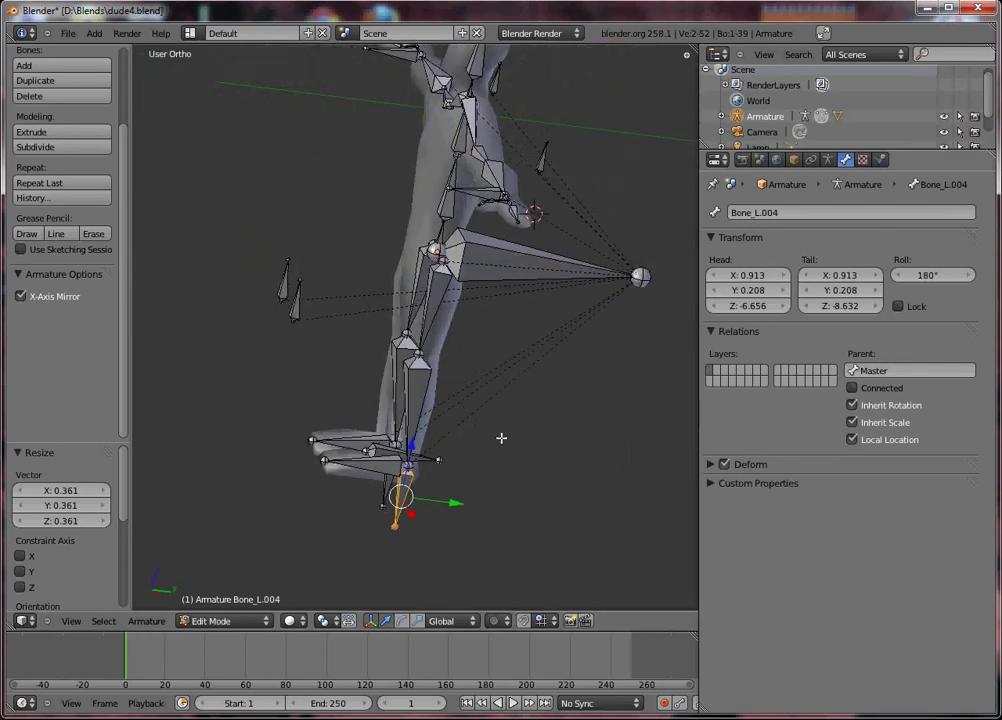
pyautogui.moveTo(501, 438); pyautogui.dragTo(815, 387, button='middle')
pyautogui.click(900, 370)
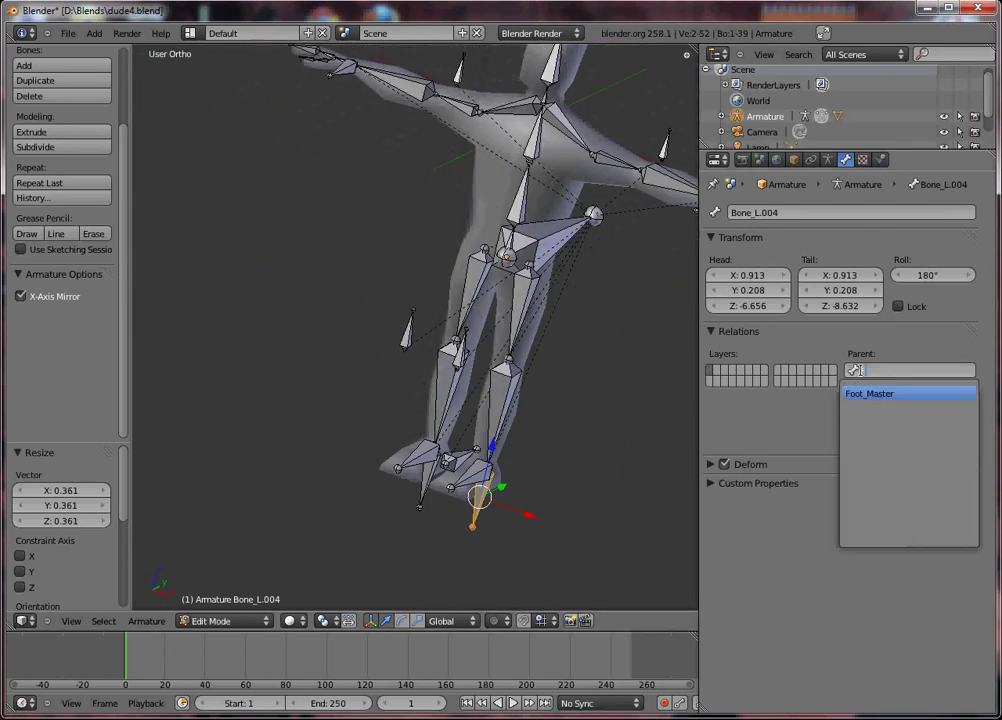
pyautogui.click(870, 393)
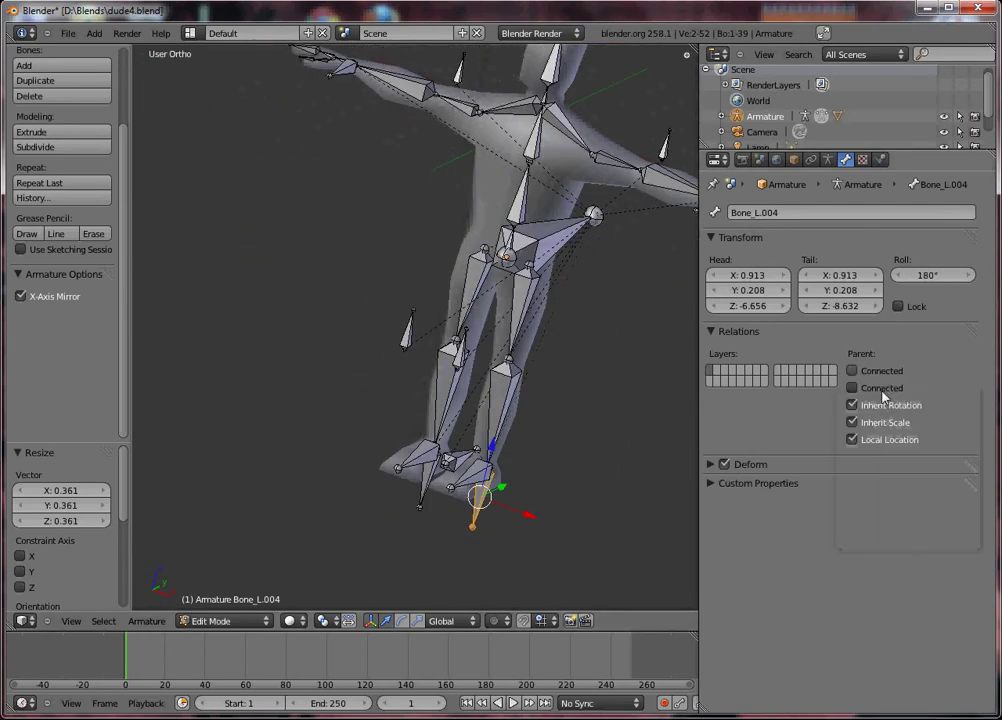
pyautogui.rightClick(422, 488)
pyautogui.click(866, 370)
pyautogui.write('f')
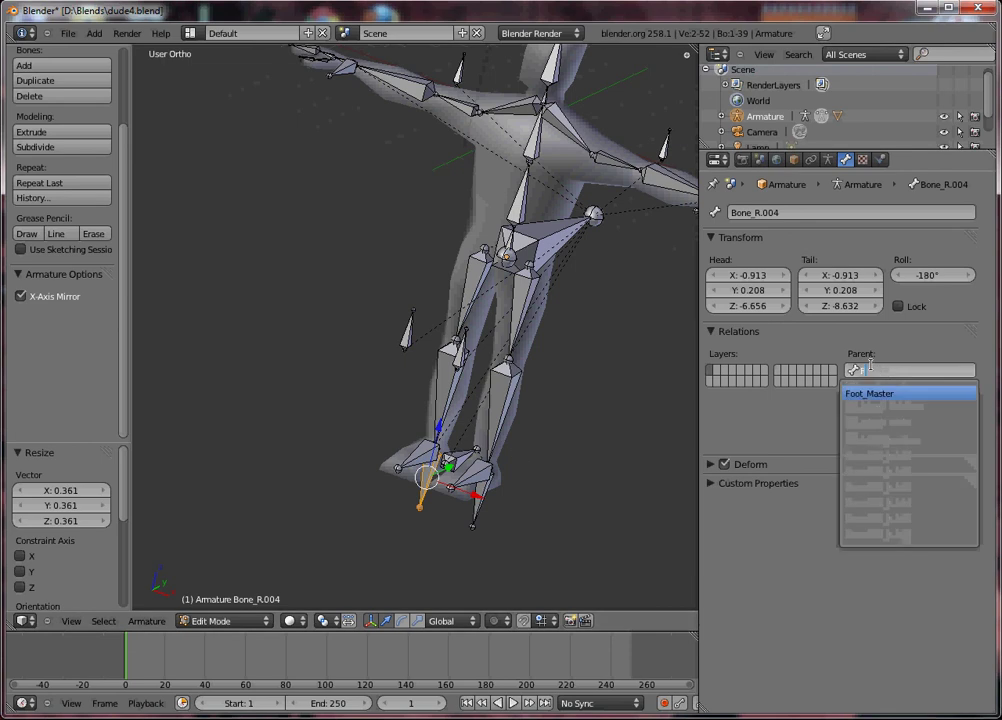
pyautogui.click(862, 394)
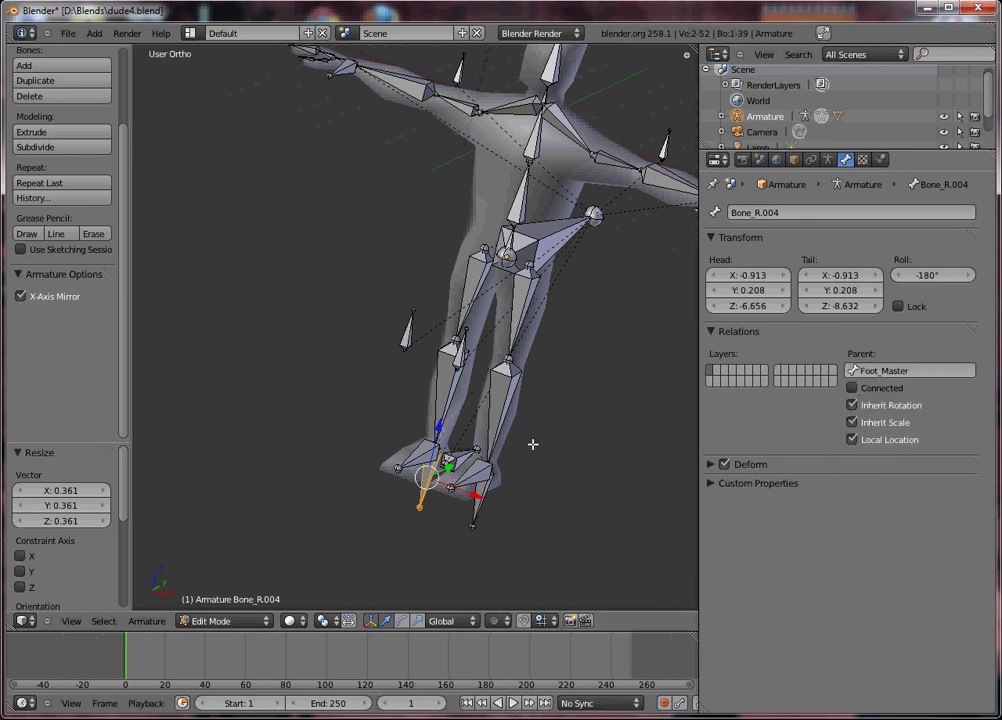
# Step: Put the armature in Pose Mode and move the Foot_Master bone about -0.860 in X and 2.270 in Z
pyautogui.press('KP_1')
pyautogui.rightClick(497, 437)
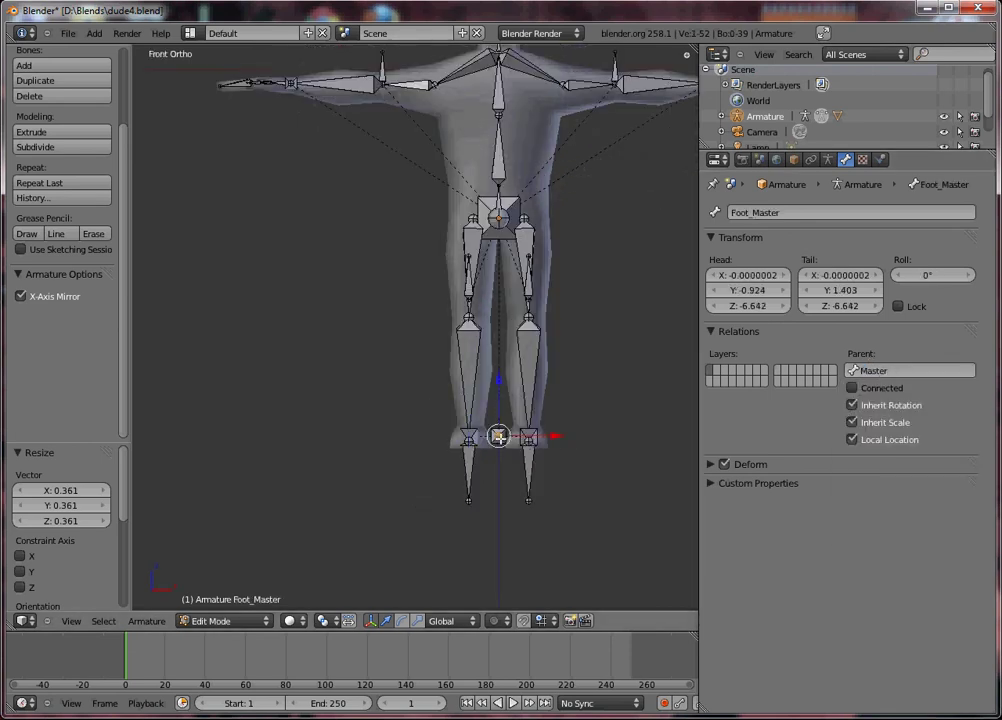
pyautogui.press('g')
pyautogui.press('Escape')
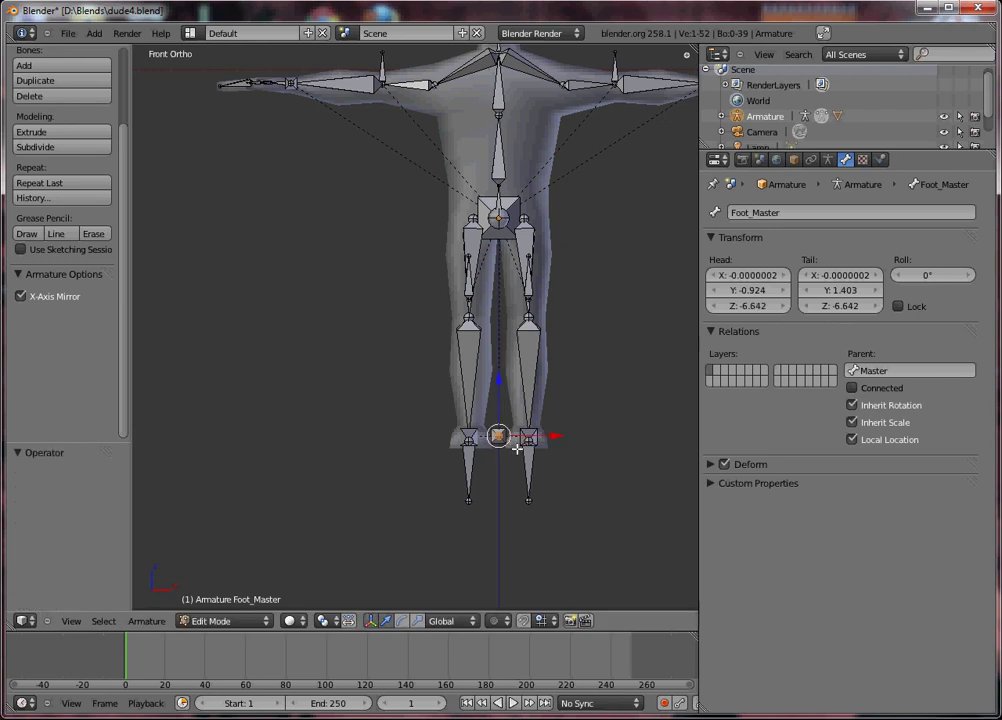
pyautogui.hotkey('ctrl', 'Tab')
pyautogui.press('g')
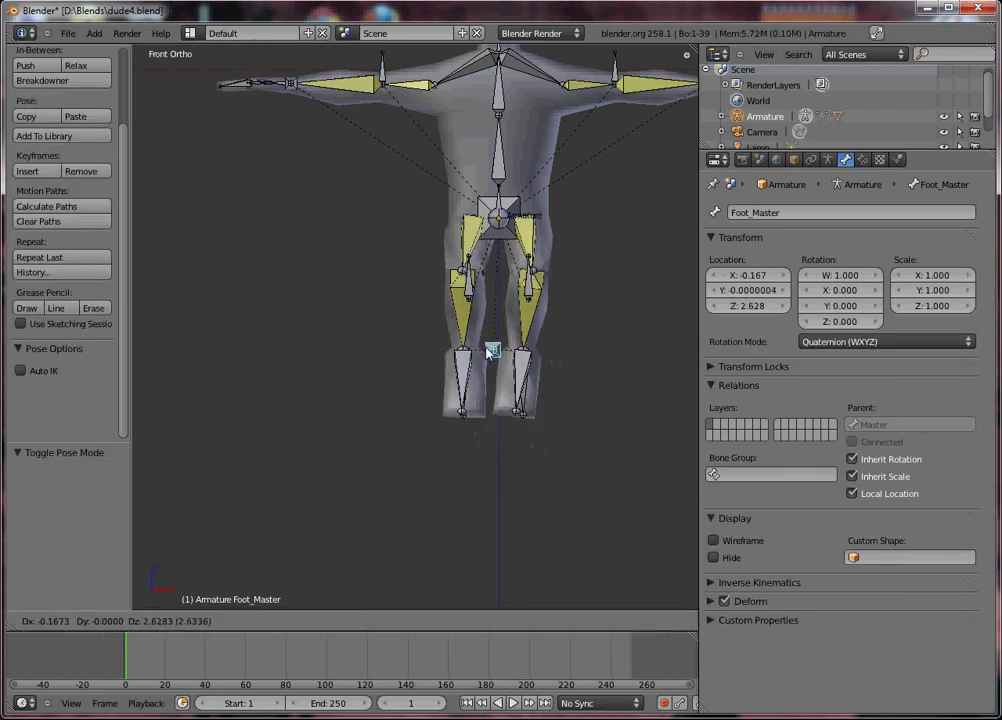
pyautogui.click(470, 363)
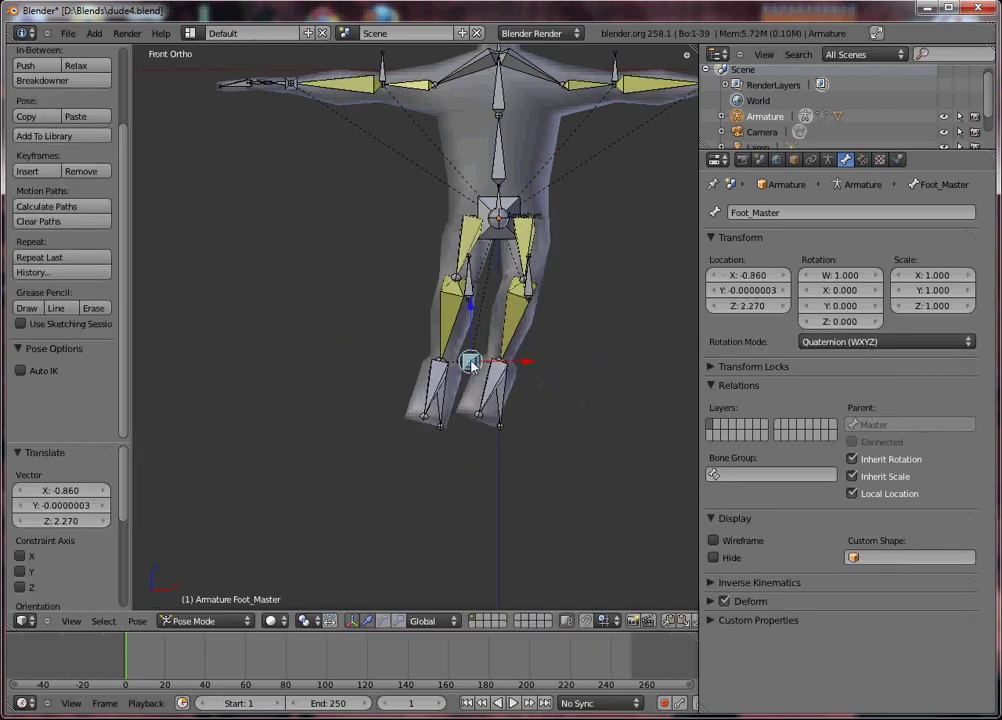
# Step: Move the Foot_Master bone in side view by about -2.103 in Y and 0.167 in Z to test both legs
pyautogui.press('KP_3')
pyautogui.press('g')
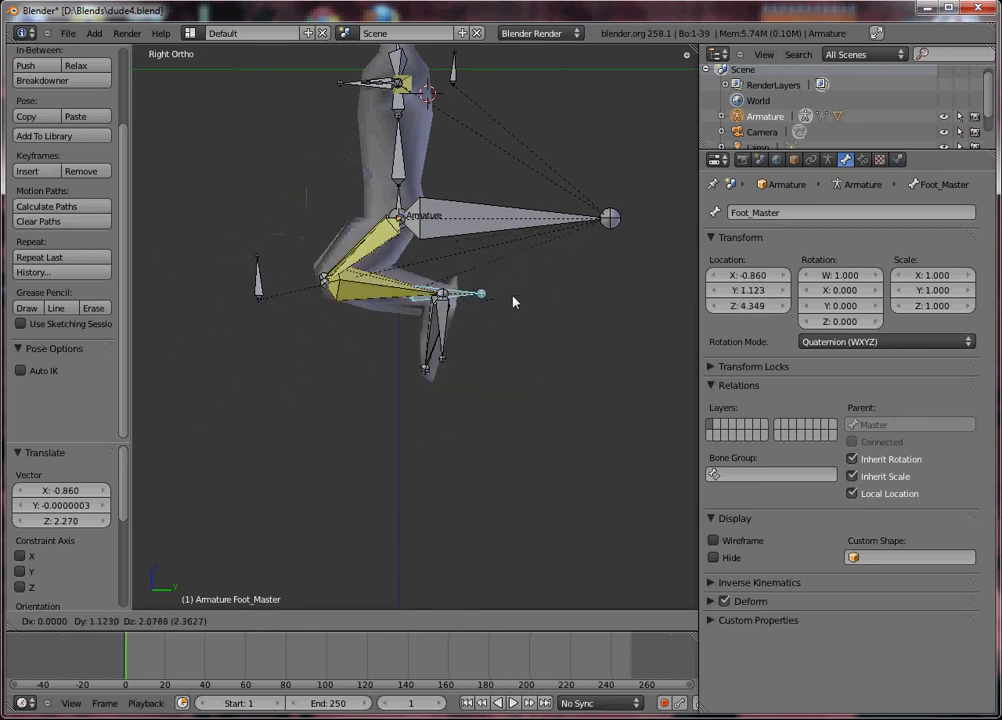
pyautogui.click(403, 363)
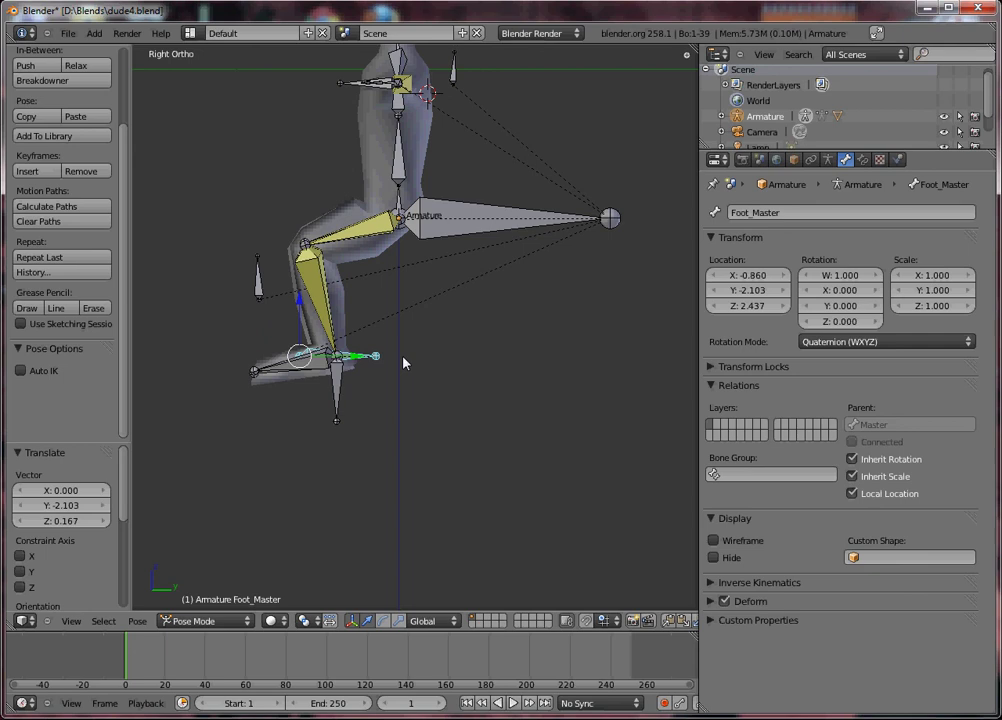
# Step: Clear the pose location of the Foot_Master bone and show the rig from the front
pyautogui.hotkey('alt', 'g')
pyautogui.press('KP_1')
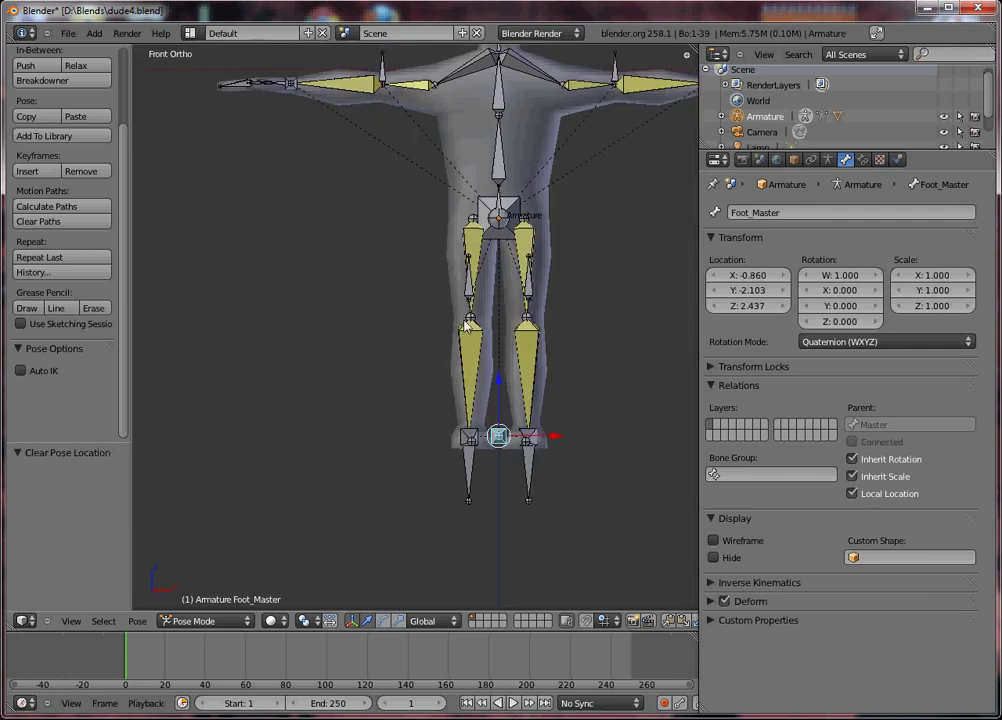
pyautogui.keyDown('shift'); pyautogui.moveTo(447, 347); pyautogui.dragTo(380, 451, button='middle'); pyautogui.keyUp('shift')
pyautogui.scroll(-3, 380, 451)
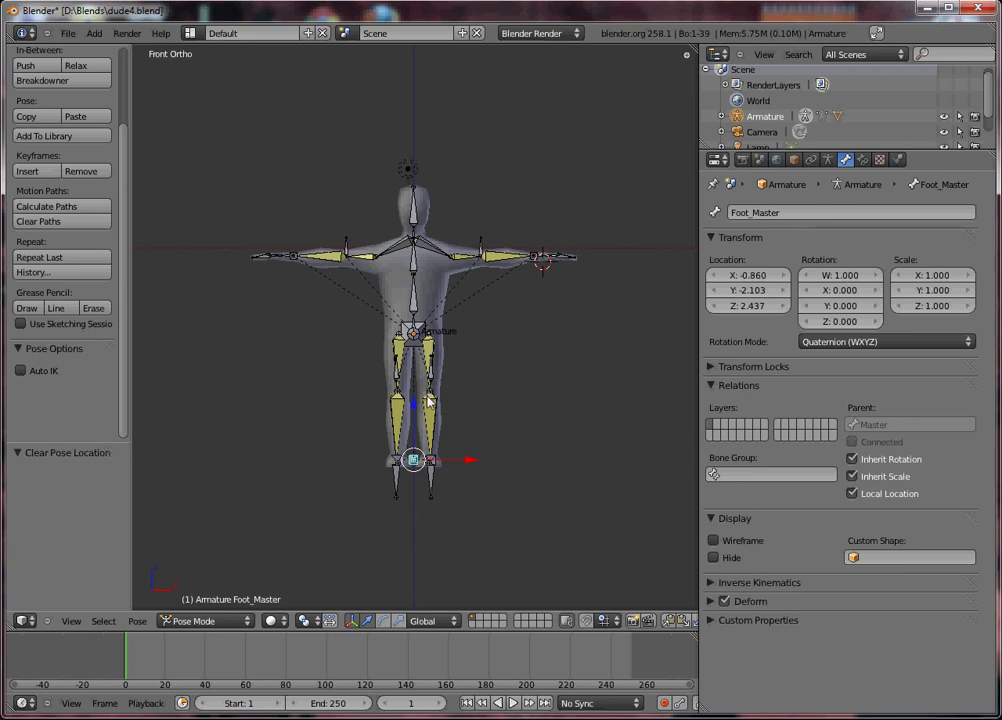
pyautogui.moveTo(434, 340); pyautogui.dragTo(459, 462, button='middle')
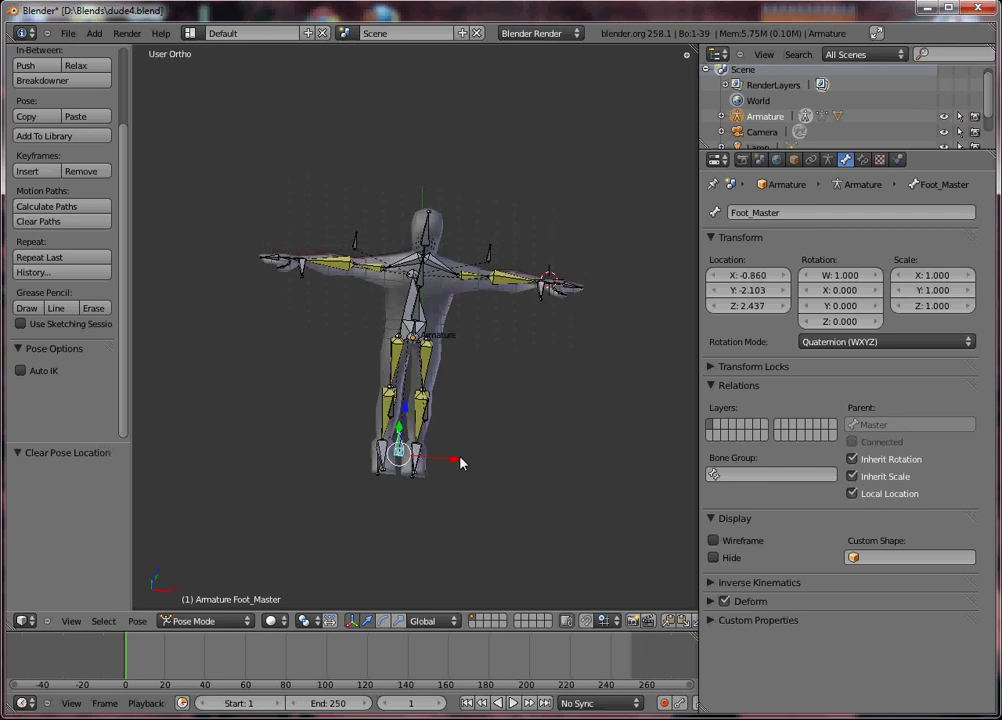
pyautogui.click(313, 671)
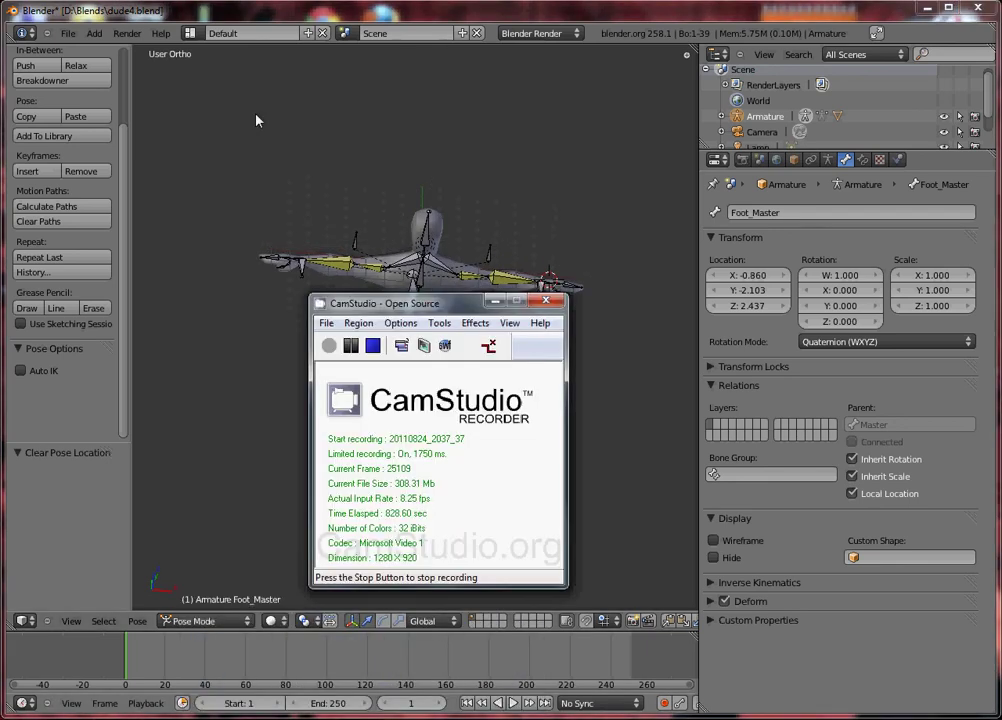